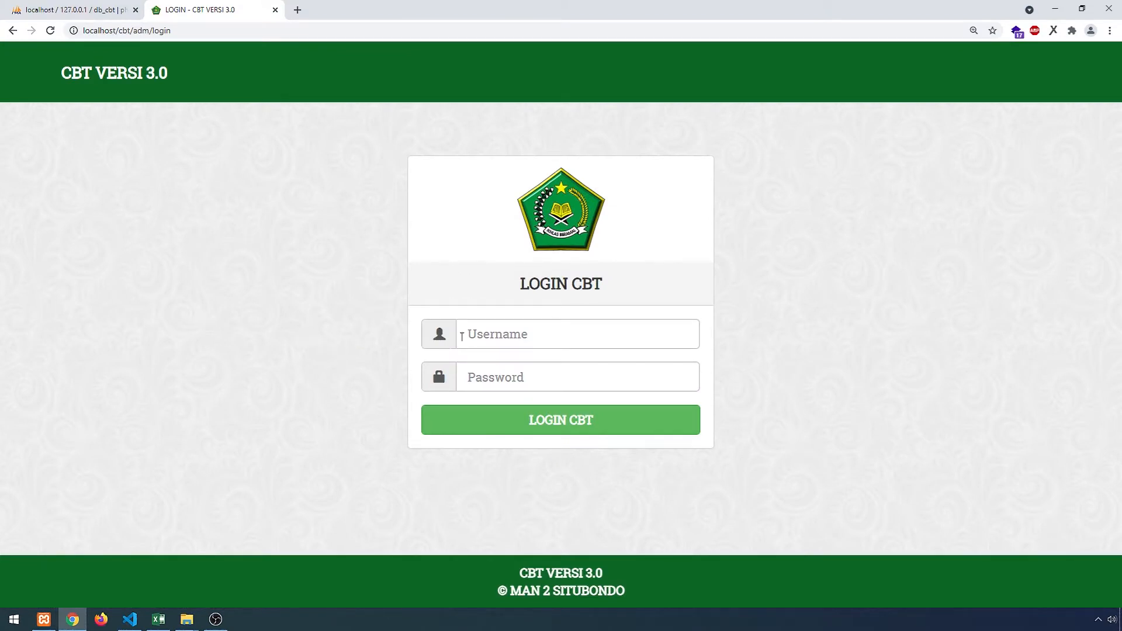
# - Log in to CBT Versi 3.0 as admin using the administrator password
pyautogui.click(516, 335)
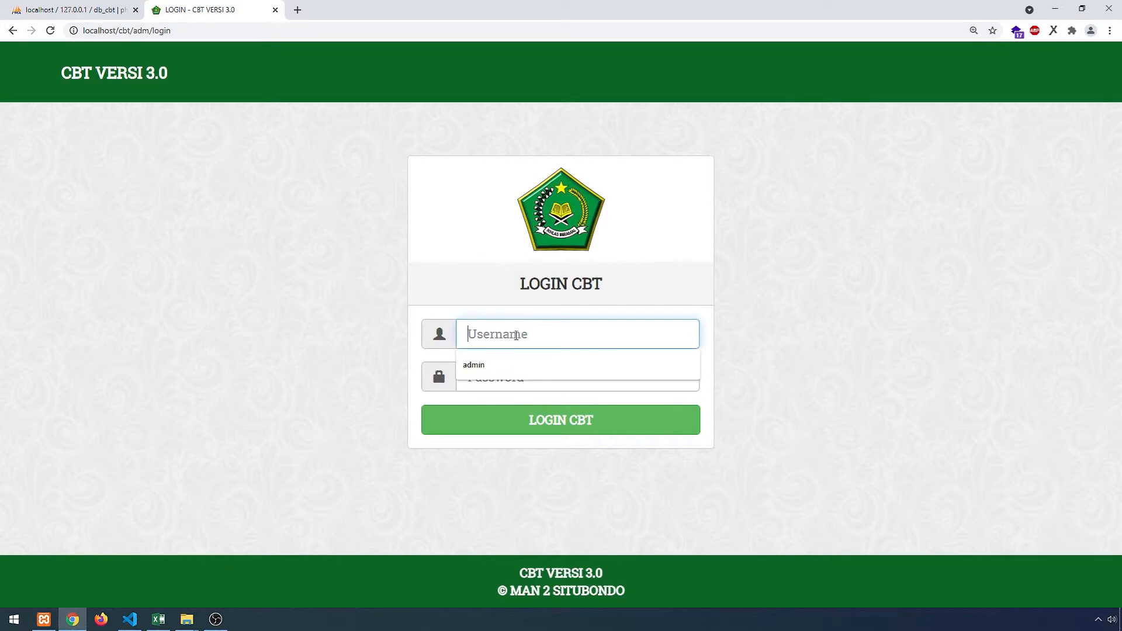
pyautogui.click(331, 288)
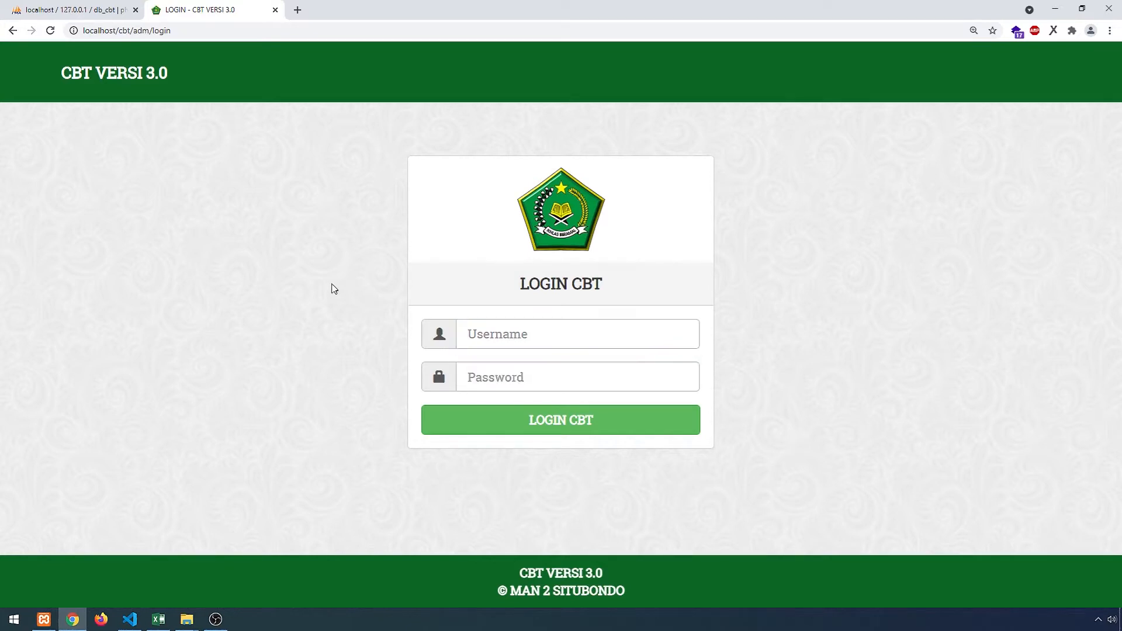
pyautogui.click(512, 335)
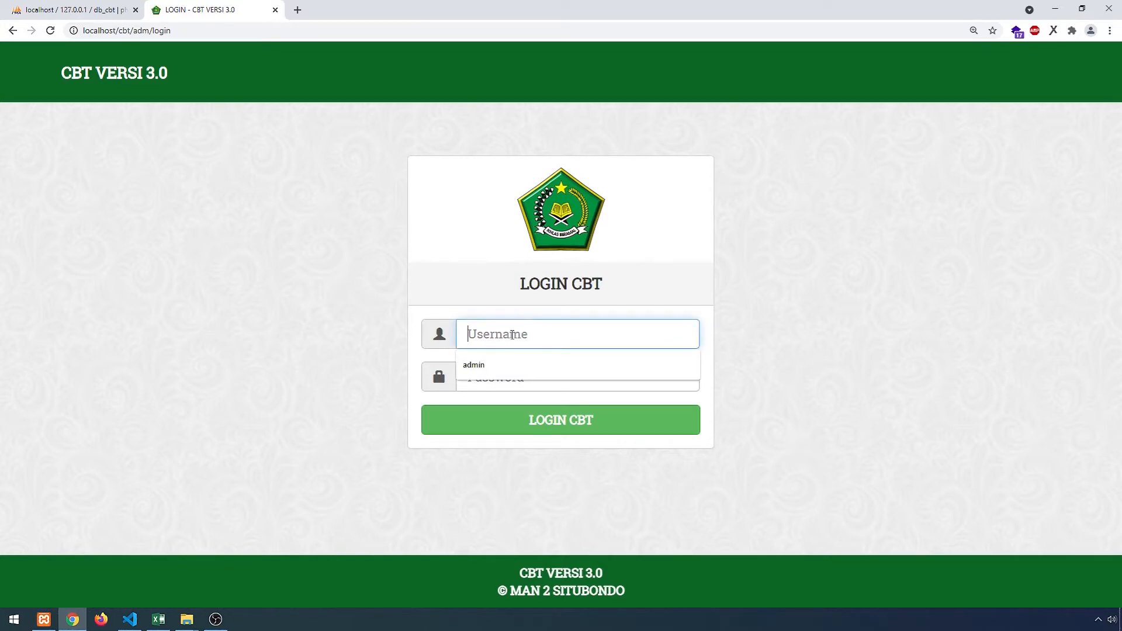
pyautogui.click(543, 326)
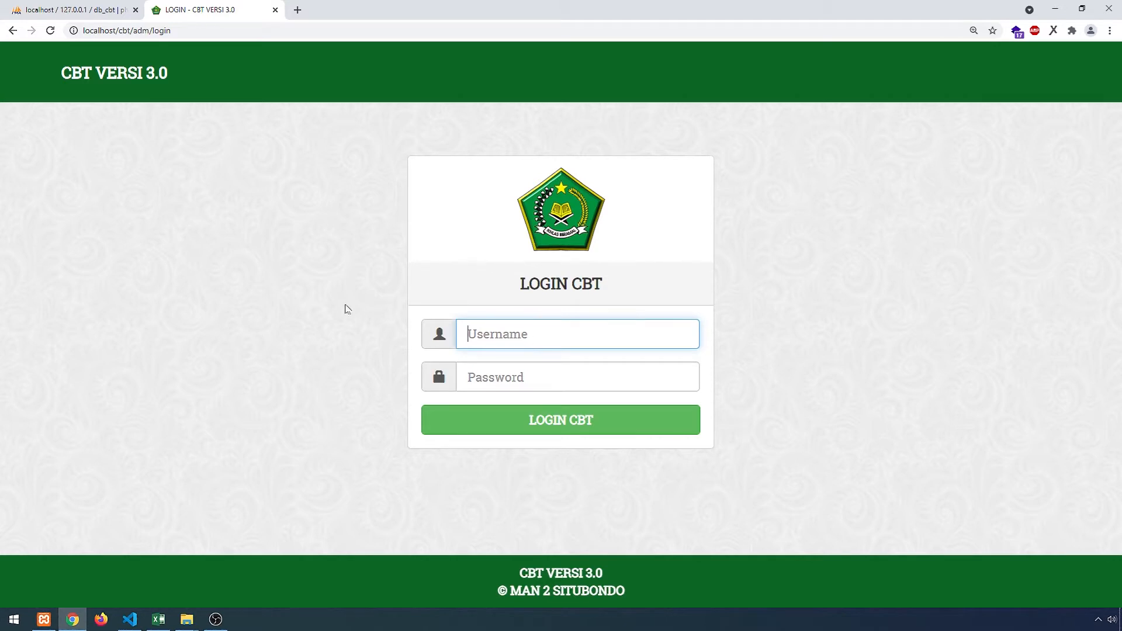
pyautogui.click(346, 308)
pyautogui.click(529, 338)
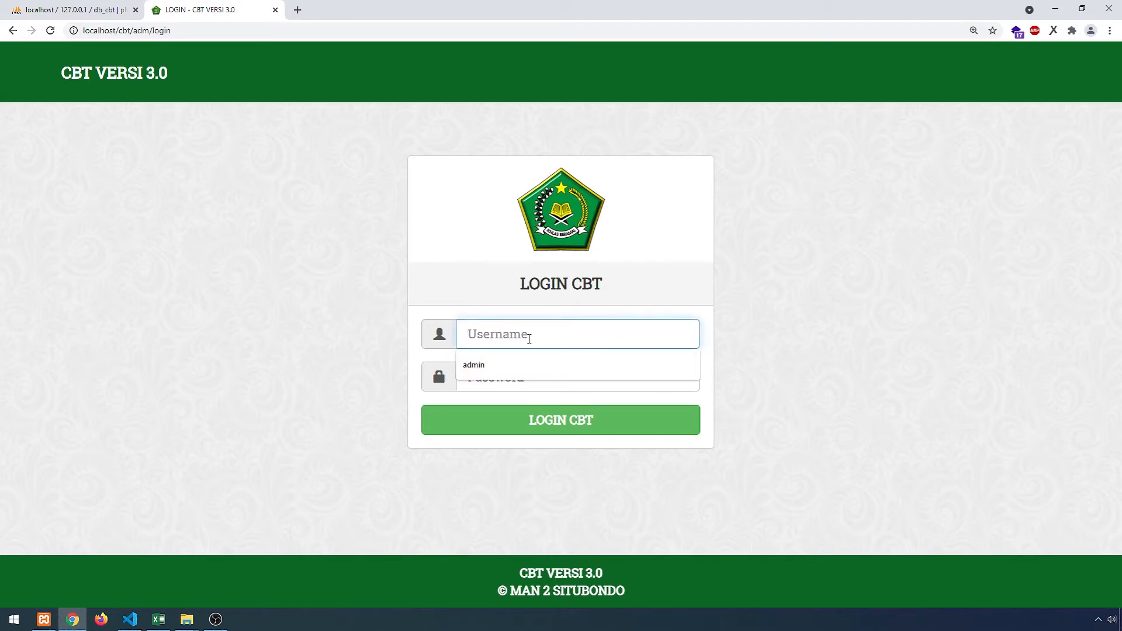
pyautogui.write('admin')
pyautogui.press('Tab')
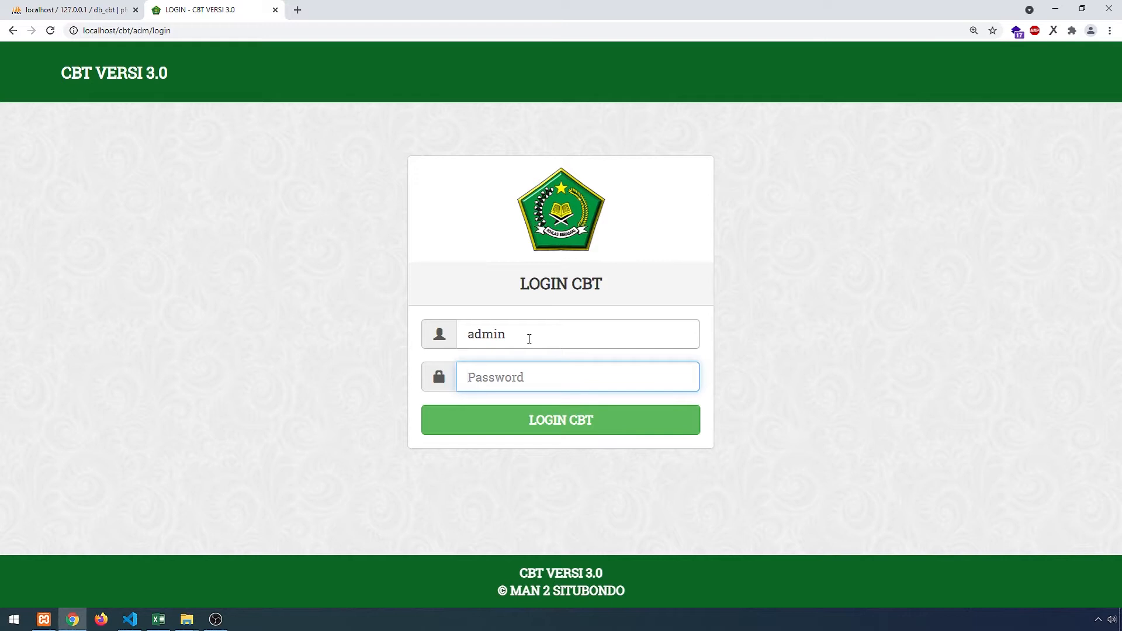
pyautogui.write('admin123')
pyautogui.click(536, 430)
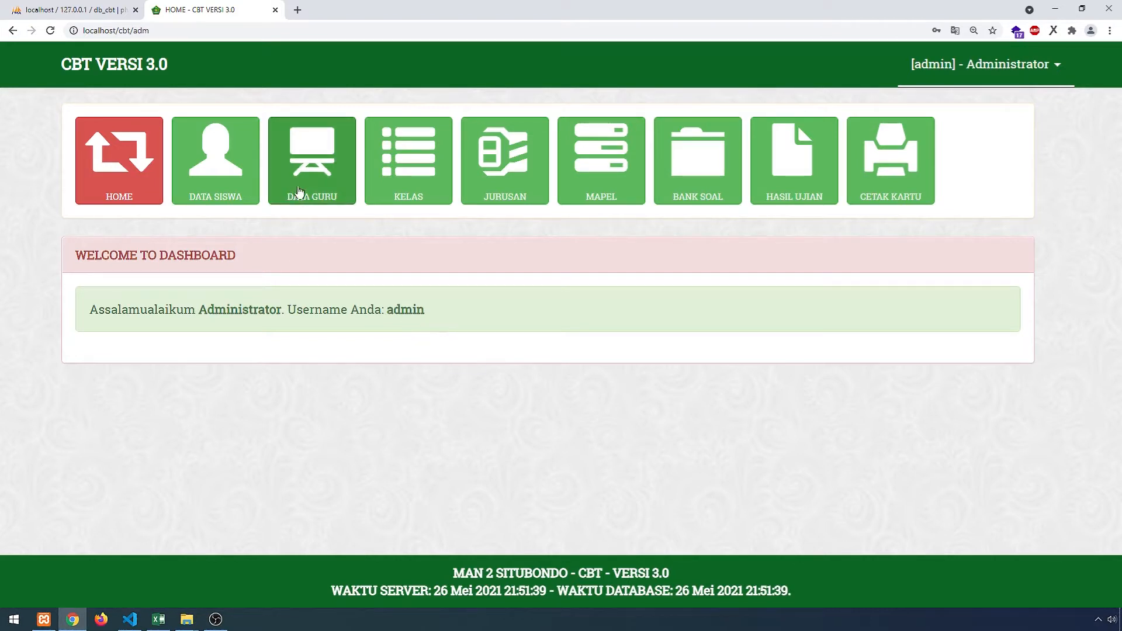
# - Browse the KELAS, JURUSAN, DATA SISWA and DATA GURU lists, ending on the MAPEL subject list
pyautogui.click(425, 186)
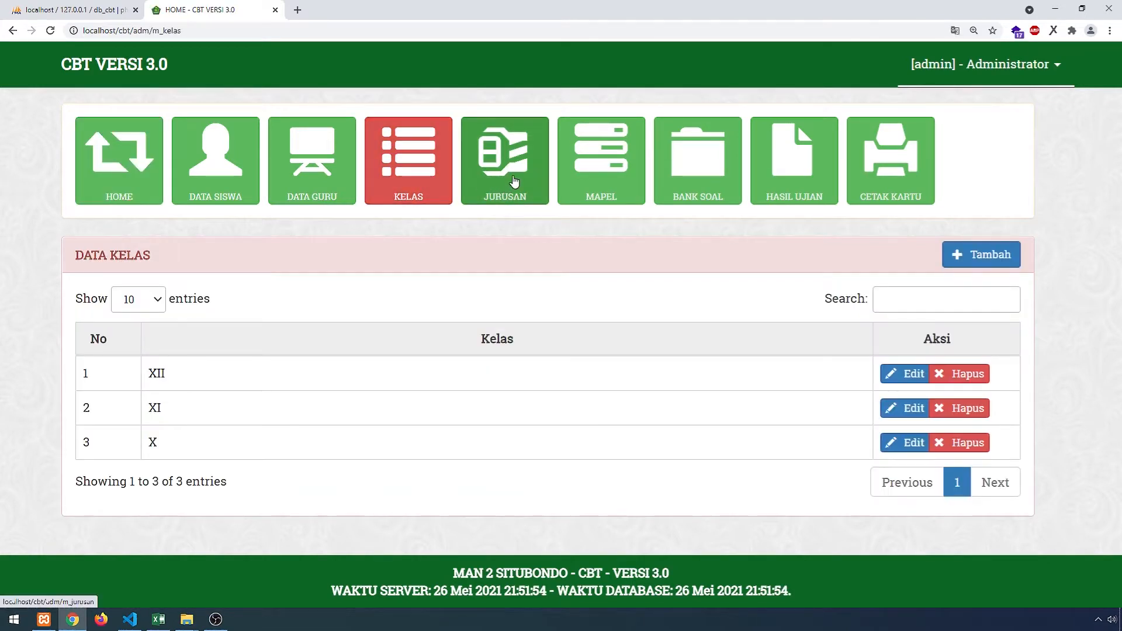
pyautogui.click(514, 182)
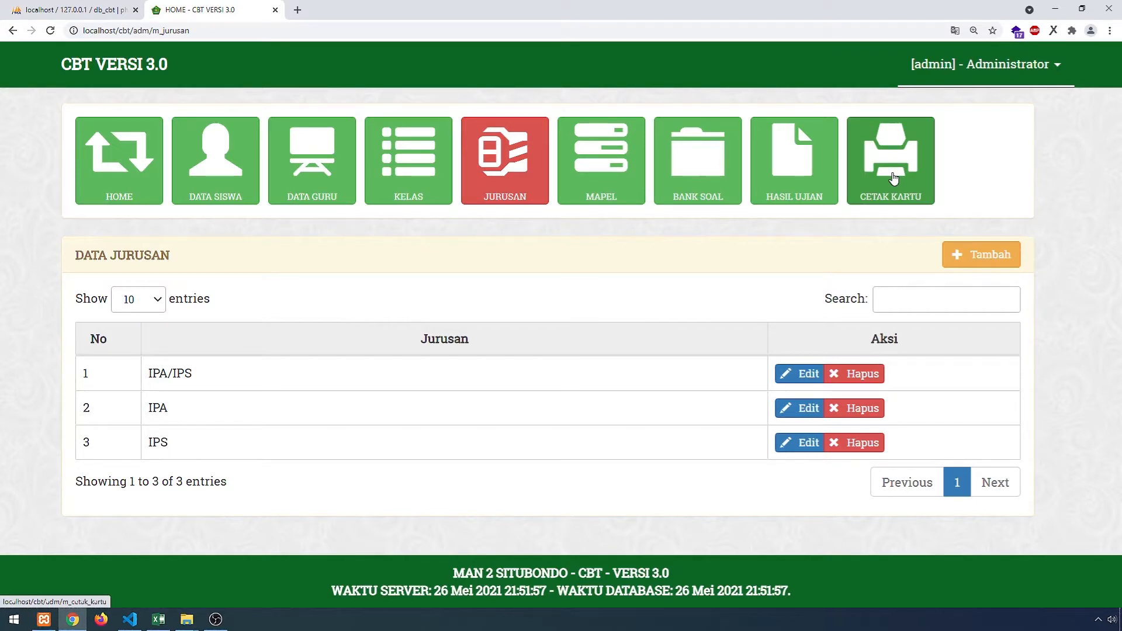
pyautogui.click(239, 189)
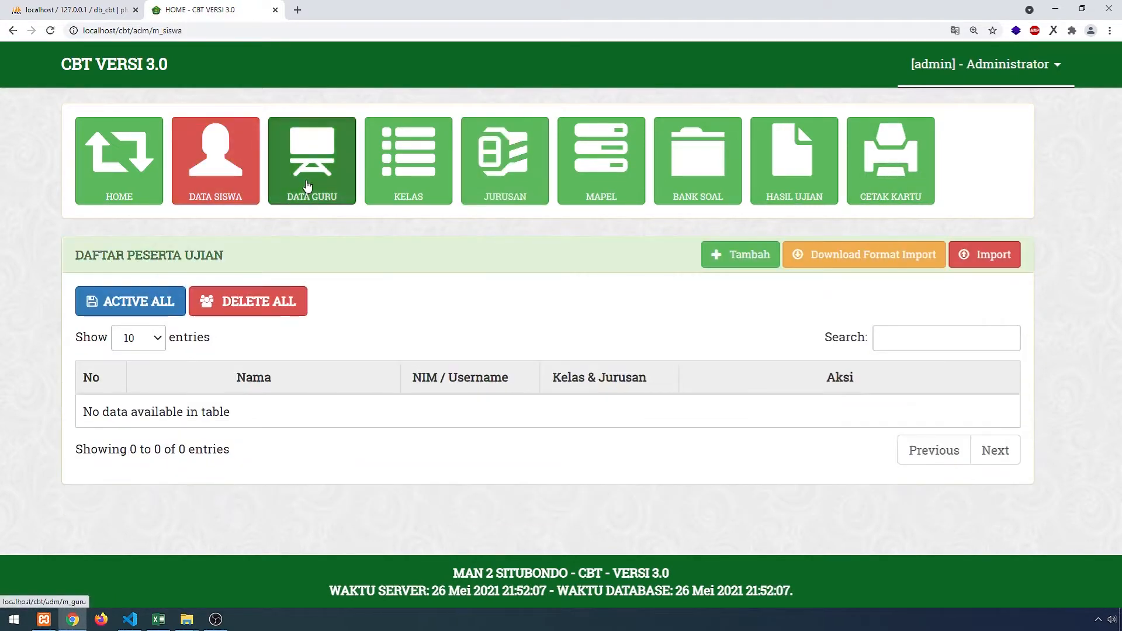
pyautogui.click(308, 186)
pyautogui.click(409, 181)
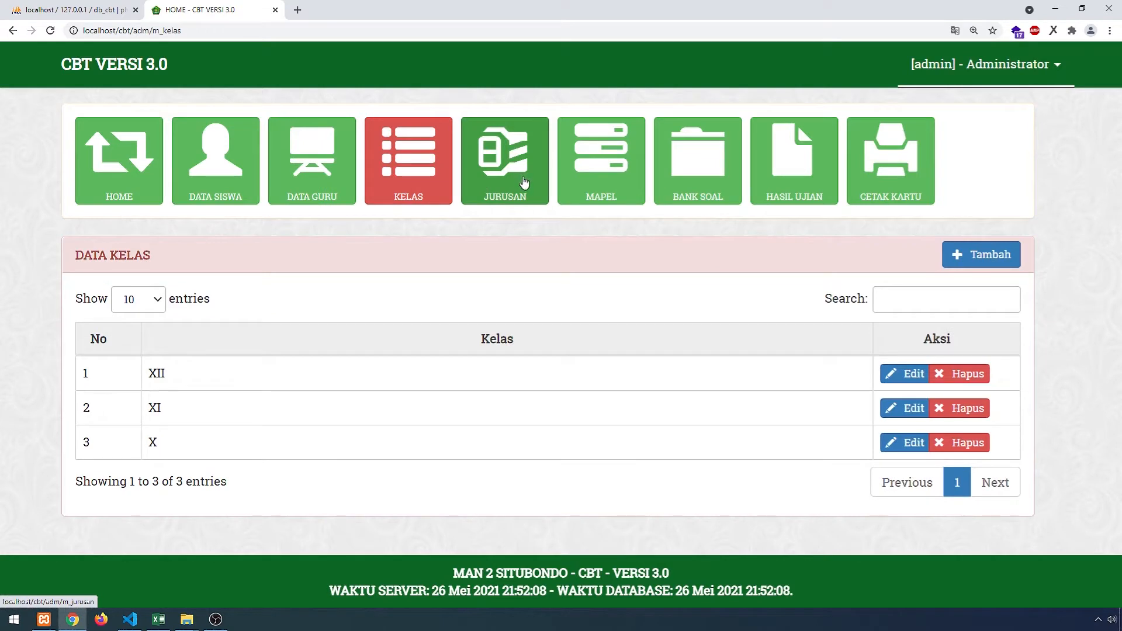
pyautogui.click(225, 181)
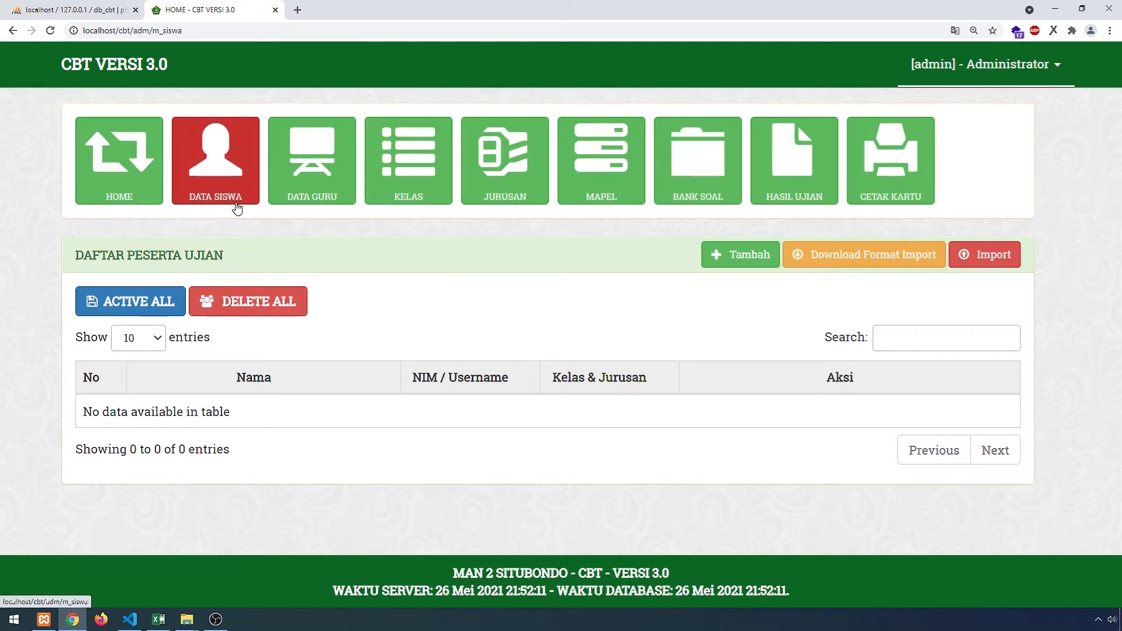
pyautogui.click(597, 192)
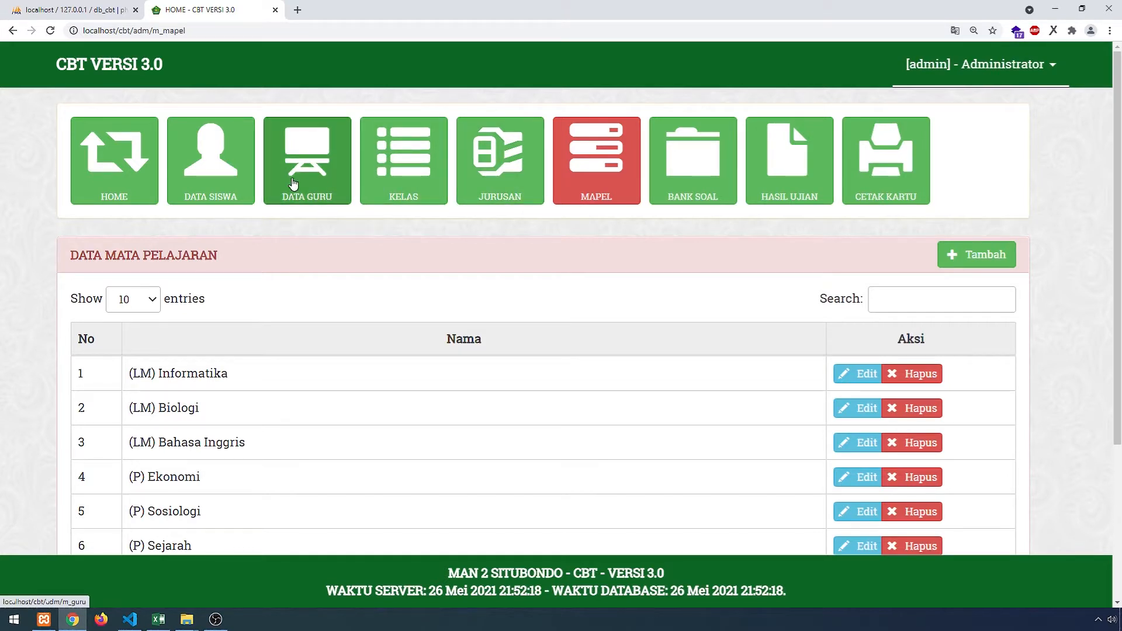
# - Browse students, teachers, classes, majors, subjects and the question bank, ending on HASIL UJIAN
pyautogui.click(231, 175)
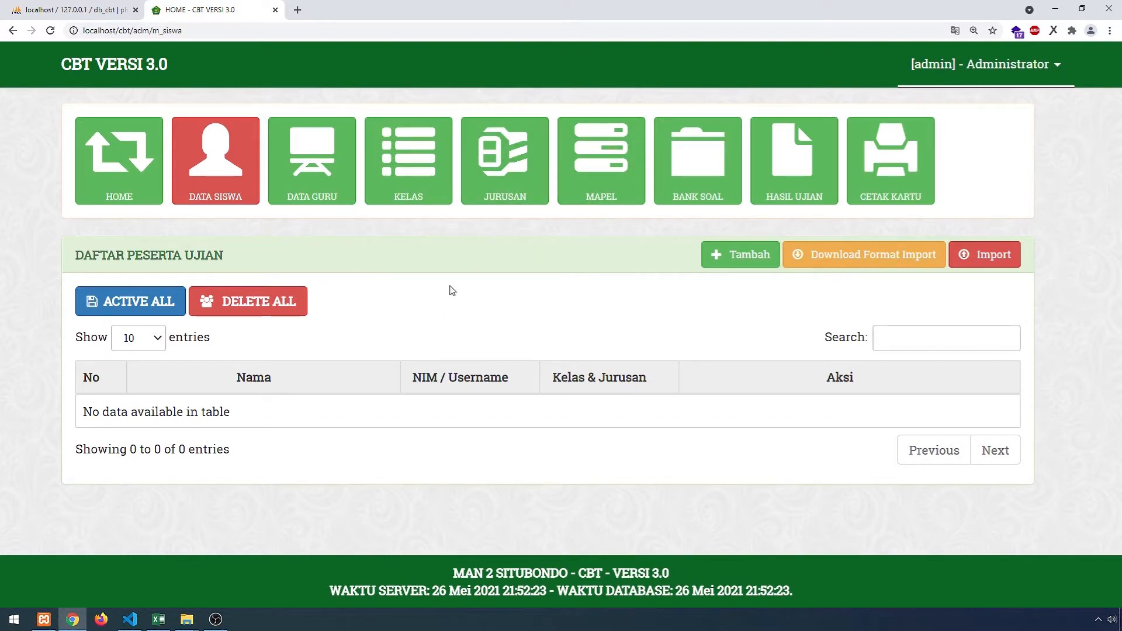
pyautogui.click(316, 192)
pyautogui.click(418, 186)
pyautogui.click(502, 185)
pyautogui.click(602, 184)
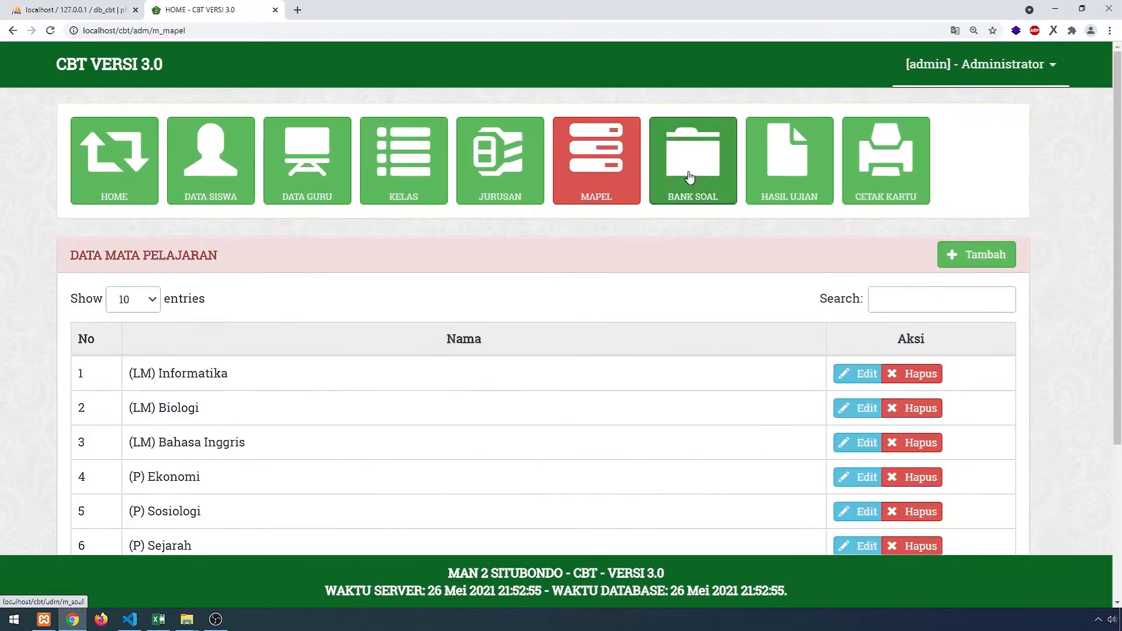
pyautogui.click(690, 177)
pyautogui.click(789, 175)
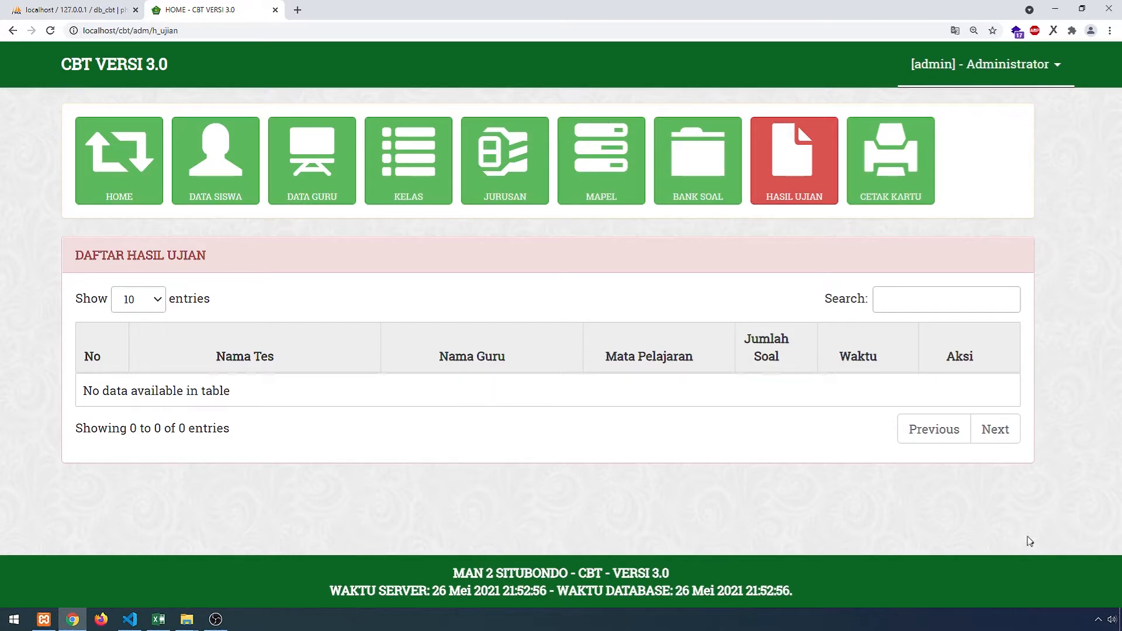
# - Bring up XAMPP Control Panel and drag it mid-screen to show Apache and MySQL running
pyautogui.click(44, 619)
pyautogui.moveTo(242, 19); pyautogui.dragTo(612, 159)
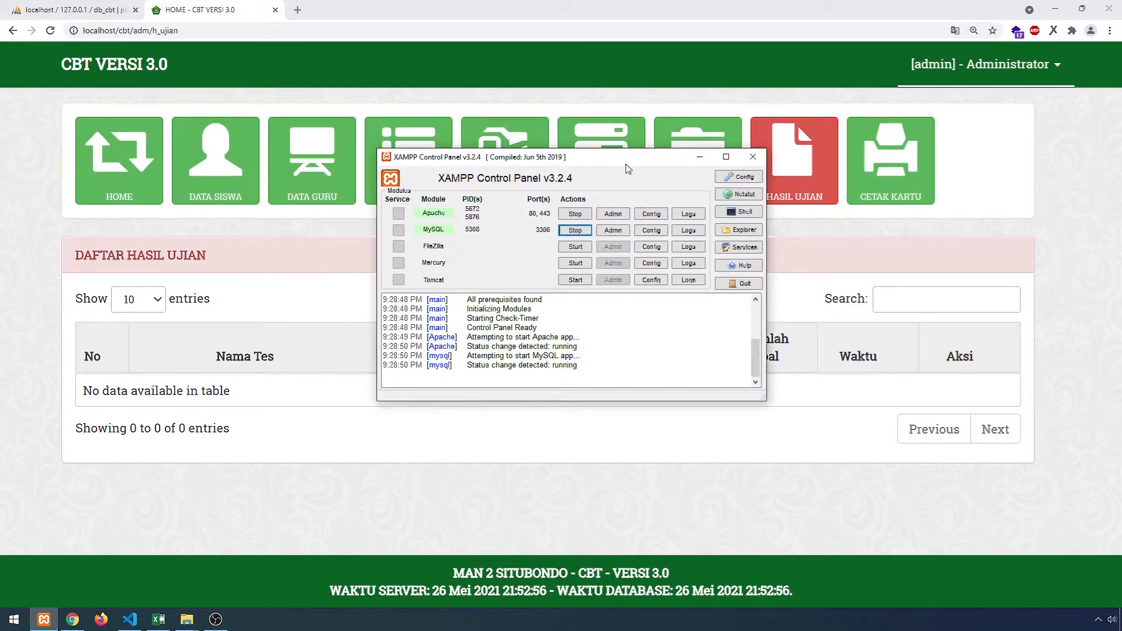
pyautogui.moveTo(628, 164); pyautogui.dragTo(636, 243)
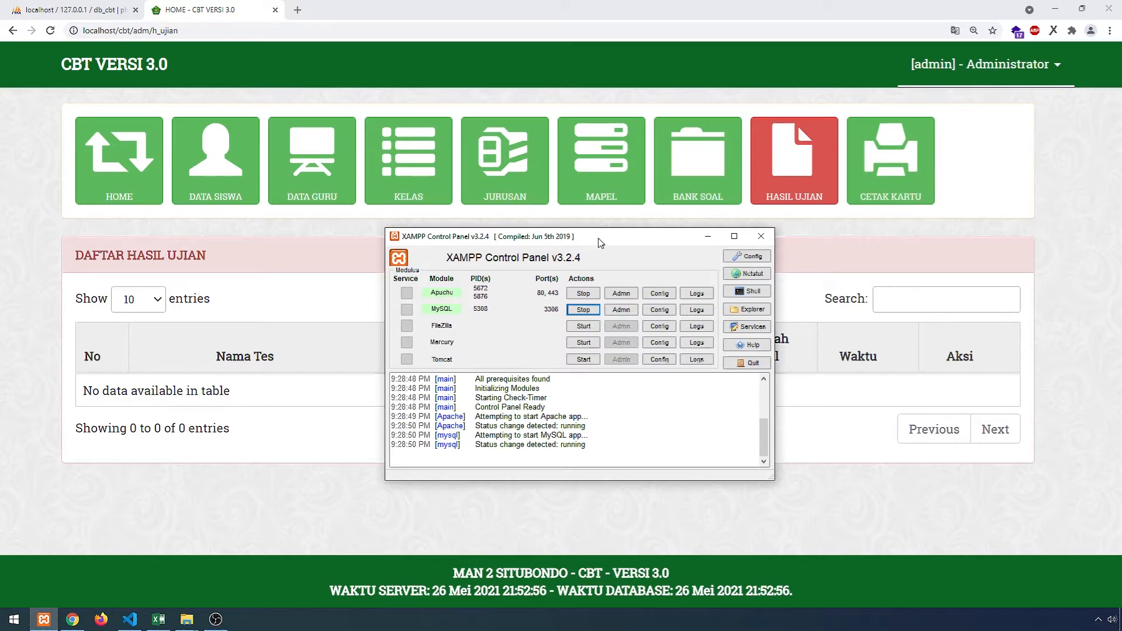
pyautogui.moveTo(598, 242); pyautogui.dragTo(760, 237)
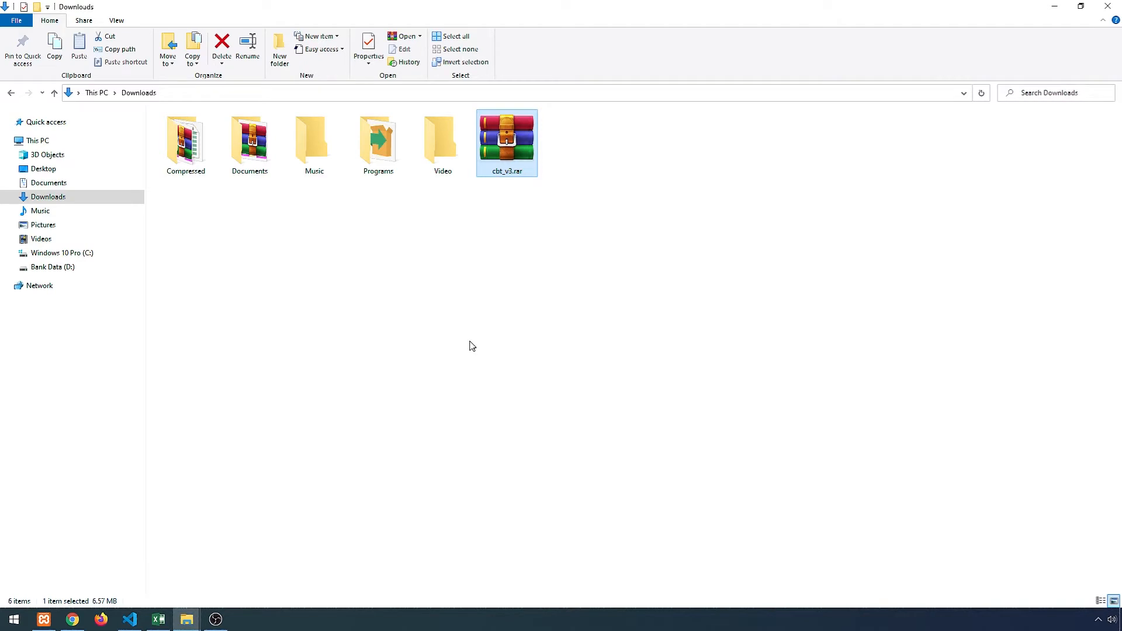
# - Extract cbt_v3.rar into a new cbt_v3 folder in Downloads
pyautogui.click(484, 280)
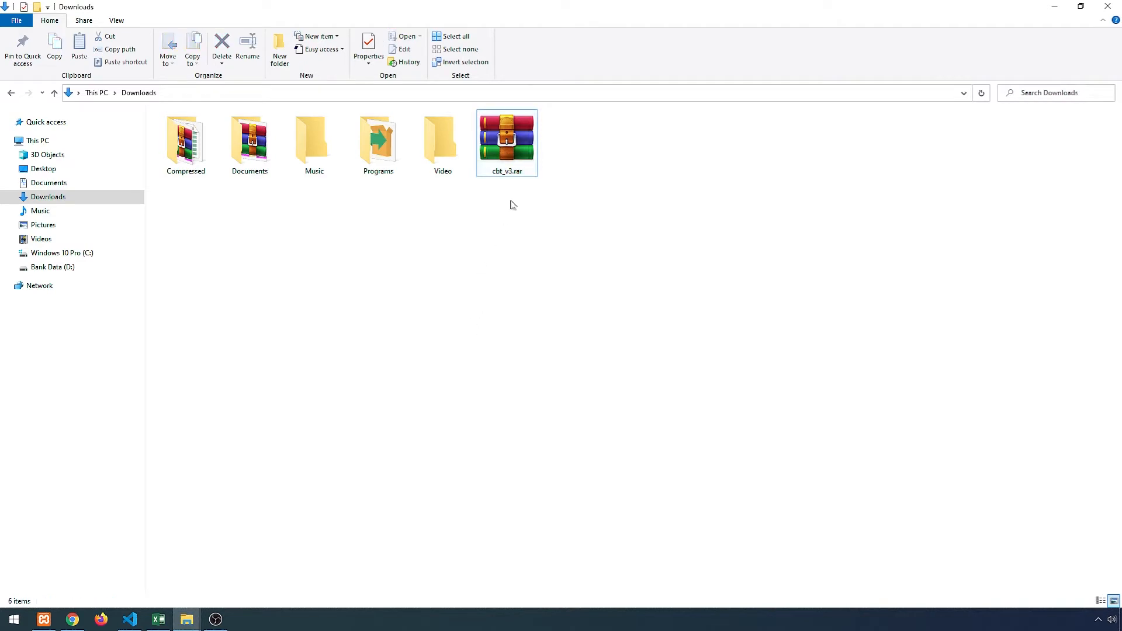
pyautogui.click(513, 155)
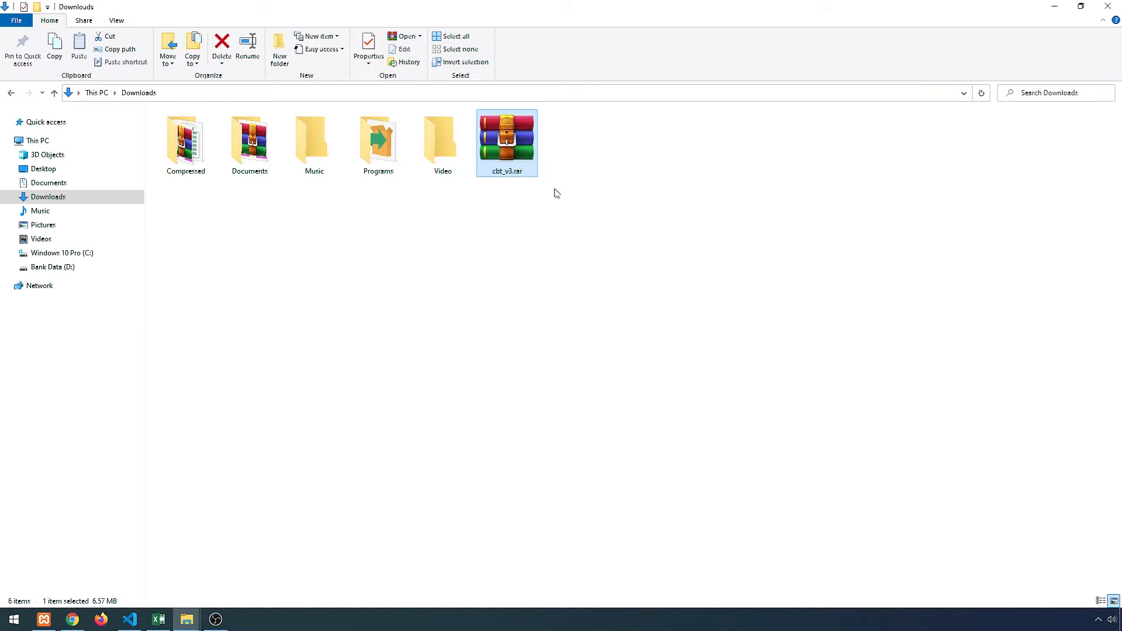
pyautogui.rightClick(521, 145)
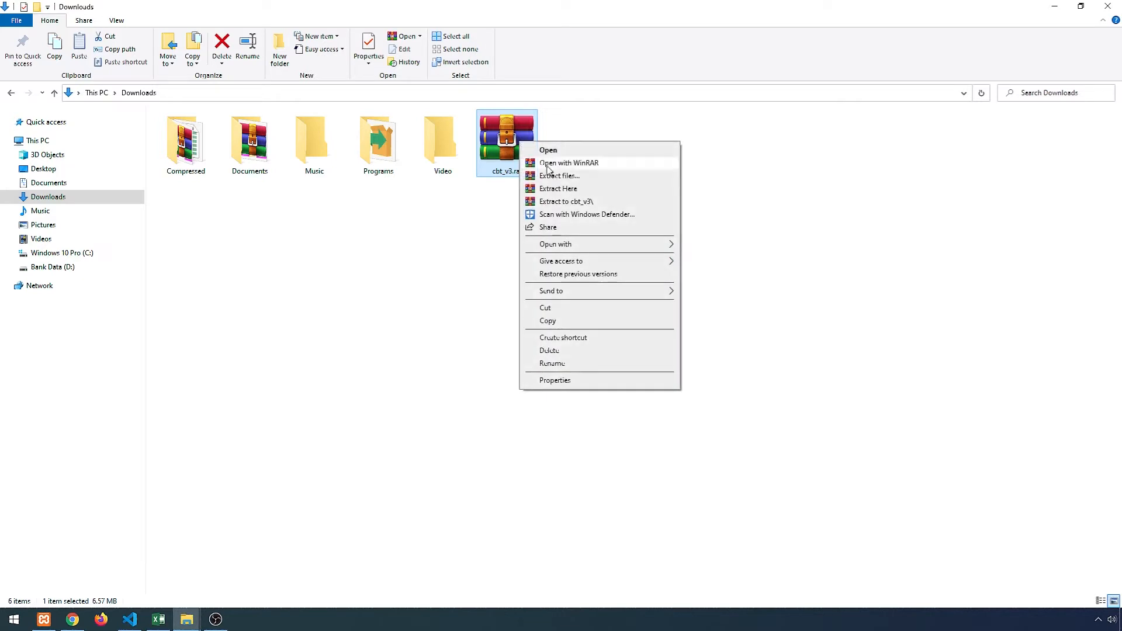
pyautogui.click(585, 201)
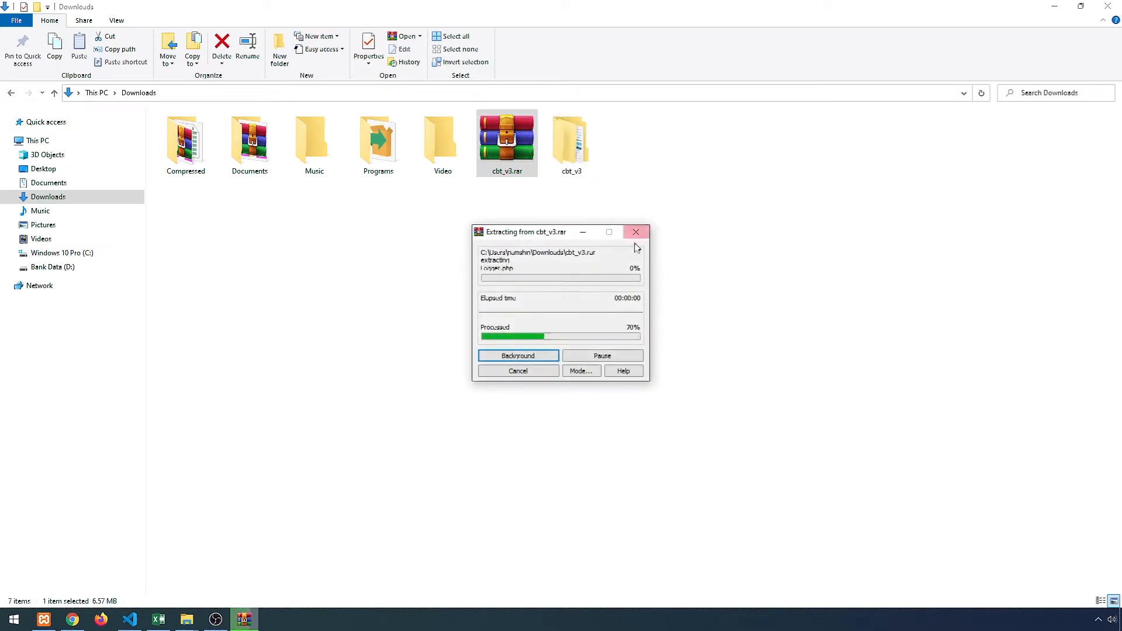
# - Open the cbt_v3 folder and size all columns to fit its contents
pyautogui.click(571, 149)
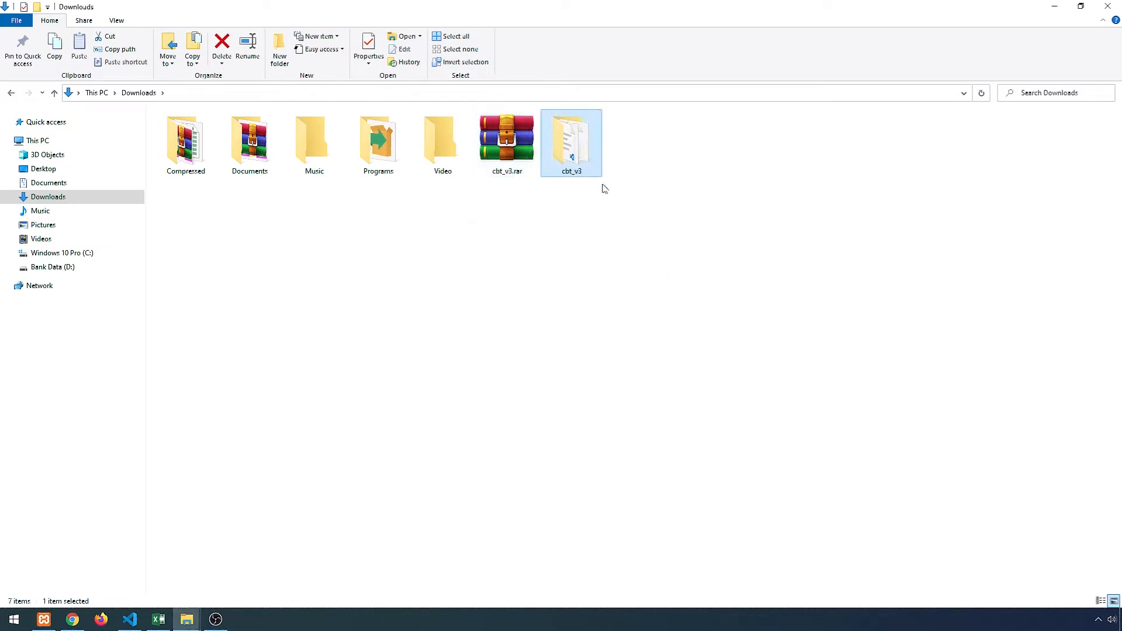
pyautogui.doubleClick(581, 136)
pyautogui.rightClick(523, 123)
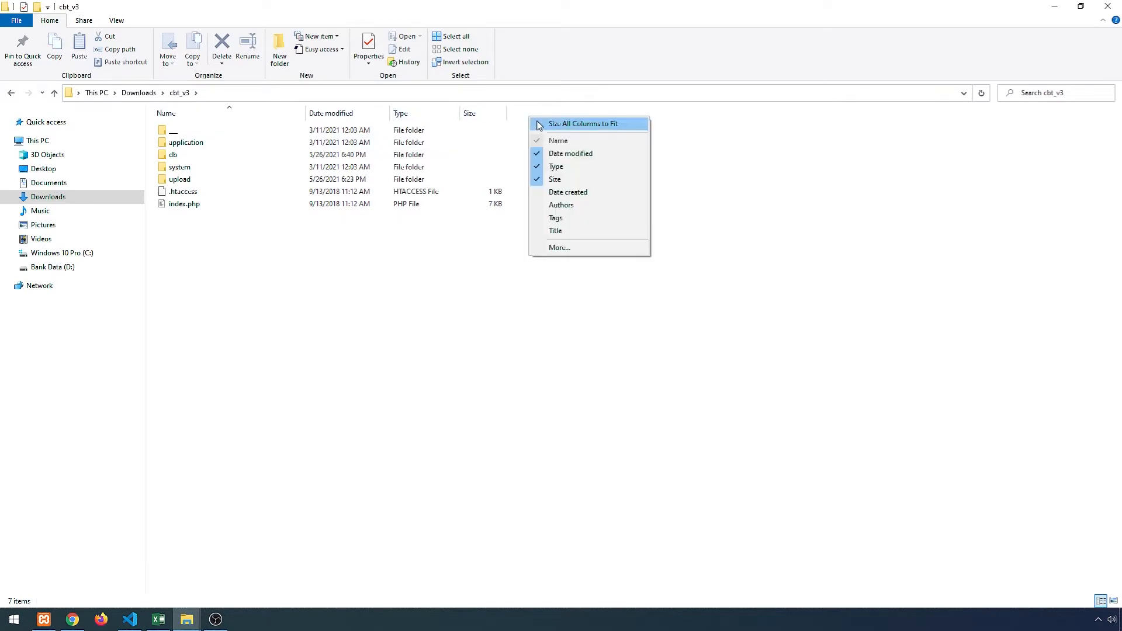
pyautogui.click(561, 125)
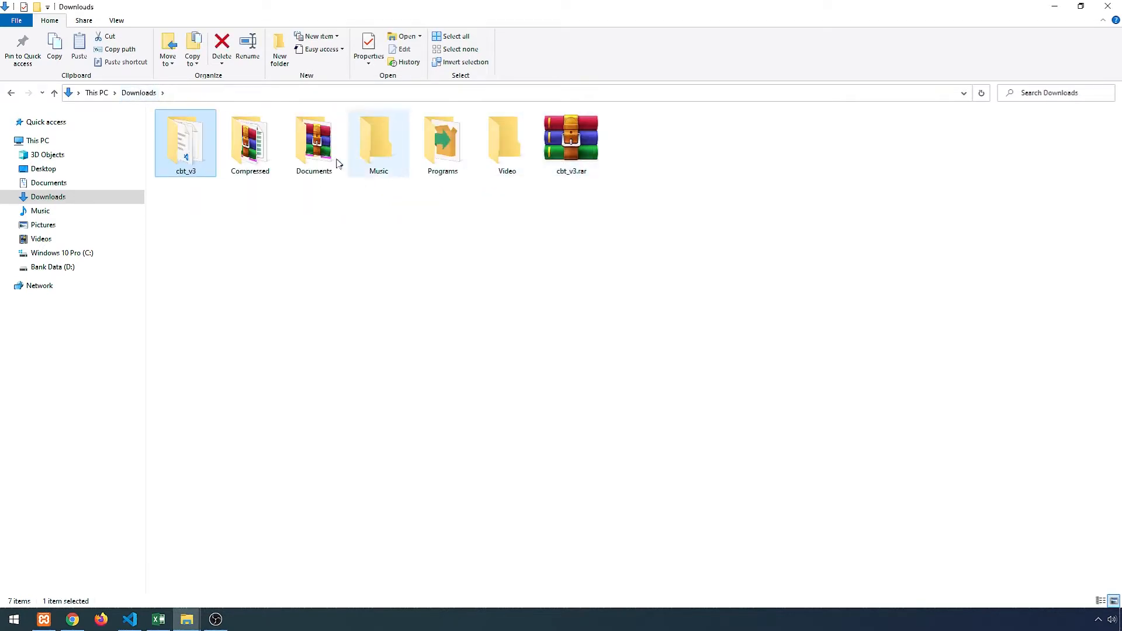
# - Rename the cbt_v3 folder to cbt and copy it
pyautogui.doubleClick(194, 159)
pyautogui.moveTo(237, 248); pyautogui.dragTo(188, 127)
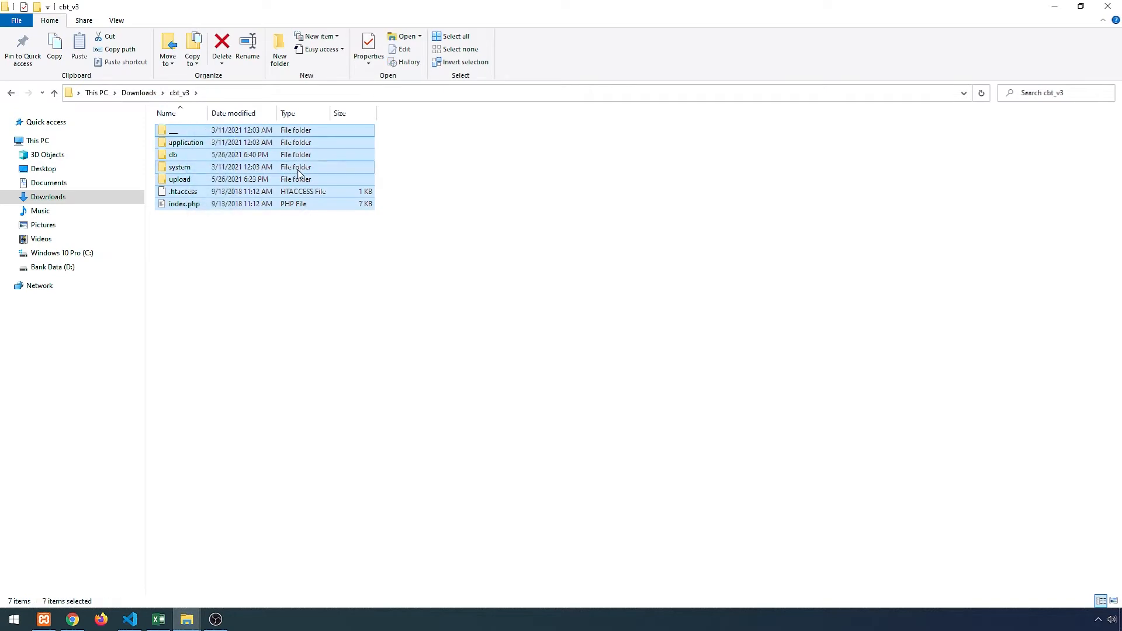
pyautogui.click(139, 92)
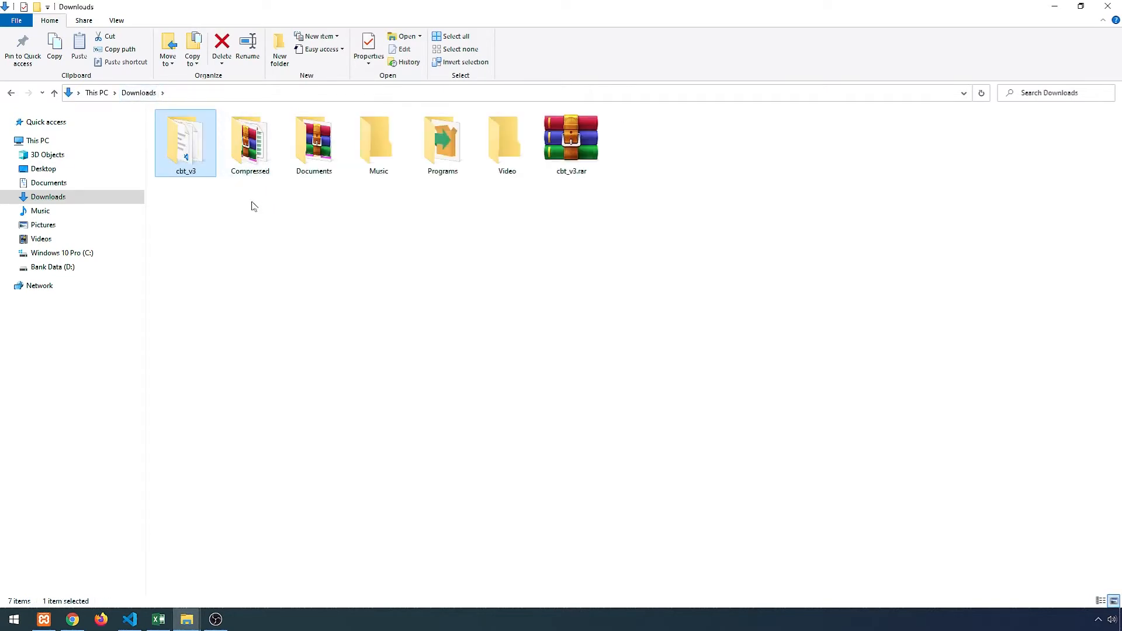
pyautogui.press('F2')
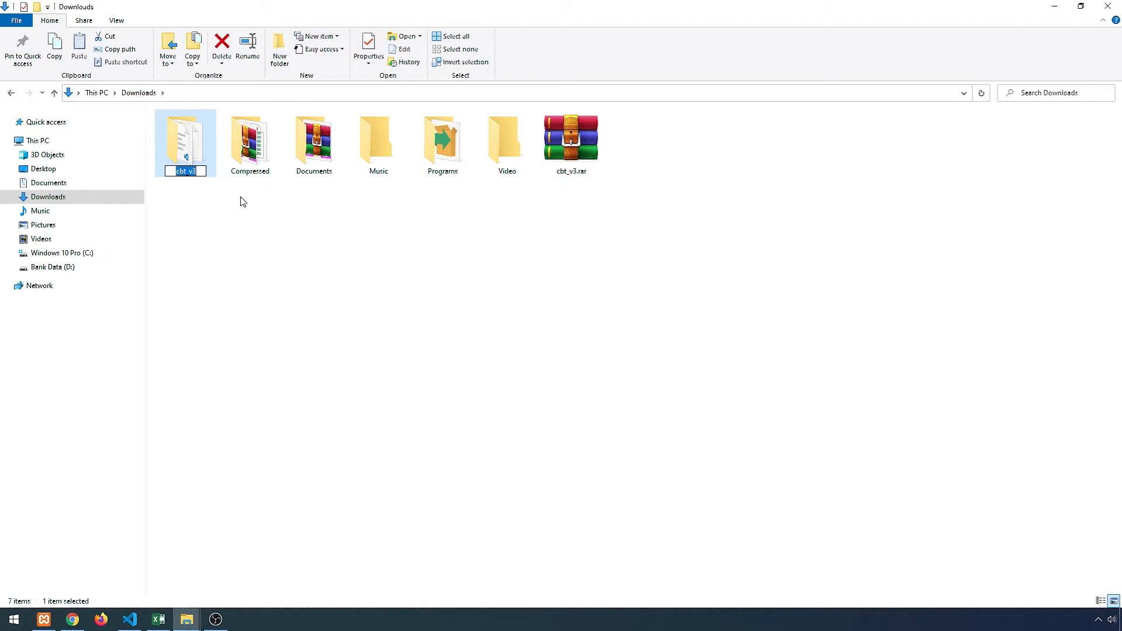
pyautogui.write('cbt')
pyautogui.press('Return')
pyautogui.rightClick(188, 162)
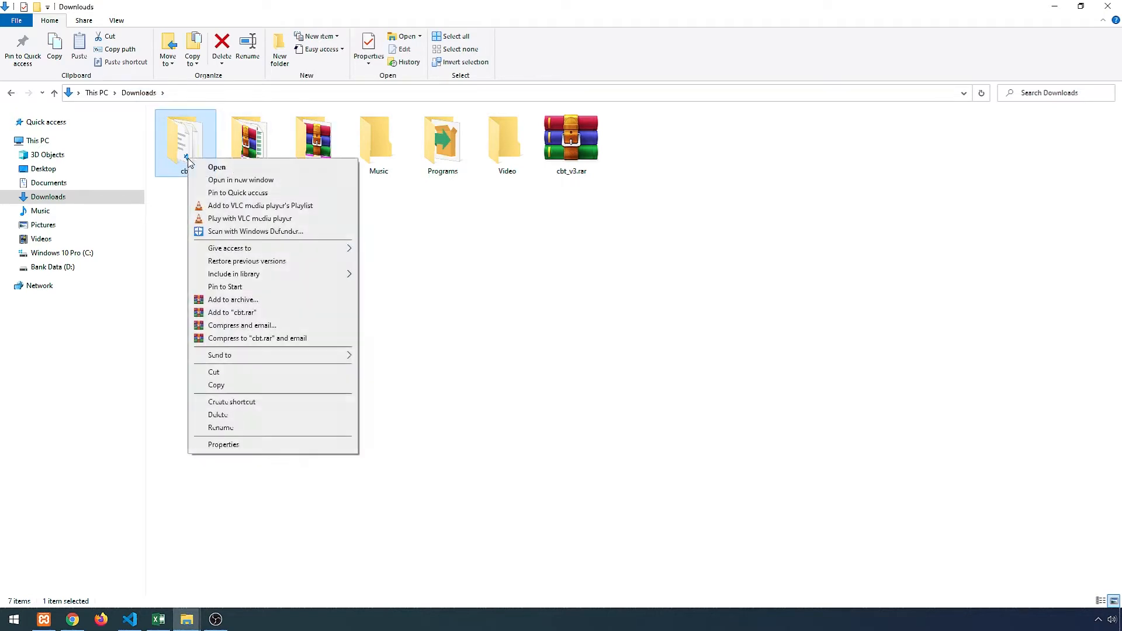
pyautogui.click(216, 385)
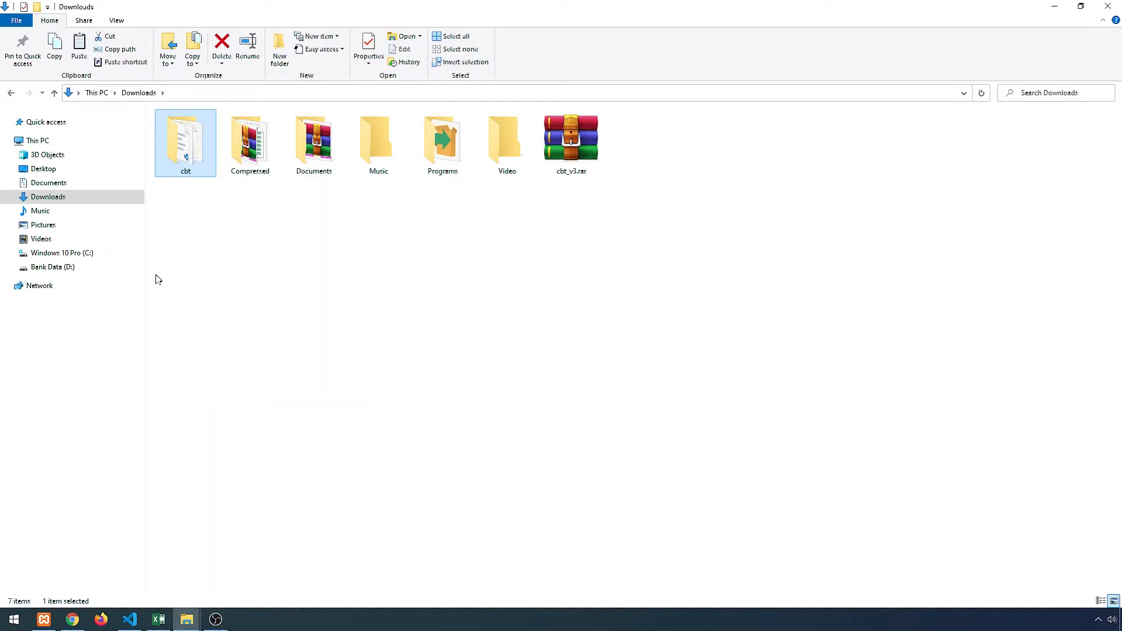
# - Browse to C:\xampp\htdocs\cbt\application\config, fitting the columns along the way
pyautogui.click(73, 255)
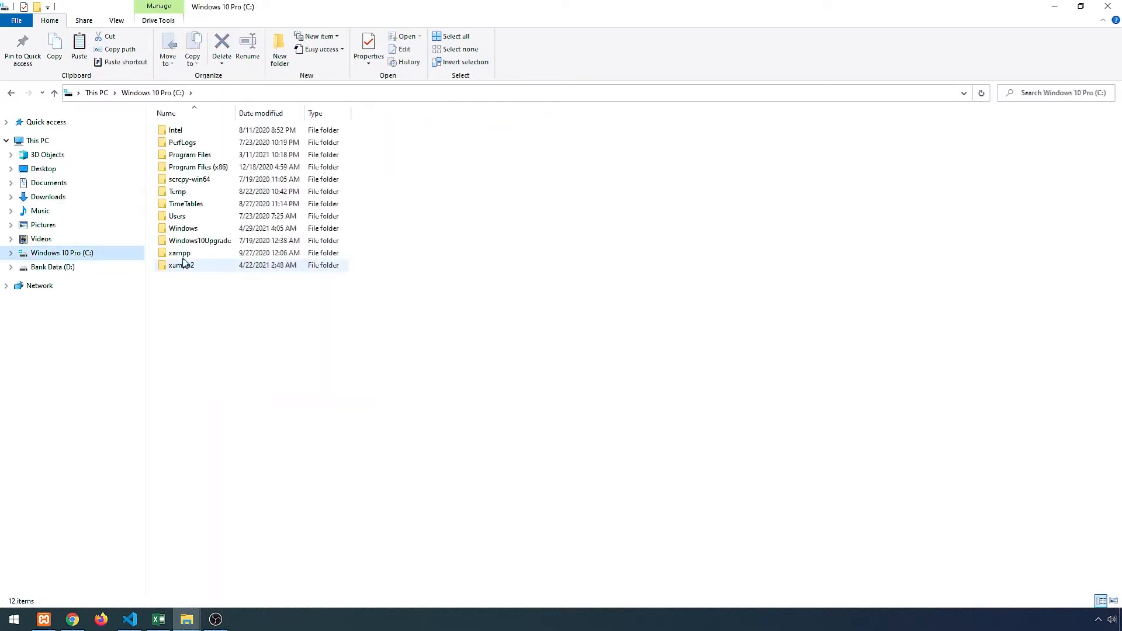
pyautogui.doubleClick(183, 256)
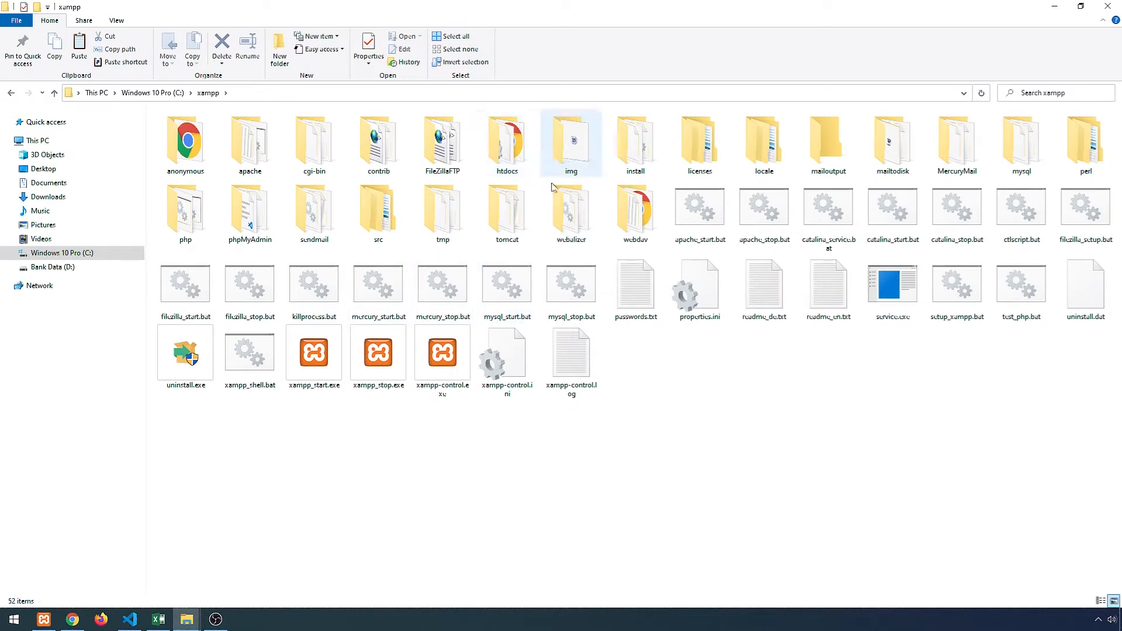
pyautogui.doubleClick(510, 157)
pyautogui.doubleClick(202, 130)
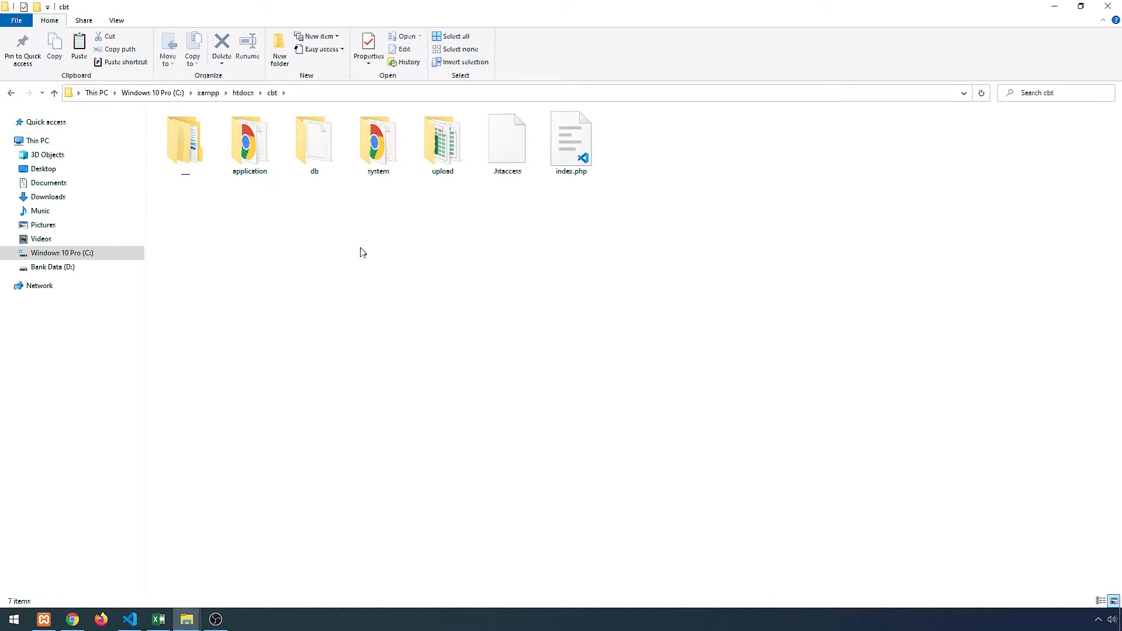
pyautogui.doubleClick(257, 159)
pyautogui.rightClick(424, 115)
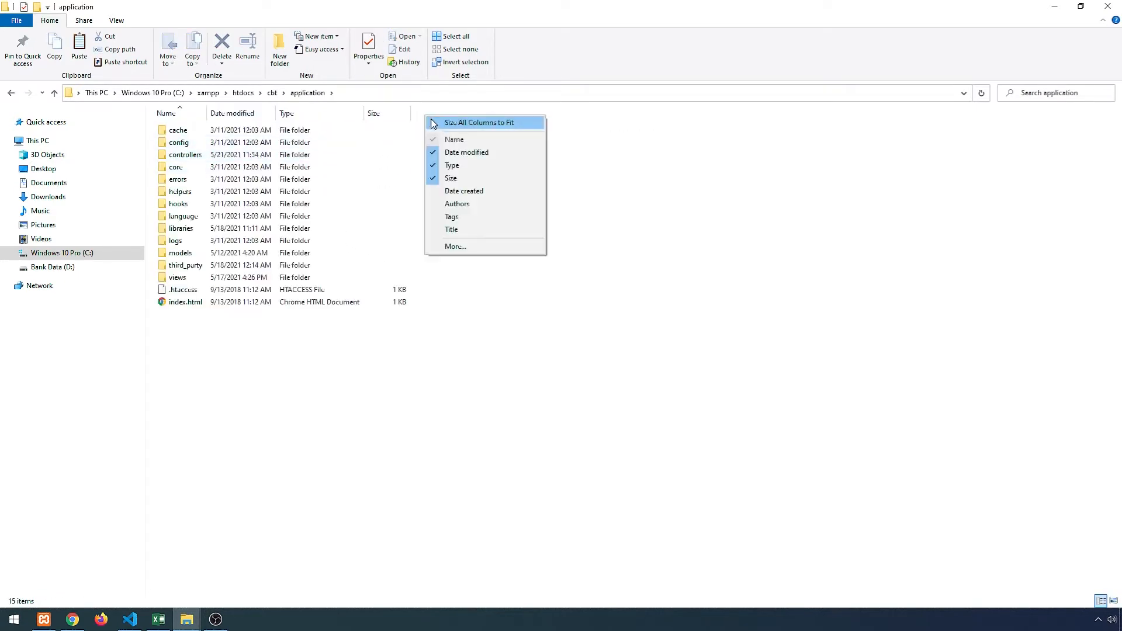
pyautogui.click(434, 123)
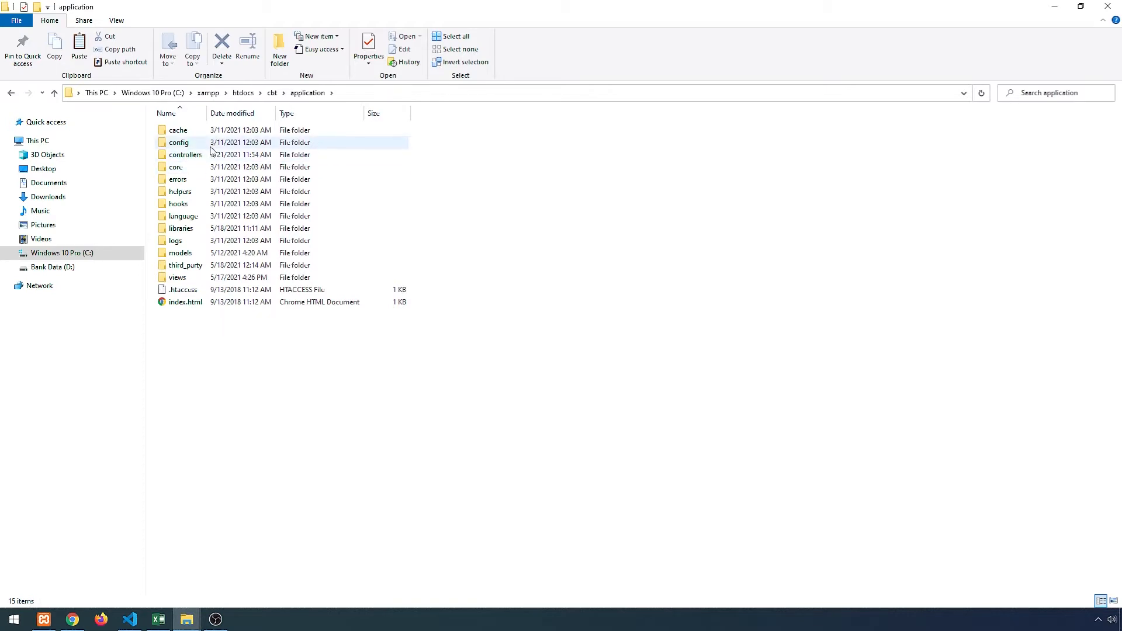
pyautogui.doubleClick(180, 143)
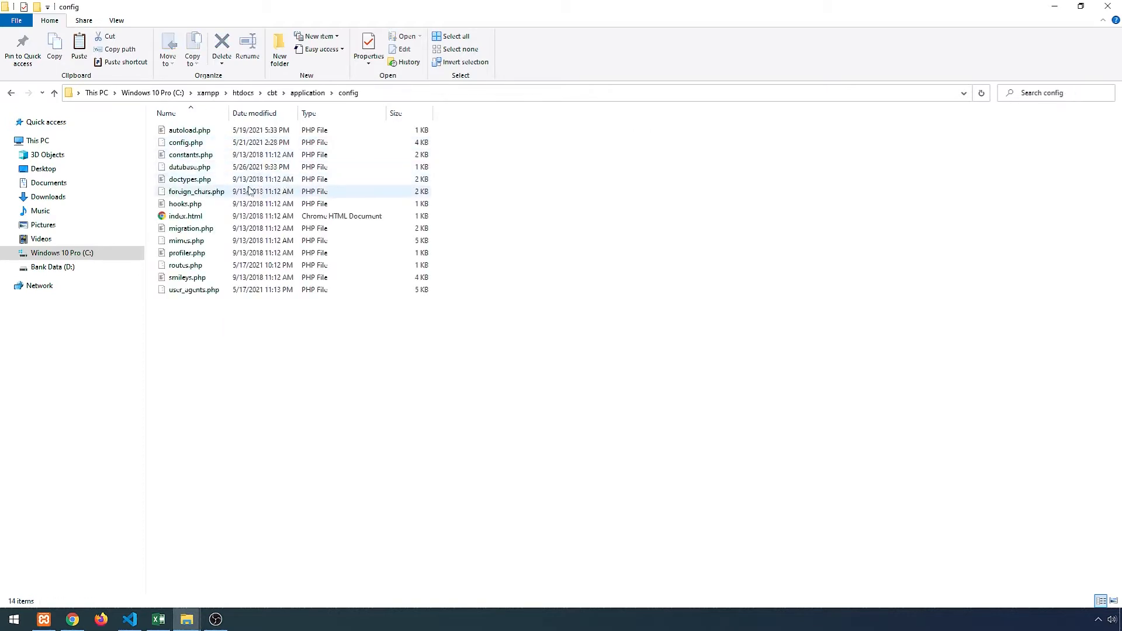
# - Open database.php in VS Code, confirm the database name db_cbt, then minimize the editor
pyautogui.doubleClick(187, 168)
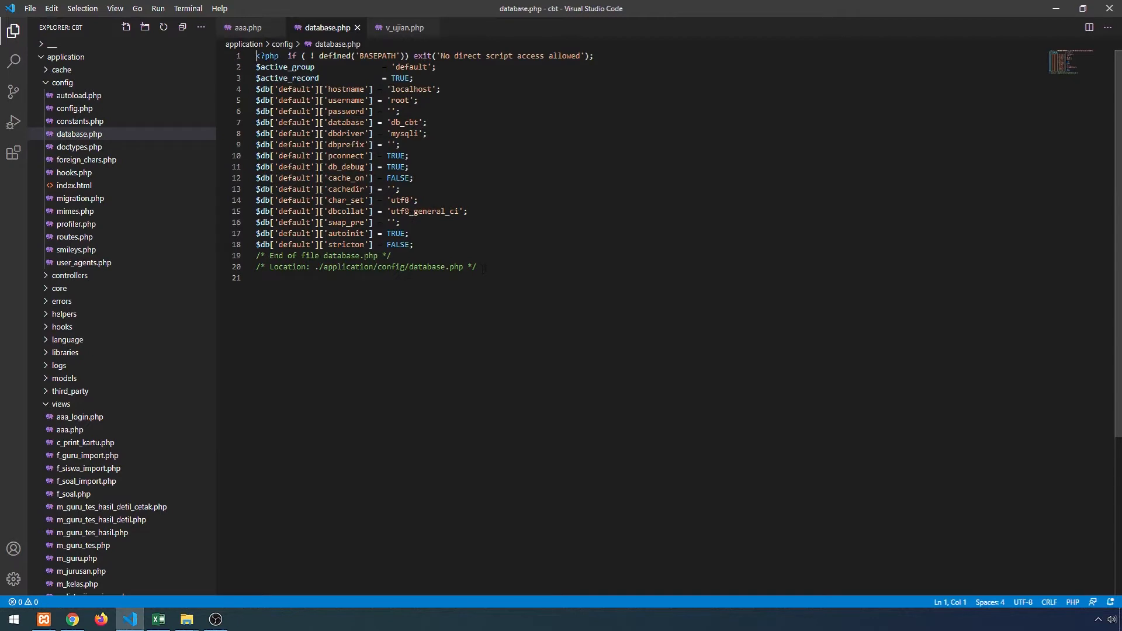
pyautogui.click(415, 122)
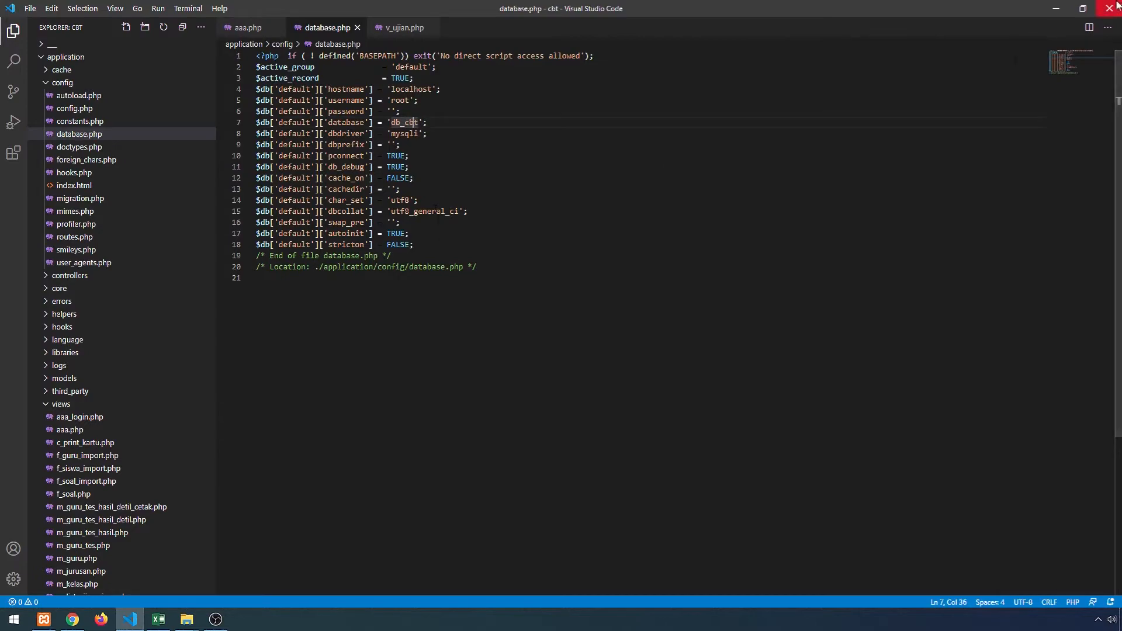
pyautogui.click(1053, 9)
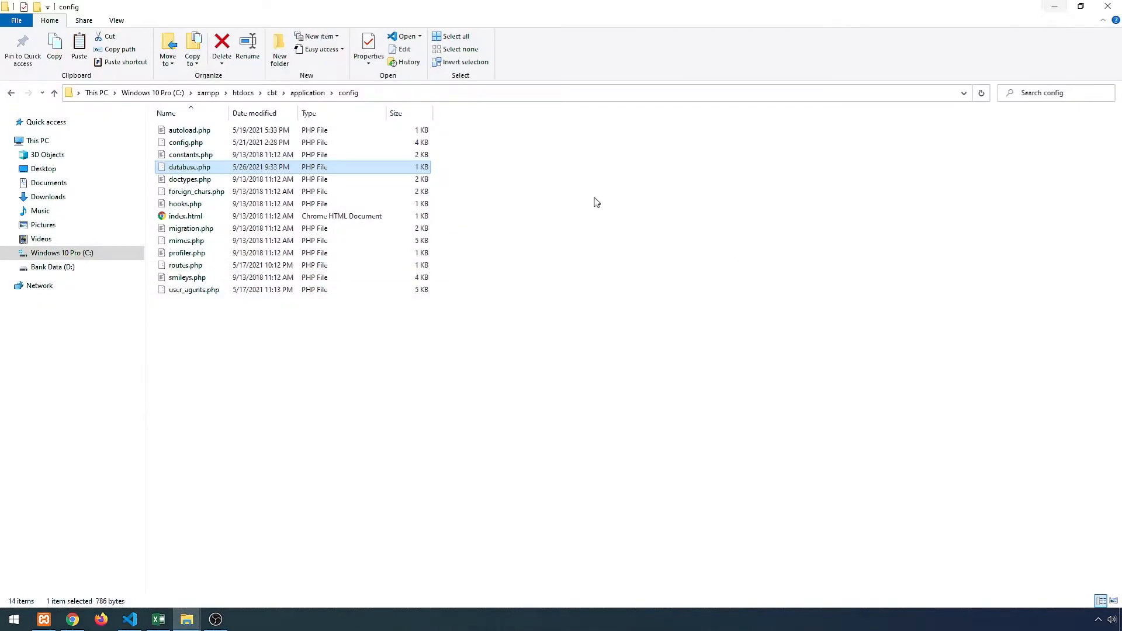
# - Go back up to the cbt folder and open db to show db_cbt.sql
pyautogui.click(445, 370)
pyautogui.click(307, 92)
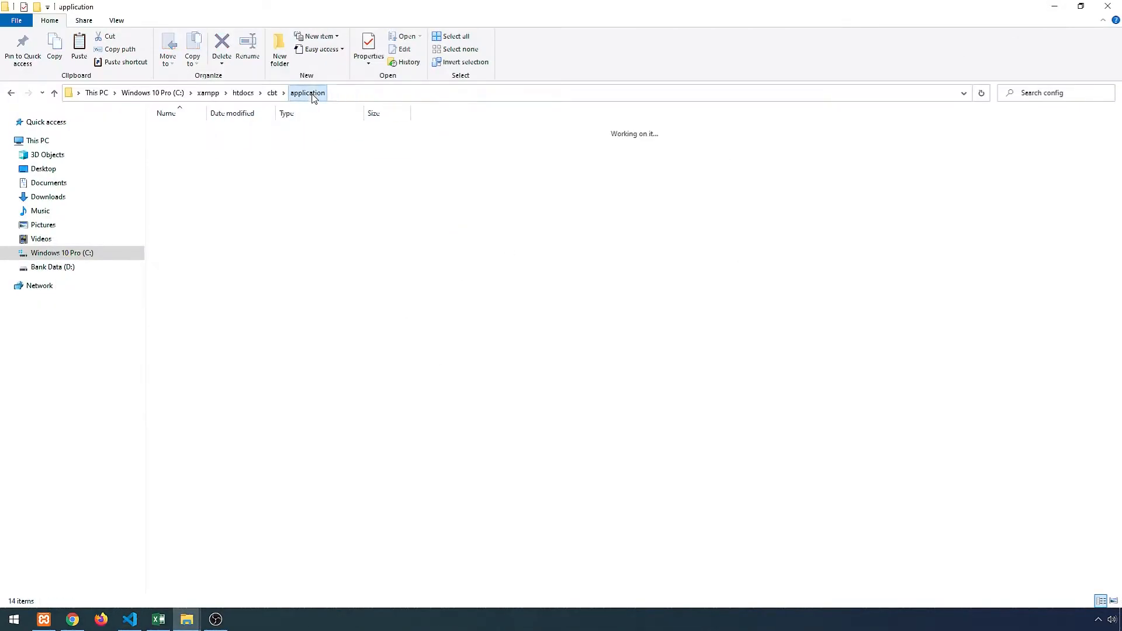
pyautogui.click(273, 93)
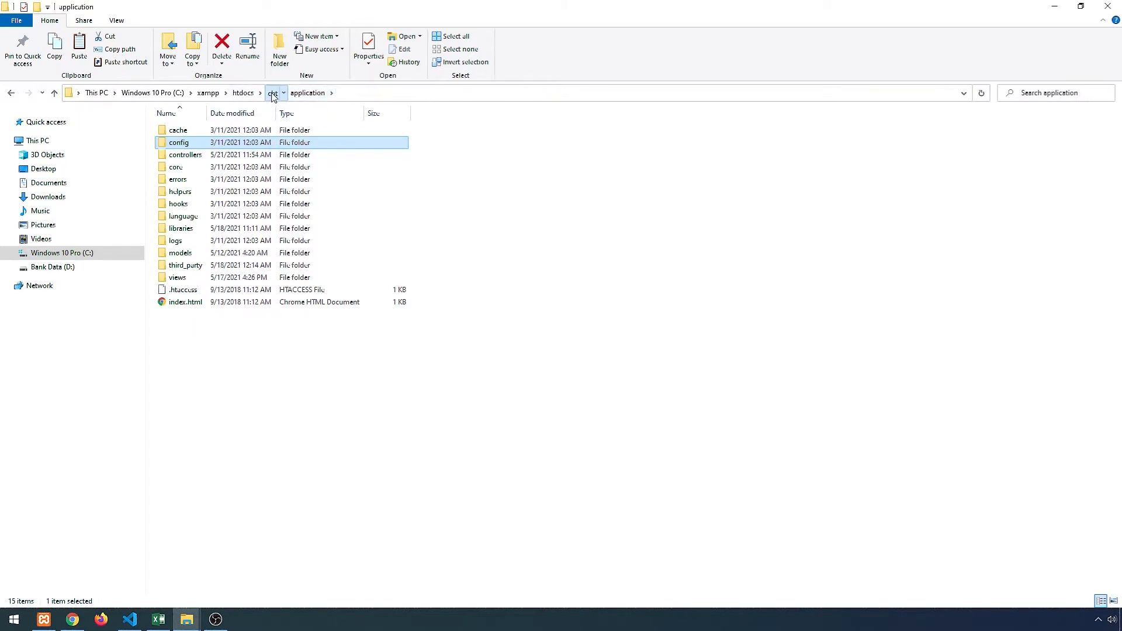
pyautogui.doubleClick(315, 170)
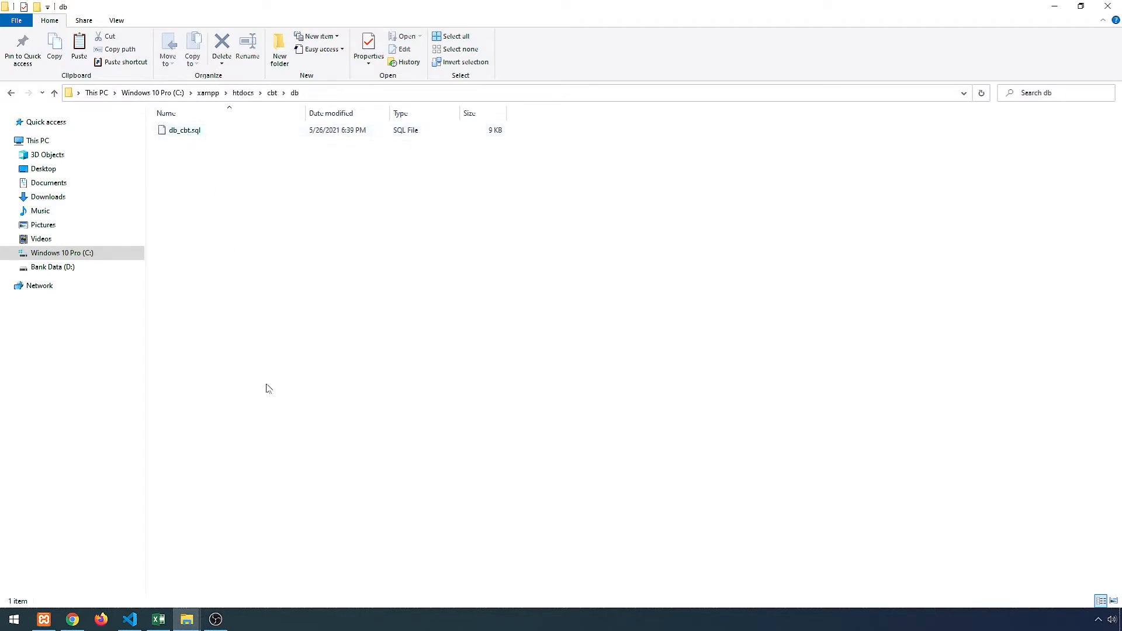
pyautogui.click(43, 620)
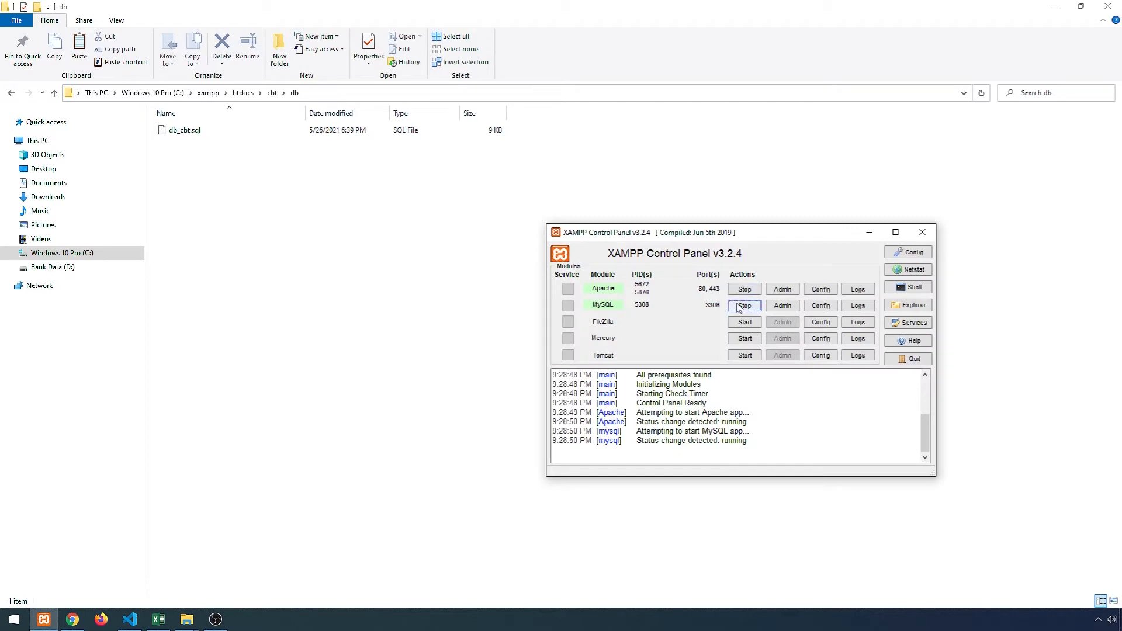
# - Move the XAMPP panel to confirm Apache and MySQL run, then switch to Chrome
pyautogui.moveTo(797, 236); pyautogui.dragTo(750, 207)
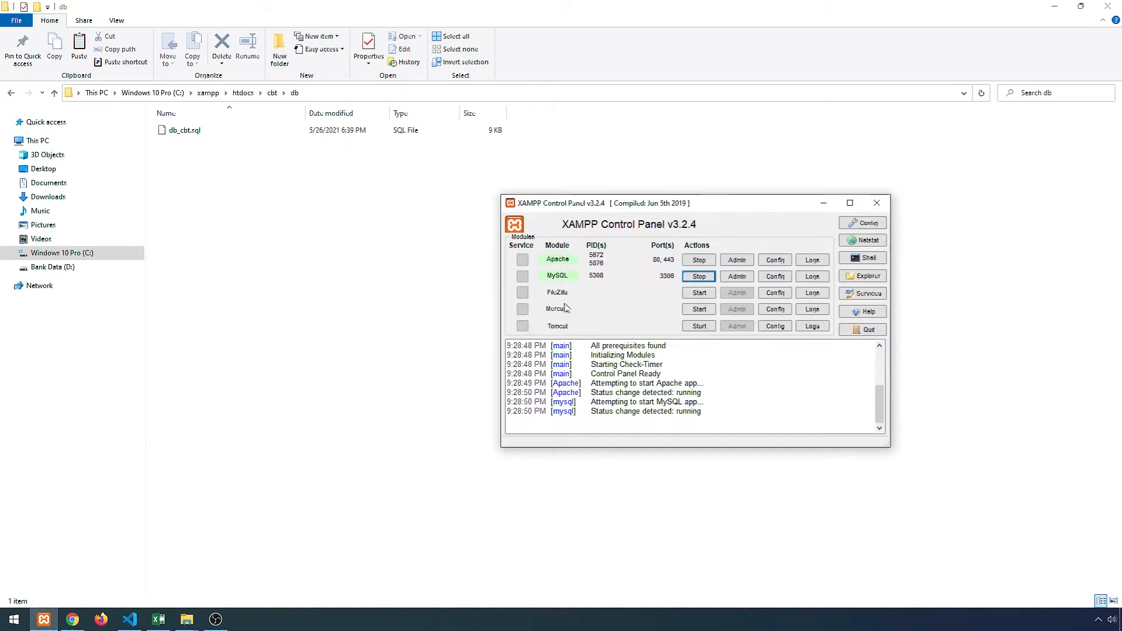
pyautogui.click(72, 619)
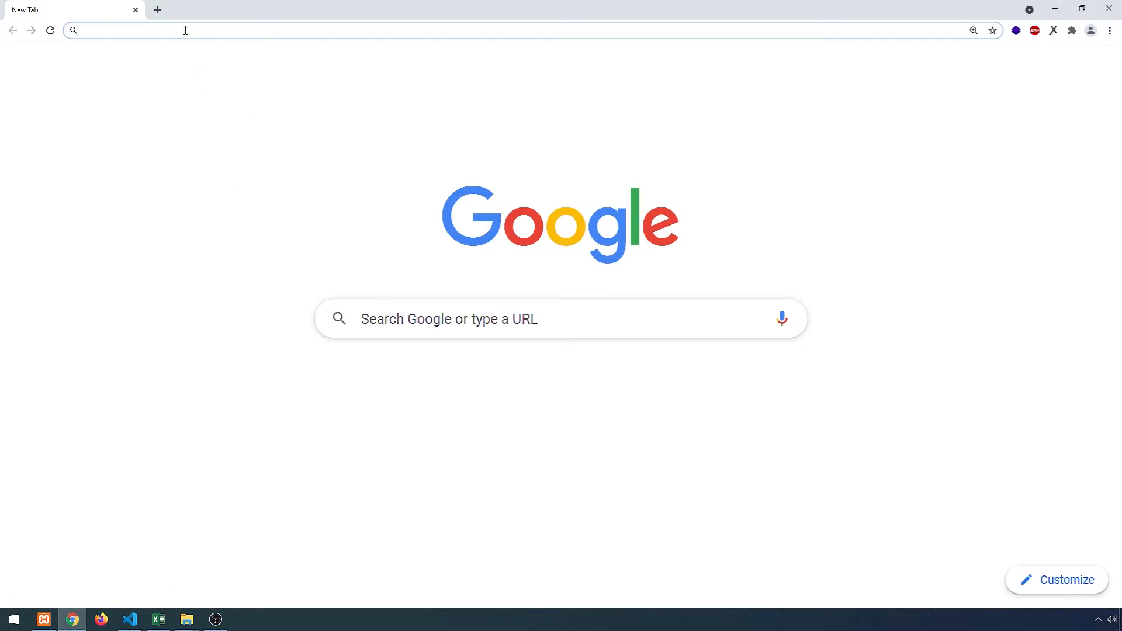
# - Load localhost and open phpMyAdmin from the XAMPP dashboard
pyautogui.write('localhost')
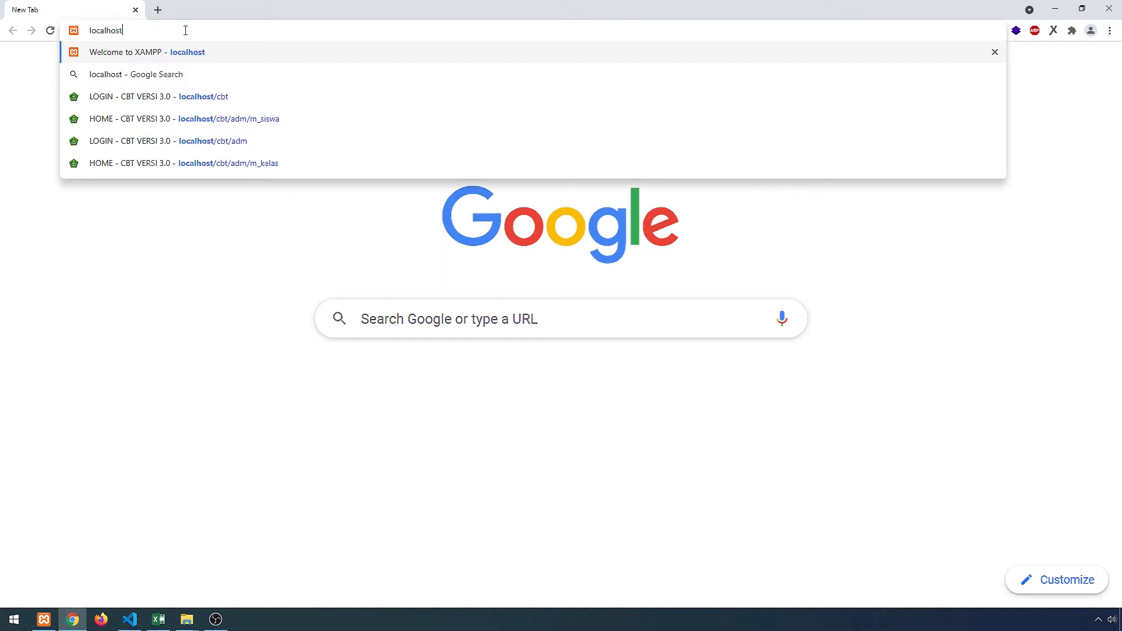
pyautogui.press('Return')
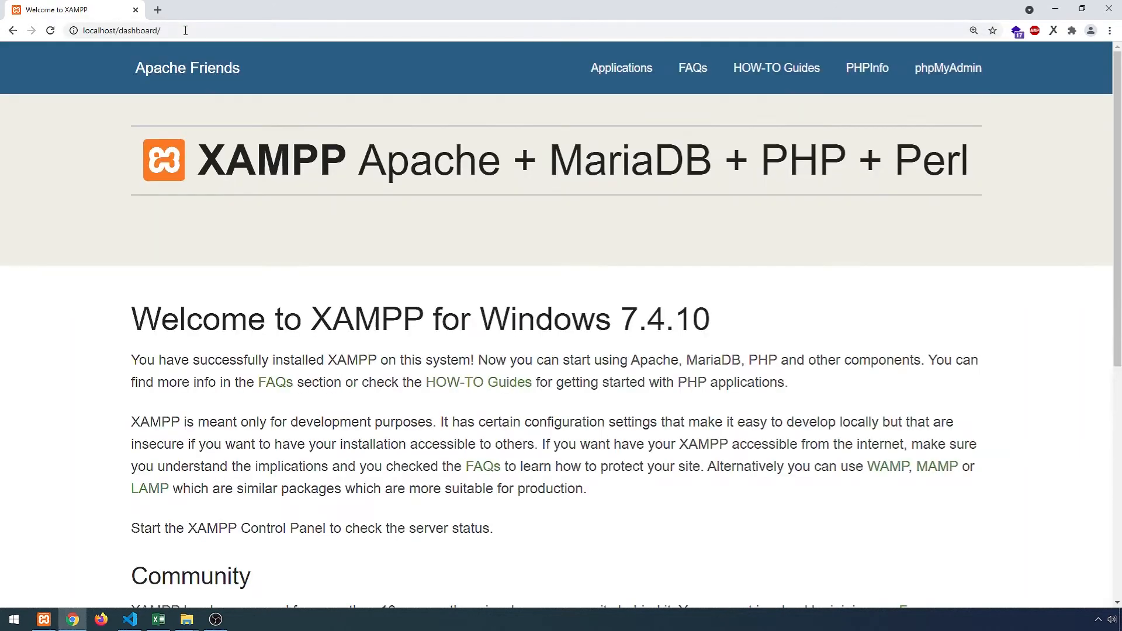
pyautogui.click(961, 84)
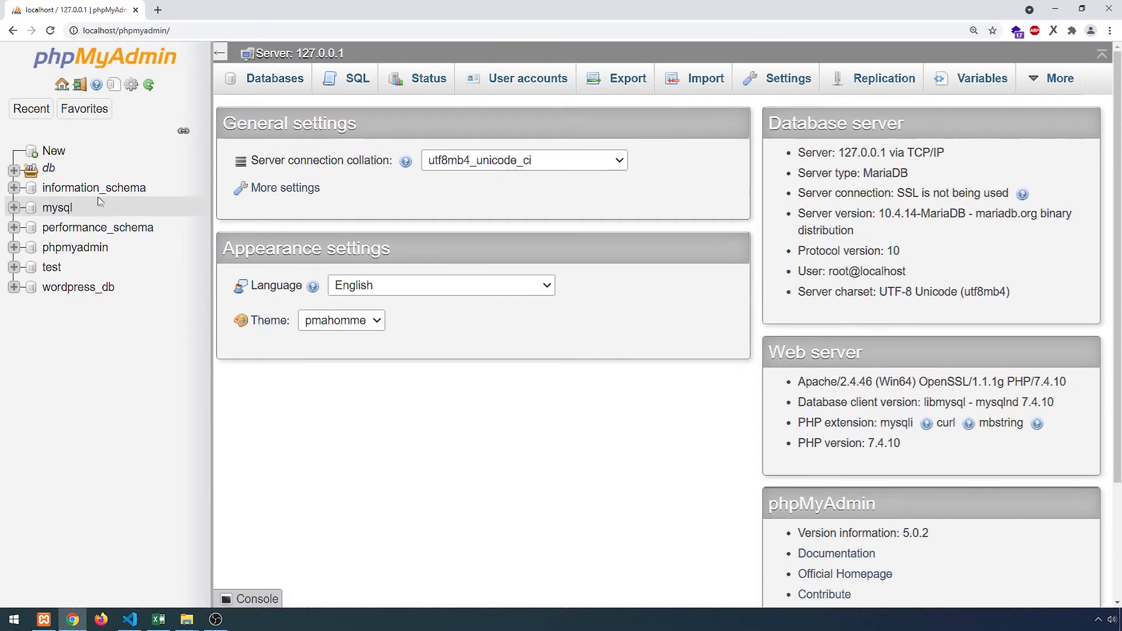
# - Create a new empty database named db_cbt
pyautogui.click(52, 155)
pyautogui.click(330, 208)
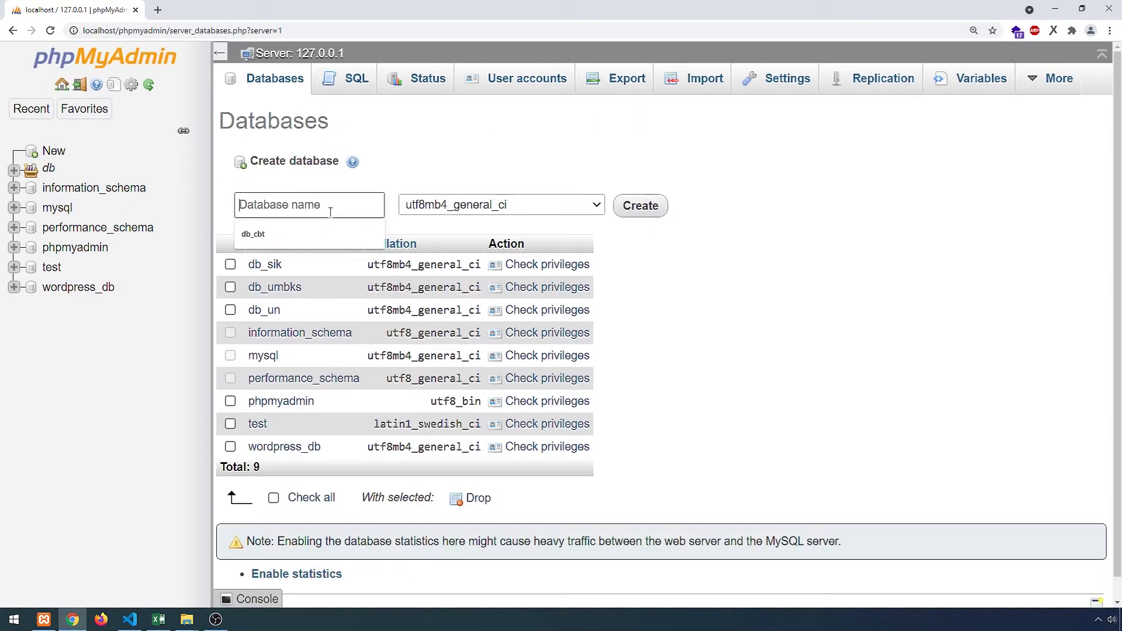
pyautogui.click(282, 233)
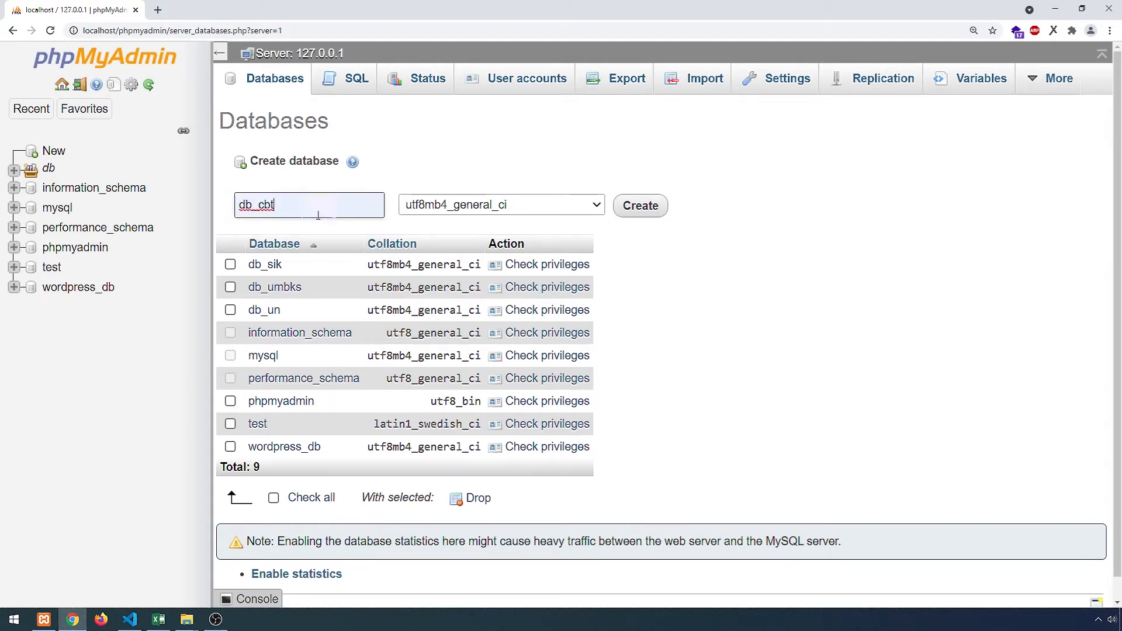
pyautogui.click(641, 210)
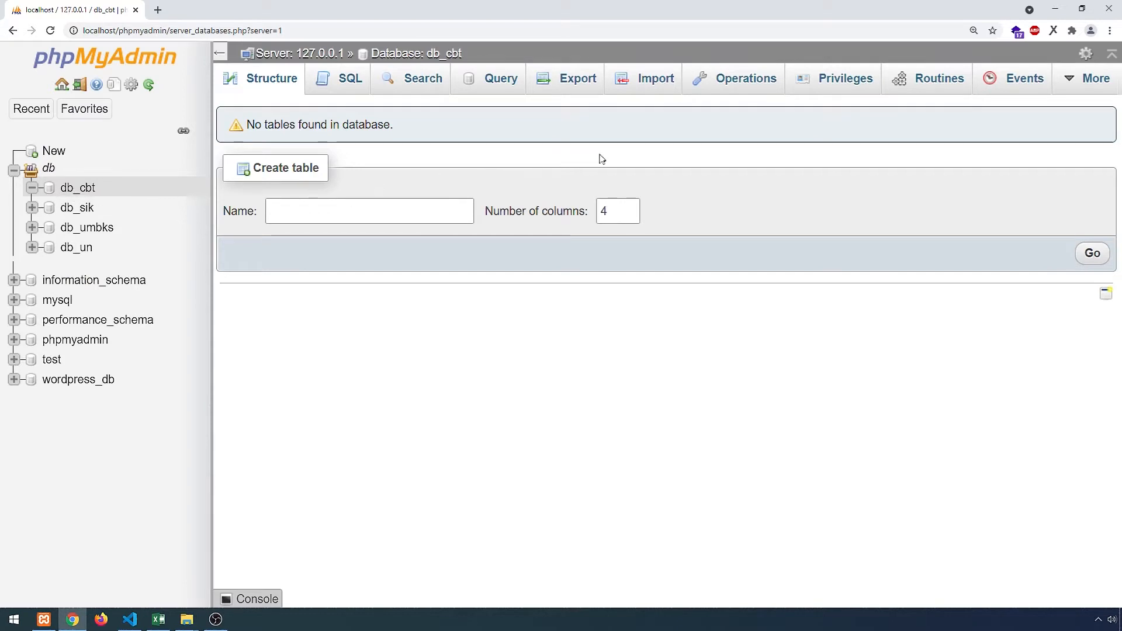
# - Import db_cbt.sql into the db_cbt database through phpMyAdmin's Import page
pyautogui.click(638, 82)
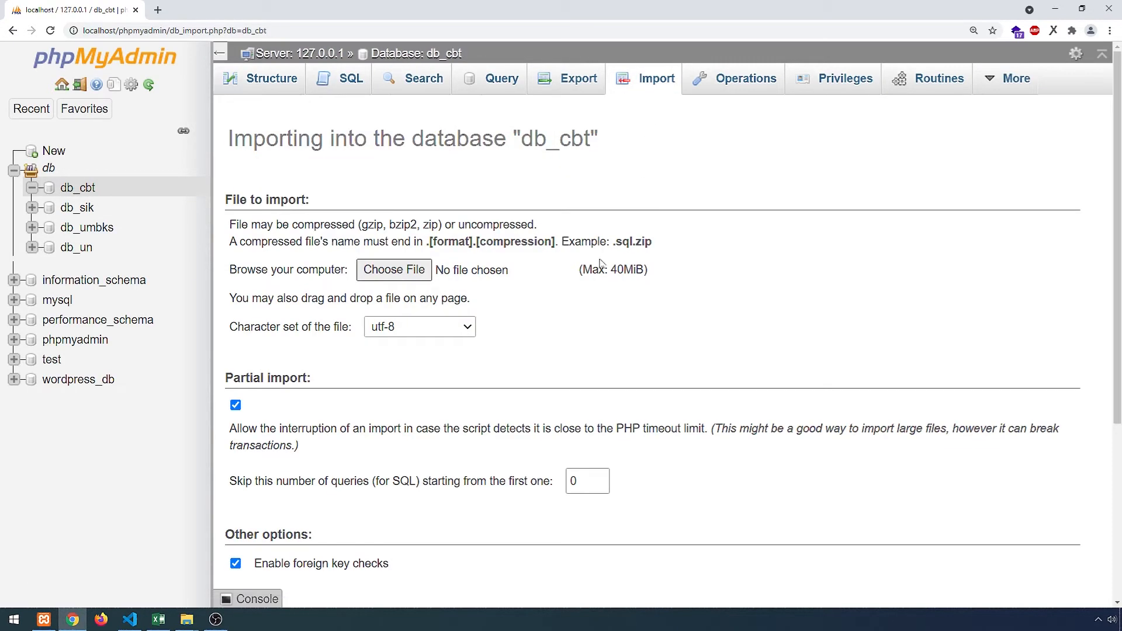
pyautogui.click(403, 271)
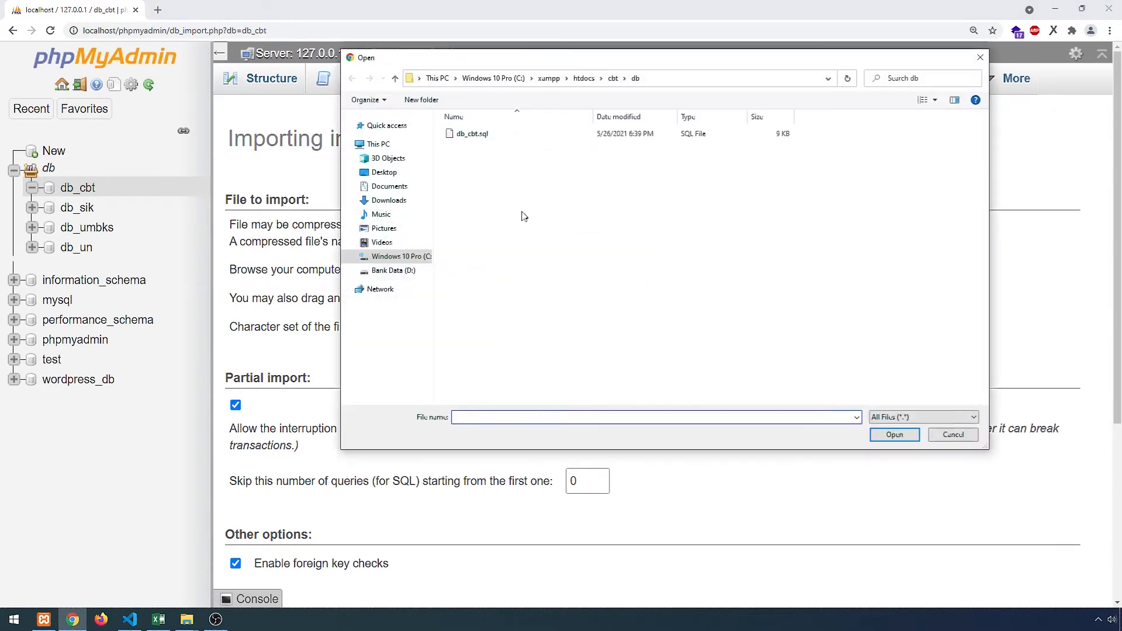
pyautogui.click(472, 133)
pyautogui.click(891, 434)
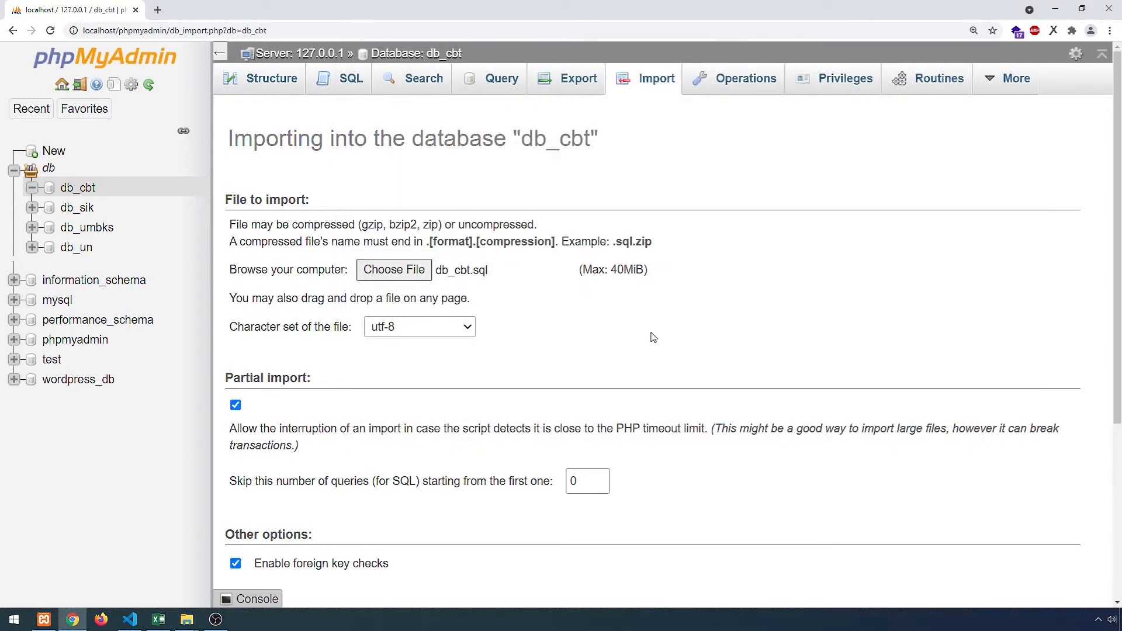
pyautogui.scroll(-5, 651, 339)
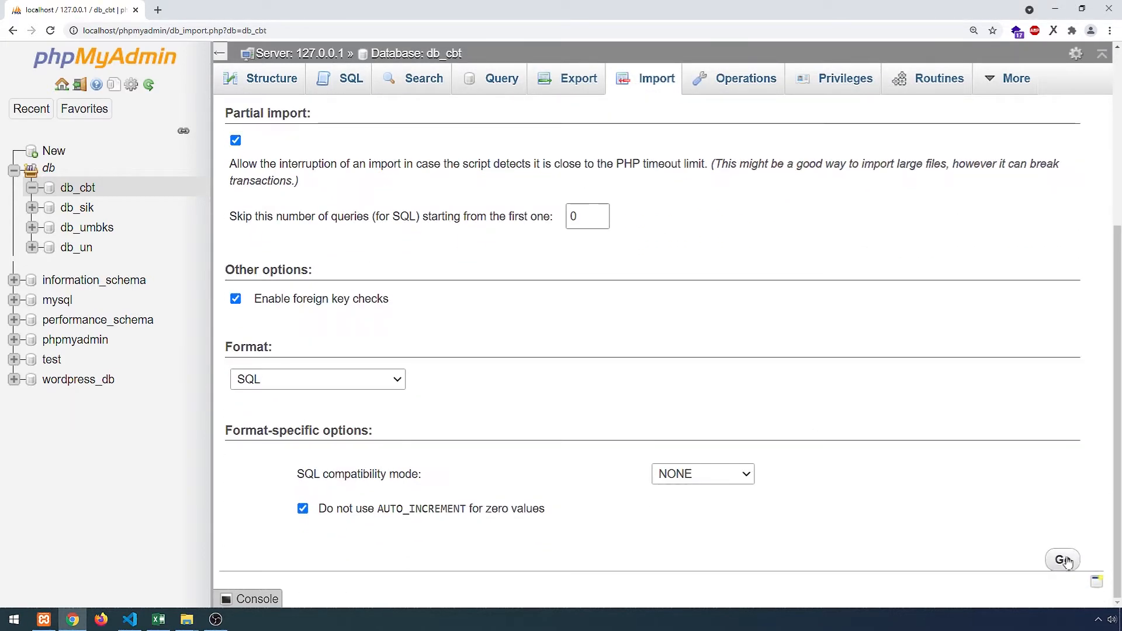
pyautogui.click(1064, 561)
# - Confirm db_cbt lists its ten tables, m_admin to tr_ikut_ujian, then return to database.php
pyautogui.scroll(-7, 528, 336)
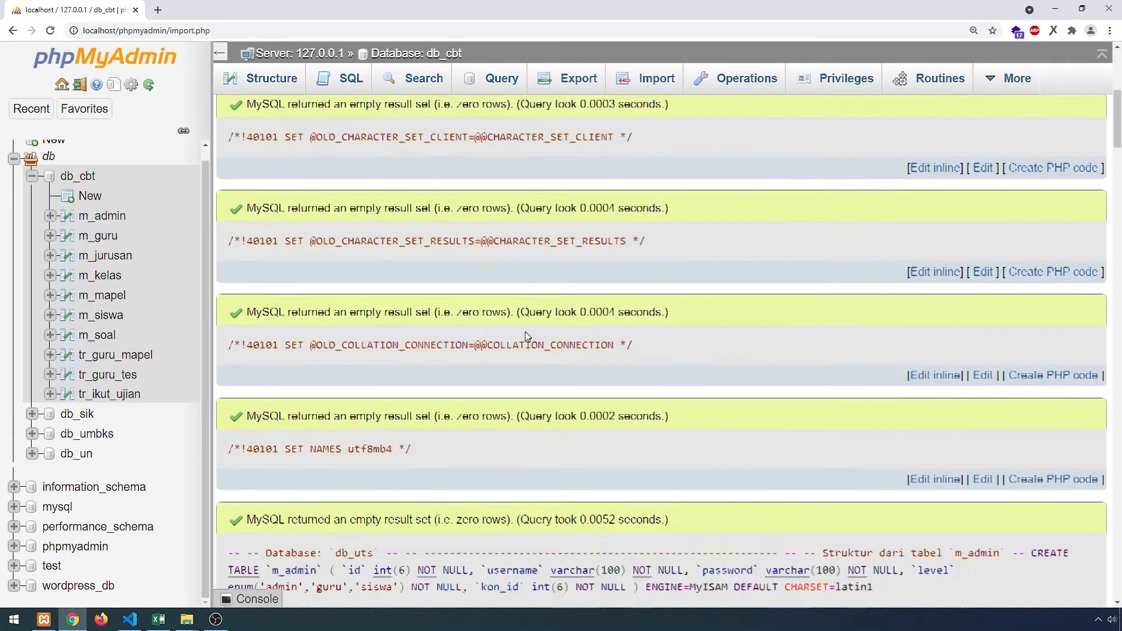
pyautogui.scroll(-6, 528, 337)
pyautogui.scroll(10, 382, 339)
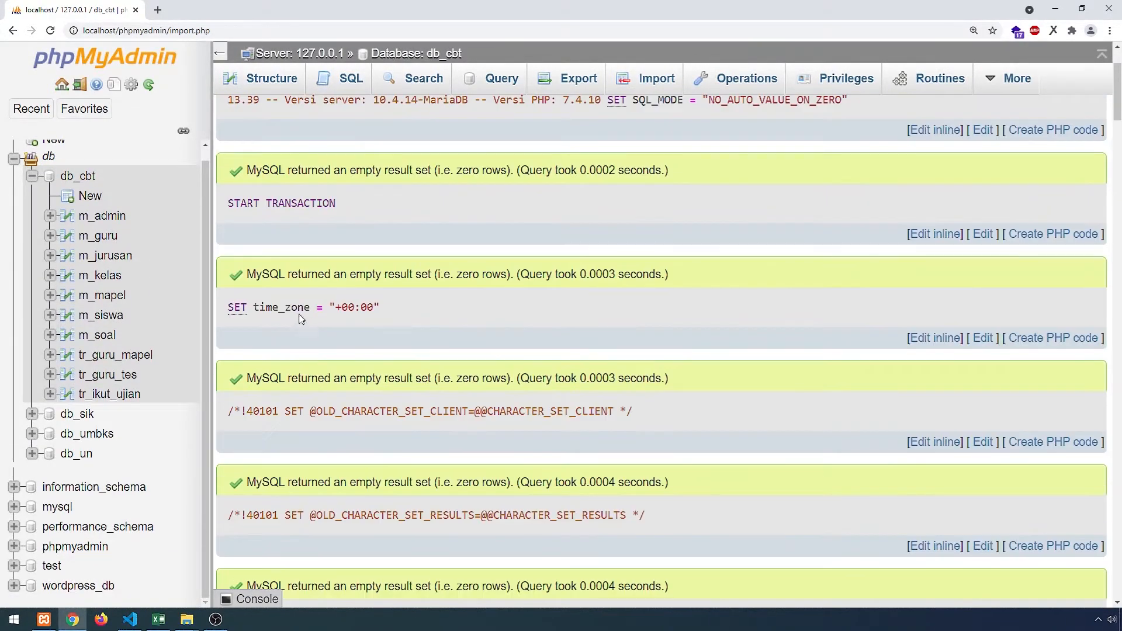
pyautogui.scroll(-5, 283, 304)
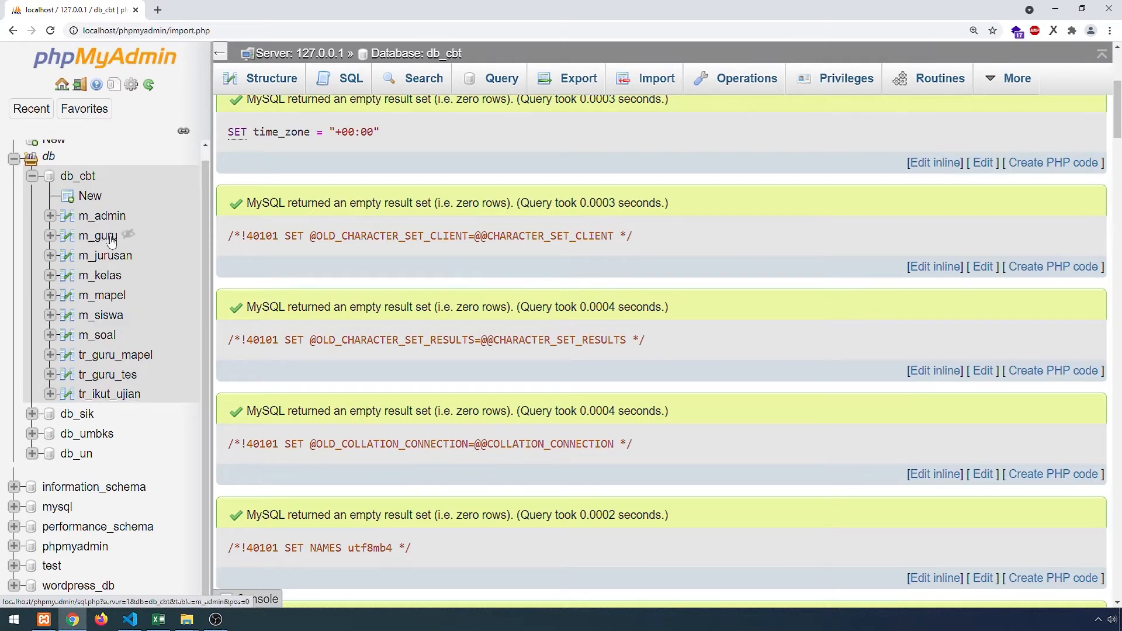
pyautogui.click(32, 176)
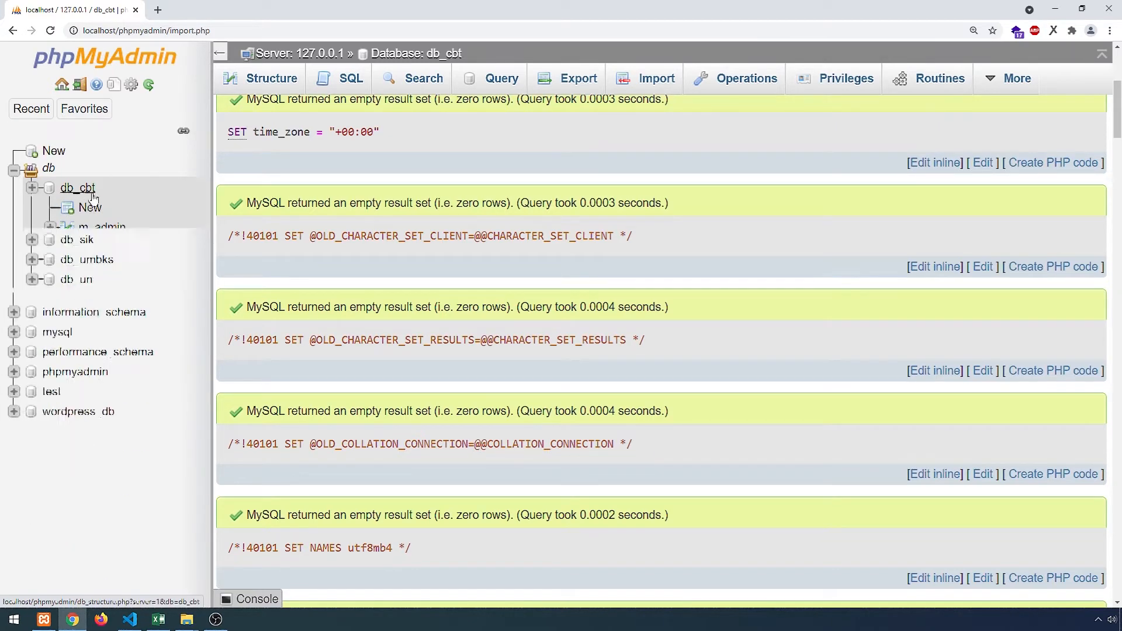
pyautogui.click(33, 189)
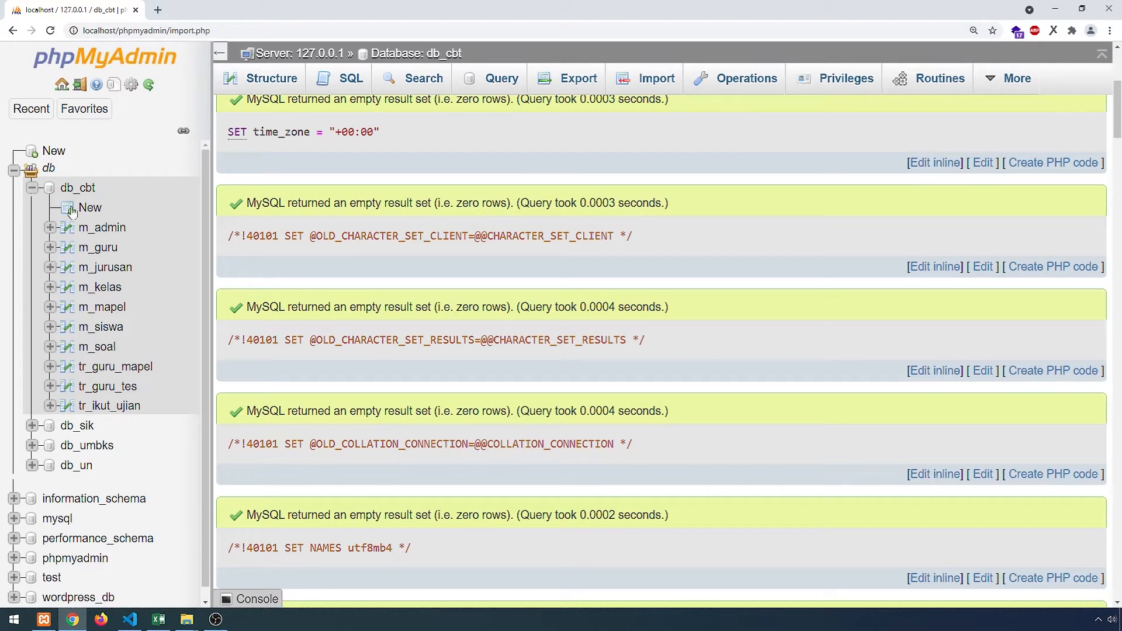
pyautogui.click(32, 188)
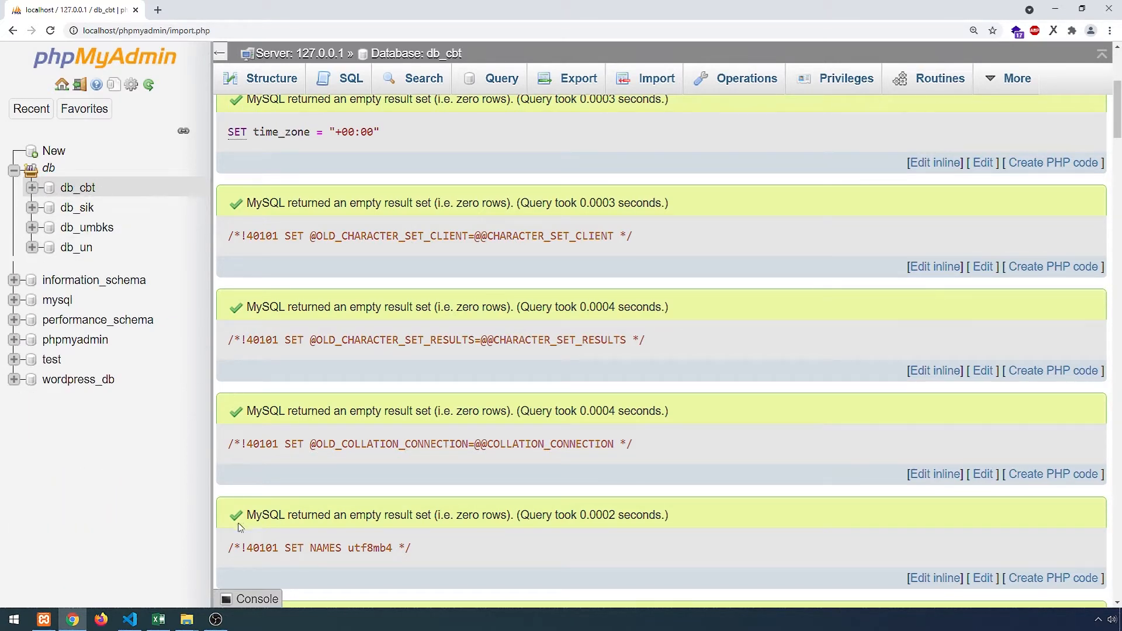
pyautogui.click(129, 619)
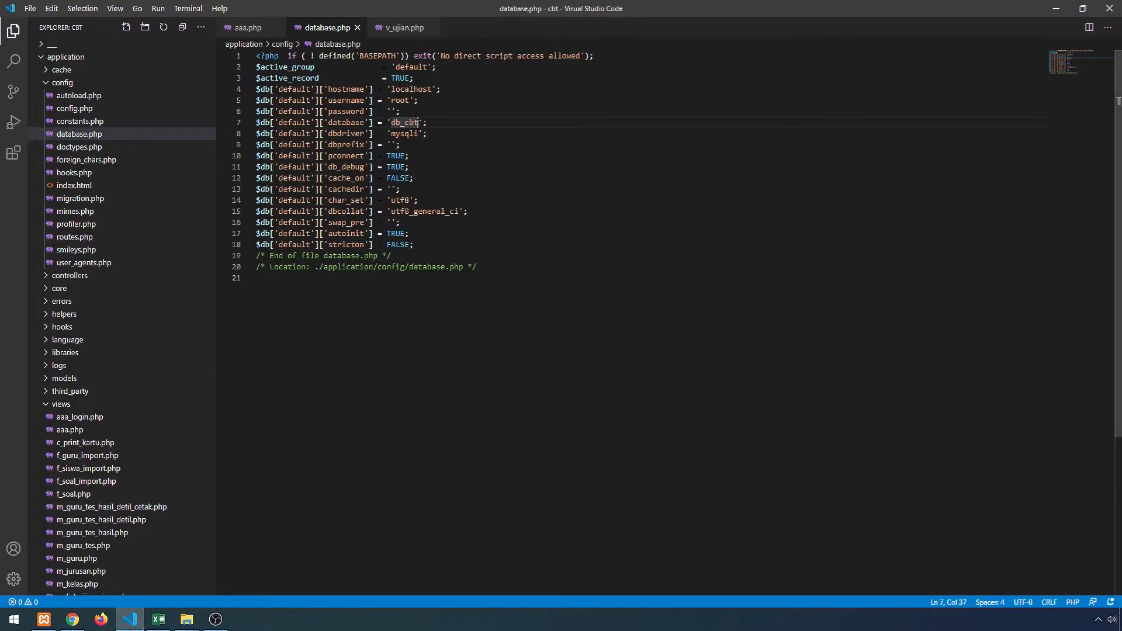
# - Verify database.php names db_cbt on line 7, close the file, and switch back
pyautogui.moveTo(418, 122); pyautogui.dragTo(395, 122)
pyautogui.click(408, 122)
pyautogui.click(357, 28)
pyautogui.hotkey('alt', 'Tab')
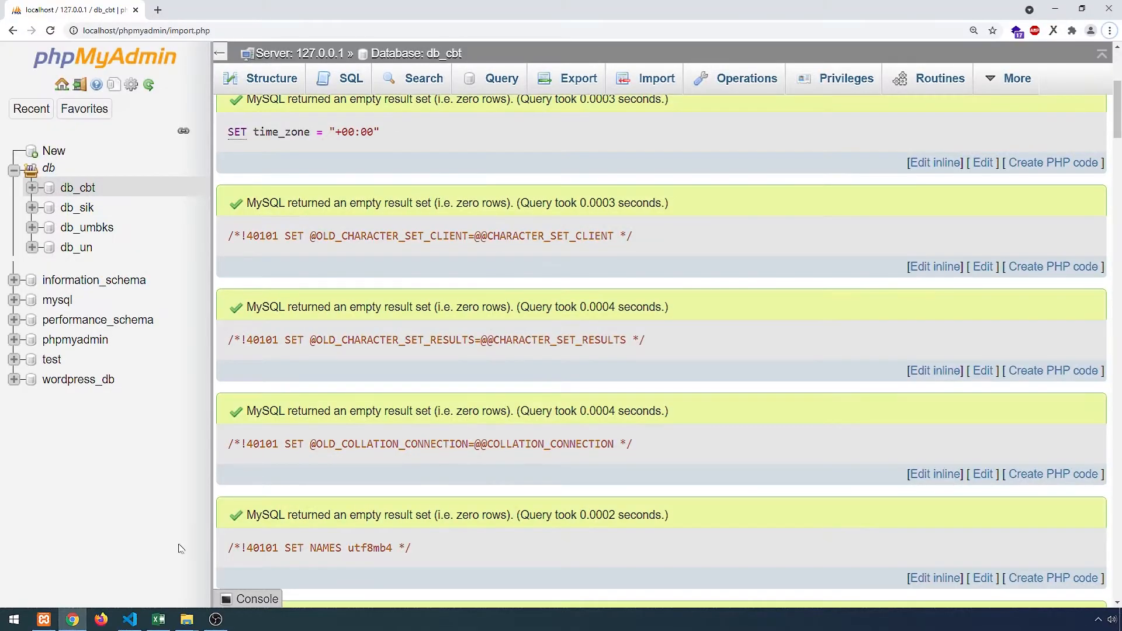
pyautogui.moveTo(191, 624)
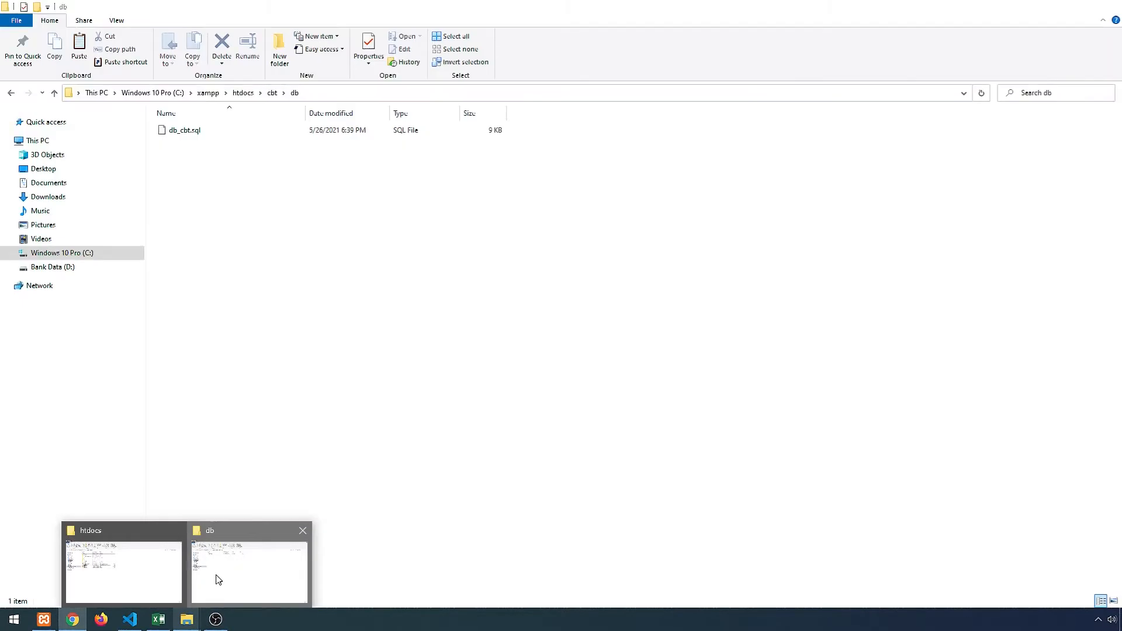
# - Browse from the db folder to cbt\application\config and open config.php in Visual Studio Code
pyautogui.click(219, 577)
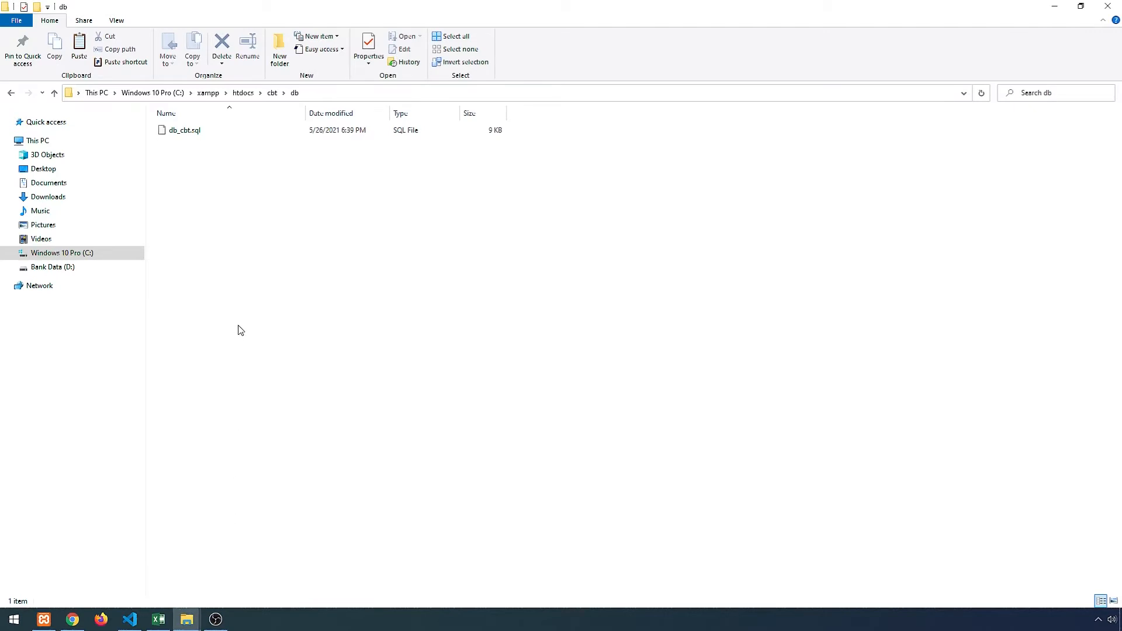
pyautogui.click(272, 92)
pyautogui.doubleClick(265, 161)
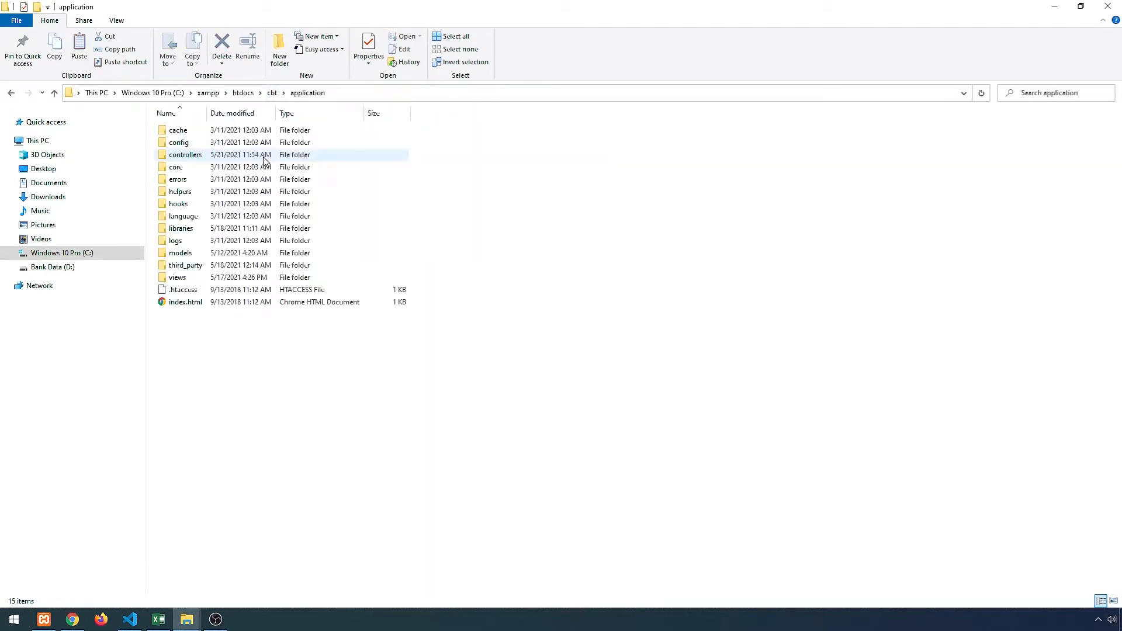
pyautogui.click(183, 147)
pyautogui.doubleClick(183, 147)
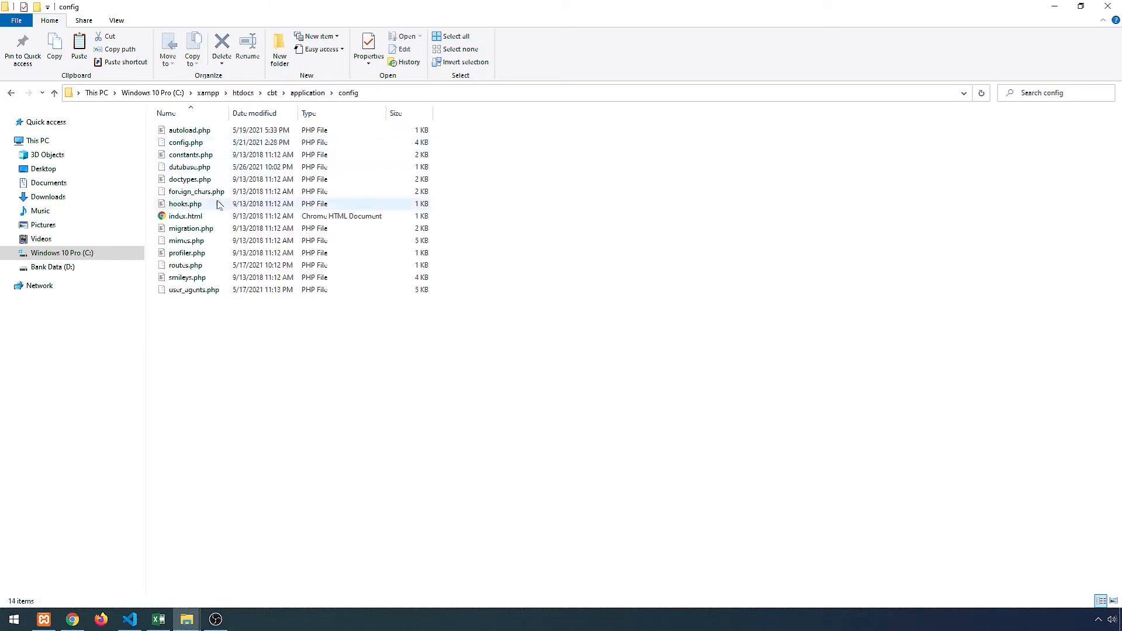
pyautogui.click(201, 147)
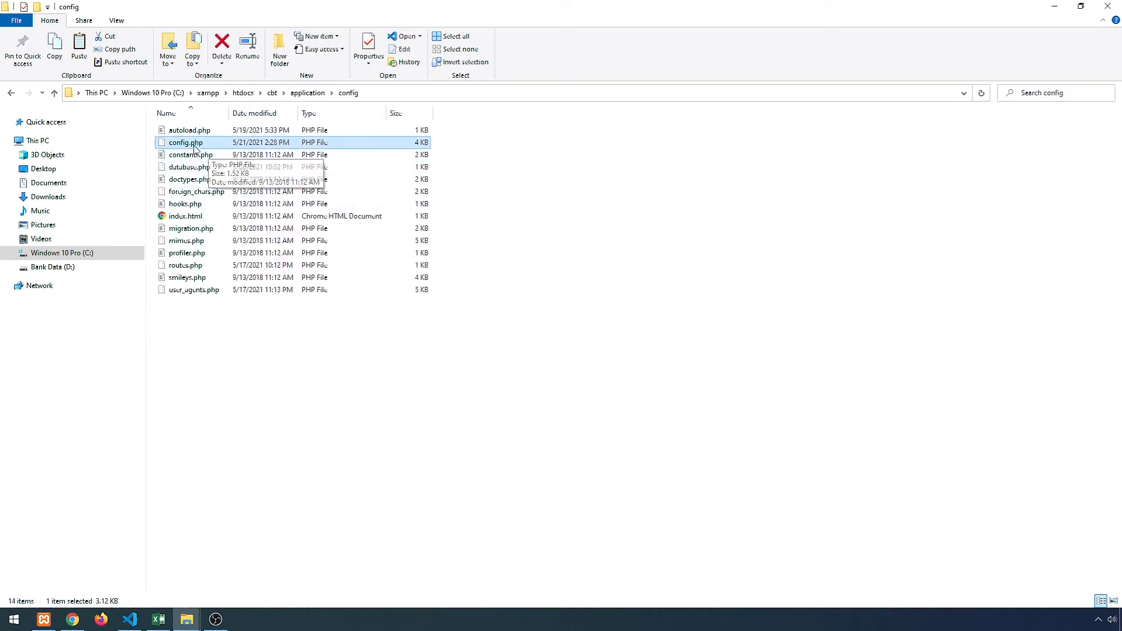
pyautogui.doubleClick(192, 144)
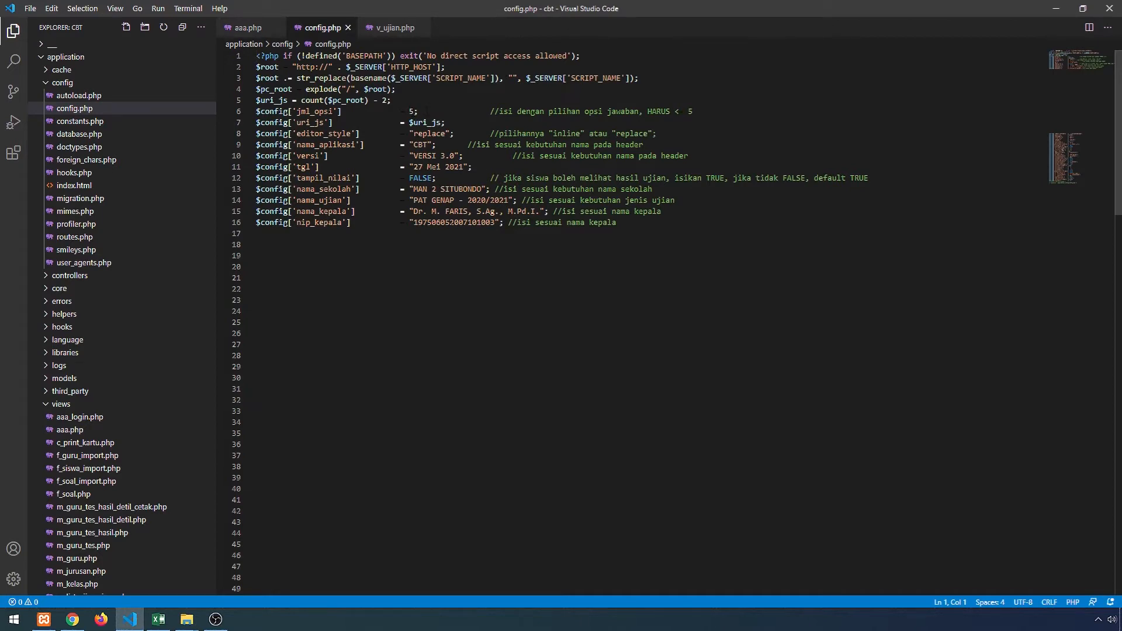
# - Check config.php sets jml_opsi to 5 and nama_aplikasi to "CBT"
pyautogui.click(409, 111)
pyautogui.click(427, 145)
pyautogui.click(72, 619)
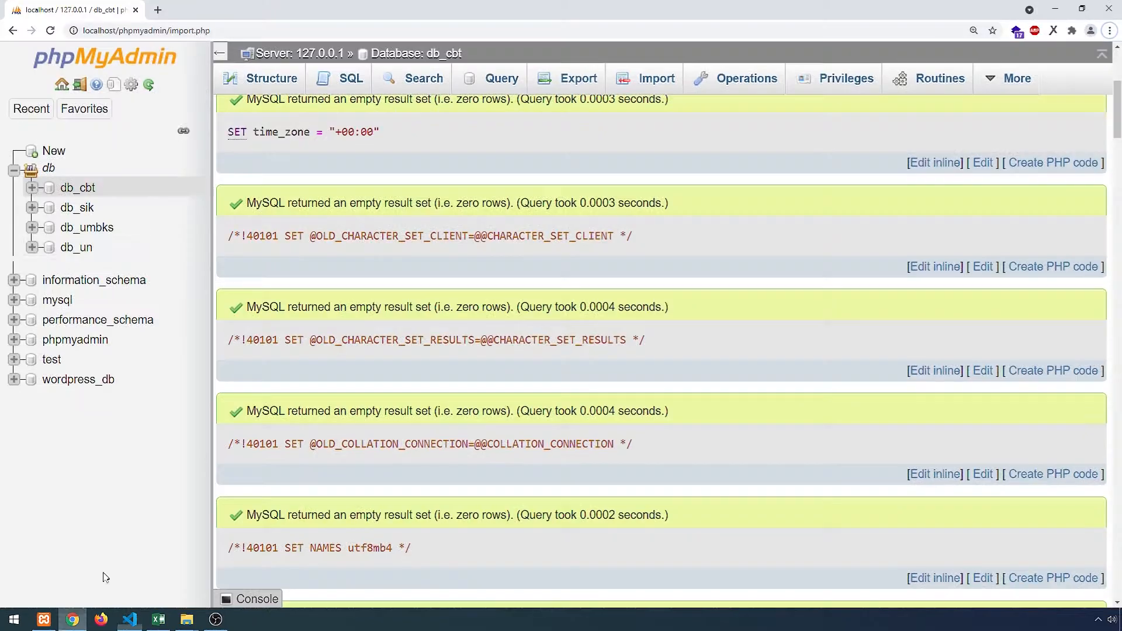
# - Load the LOGIN - CBT VERSI 3.0 page at localhost/cbt/adm/login in a new tab
pyautogui.click(157, 10)
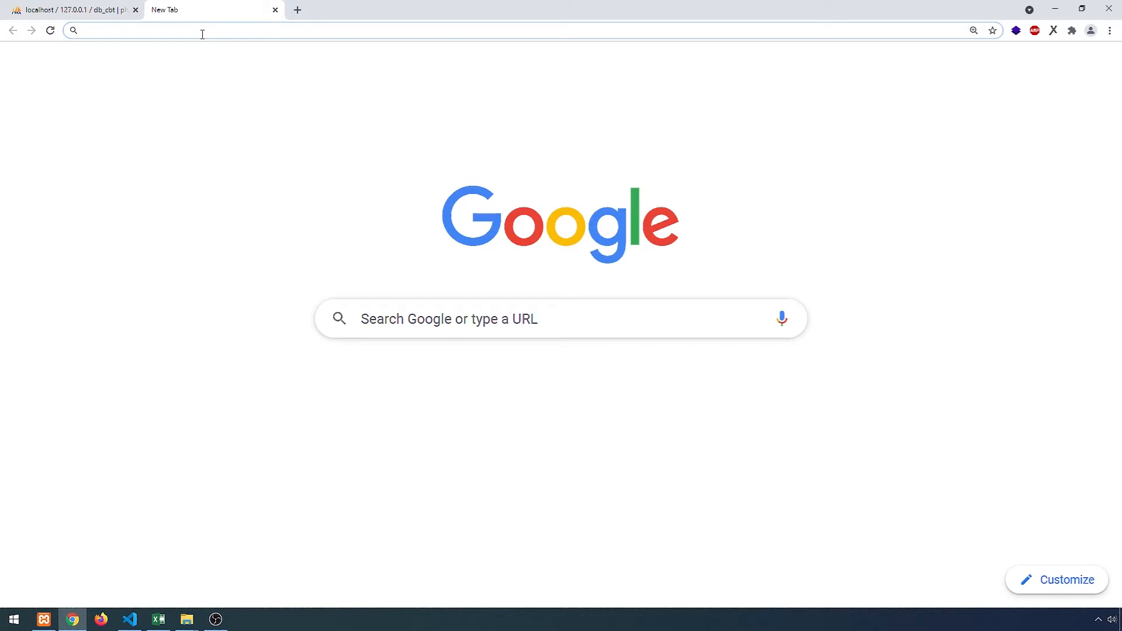
pyautogui.write('lo')
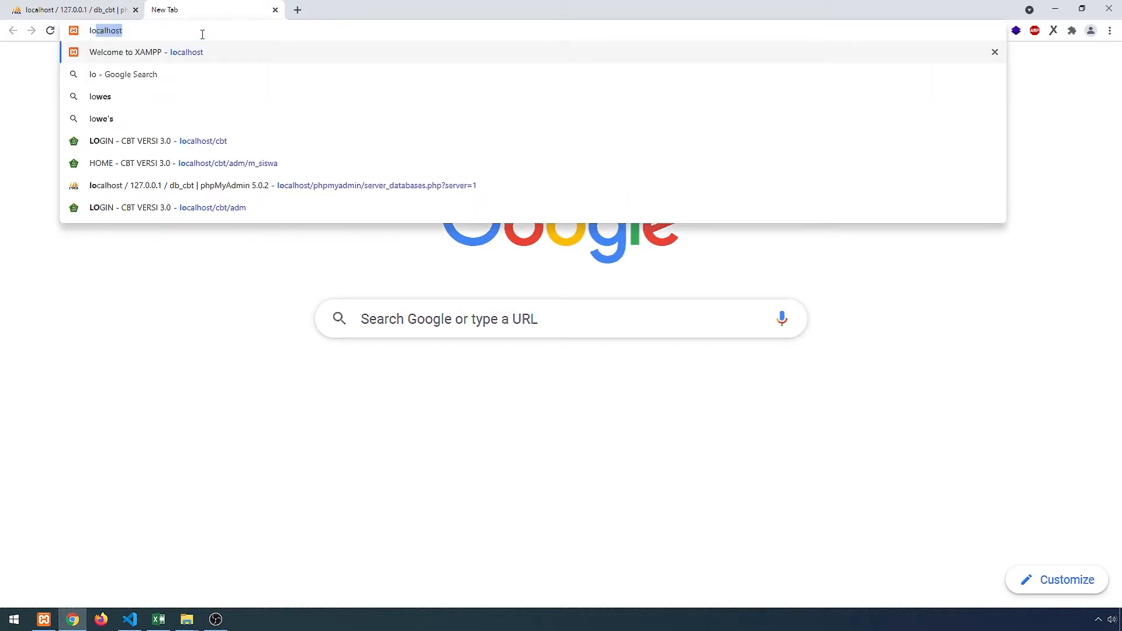
pyautogui.click(207, 141)
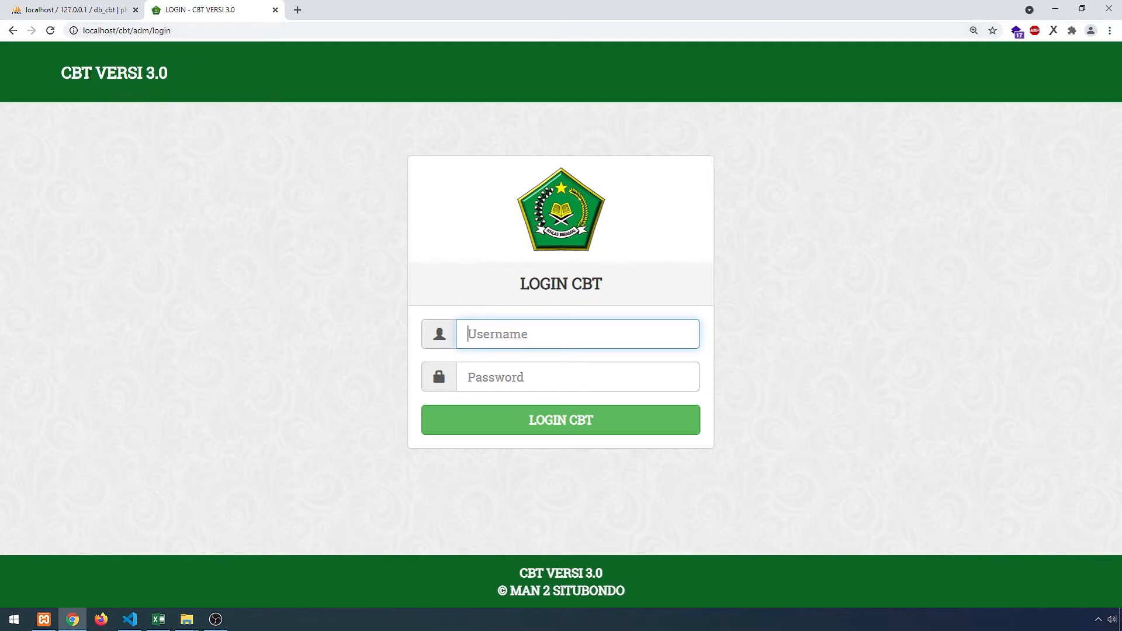
pyautogui.hotkey('alt', 'Tab')
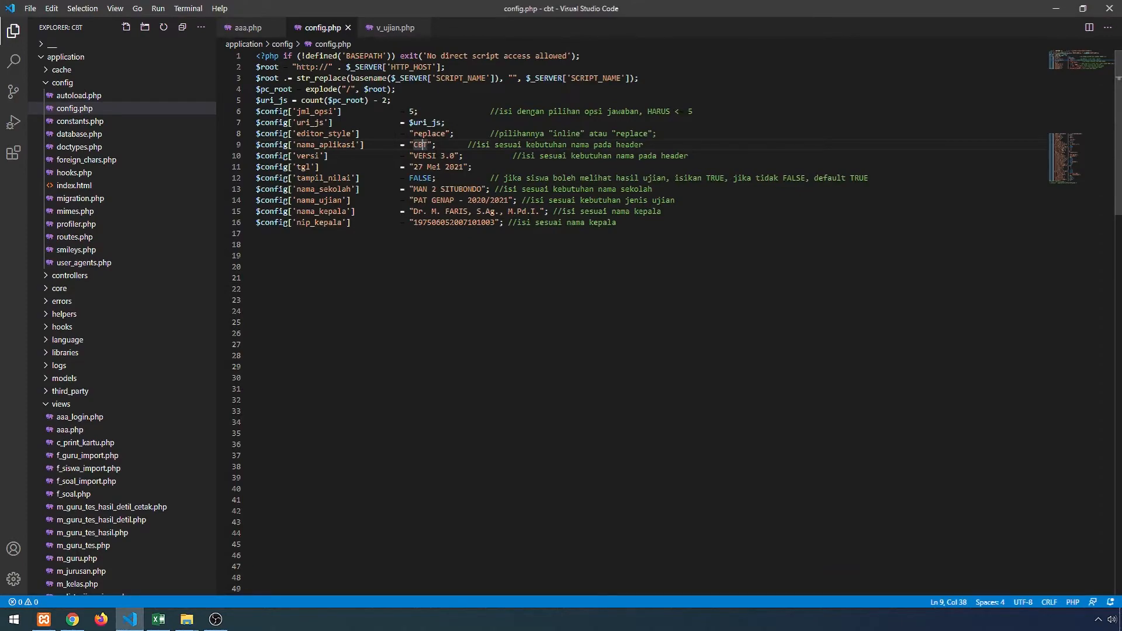
# - Match config.php's version against VERSI 3.0 in the login page header and footer
pyautogui.press('Down')
pyautogui.hotkey('alt', 'Tab')
pyautogui.moveTo(172, 75); pyautogui.dragTo(141, 82)
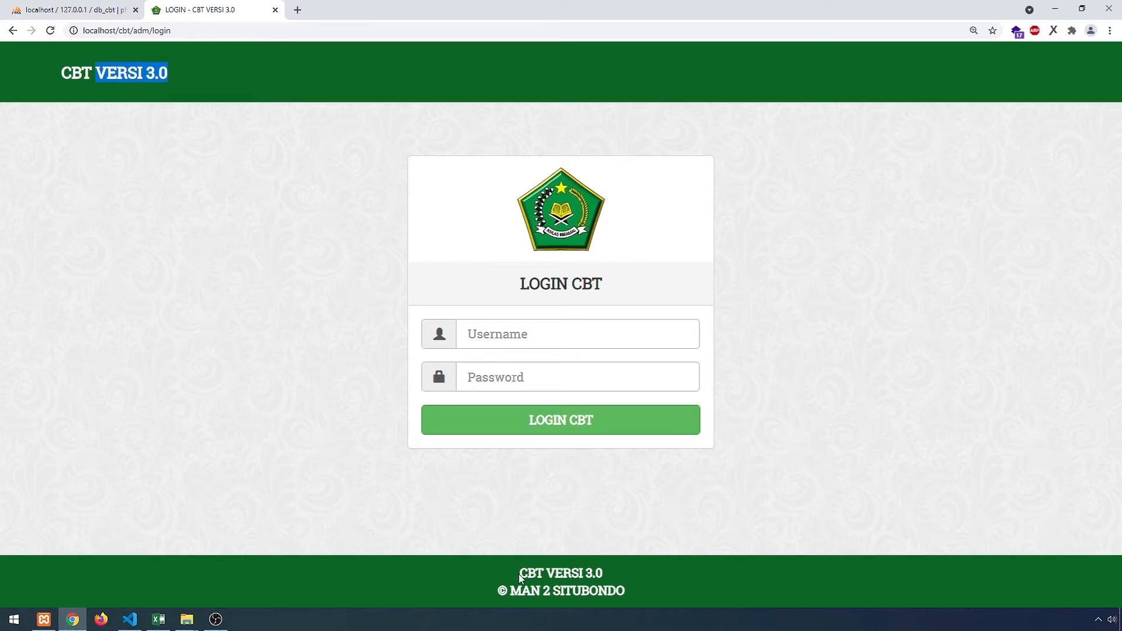
pyautogui.moveTo(519, 575); pyautogui.dragTo(606, 574)
pyautogui.click(639, 574)
# - Check config.php's school name MAN 2 SITUBONDO, date 27 Mei 2021 and headmaster's ID against the page
pyautogui.hotkey('alt', 'Tab')
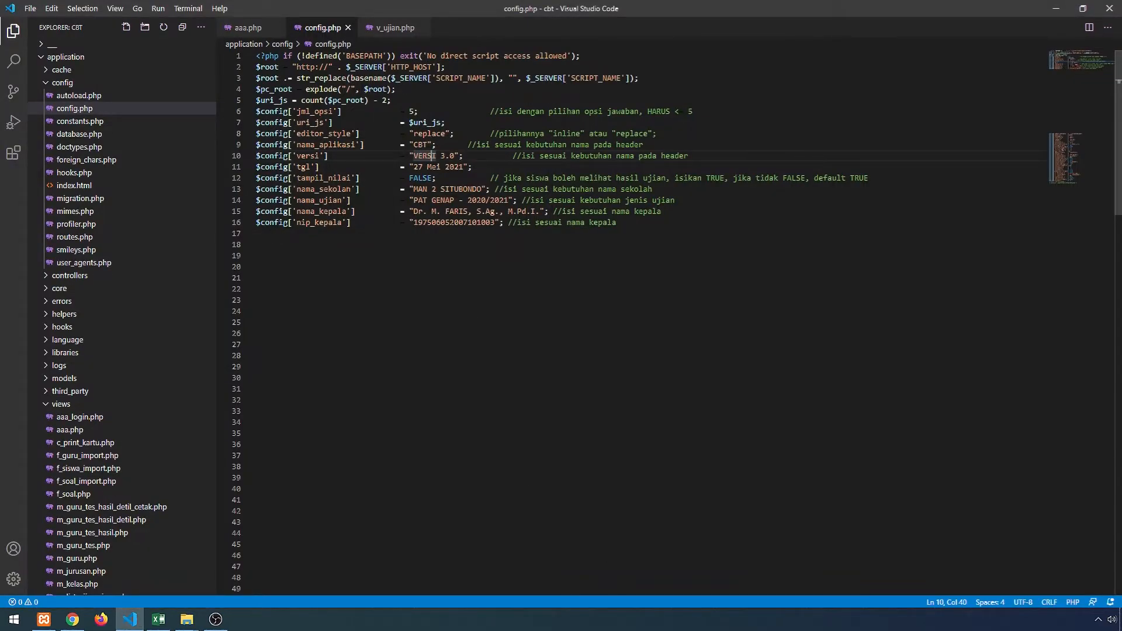
pyautogui.moveTo(481, 188); pyautogui.dragTo(413, 189)
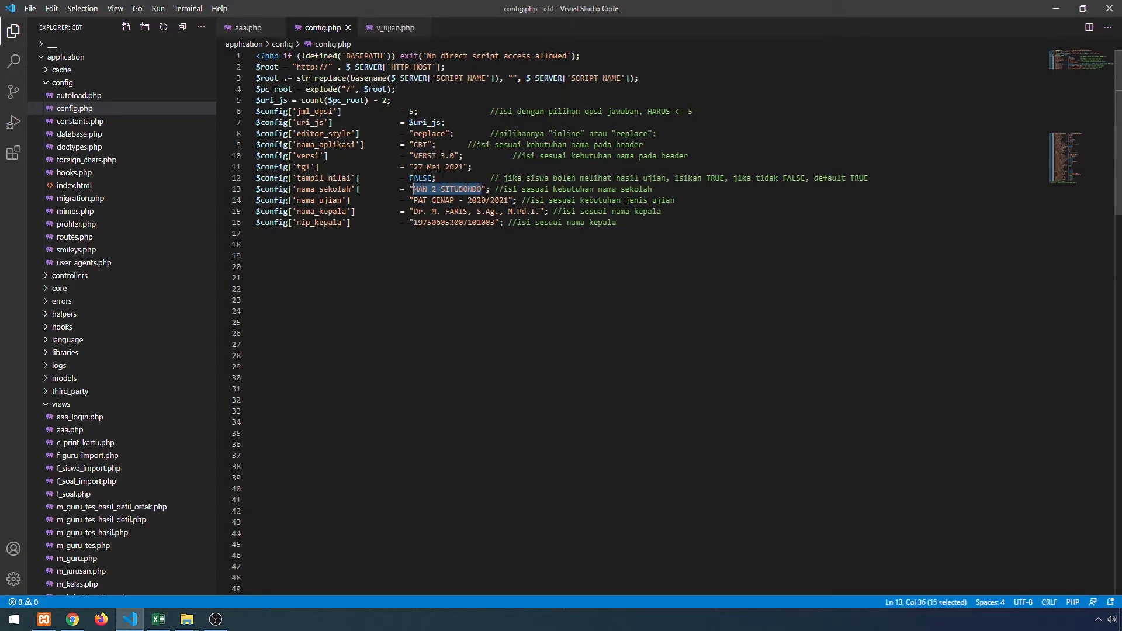
pyautogui.click(414, 167)
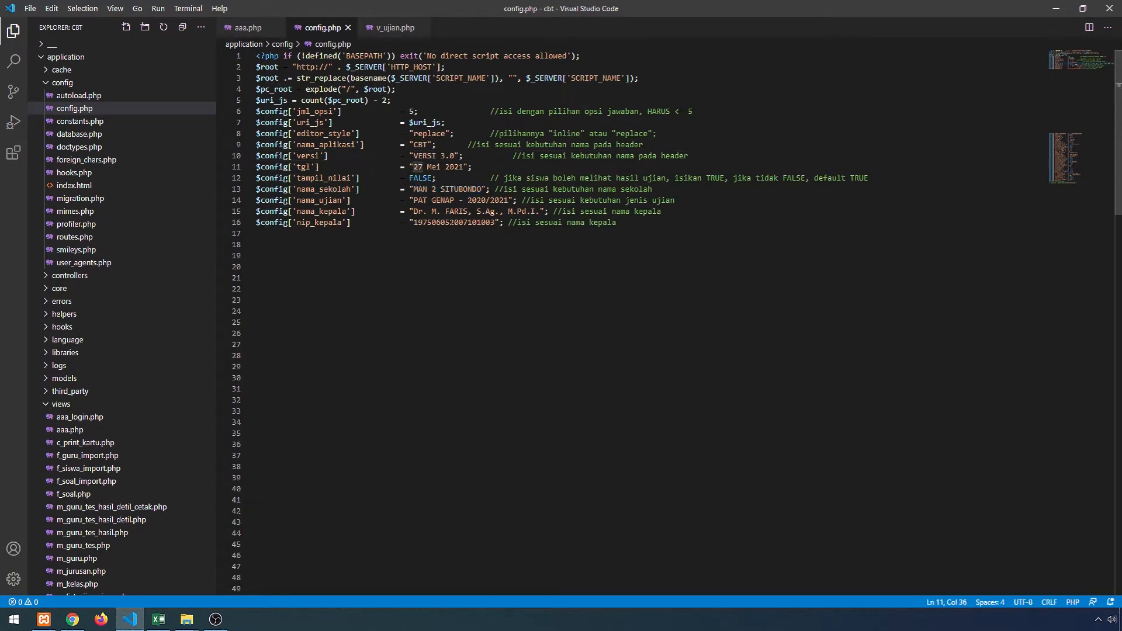
pyautogui.doubleClick(453, 222)
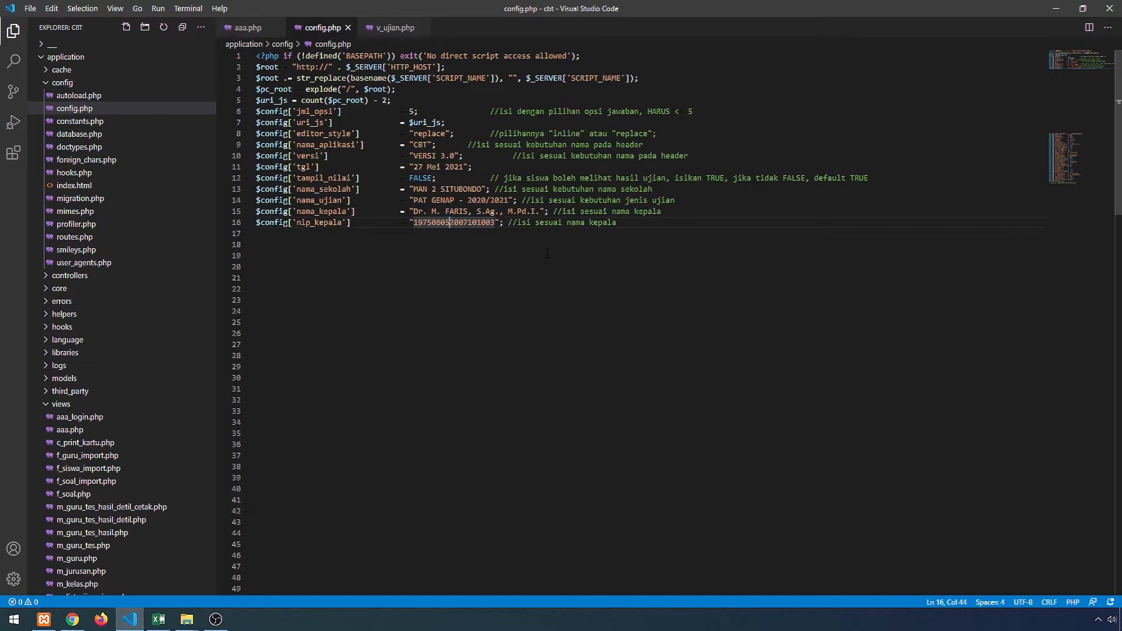
pyautogui.hotkey('alt', 'Tab')
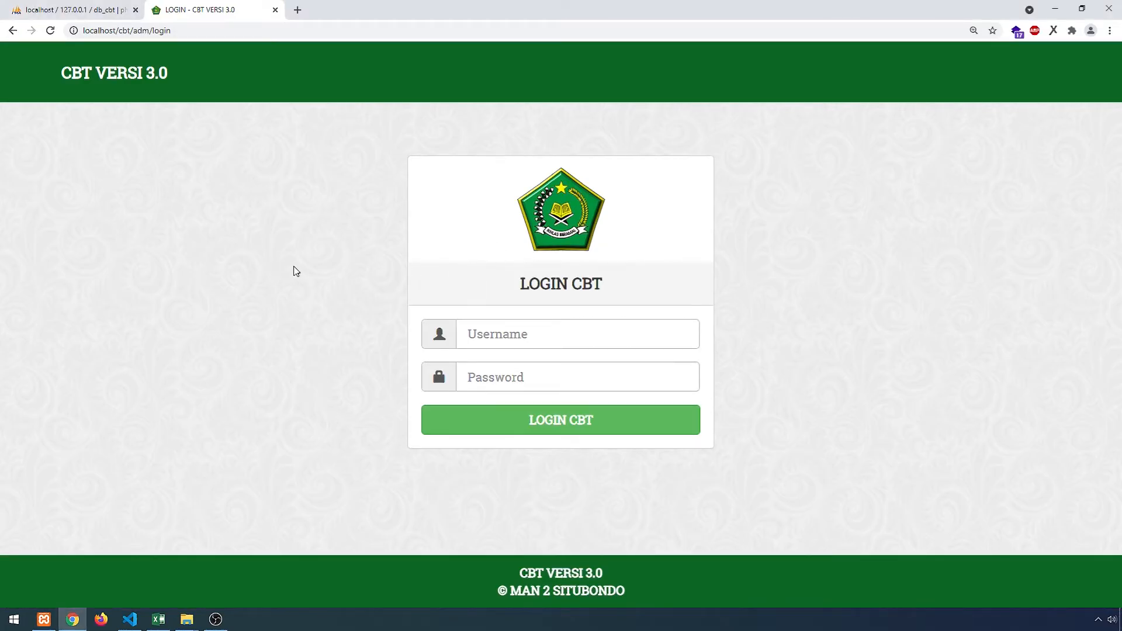
pyautogui.click(83, 7)
pyautogui.click(169, 10)
pyautogui.click(521, 334)
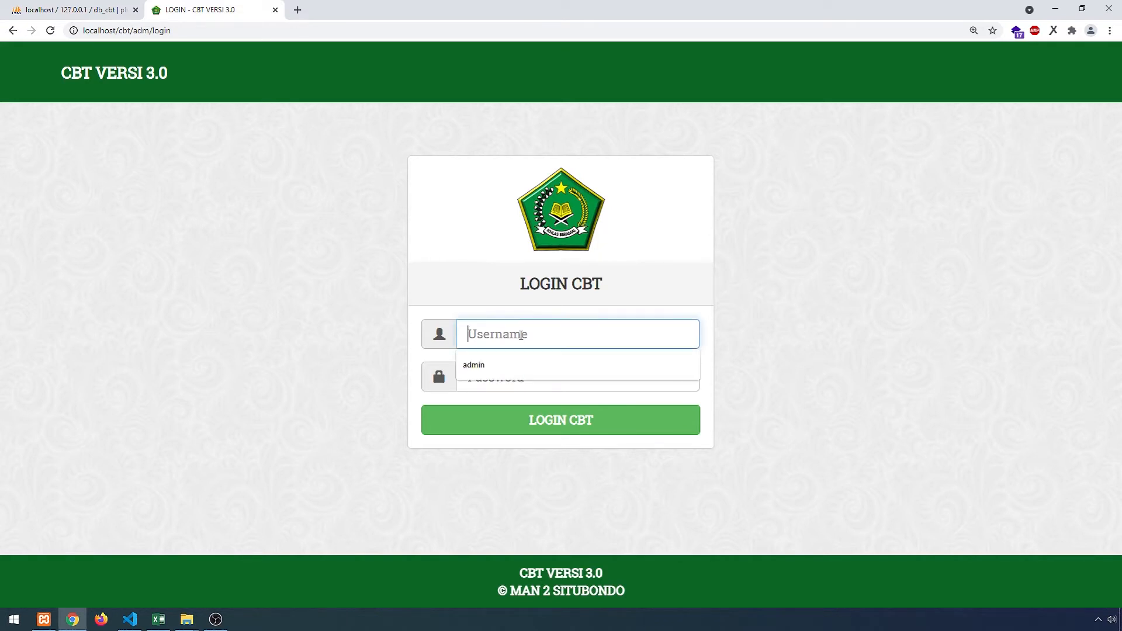
pyautogui.click(394, 336)
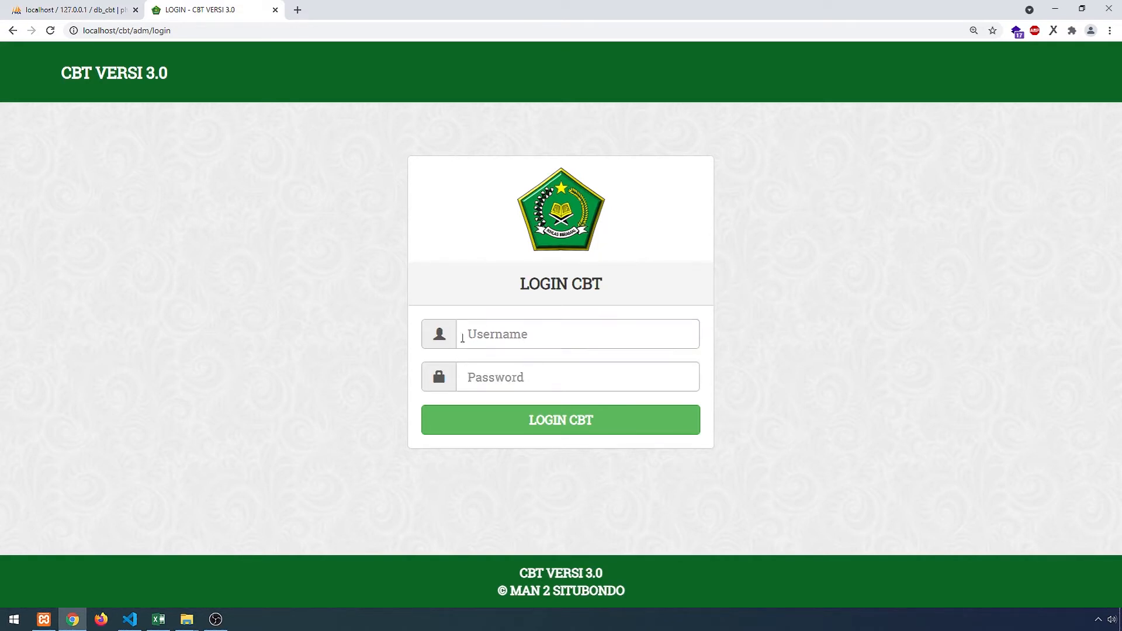
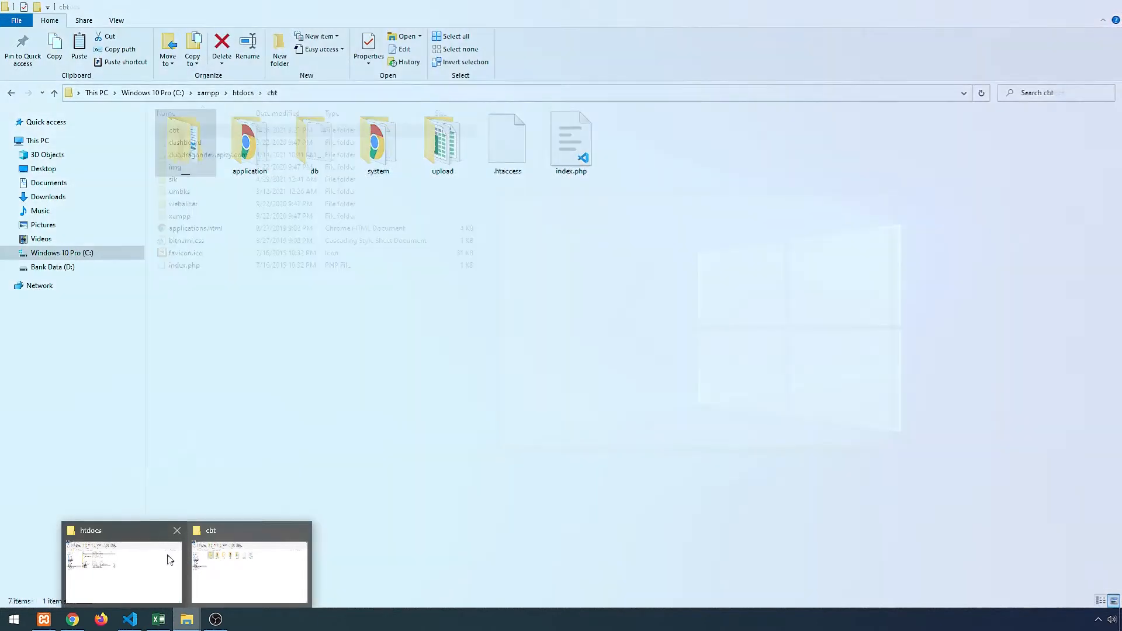
# - Browse to htdocs\cbt\application in File Explorer and select the views folder
pyautogui.click(162, 558)
pyautogui.doubleClick(174, 130)
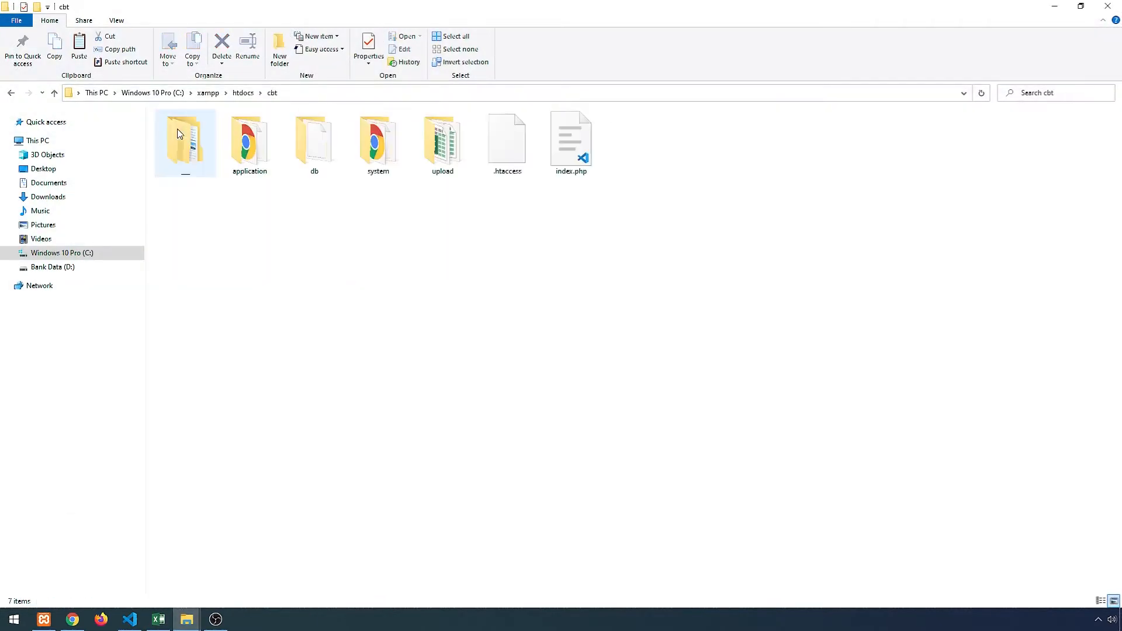
pyautogui.doubleClick(258, 156)
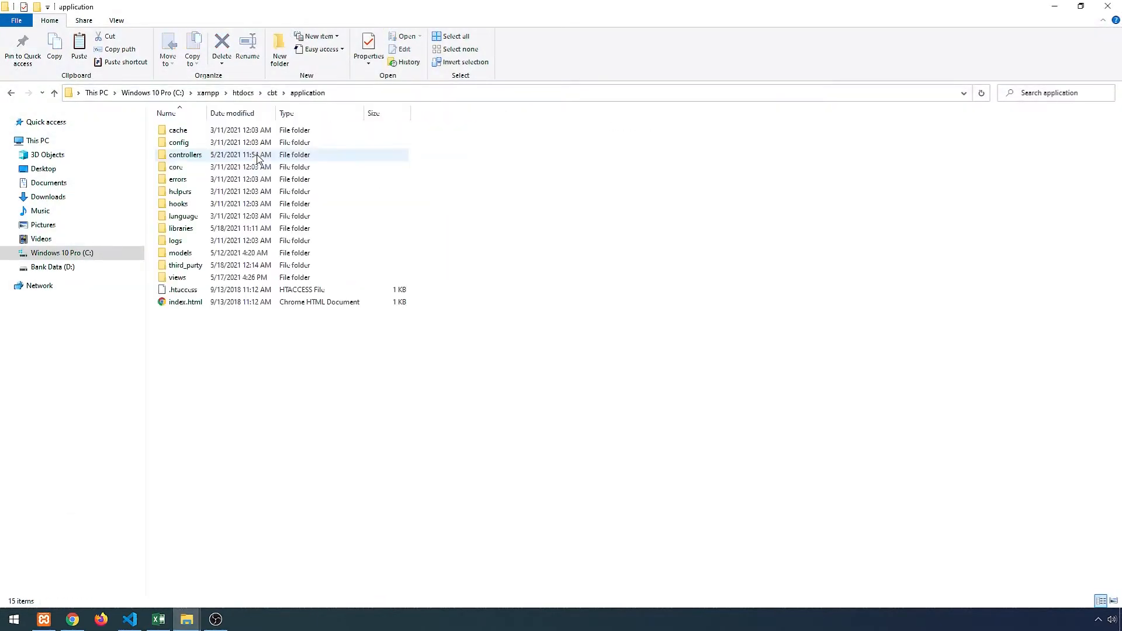
pyautogui.click(184, 278)
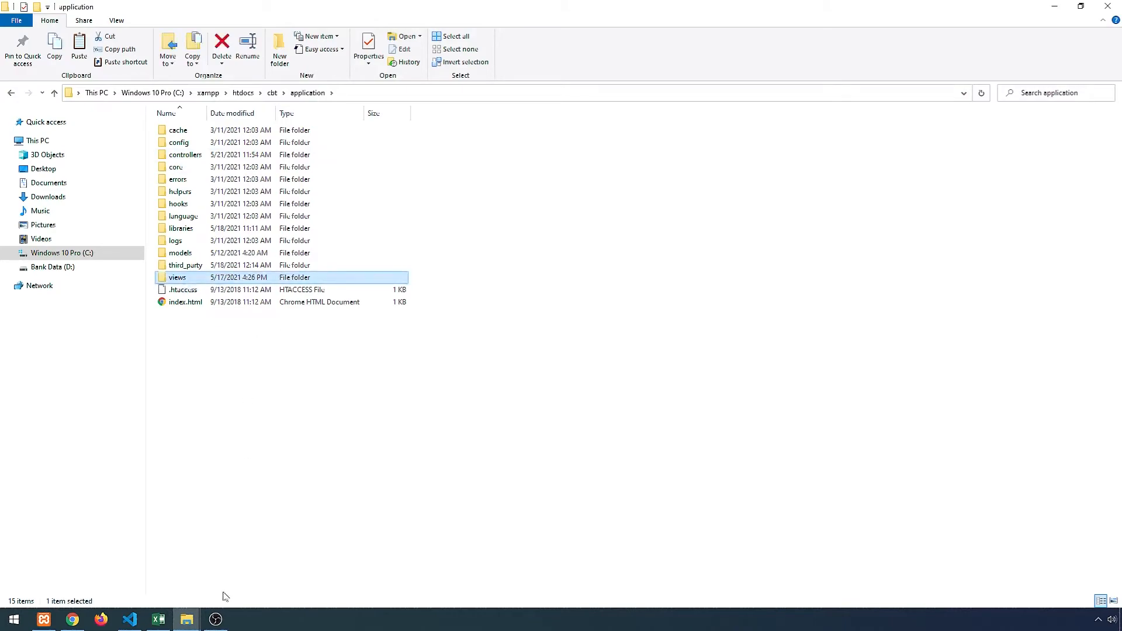
pyautogui.click(130, 619)
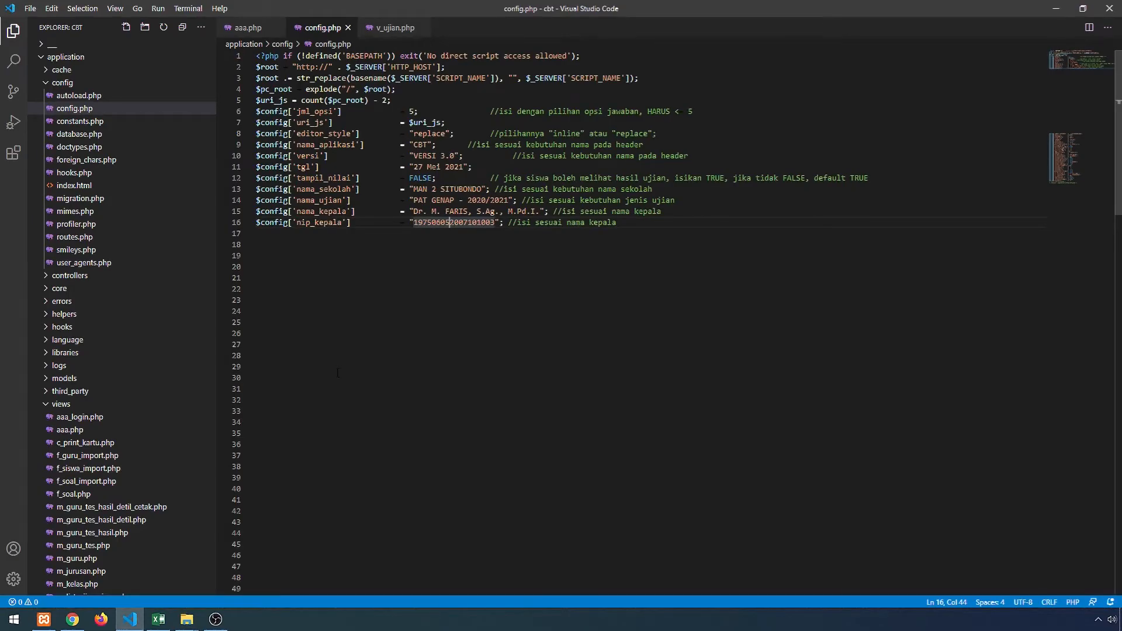
# - Close config.php so aaa.php shows, and collapse then re-expand the application folder
pyautogui.click(348, 28)
pyautogui.click(63, 83)
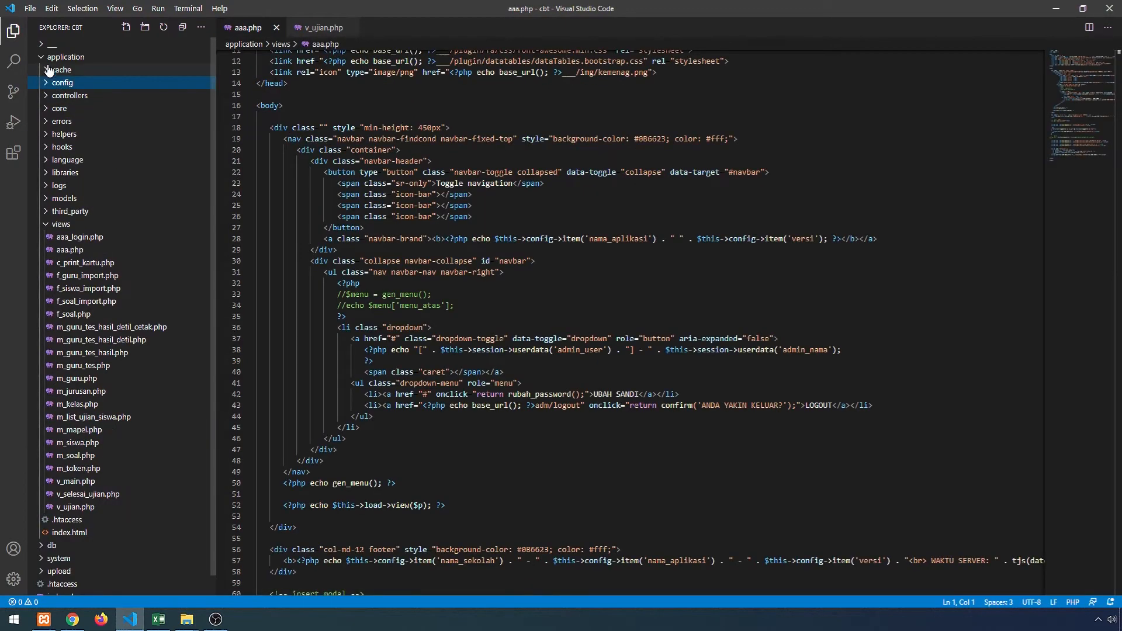
pyautogui.click(58, 58)
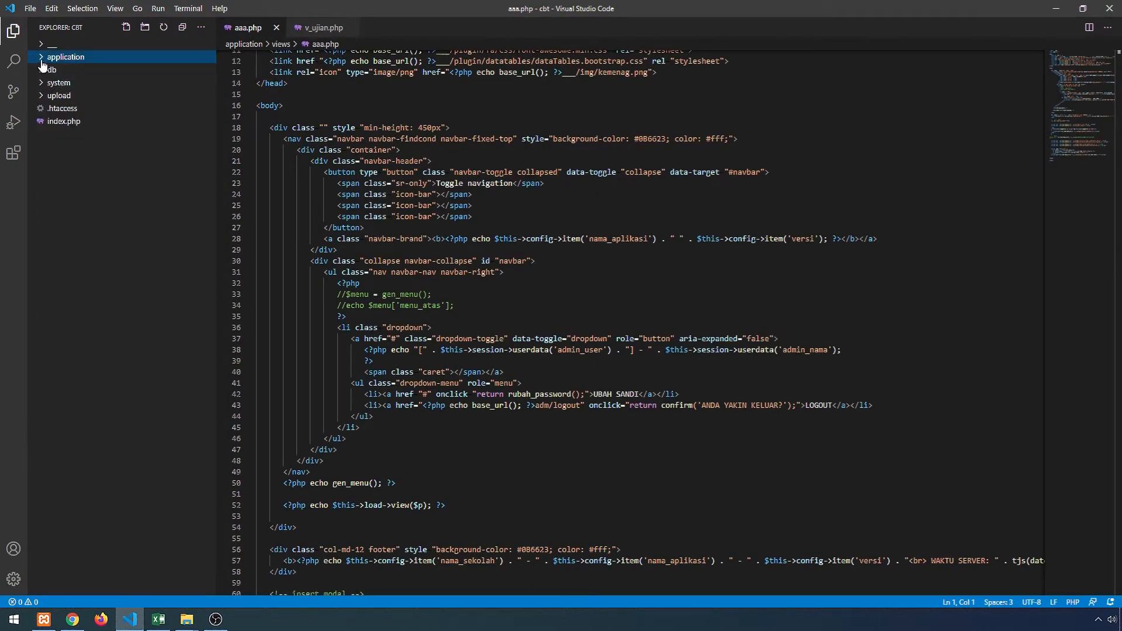
pyautogui.click(41, 57)
pyautogui.hotkey('alt', 'Tab')
pyautogui.press('Tab')
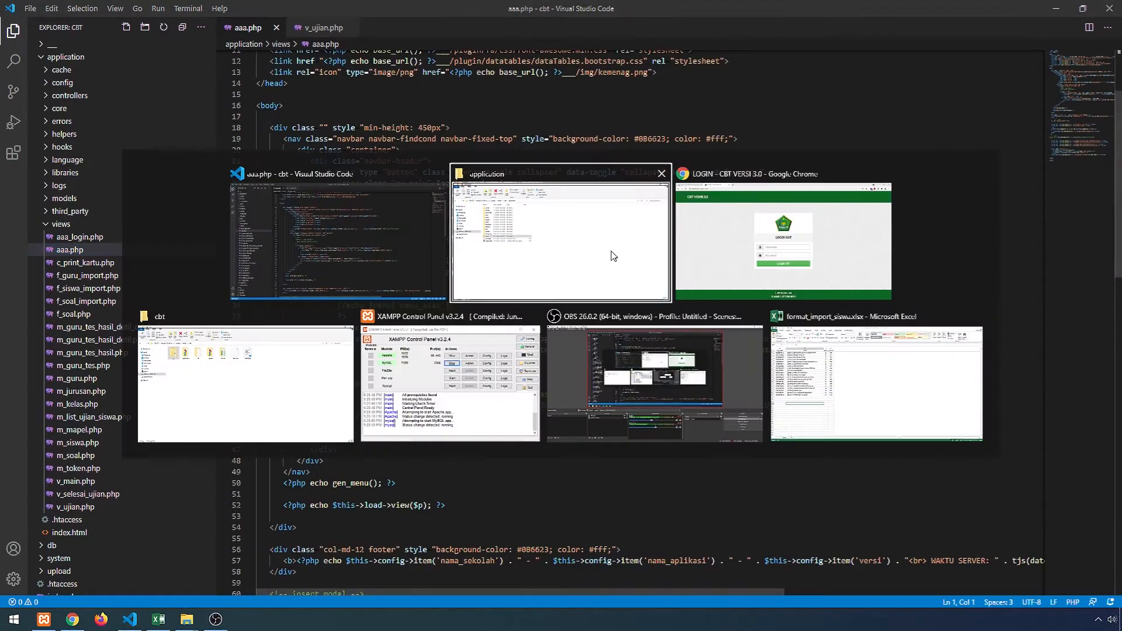
pyautogui.hotkey('alt', 'Tab')
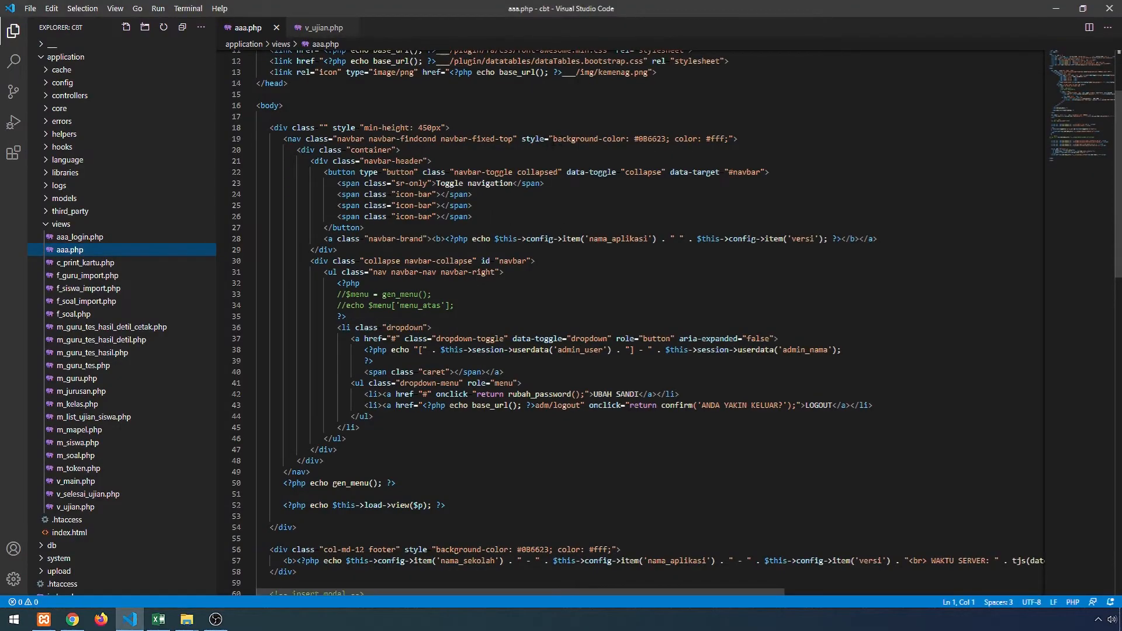
# - Select the #fff colour values on lines 19 and 56 of aaa.php
pyautogui.moveTo(634, 138); pyautogui.dragTo(729, 138)
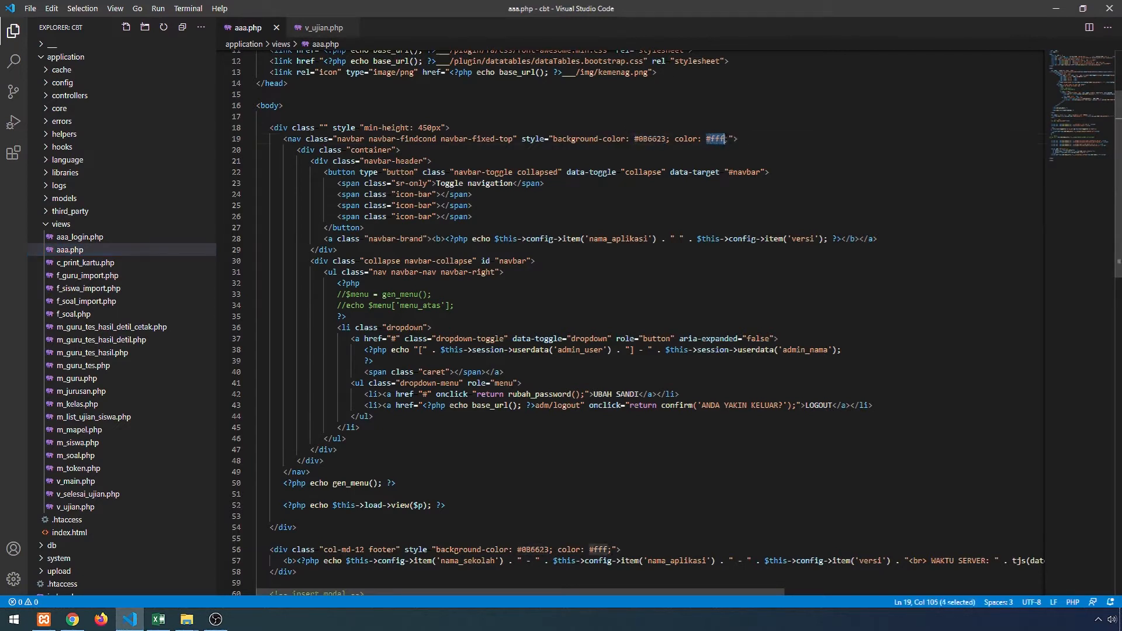
pyautogui.scroll(-9, 589, 304)
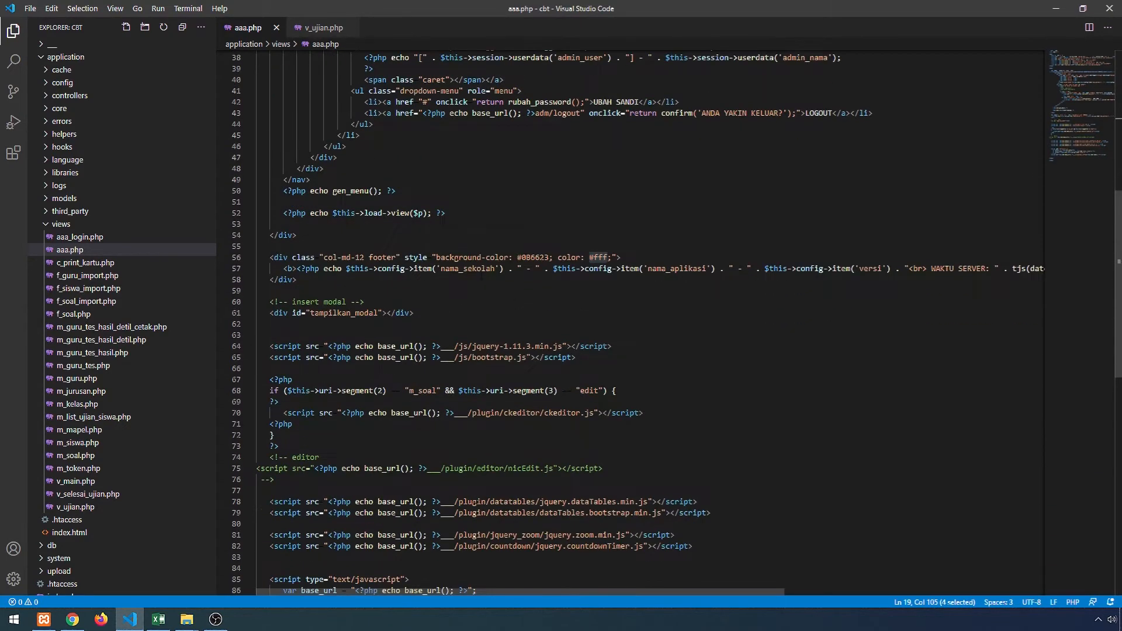
pyautogui.moveTo(517, 257); pyautogui.dragTo(609, 257)
pyautogui.scroll(1, 596, 248)
pyautogui.hotkey('alt', 'Tab')
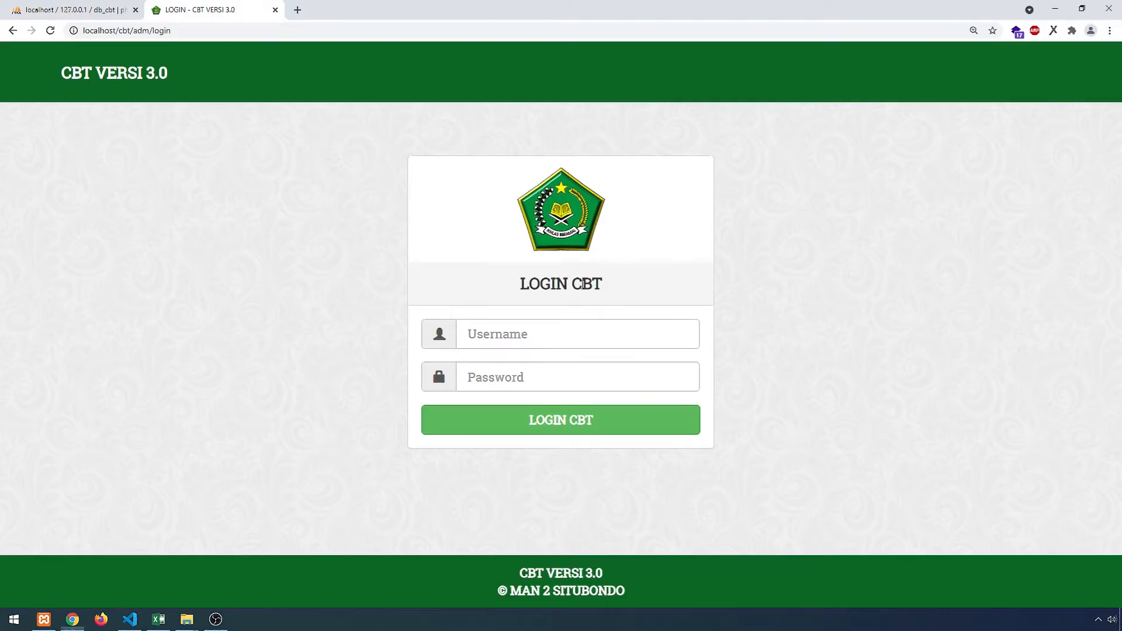
# - Log in to CBT admin with the saved administrator username and its password
pyautogui.click(539, 334)
pyautogui.click(508, 367)
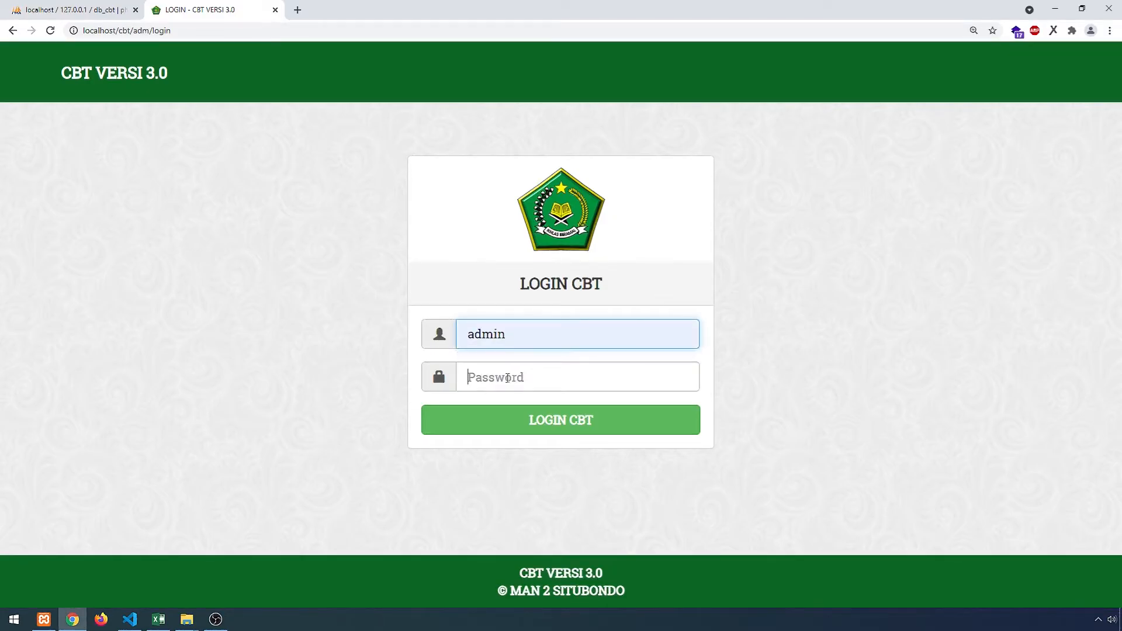
pyautogui.write('admin')
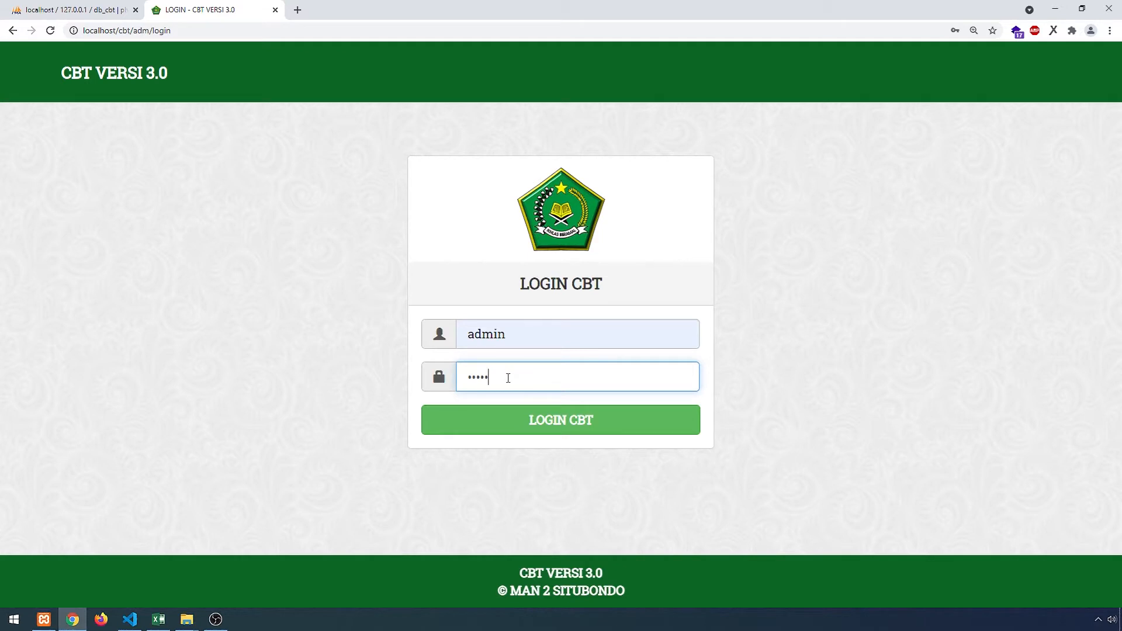
pyautogui.press('Return')
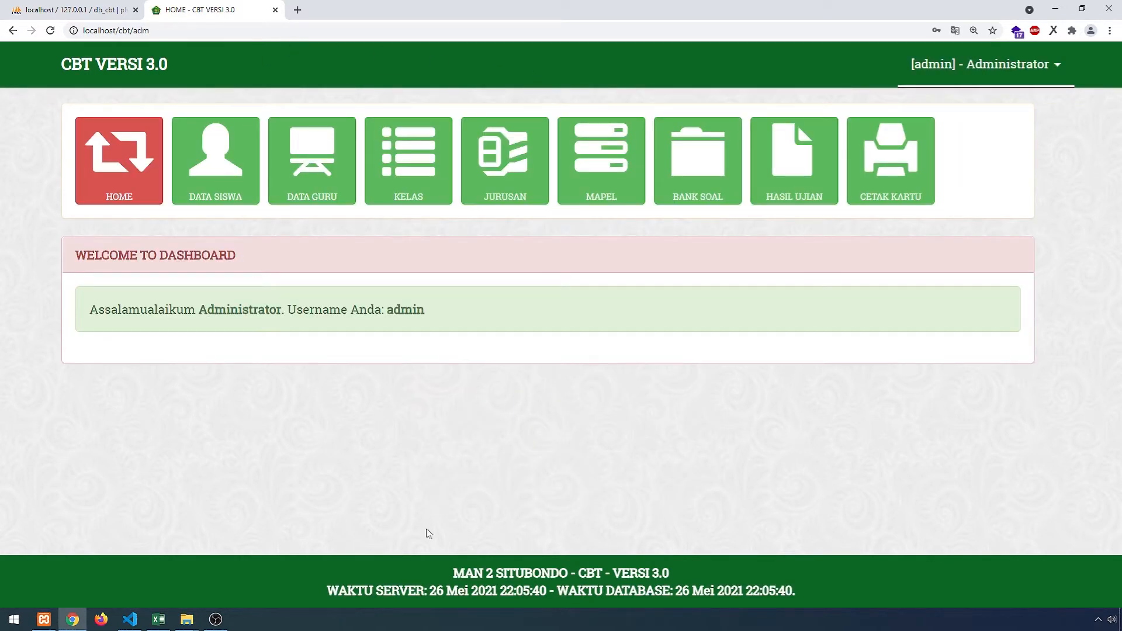
pyautogui.hotkey('alt', 'Tab')
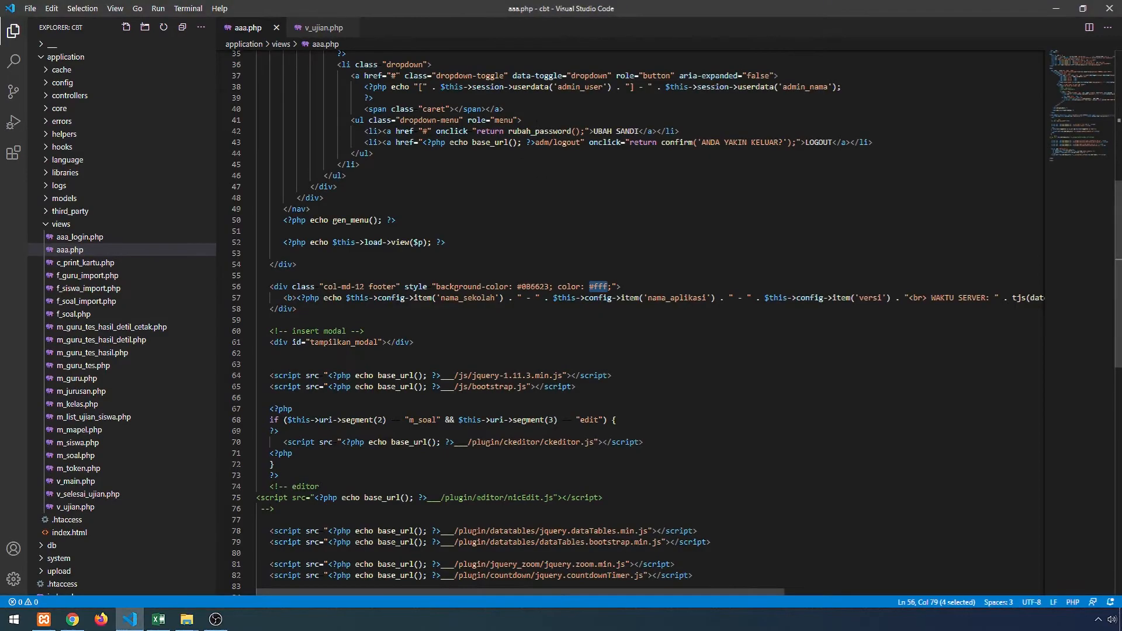
# - Open v_ujian.php and select the navbar markup on line 56, comparing it with the dashboard
pyautogui.scroll(-1, 57, 273)
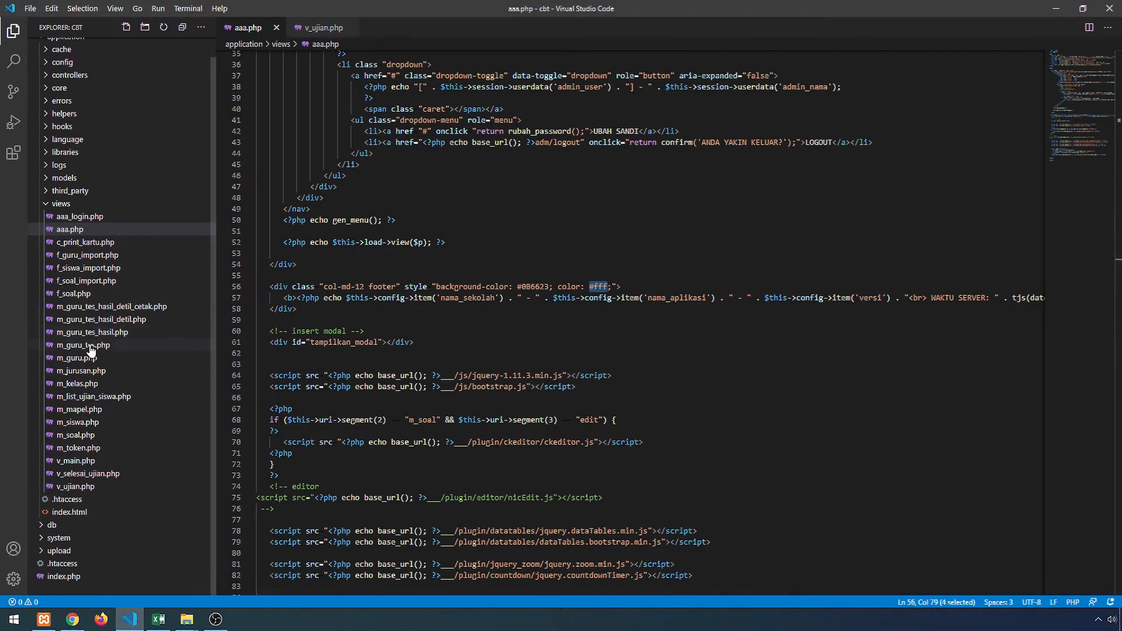
pyautogui.click(70, 491)
pyautogui.scroll(15, 480, 315)
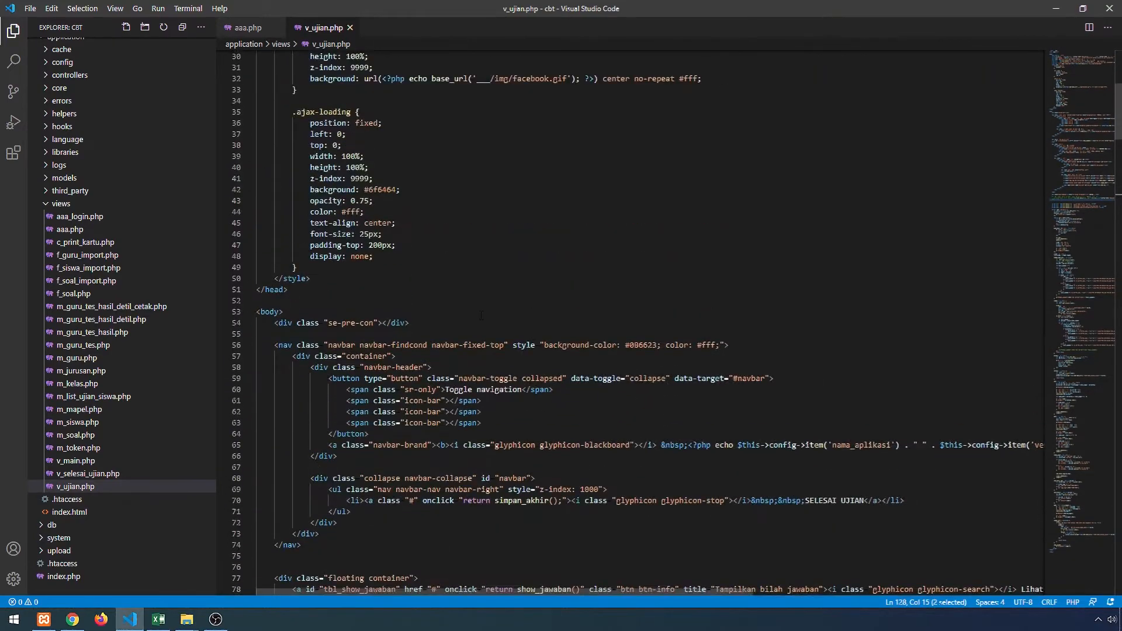
pyautogui.scroll(-8, 481, 316)
pyautogui.scroll(6, 481, 316)
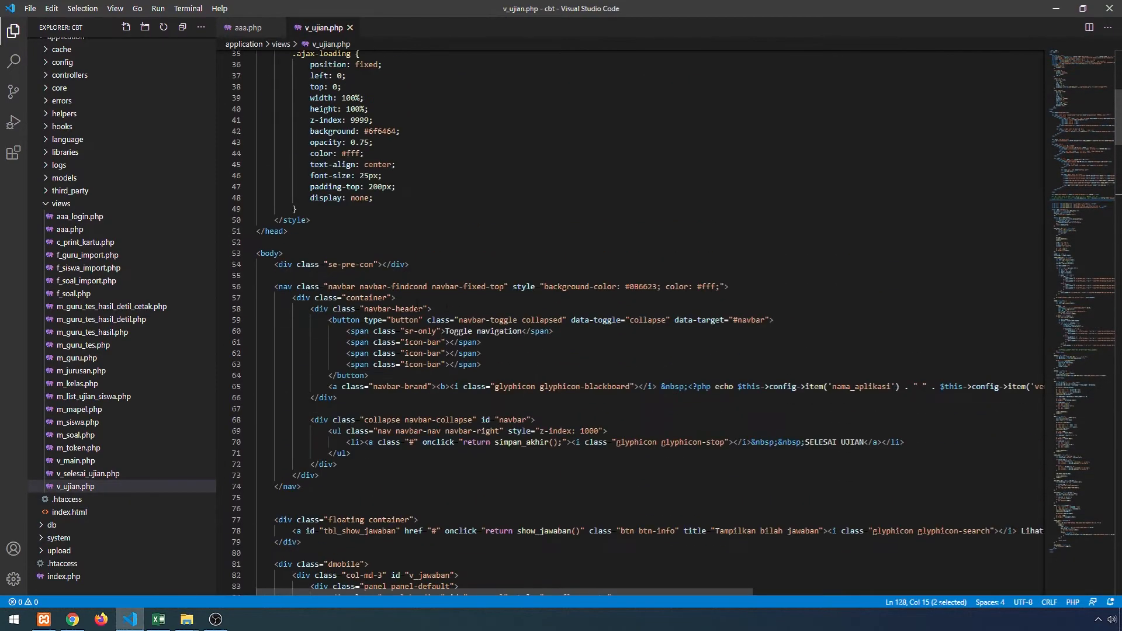
pyautogui.moveTo(270, 286); pyautogui.dragTo(472, 286)
pyautogui.hotkey('alt', 'Tab')
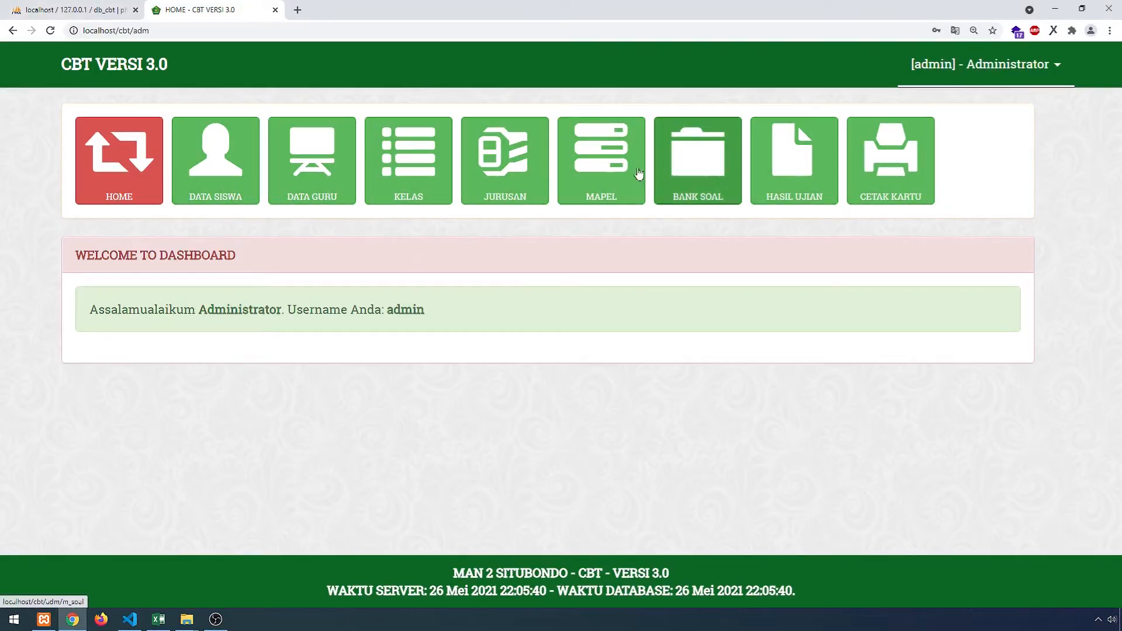
pyautogui.hotkey('alt', 'Tab')
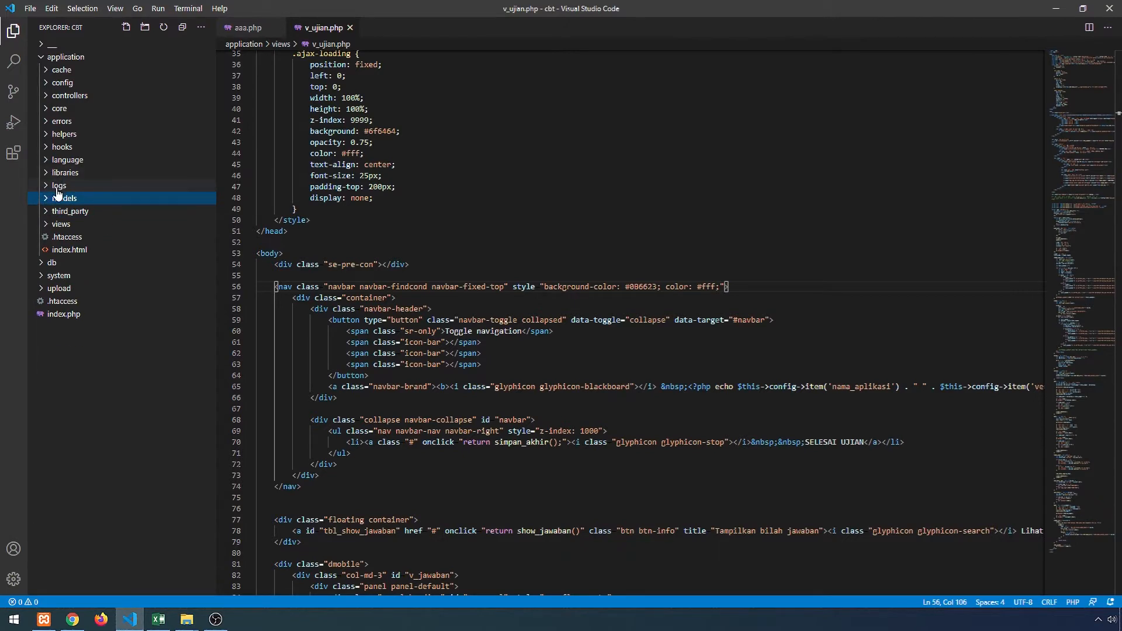
# - Open helpers/my_helper.php and go to the menu definitions around line 190
pyautogui.click(51, 135)
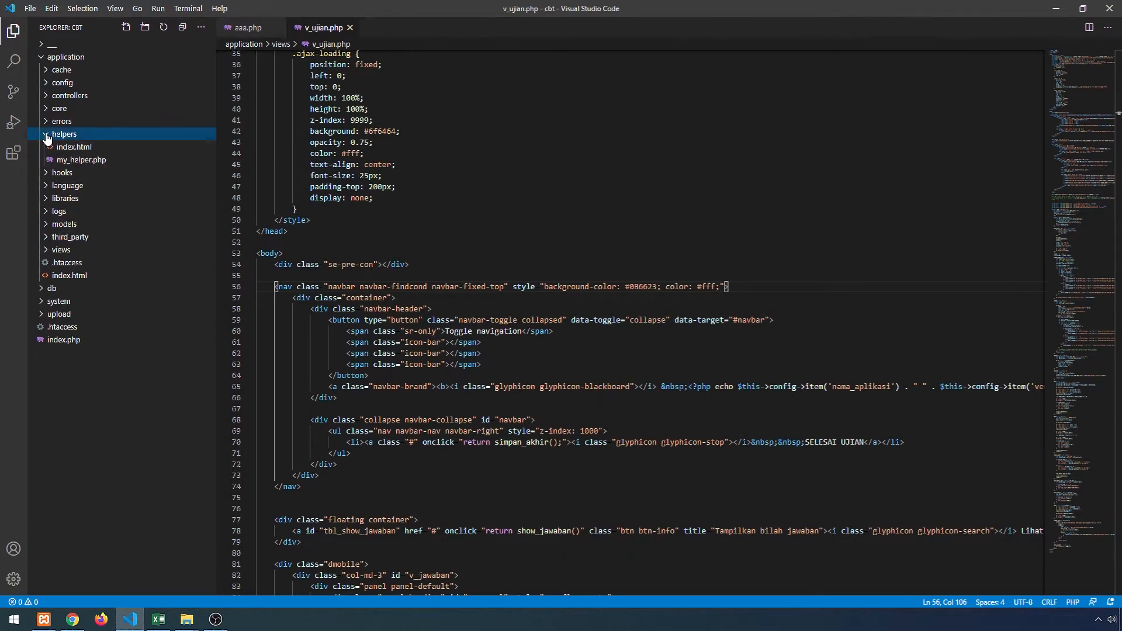
pyautogui.doubleClick(80, 161)
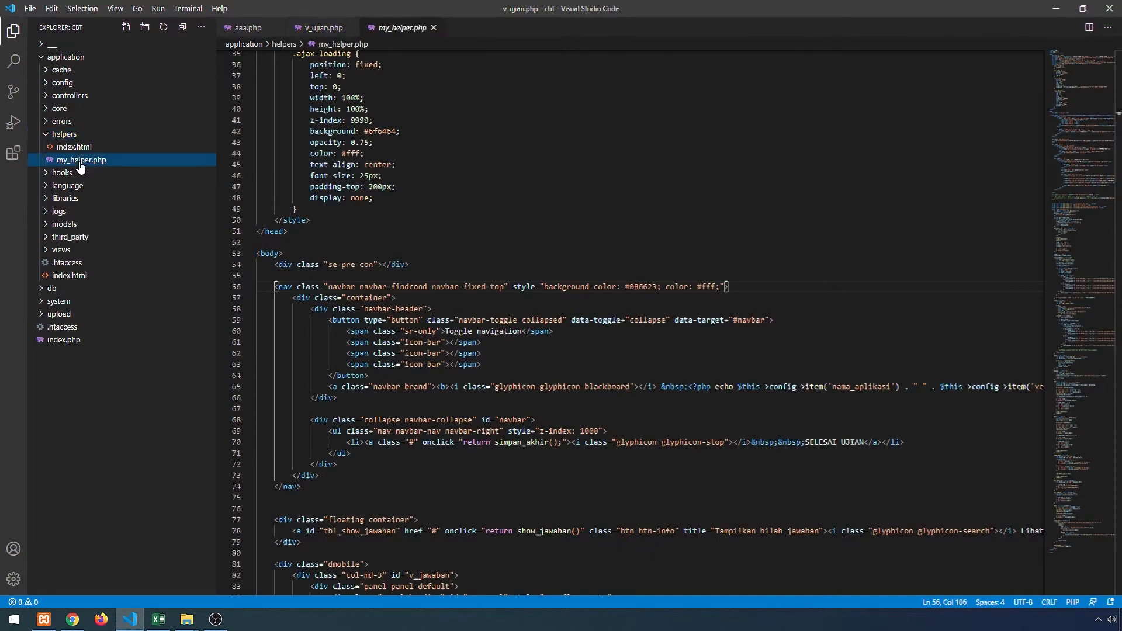
pyautogui.scroll(-10, 643, 321)
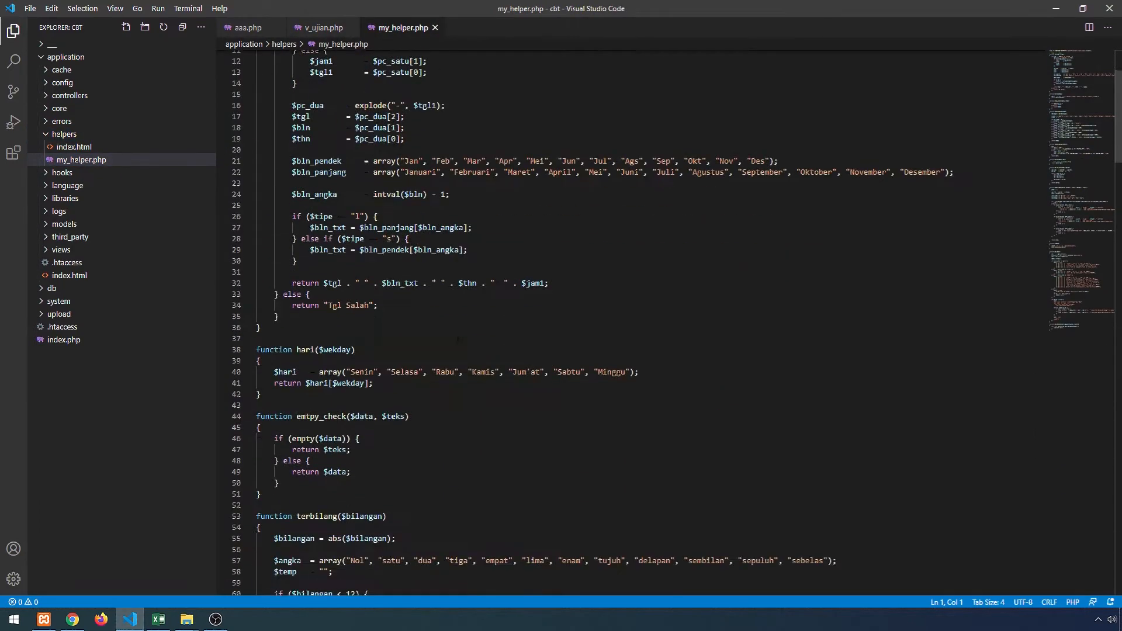
pyautogui.scroll(-15, 483, 349)
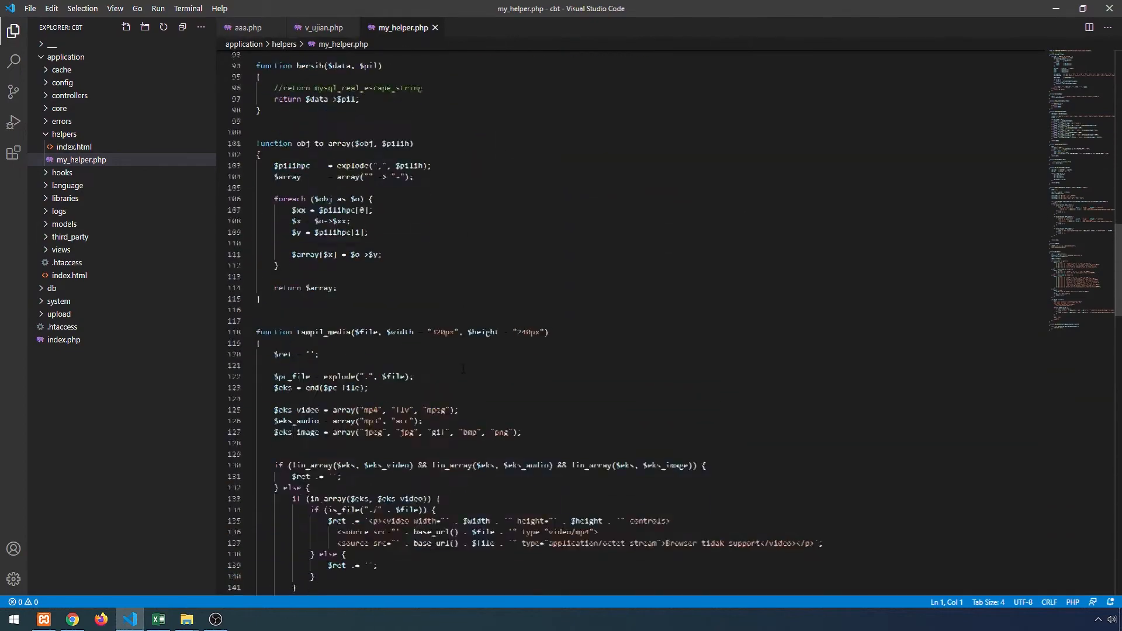
pyautogui.scroll(-5, 482, 349)
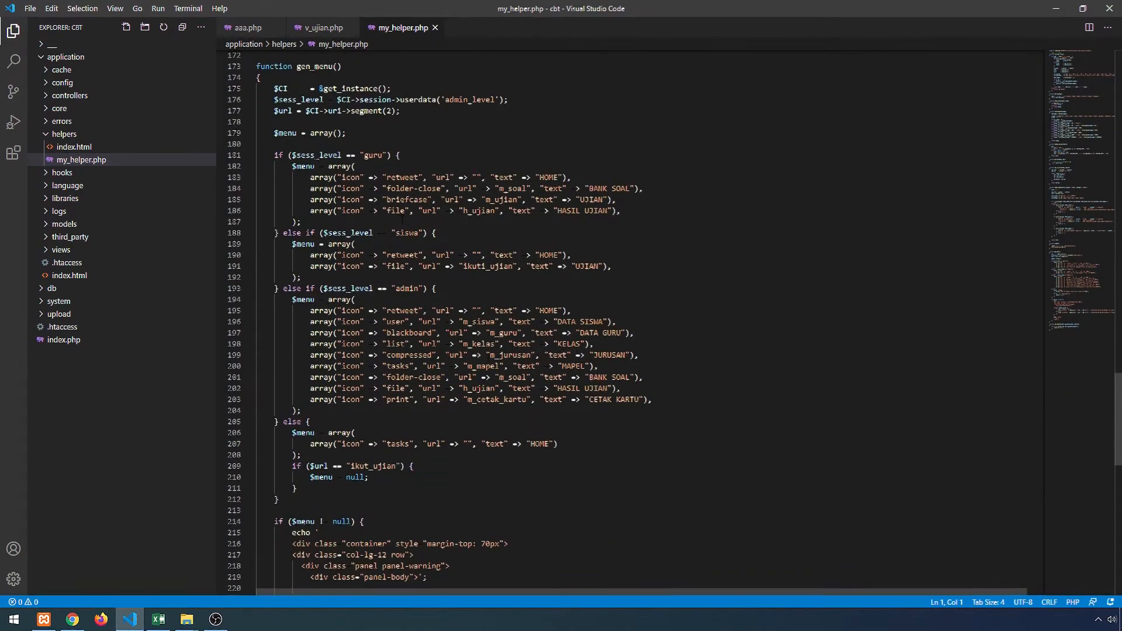
pyautogui.scroll(-2, 405, 199)
pyautogui.click(404, 196)
pyautogui.press('Down')
pyautogui.press('Down')
pyautogui.press('Down')
pyautogui.press('Down')
pyautogui.press('Down')
pyautogui.press('Down')
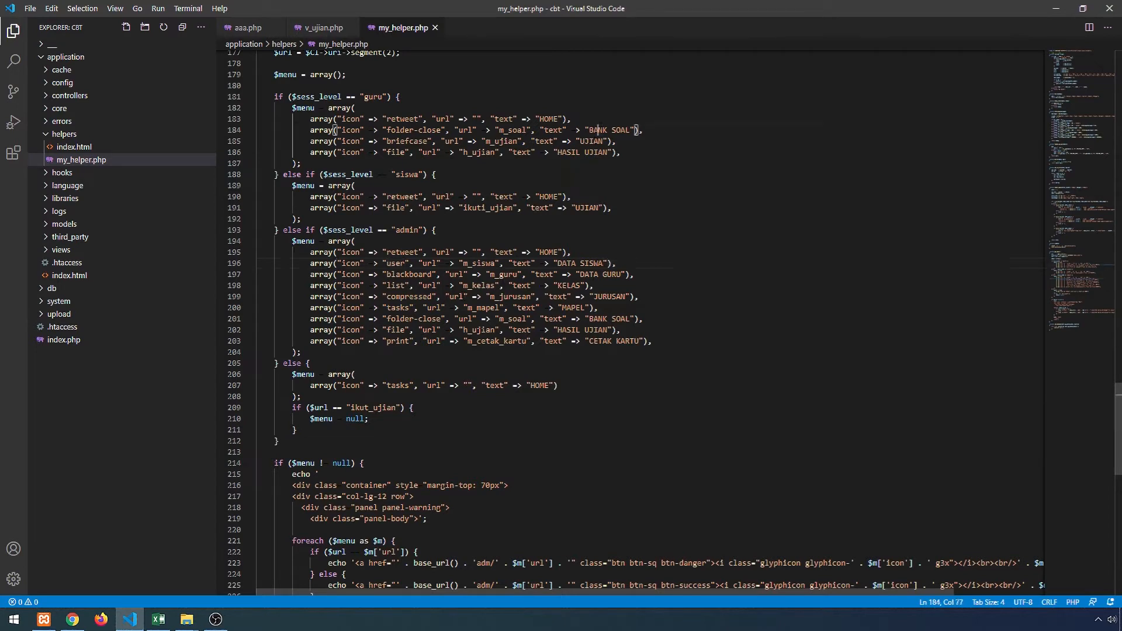
# - Review the UJIAN, DATA SISWA, DATA GURU, KELAS, JURUSAN, MAPEL entries and h_ujian, m_cetak_kartu URLs
pyautogui.click(589, 152)
pyautogui.click(590, 264)
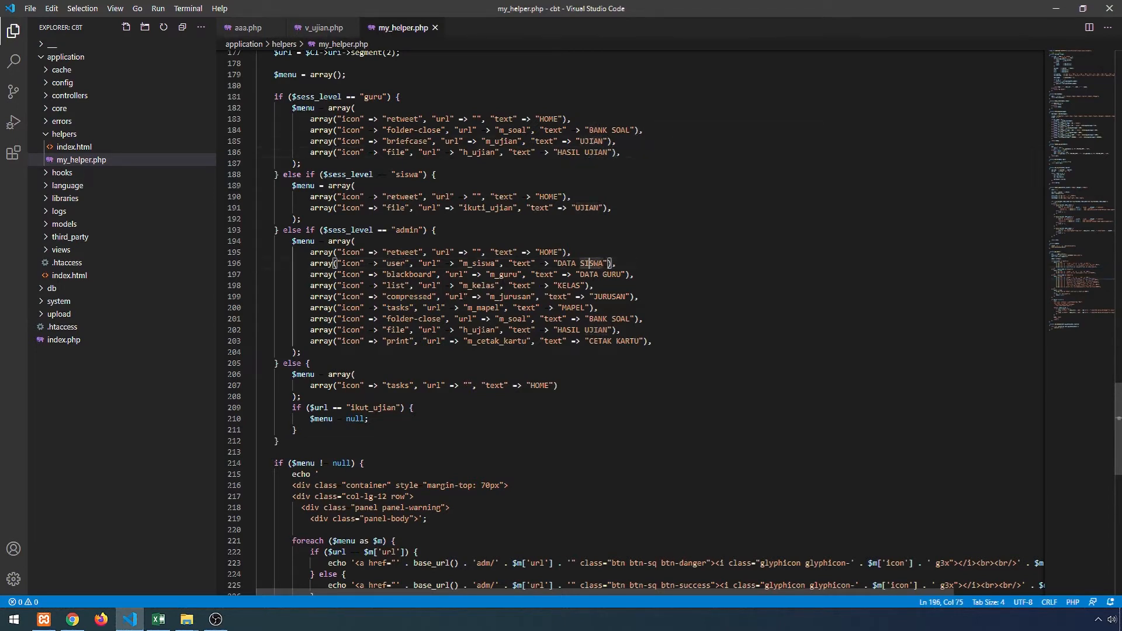
pyautogui.click(590, 275)
pyautogui.click(574, 285)
pyautogui.click(616, 297)
pyautogui.click(564, 308)
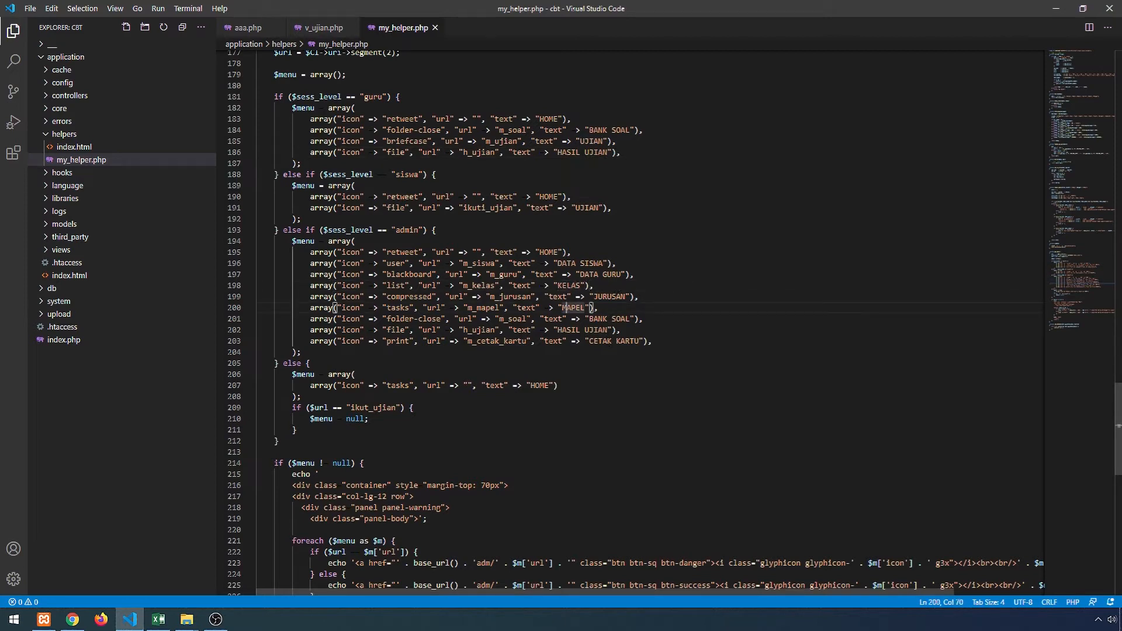
pyautogui.moveTo(528, 343); pyautogui.dragTo(462, 330)
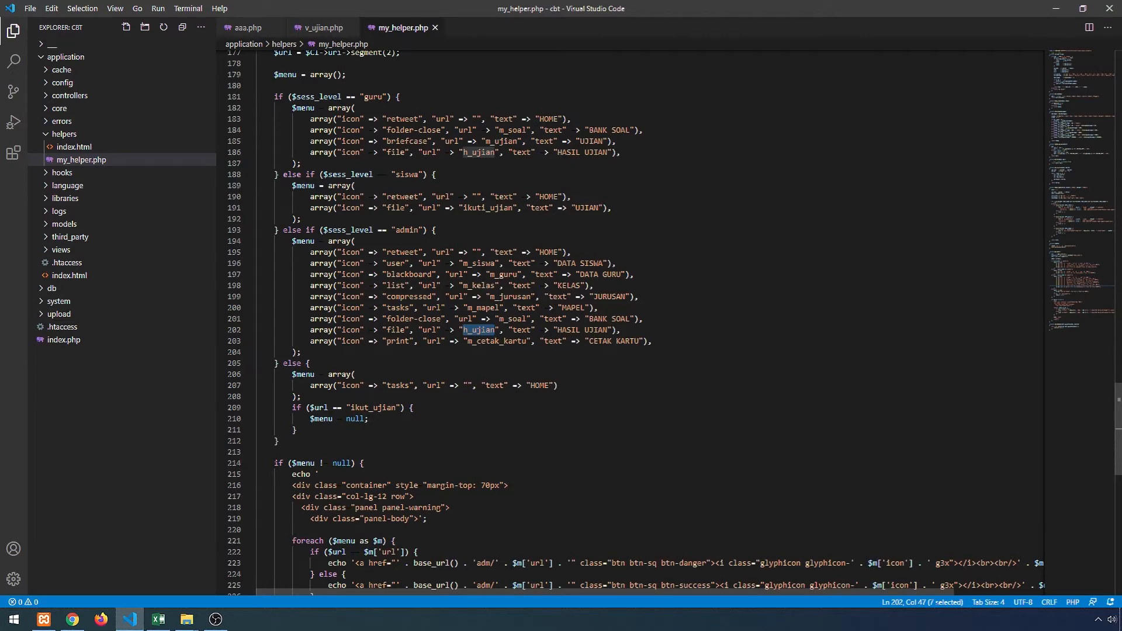
pyautogui.click(486, 341)
pyautogui.scroll(12, 486, 341)
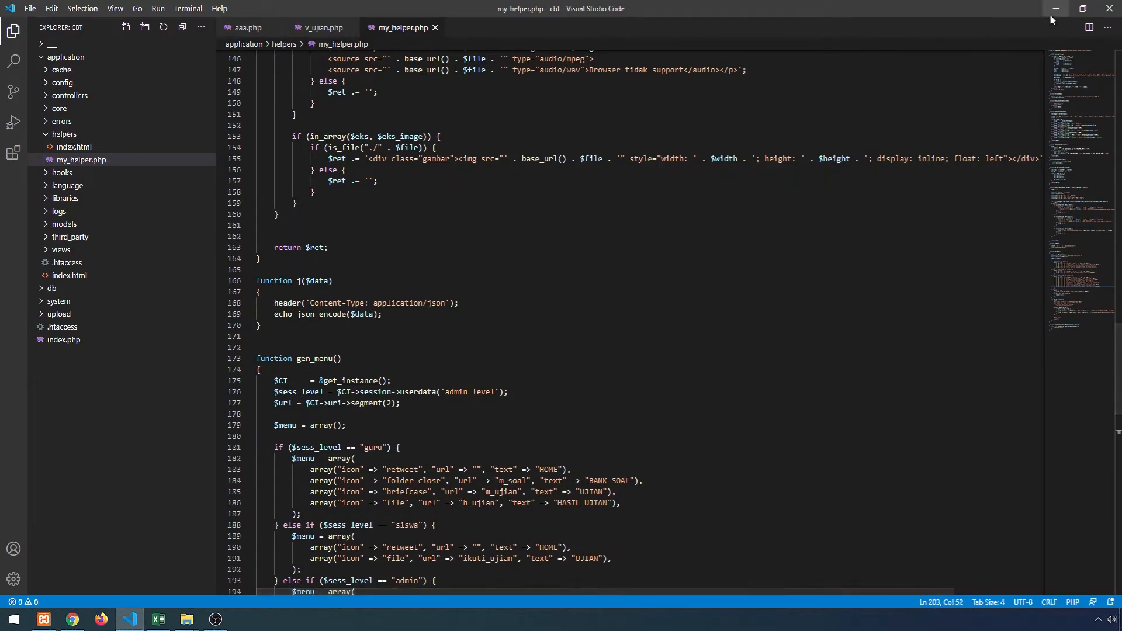
pyautogui.hotkey('alt', 'Tab')
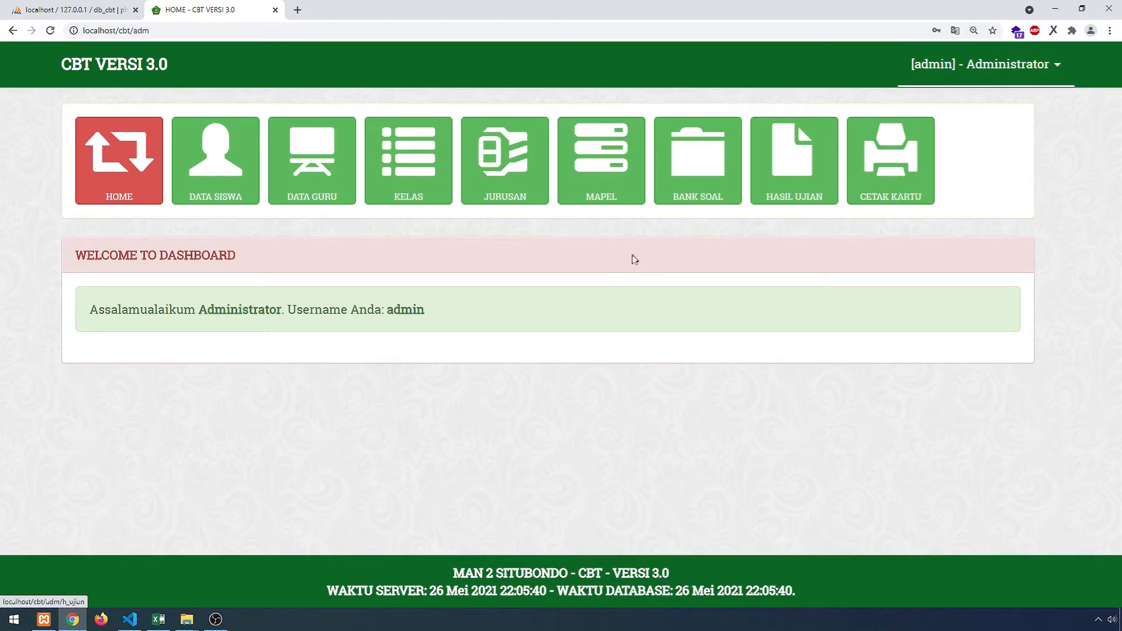
# - Add the teacher Proktor through the DATA GURU Tambah form
pyautogui.click(327, 193)
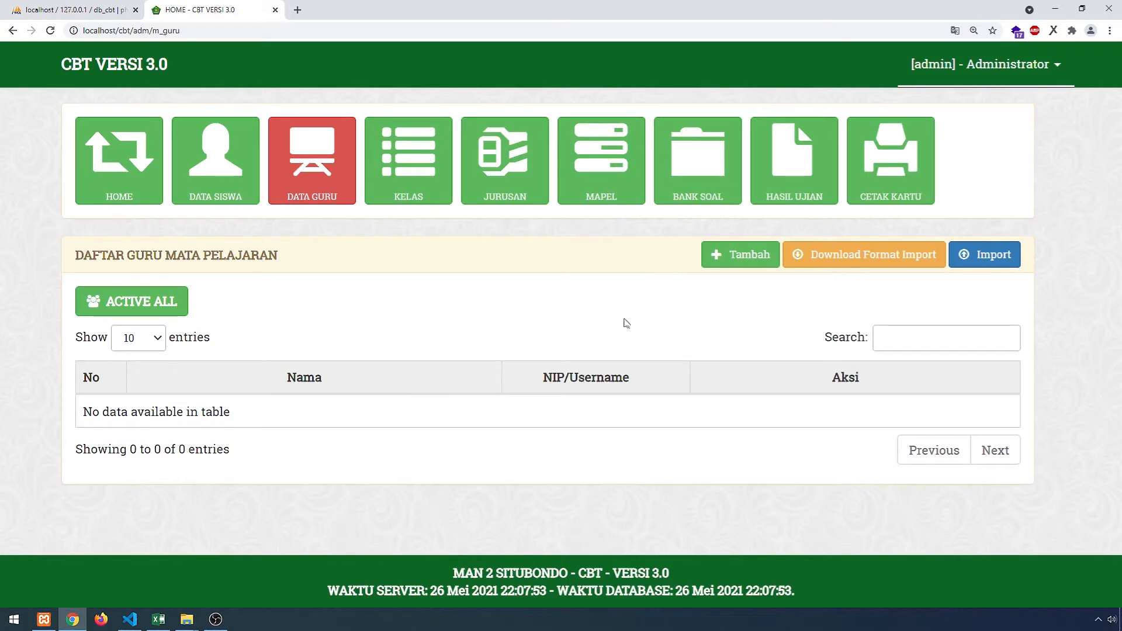
pyautogui.click(750, 257)
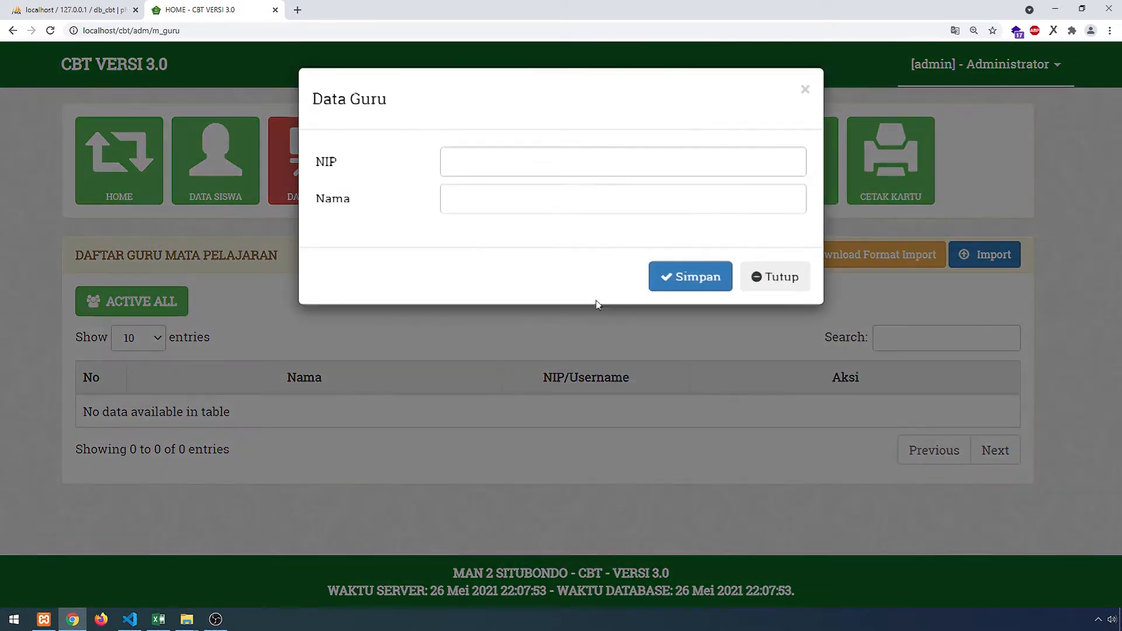
pyautogui.click(468, 164)
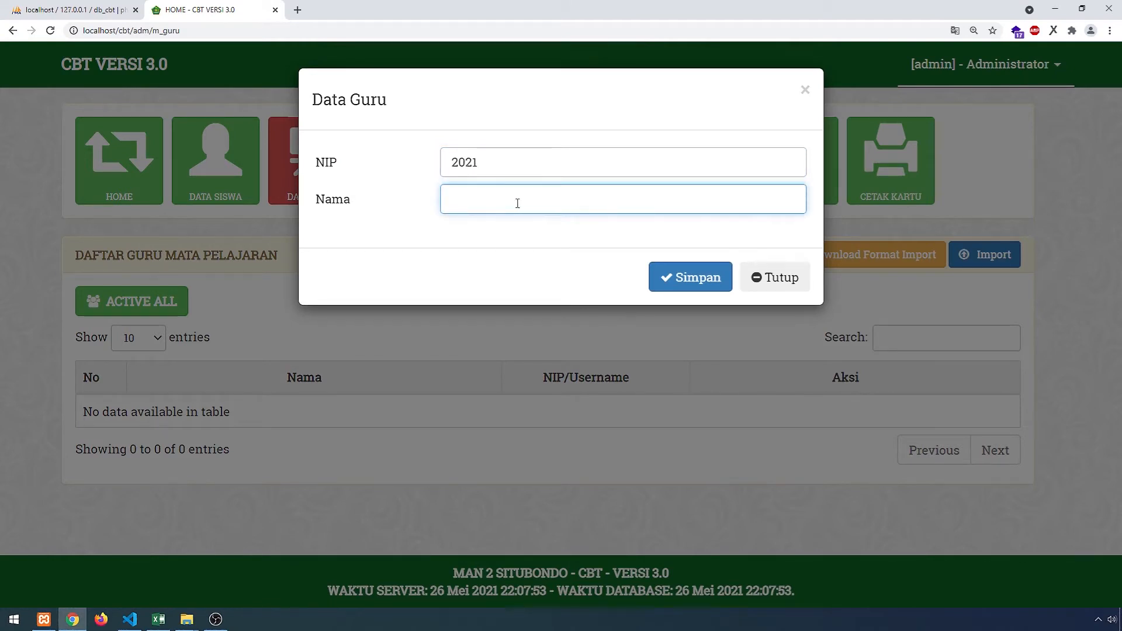
pyautogui.write('Proktor')
pyautogui.click(705, 285)
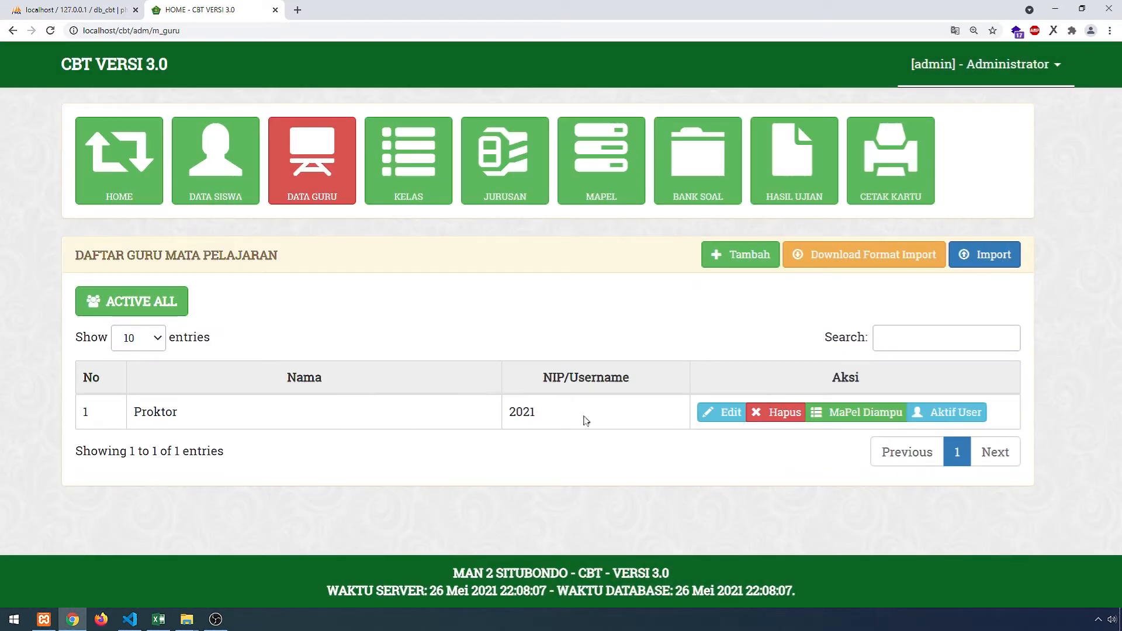
pyautogui.moveTo(188, 414); pyautogui.dragTo(142, 409)
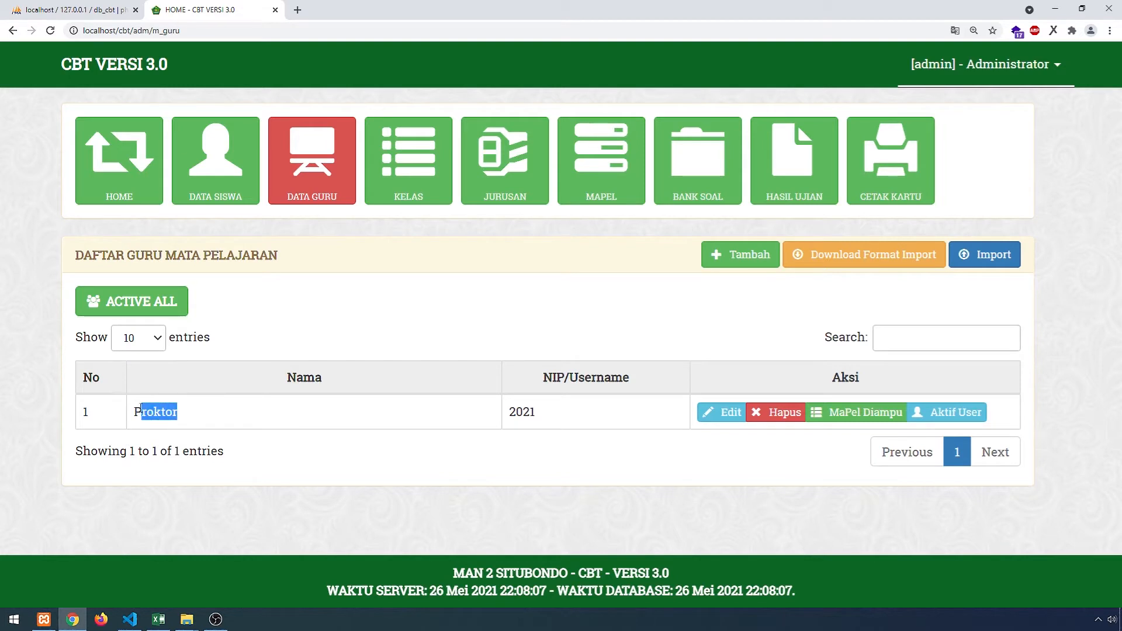
pyautogui.click(195, 414)
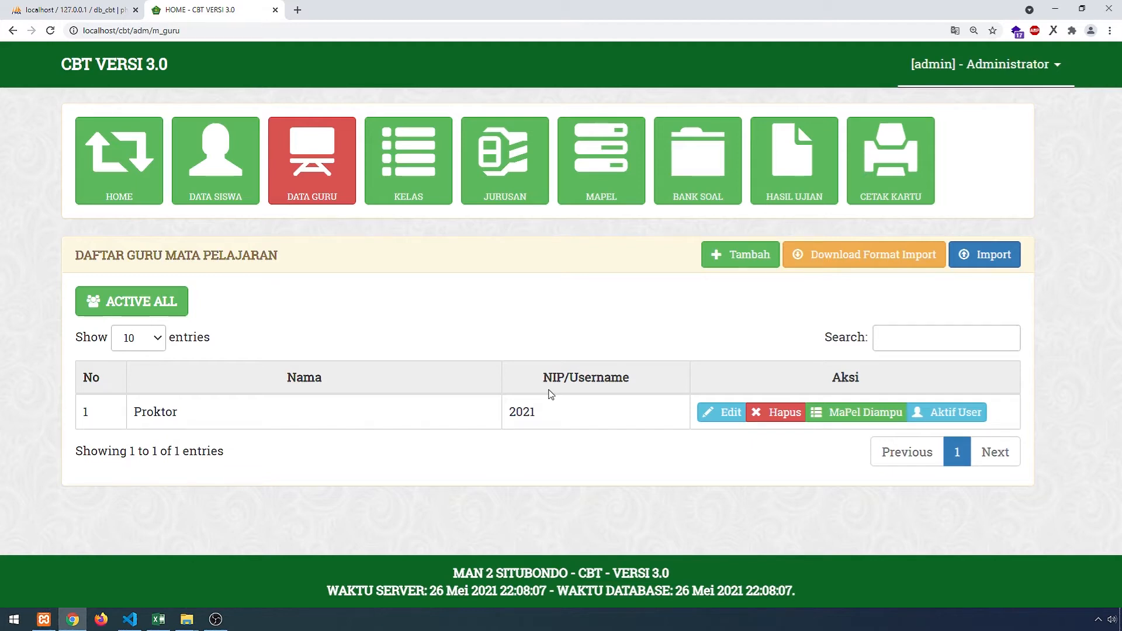
# - Add a second teacher named Teknisi with NIP 2022
pyautogui.click(741, 256)
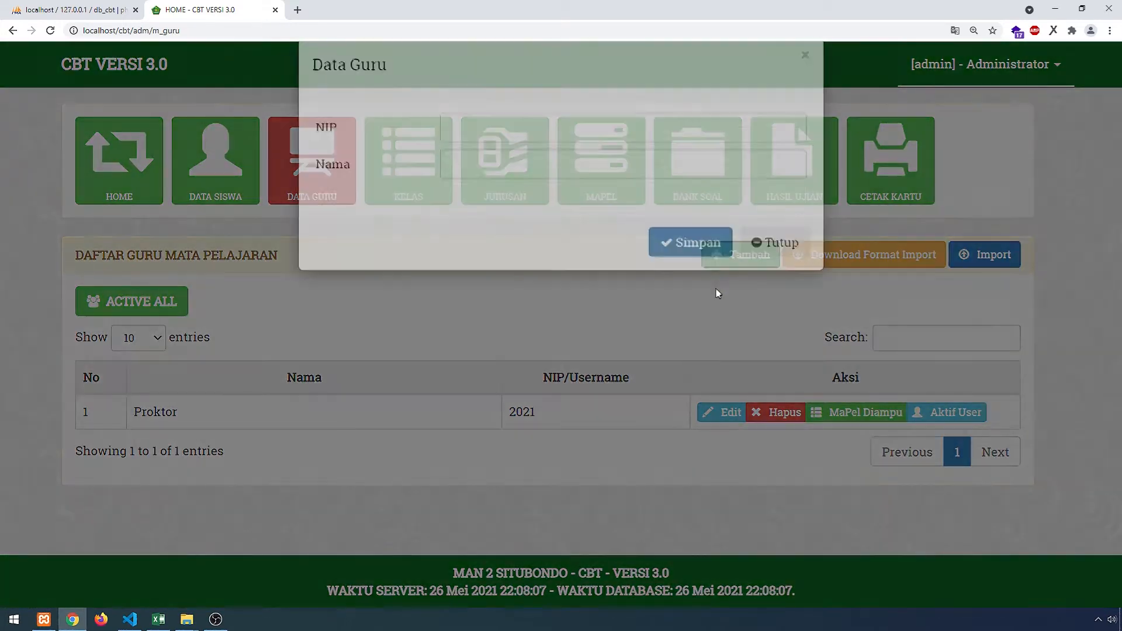
pyautogui.click(485, 168)
pyautogui.write('20')
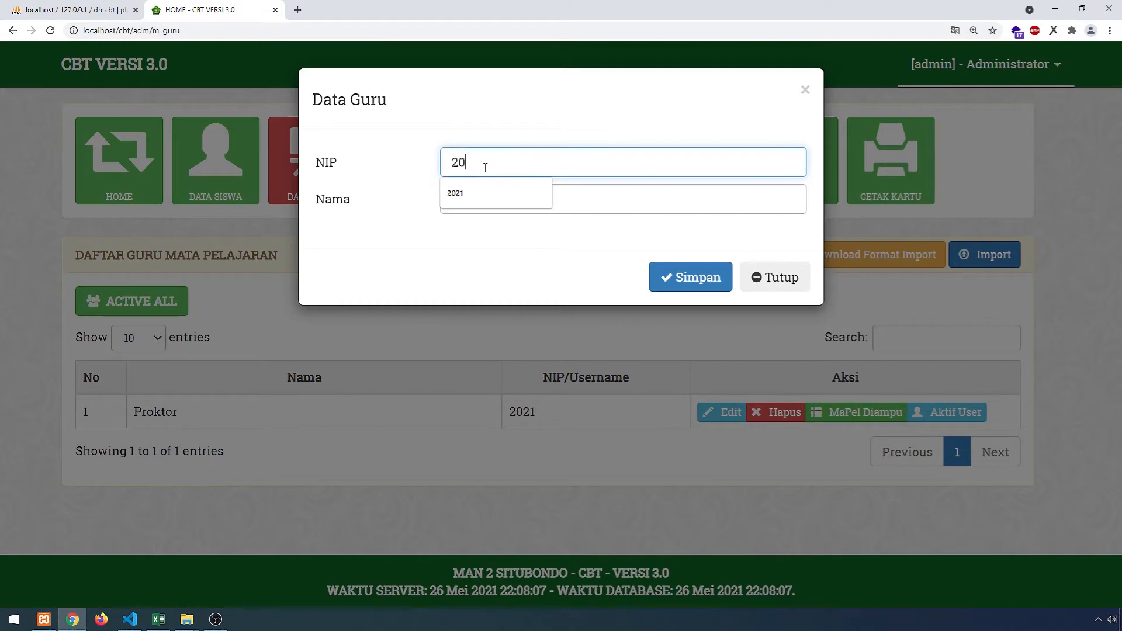
pyautogui.write('22')
pyautogui.press('Tab')
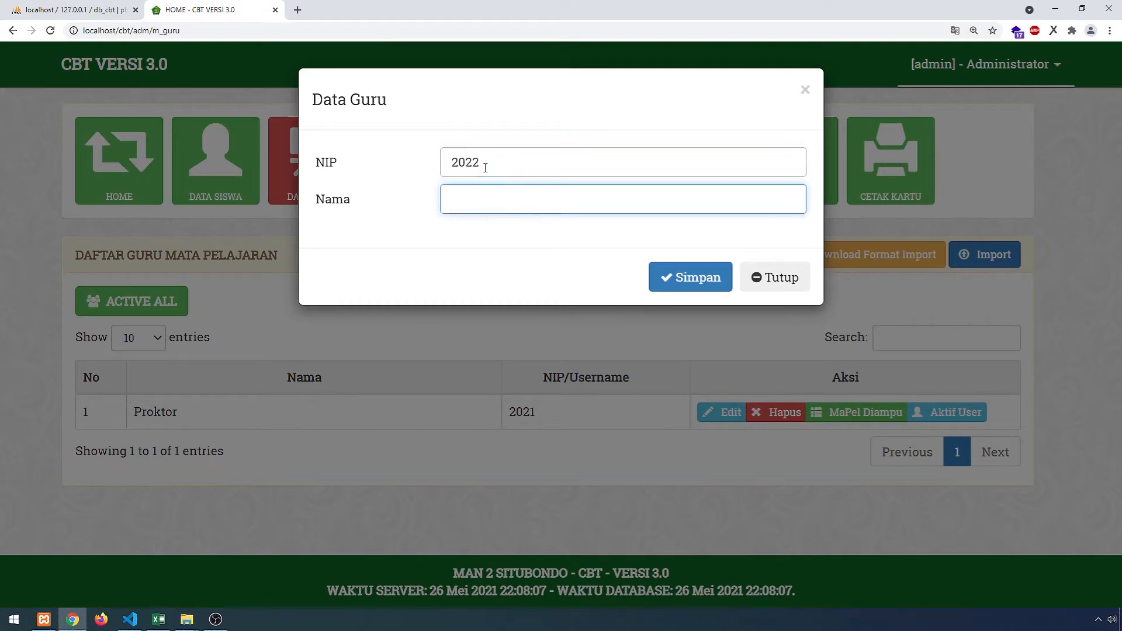
pyautogui.write('teknisi')
pyautogui.press('Home')
pyautogui.press('BackSpace')
pyautogui.write('T')
pyautogui.click(723, 286)
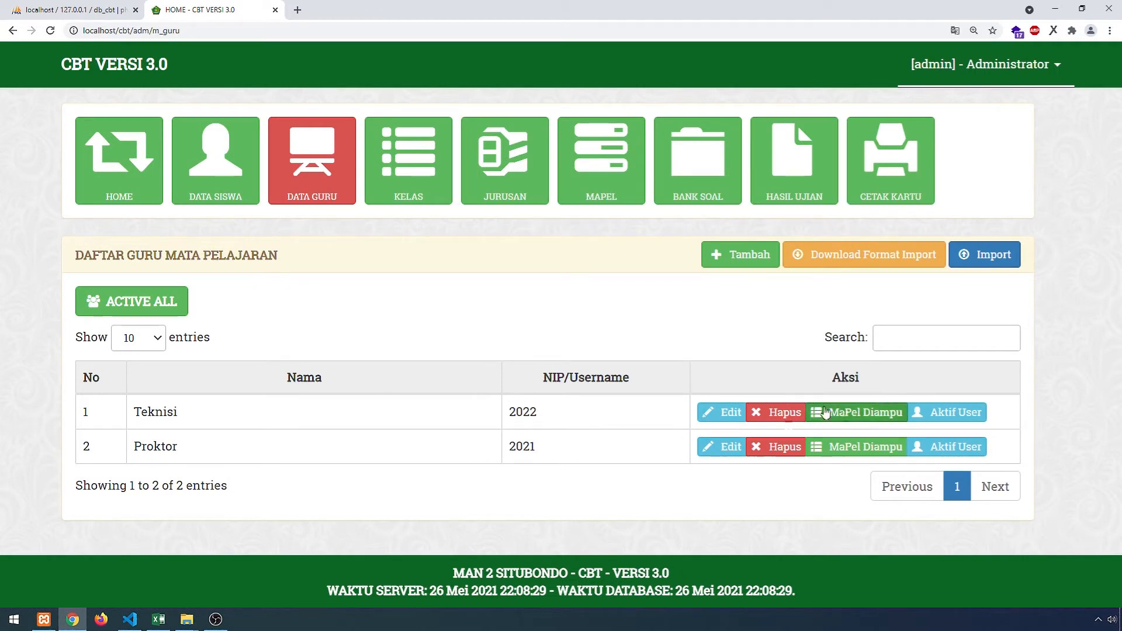
# - Activate all teacher accounts with ACTIVE ALL and confirm OK
pyautogui.click(176, 308)
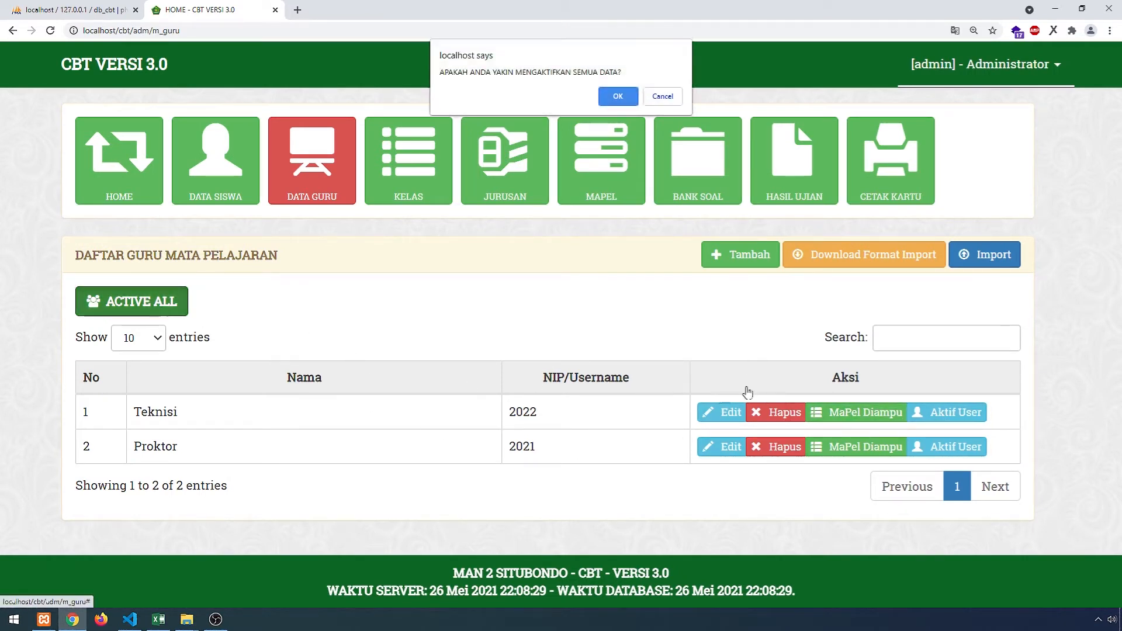
pyautogui.click(617, 96)
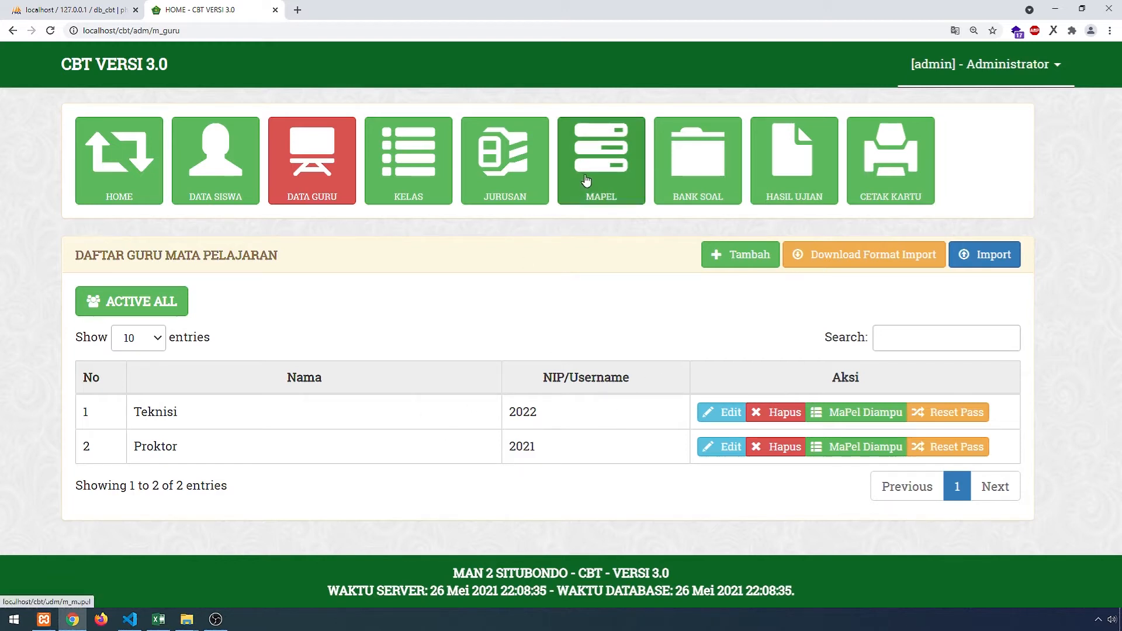
pyautogui.click(598, 185)
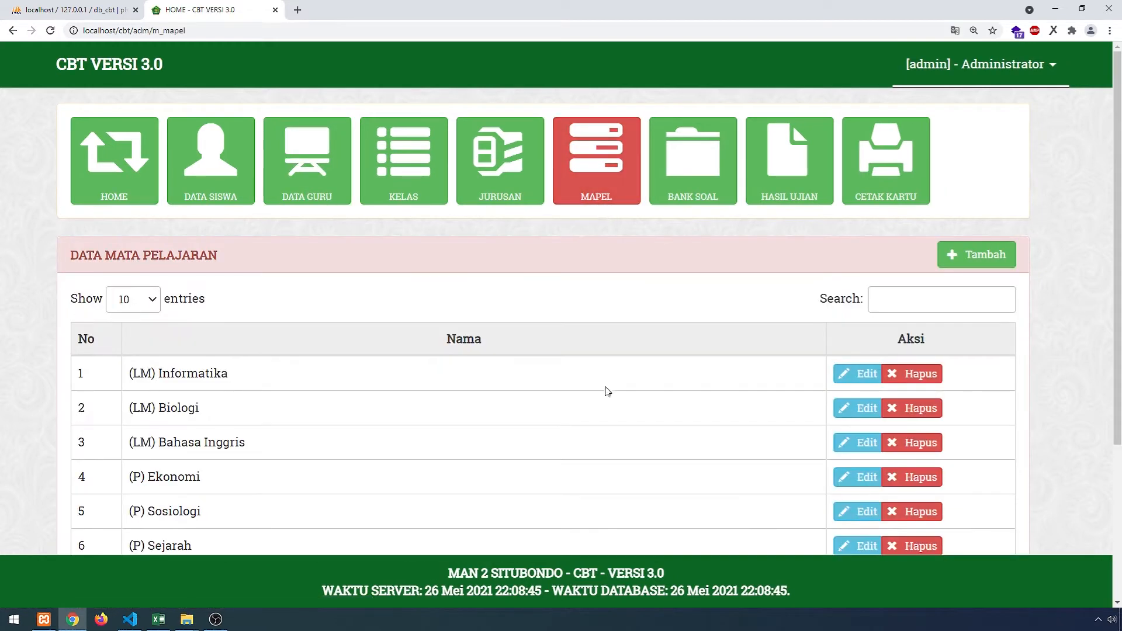
# - Edit the first subject, prefixing '(X) - ' to make '(X) - (LM) Informatika', and save
pyautogui.scroll(-4, 559, 407)
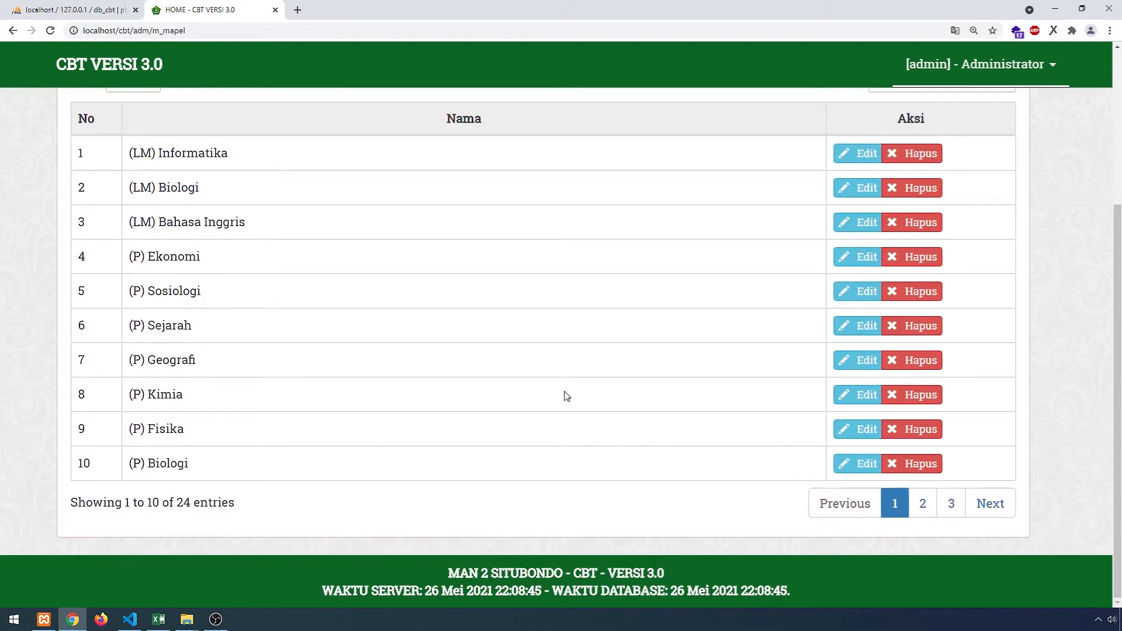
pyautogui.scroll(1, 533, 391)
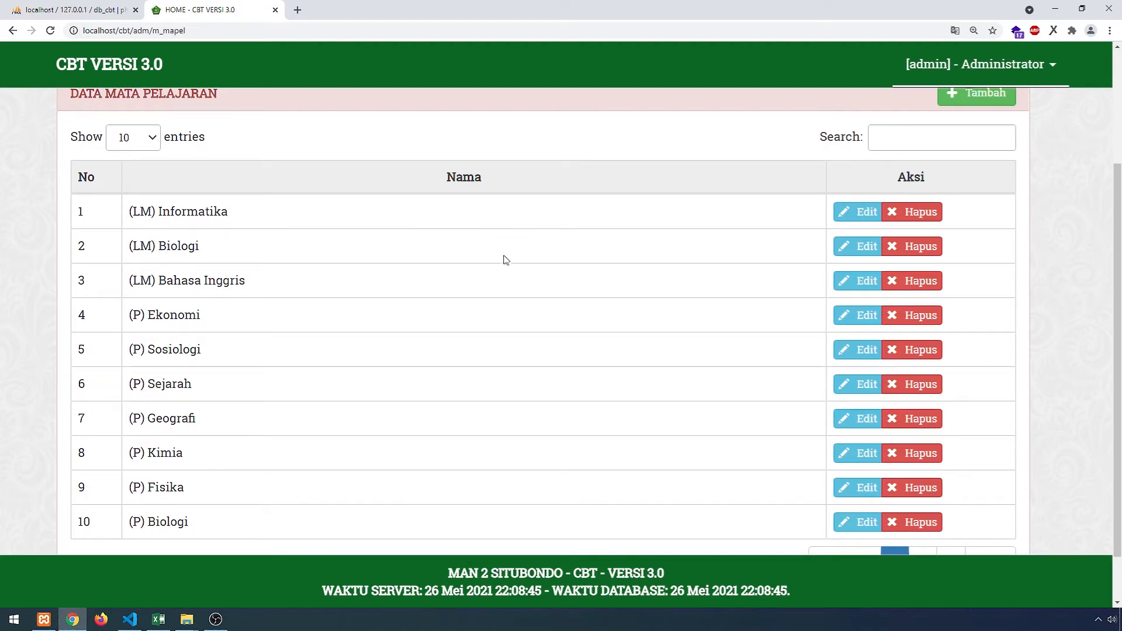
pyautogui.moveTo(227, 212); pyautogui.dragTo(131, 216)
pyautogui.click(225, 213)
pyautogui.click(841, 212)
pyautogui.click(448, 162)
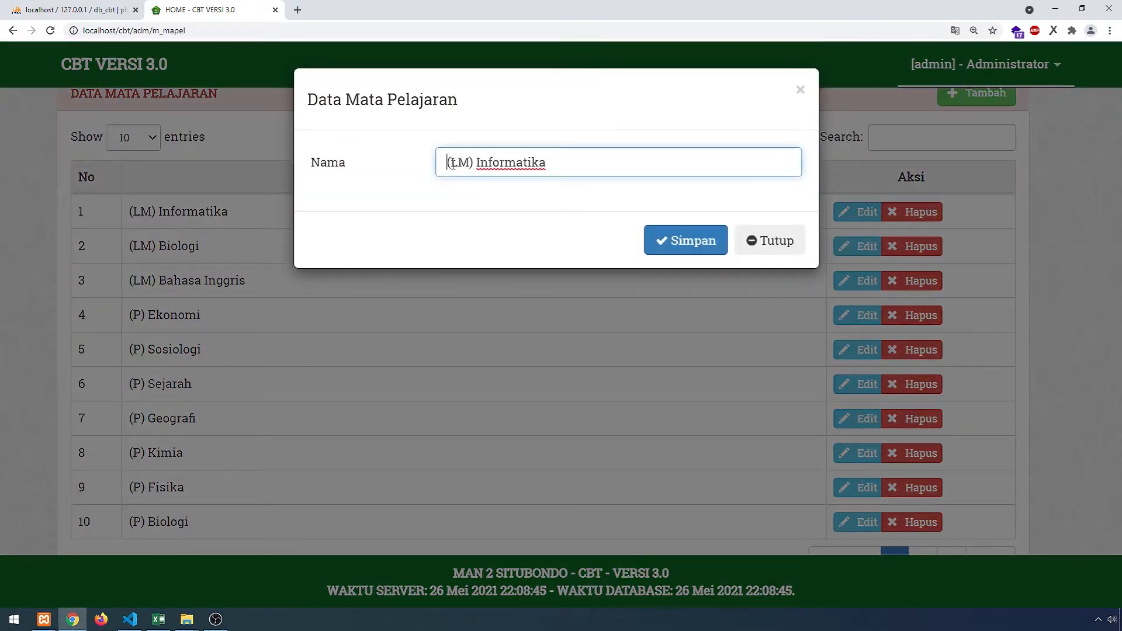
pyautogui.write('()')
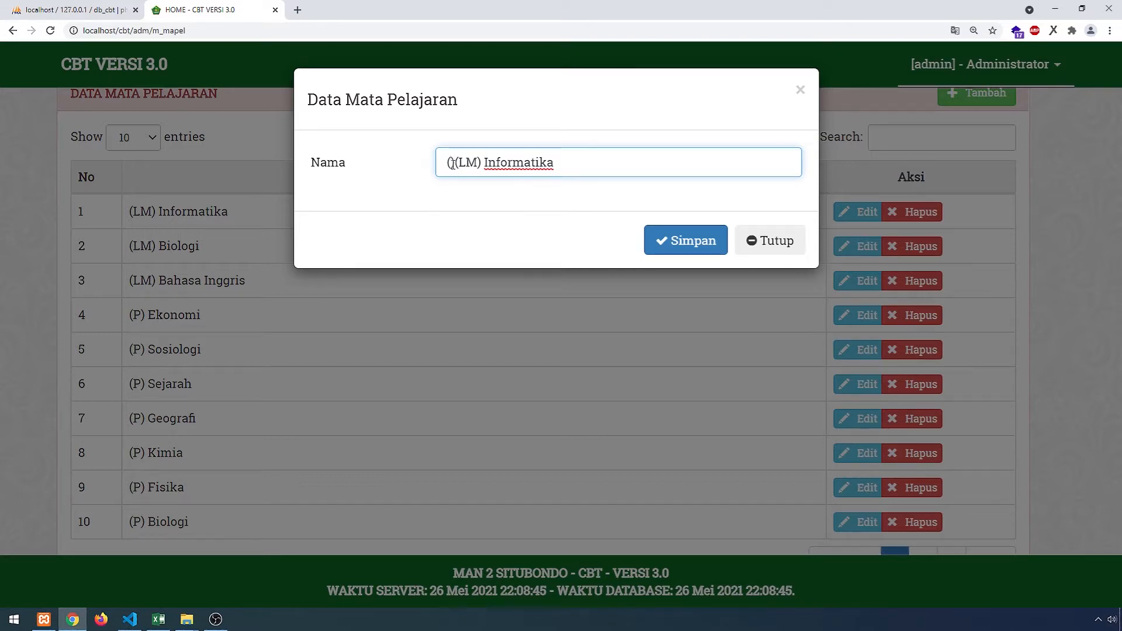
pyautogui.write('K')
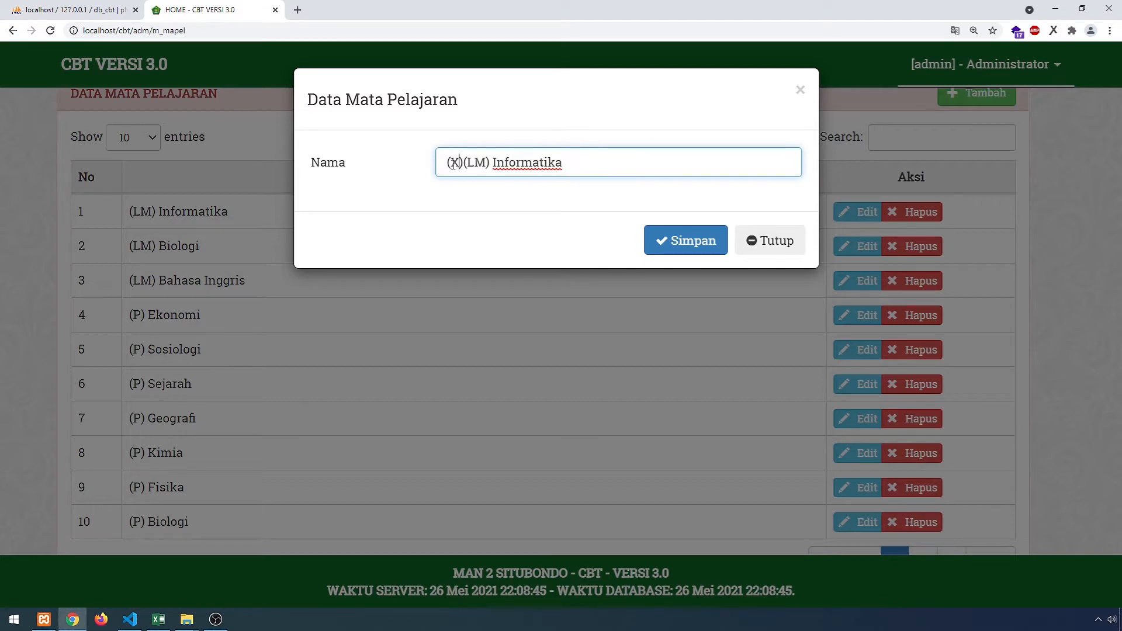
pyautogui.write(' -')
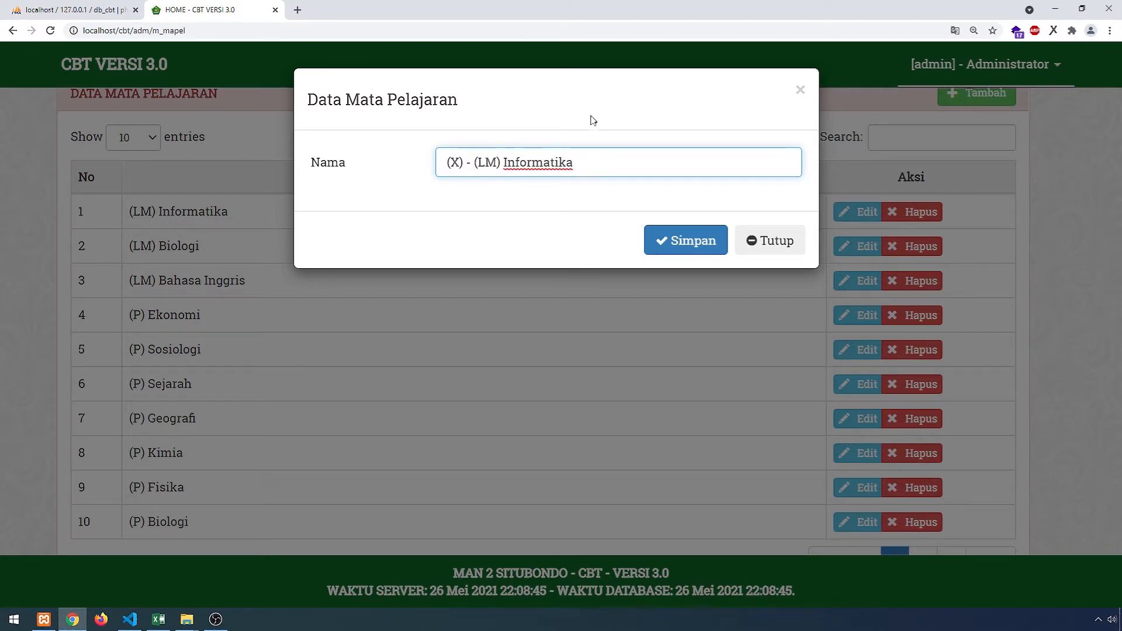
pyautogui.click(693, 252)
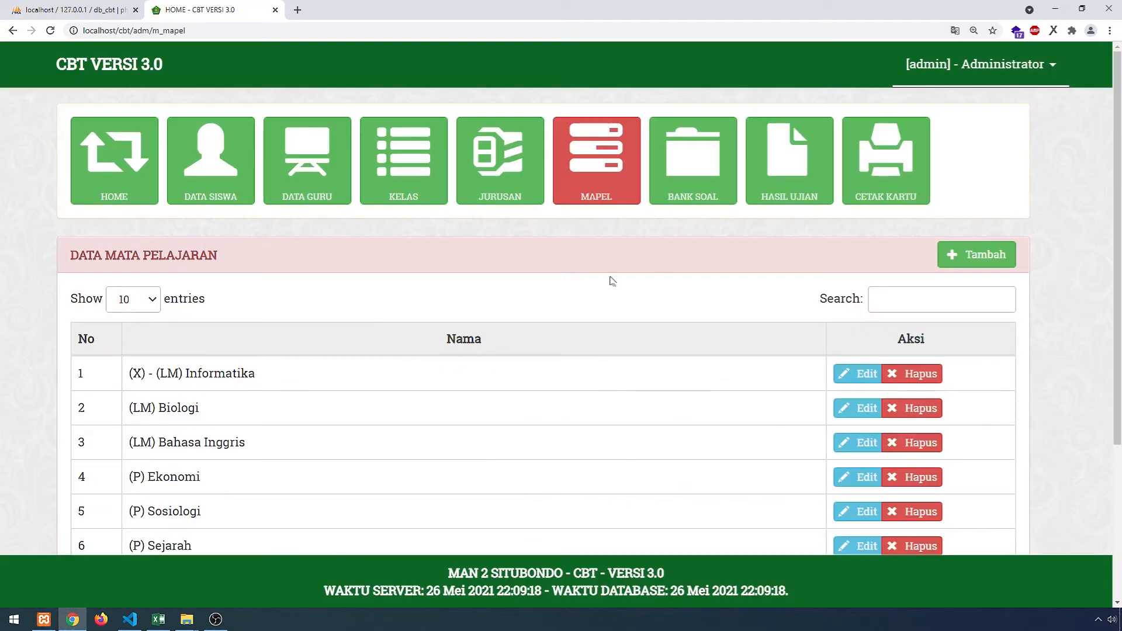
# - Rename the (LM) Biologi subject to '(XI) (LM) Informatika' and save
pyautogui.scroll(-1, 742, 401)
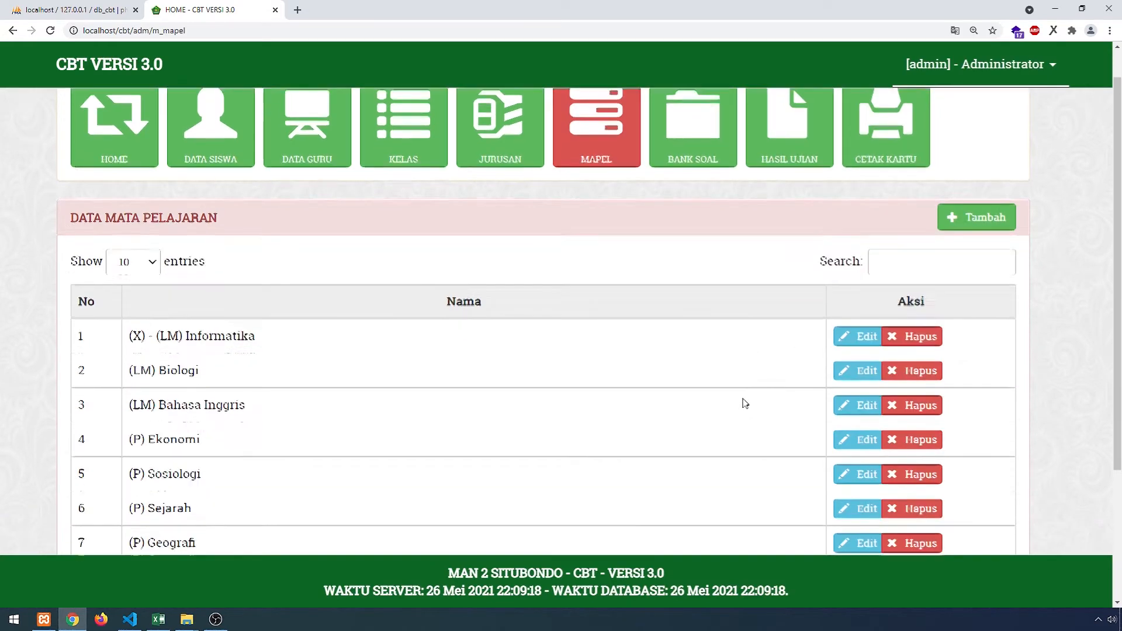
pyautogui.click(874, 347)
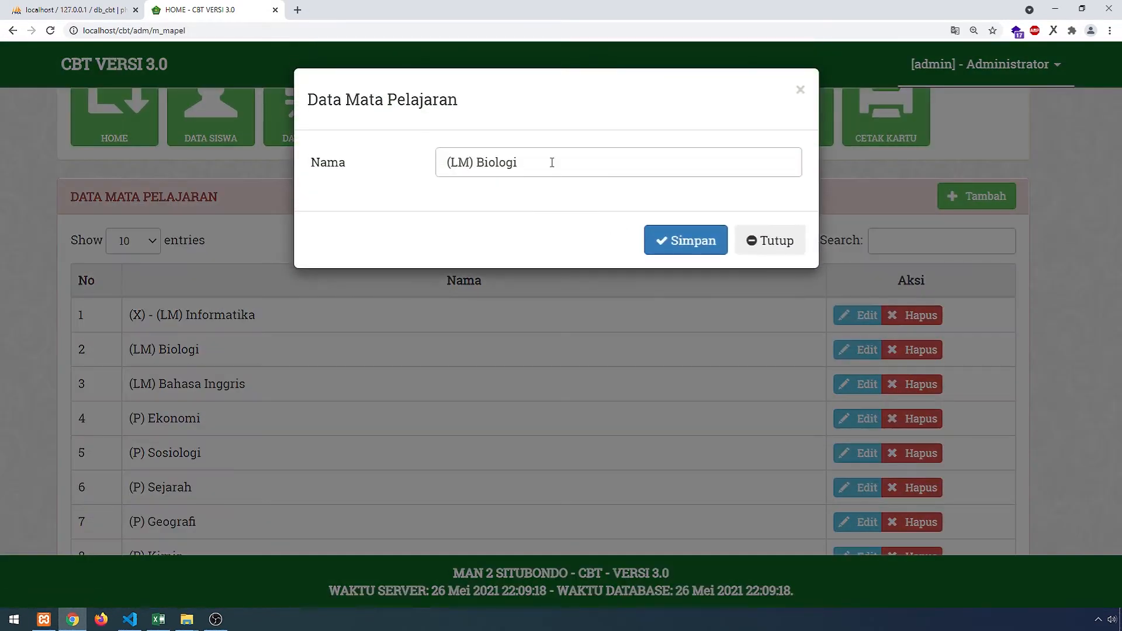
pyautogui.moveTo(542, 163); pyautogui.dragTo(477, 162)
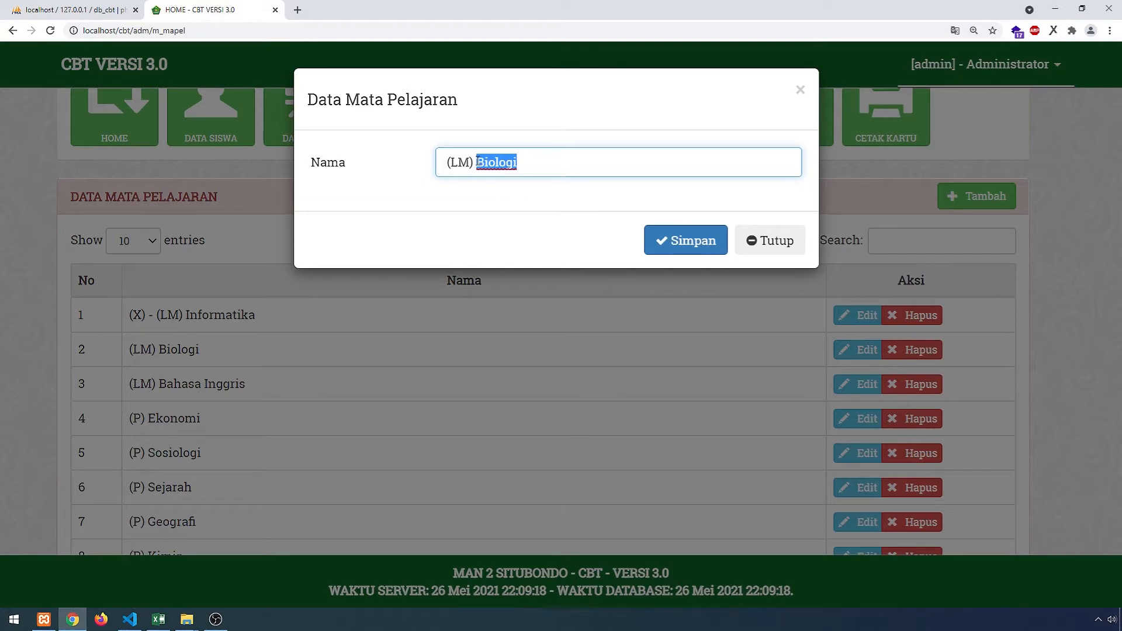
pyautogui.write('Infom')
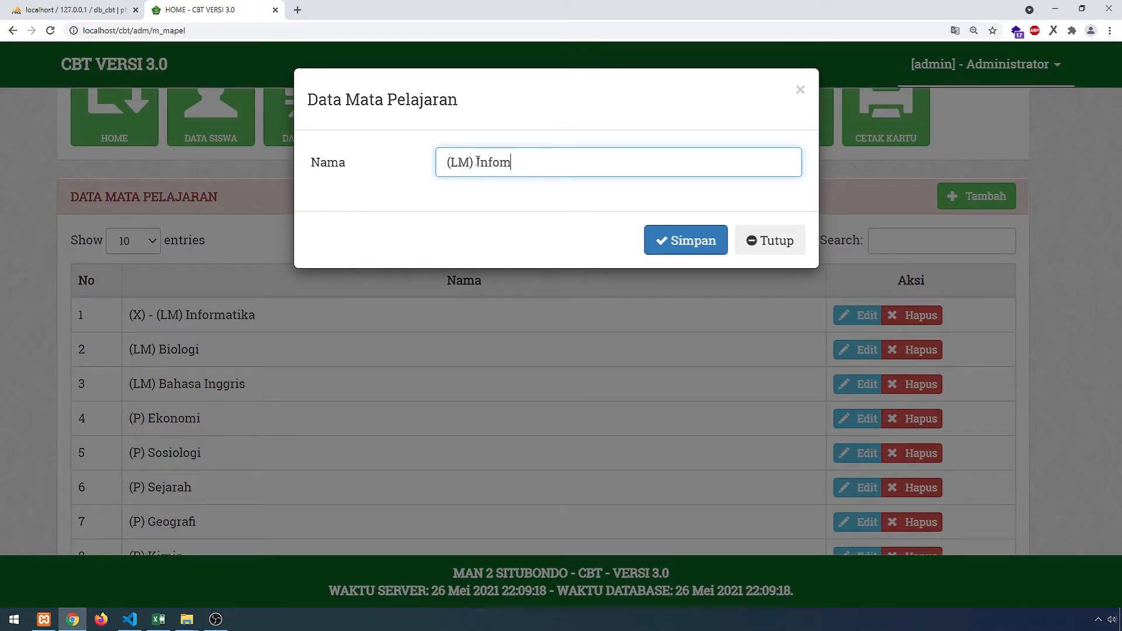
pyautogui.press('BackSpace')
pyautogui.write('rmatika')
pyautogui.press('Home')
pyautogui.write('()')
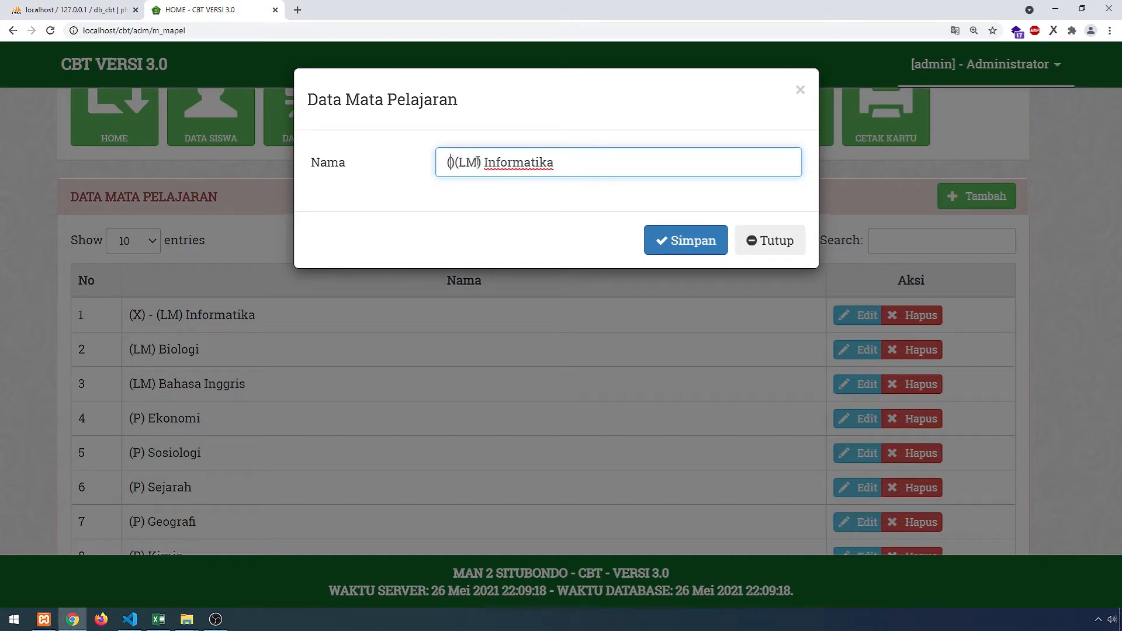
pyautogui.write('XI')
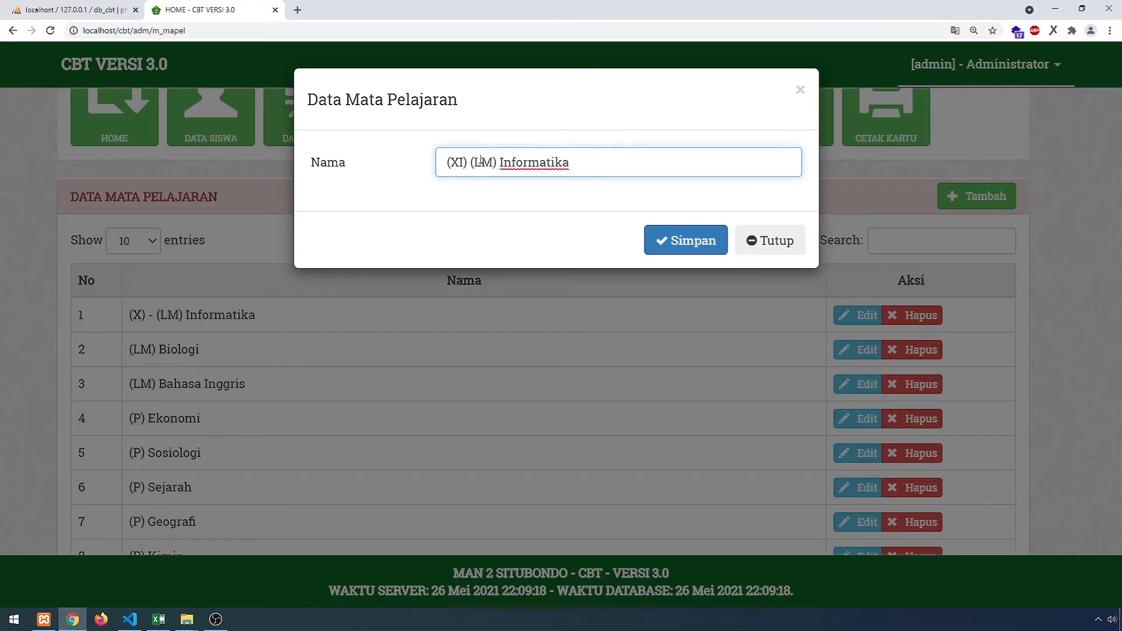
pyautogui.click(686, 249)
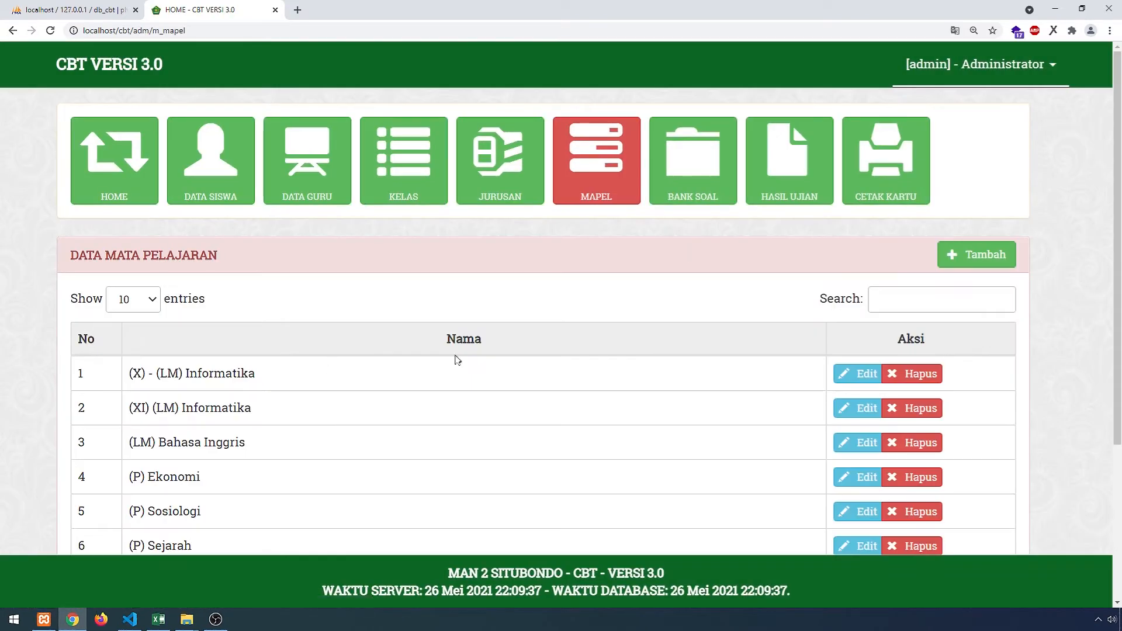
# - Add the hyphen so the name reads '(XI) - (LM) Informatika', and save again
pyautogui.click(857, 408)
pyautogui.click(477, 175)
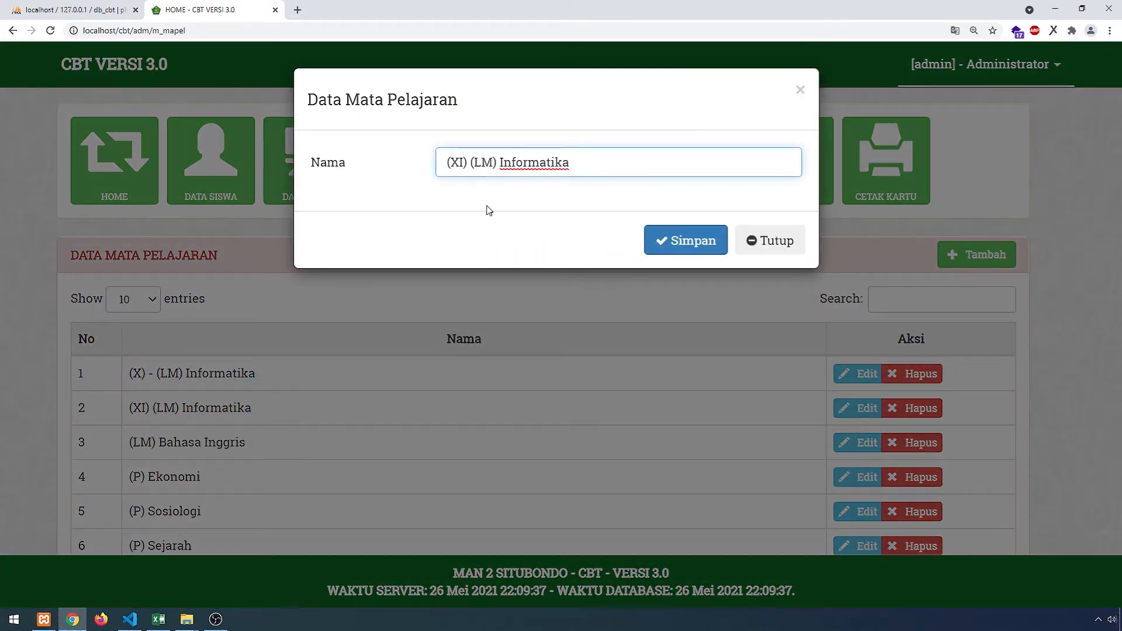
pyautogui.write('-')
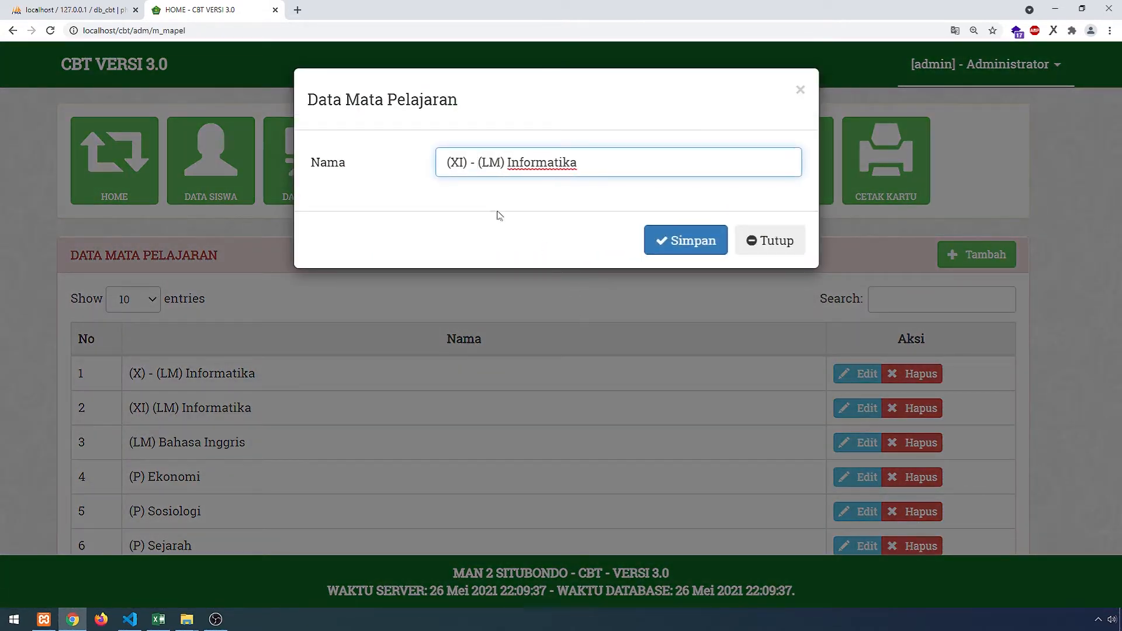
pyautogui.click(672, 242)
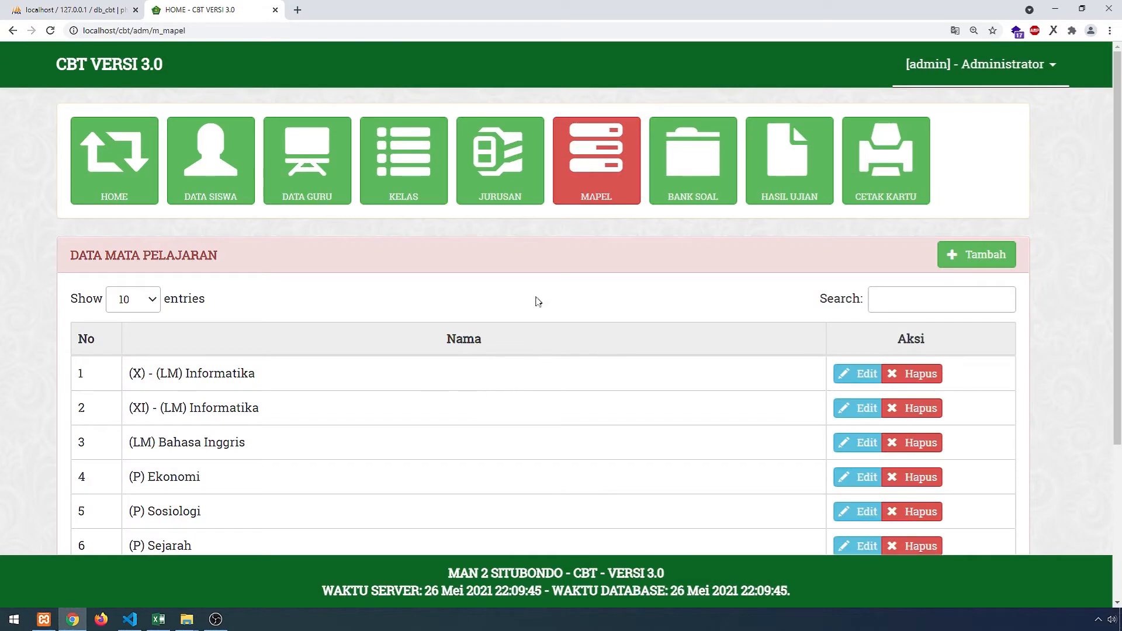
# - Assign (X) - (LM) Informatika and (XI) - (LM) Informatika to Proktor under MaPel Diampu
pyautogui.click(327, 187)
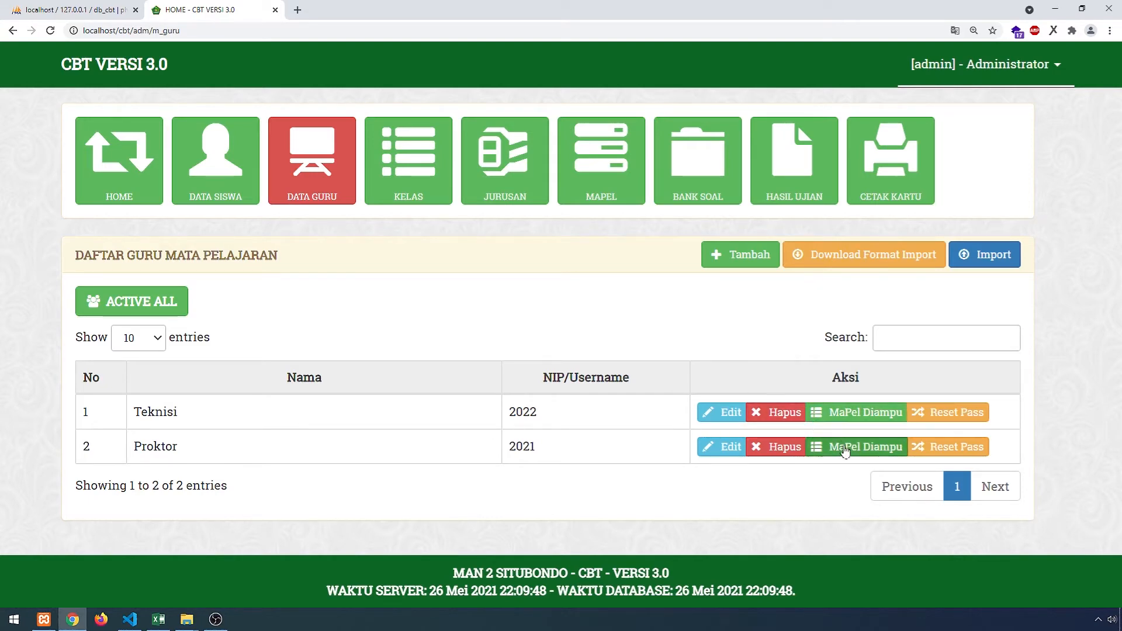
pyautogui.click(833, 447)
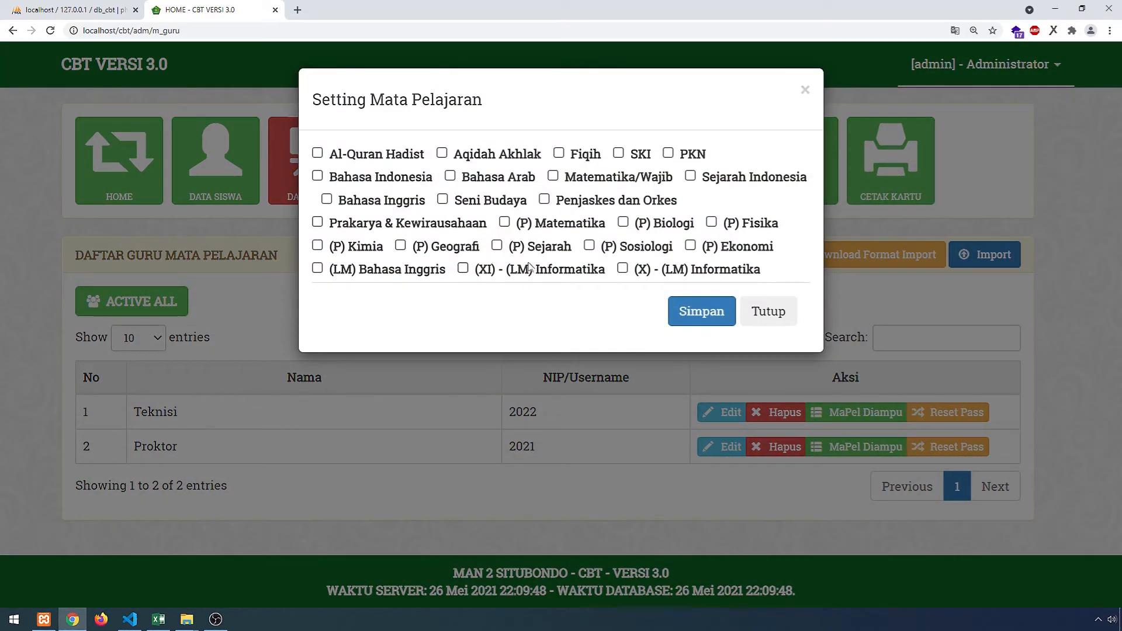
pyautogui.click(622, 268)
pyautogui.click(464, 269)
pyautogui.click(701, 311)
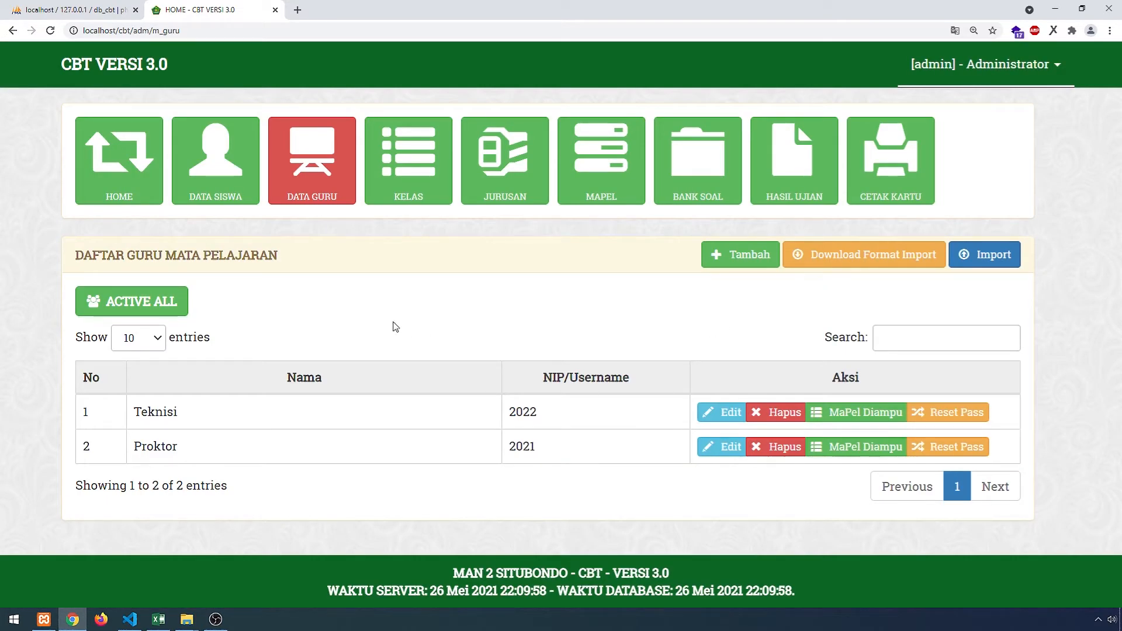
pyautogui.click(408, 160)
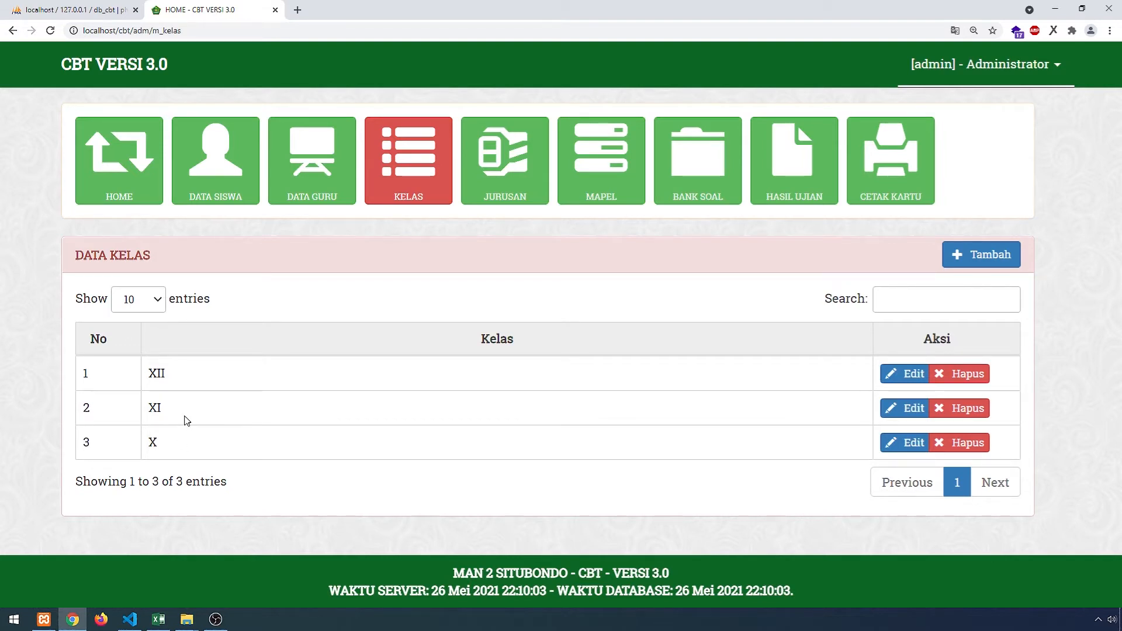
# - Review the majors IPA/IPS, IPA and IPS, then go to the DATA SISWA list
pyautogui.click(507, 192)
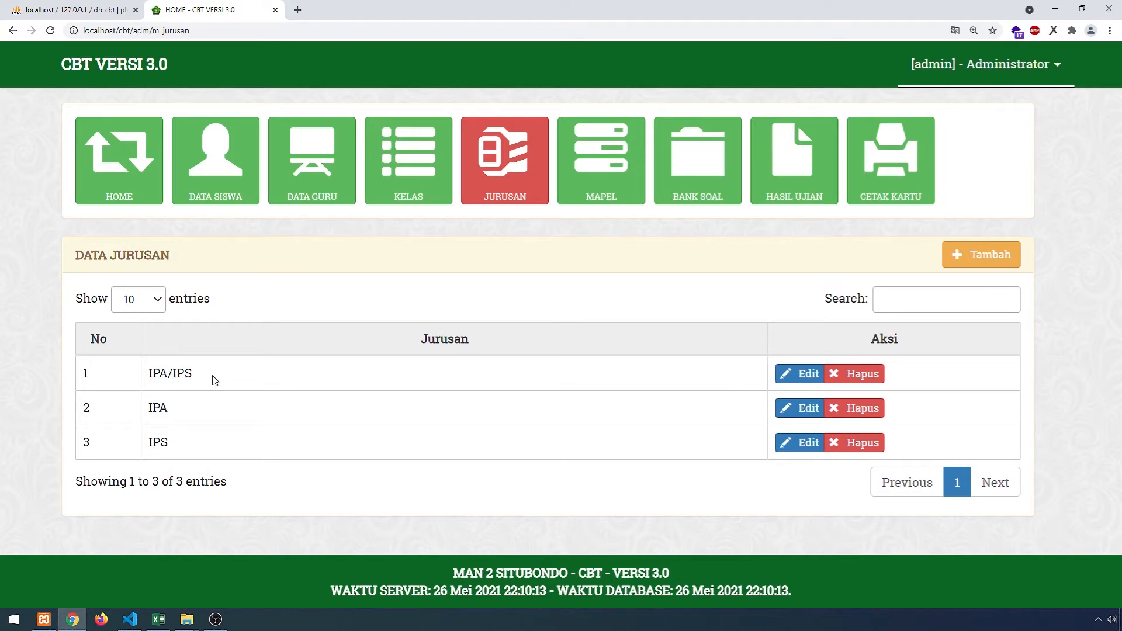
pyautogui.moveTo(197, 380); pyautogui.dragTo(148, 375)
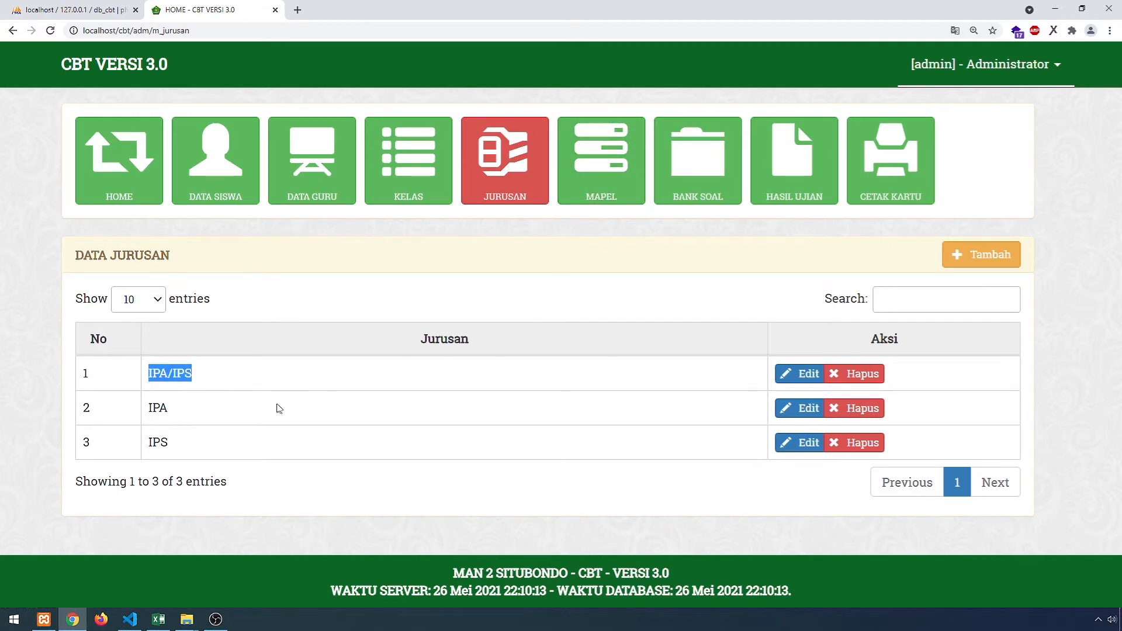
pyautogui.click(216, 161)
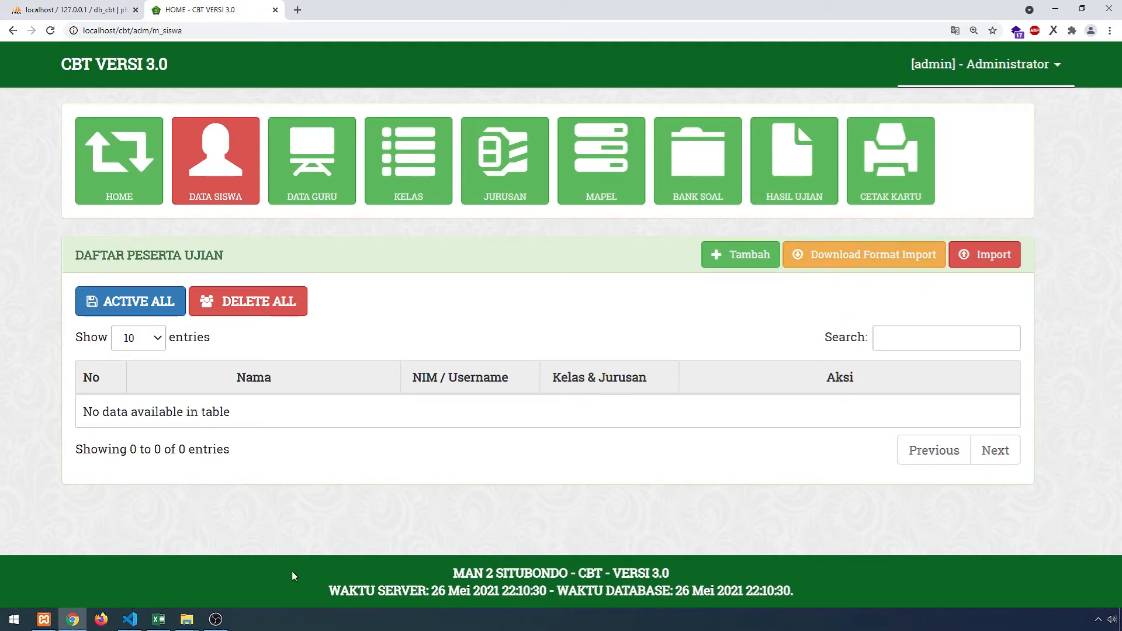
# - Inspect the no_induk, nama, kelas and jurusan columns of format_import_siswa.xlsx
pyautogui.click(157, 619)
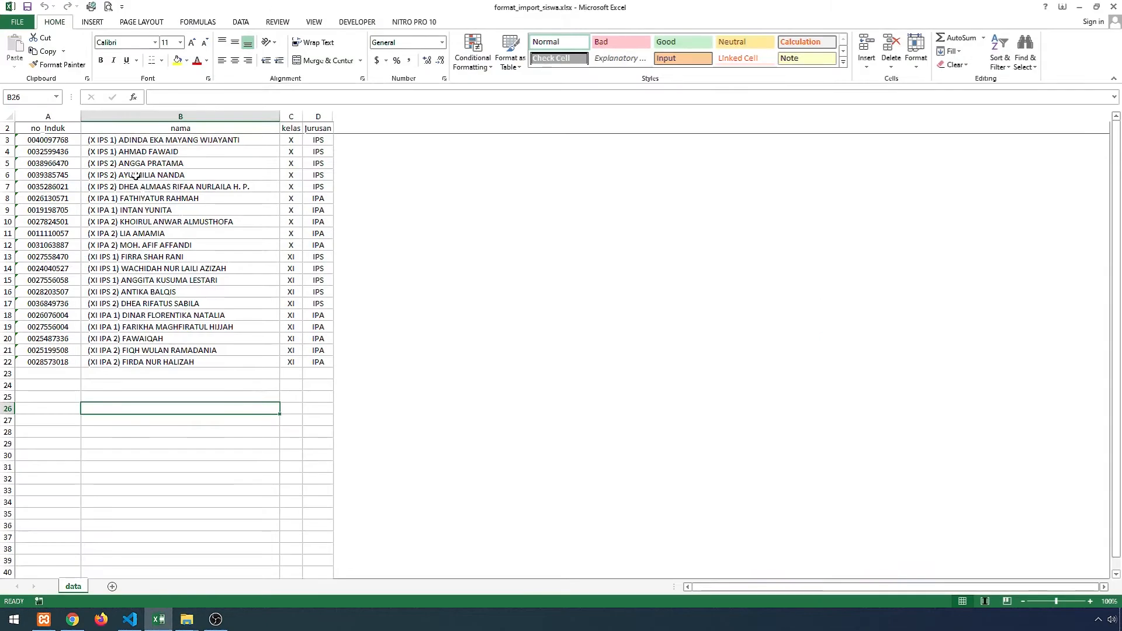
pyautogui.click(73, 128)
pyautogui.scroll(3, 128, 130)
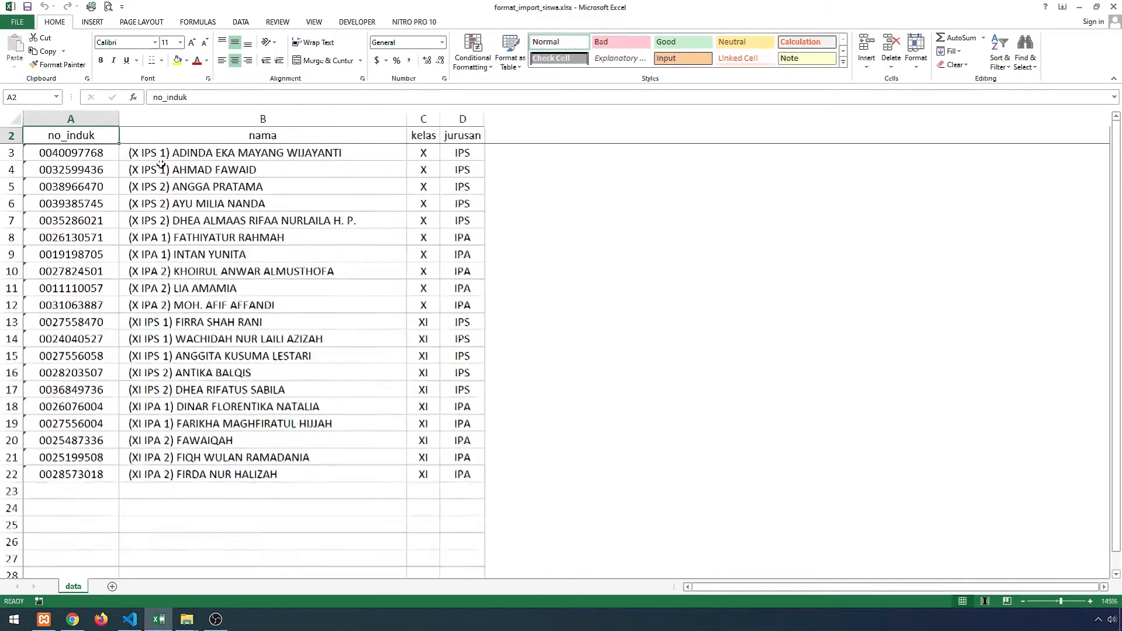
pyautogui.click(271, 138)
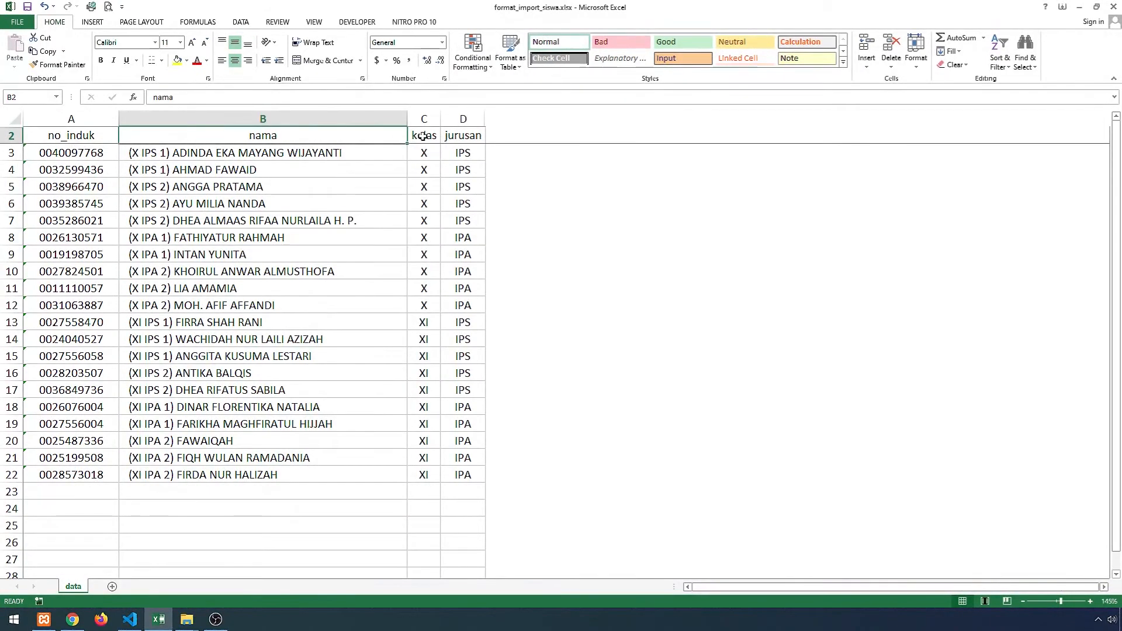
pyautogui.click(423, 135)
pyautogui.click(463, 135)
pyautogui.click(316, 220)
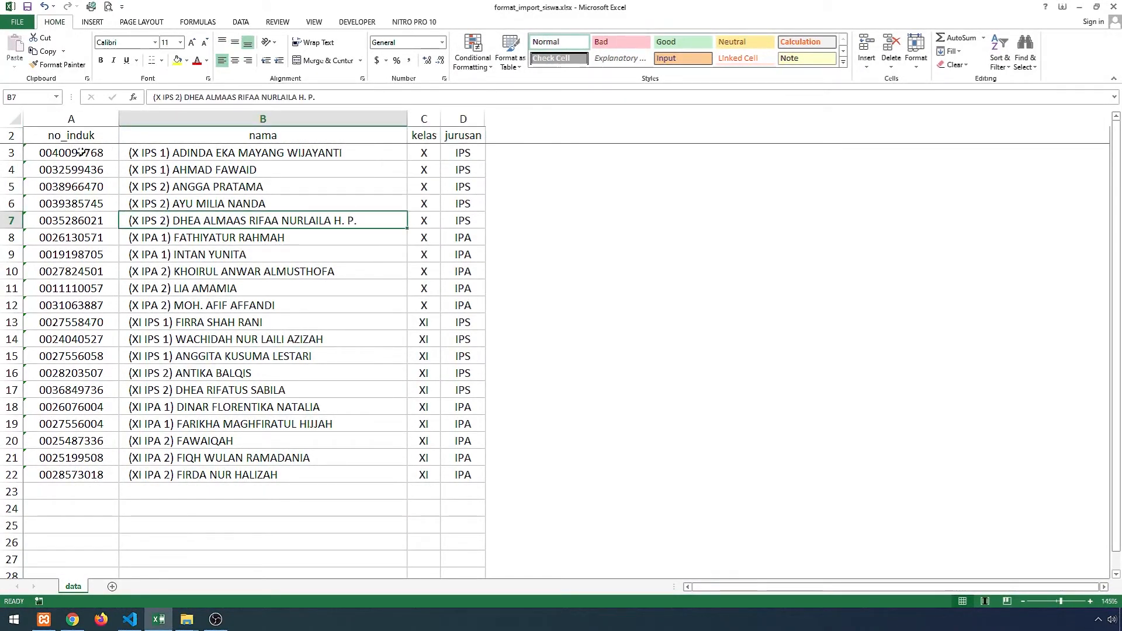
pyautogui.moveTo(81, 152); pyautogui.dragTo(231, 192)
pyautogui.click(240, 271)
# - Check the first student's row (class X, major IPS) and the names column, then close Excel
pyautogui.click(275, 155)
pyautogui.click(430, 152)
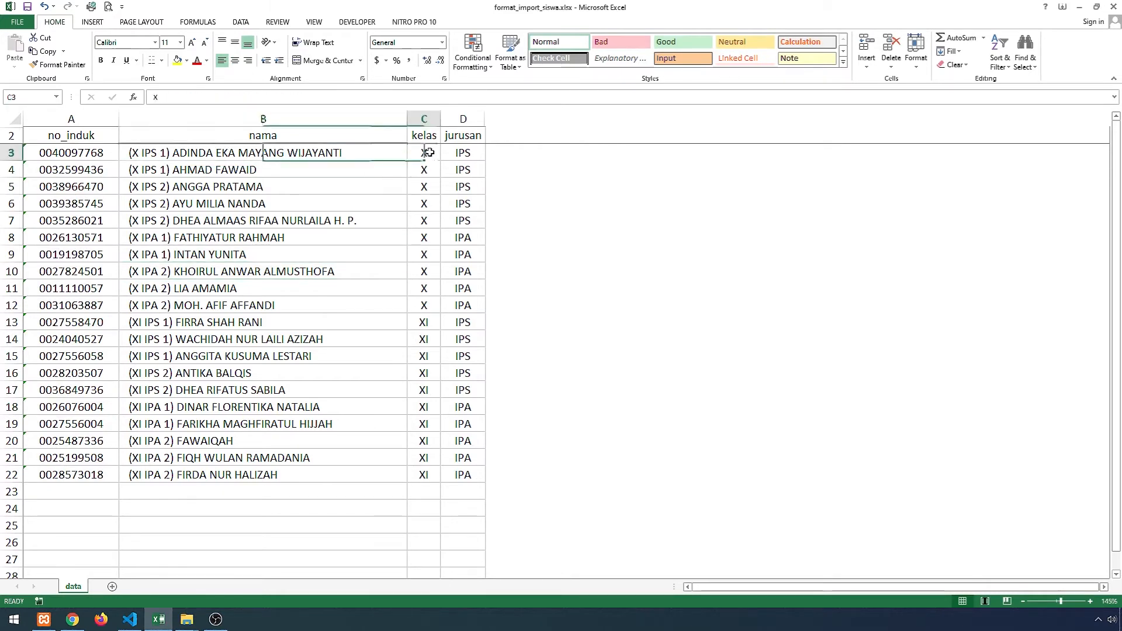
pyautogui.click(462, 153)
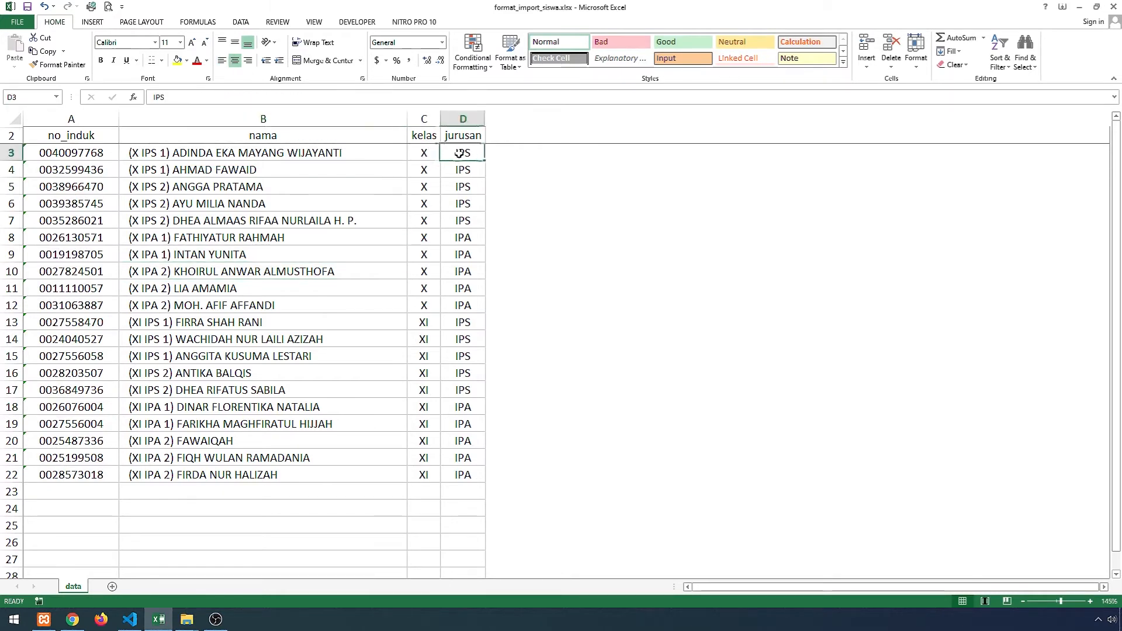
pyautogui.click(356, 285)
pyautogui.moveTo(295, 154); pyautogui.dragTo(311, 475)
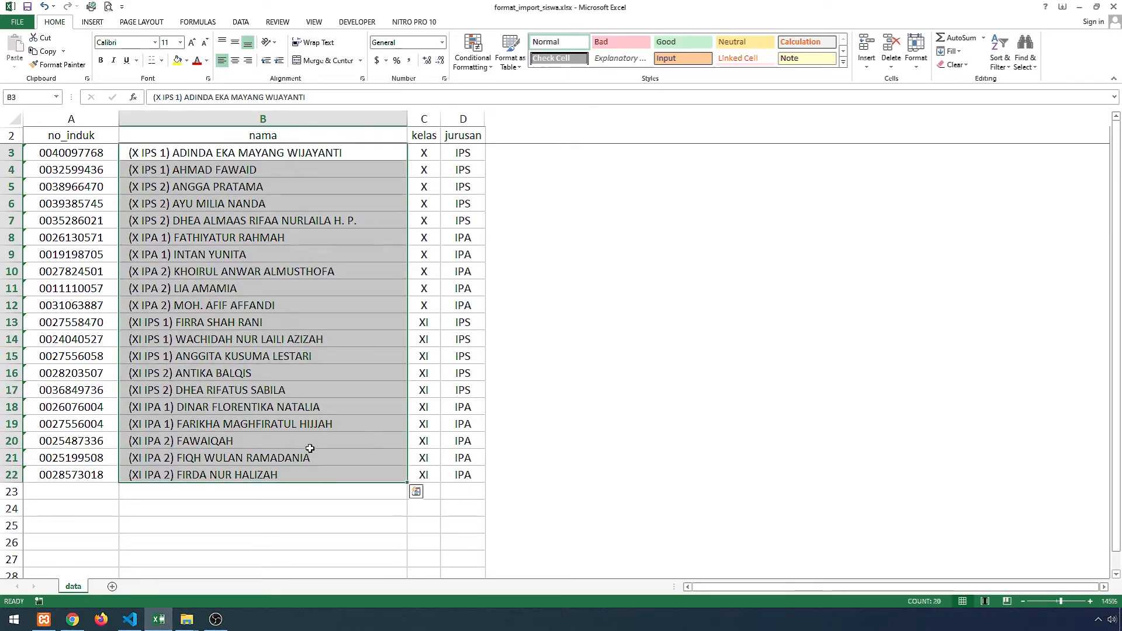
pyautogui.click(333, 396)
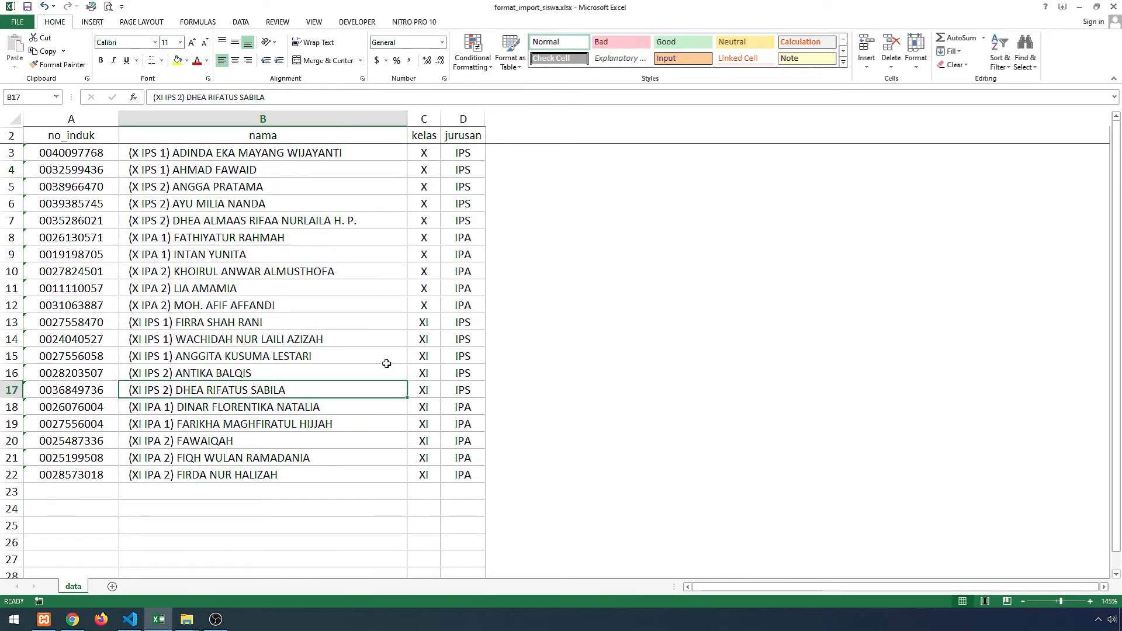
pyautogui.click(1112, 6)
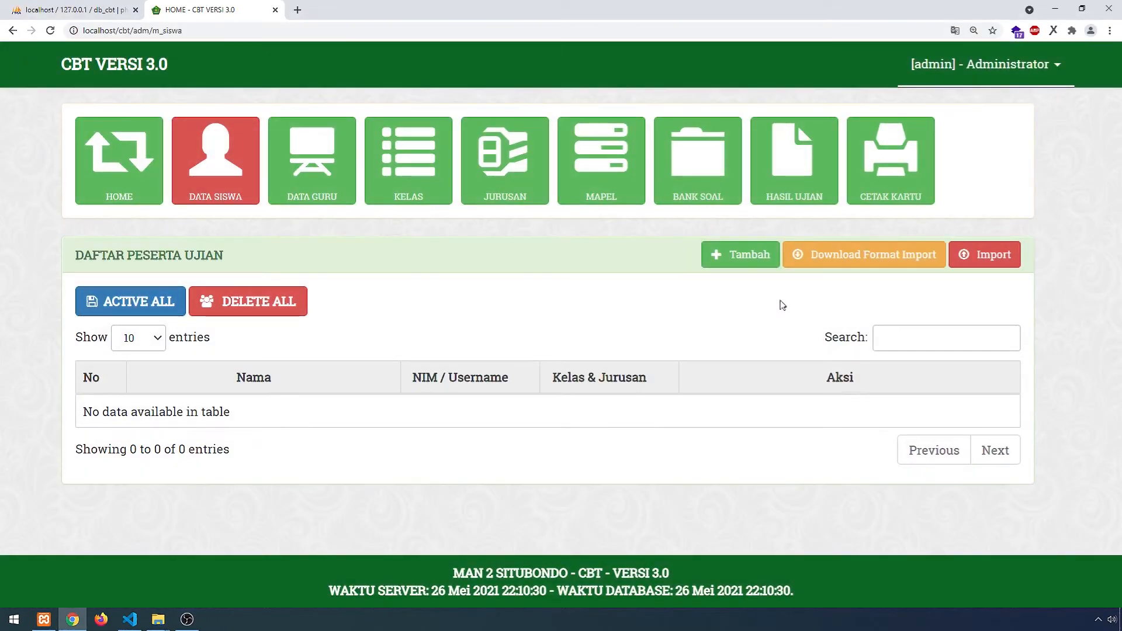
# - Attach format_import_siswa.xlsx from Downloads > Compressed to the student import form and submit it
pyautogui.click(983, 262)
pyautogui.click(378, 305)
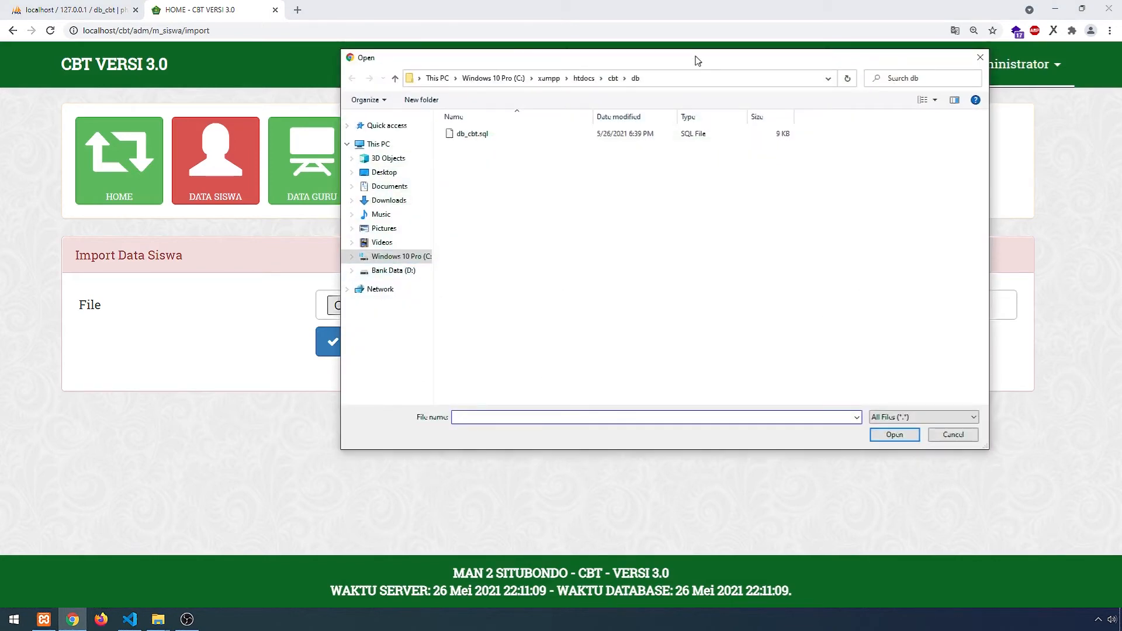
pyautogui.moveTo(696, 61); pyautogui.dragTo(795, 120)
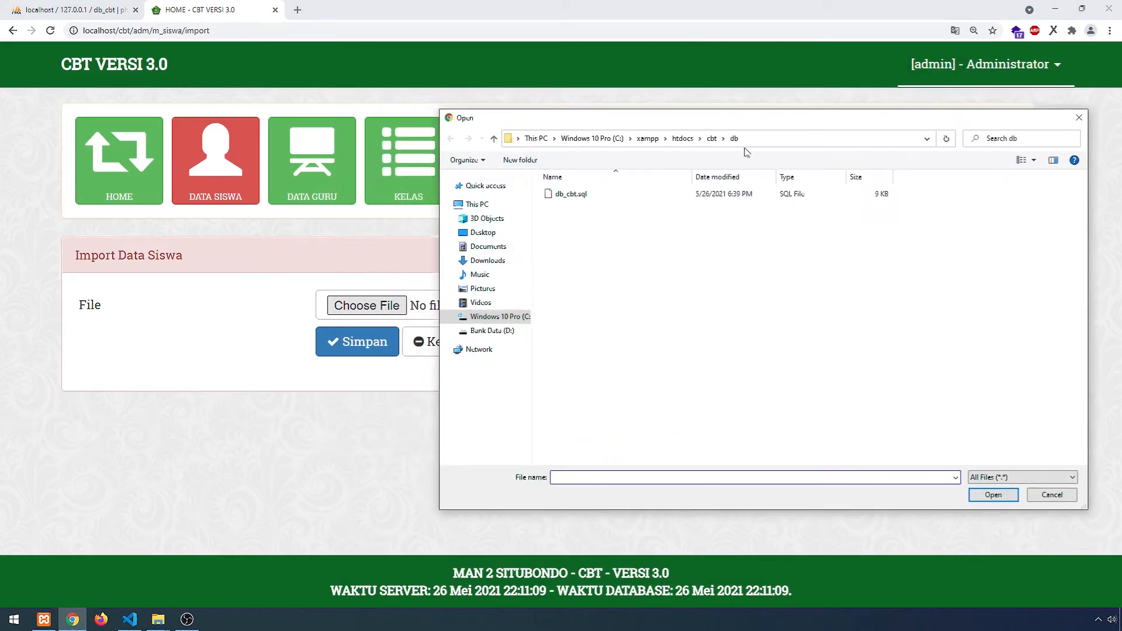
pyautogui.click(513, 261)
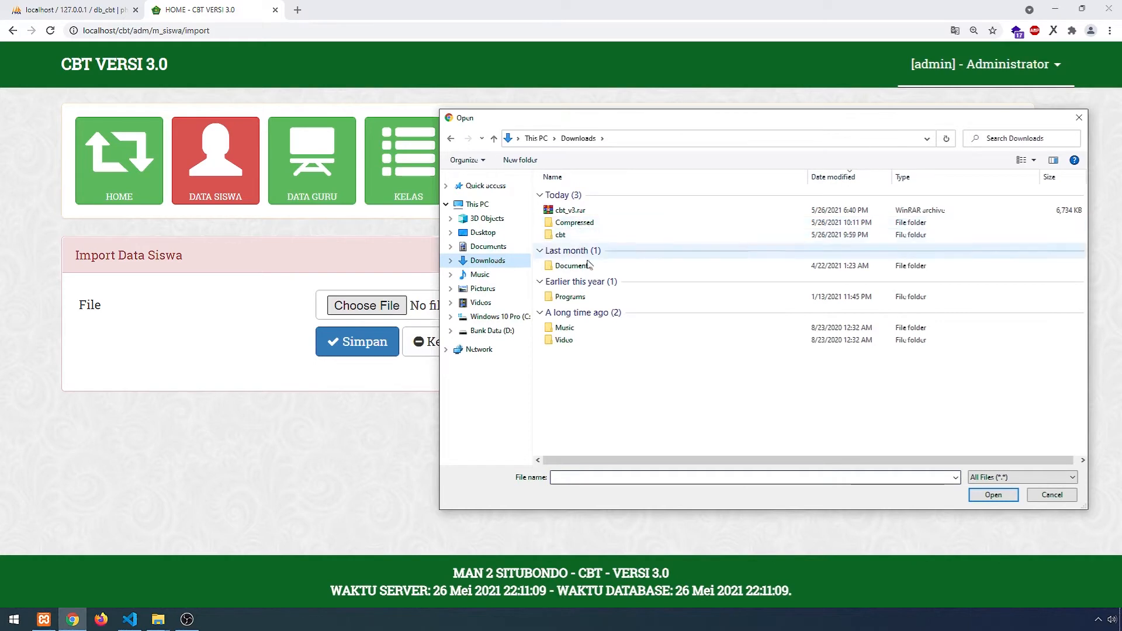
pyautogui.doubleClick(574, 226)
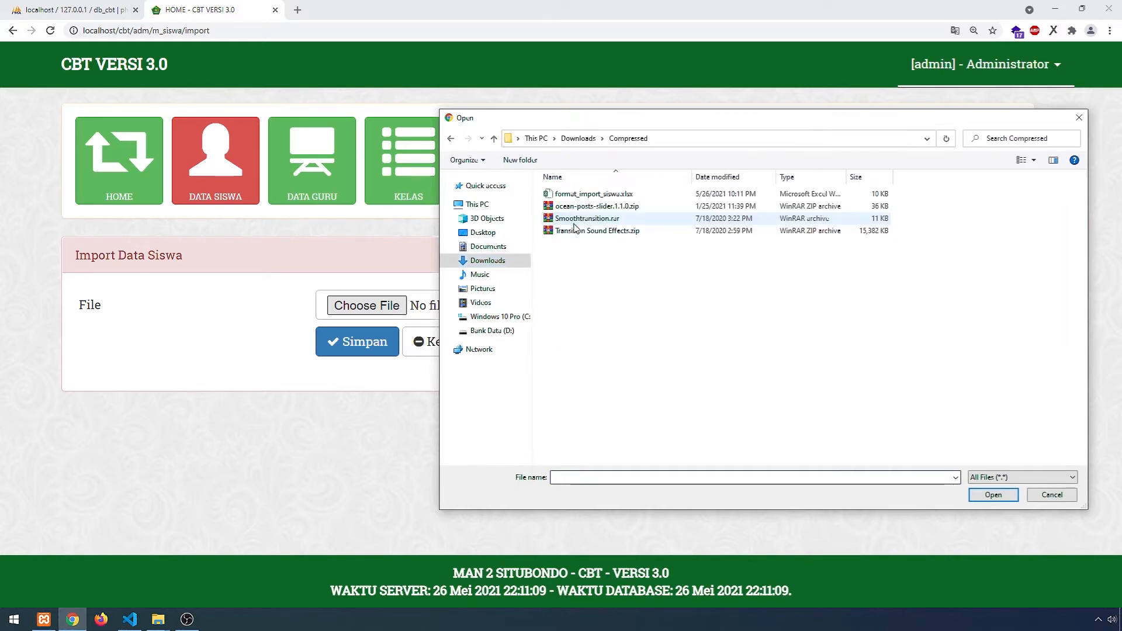
pyautogui.click(593, 194)
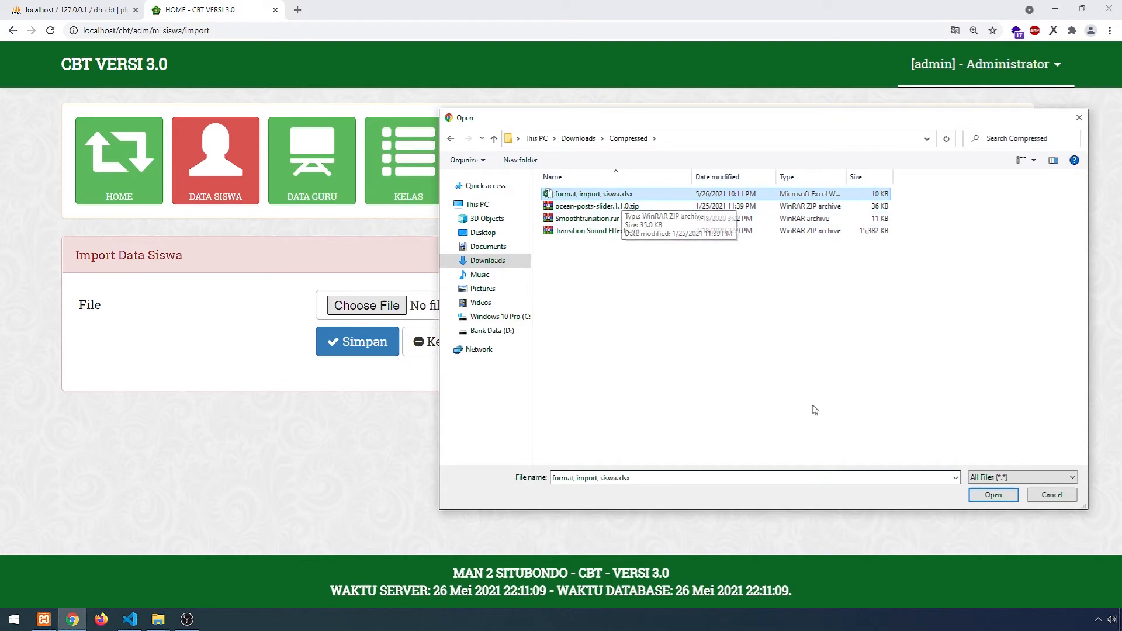
pyautogui.click(993, 494)
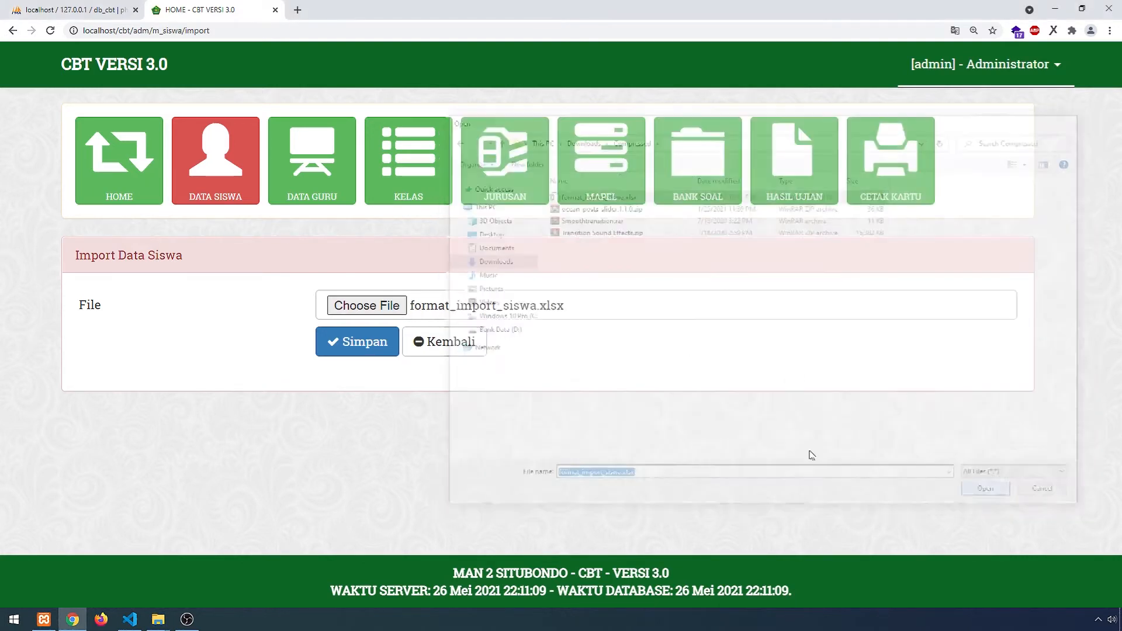
pyautogui.click(380, 351)
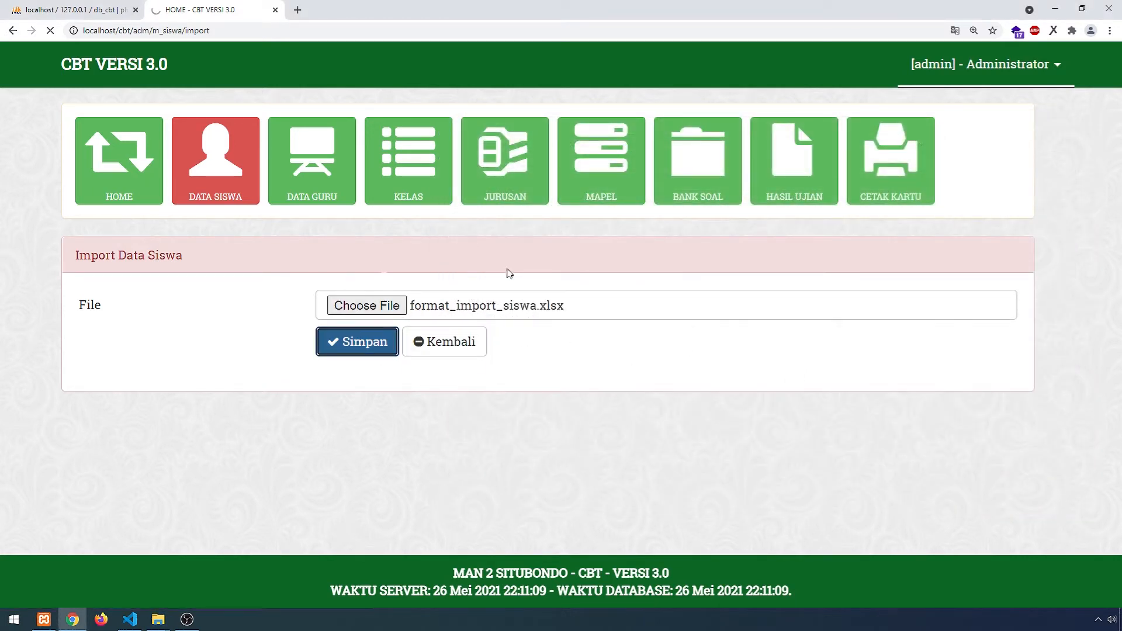
# - Review the imported student table, paging from entries 1–10 to entries 11–20
pyautogui.scroll(-4, 417, 320)
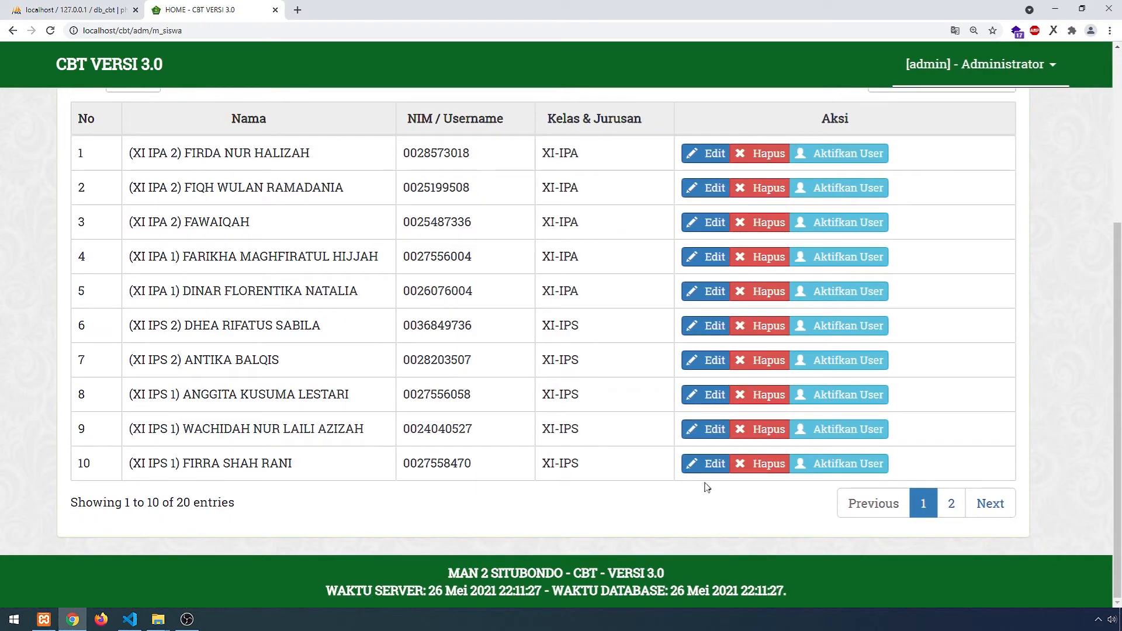
pyautogui.click(923, 503)
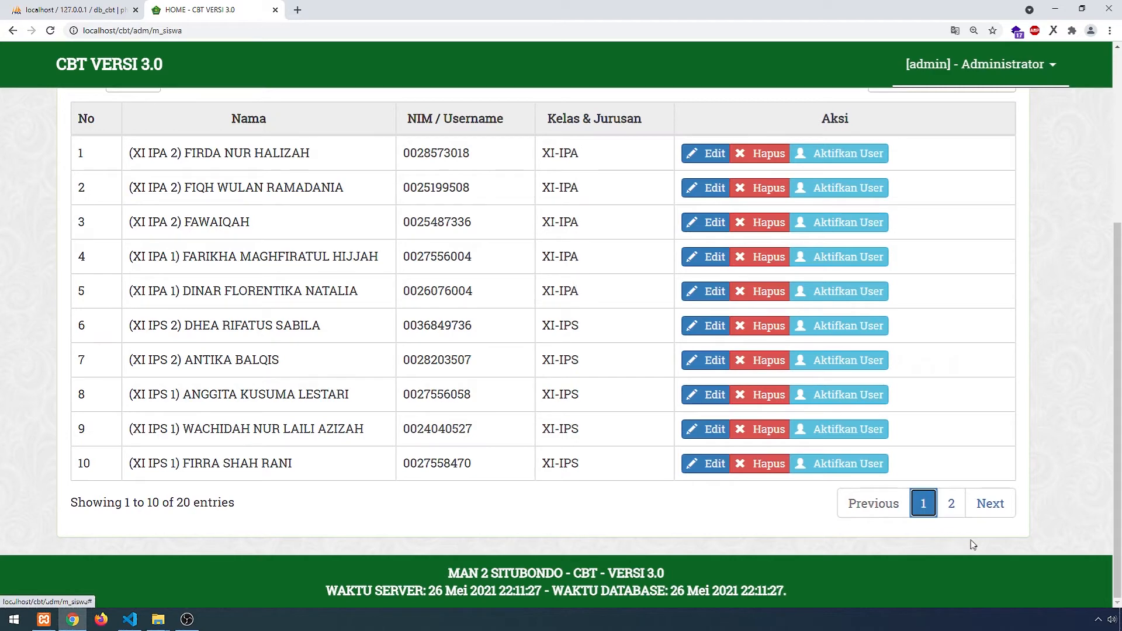
pyautogui.click(953, 507)
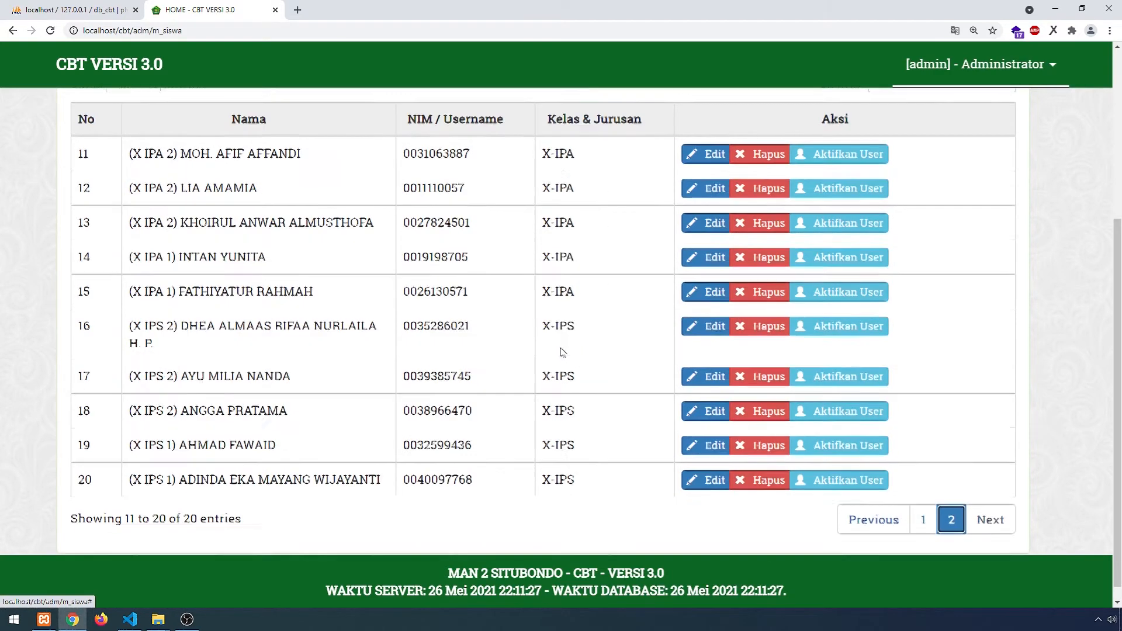
pyautogui.scroll(4, 584, 368)
pyautogui.scroll(-1, 535, 327)
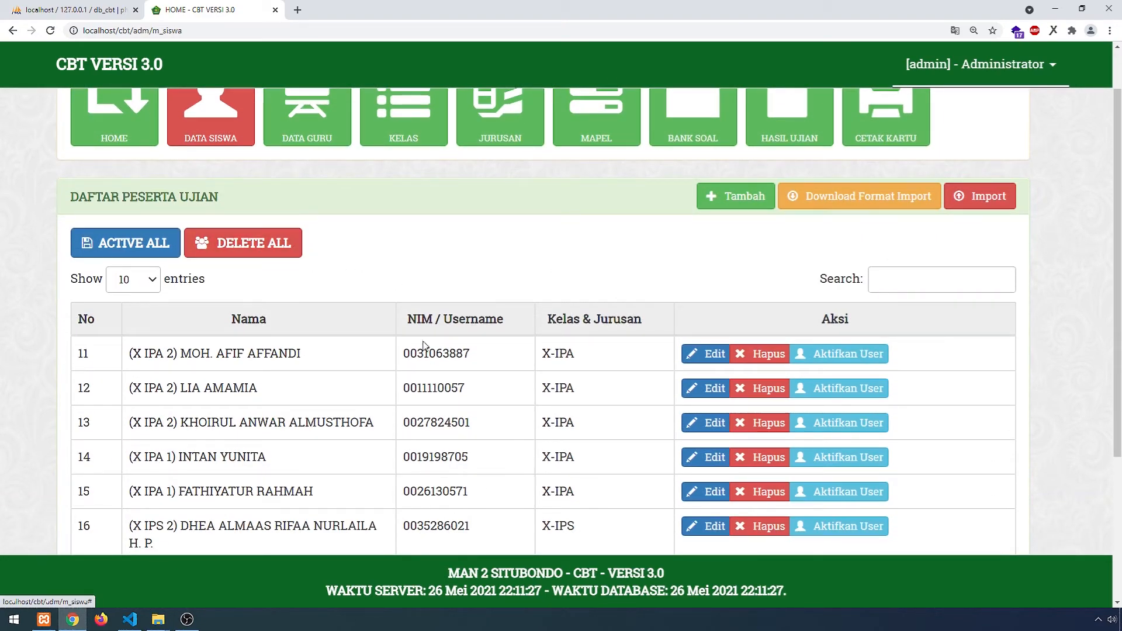
pyautogui.scroll(-4, 409, 350)
pyautogui.scroll(4, 456, 240)
pyautogui.scroll(-2, 409, 379)
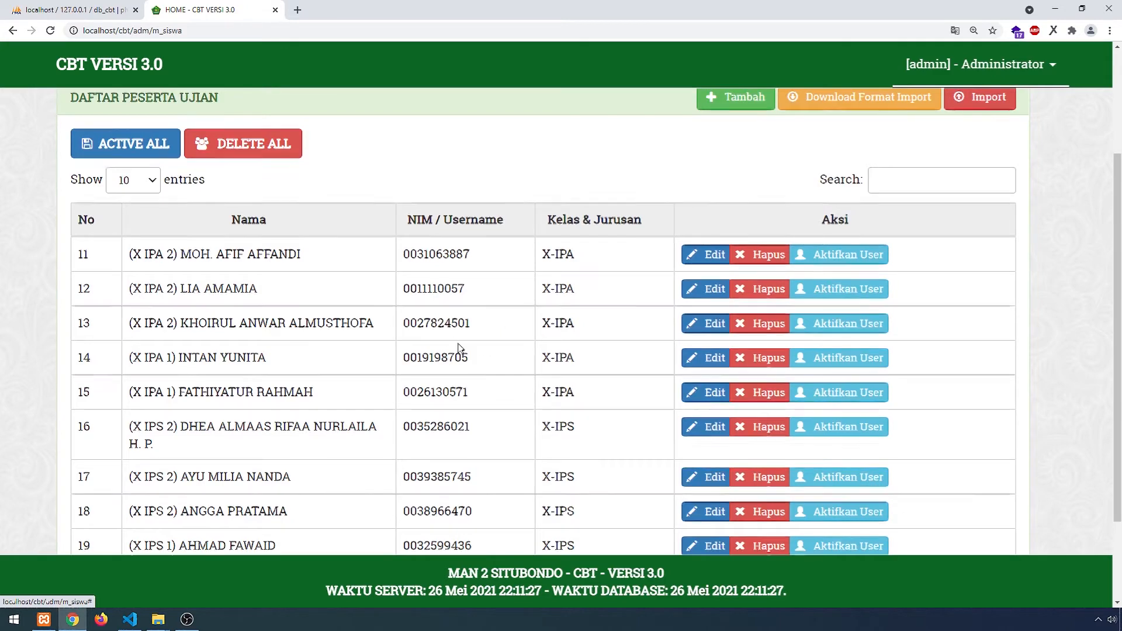
pyautogui.scroll(3, 420, 315)
# - Activate all exam participants at once with ACTIVE ALL
pyautogui.scroll(-2, 570, 358)
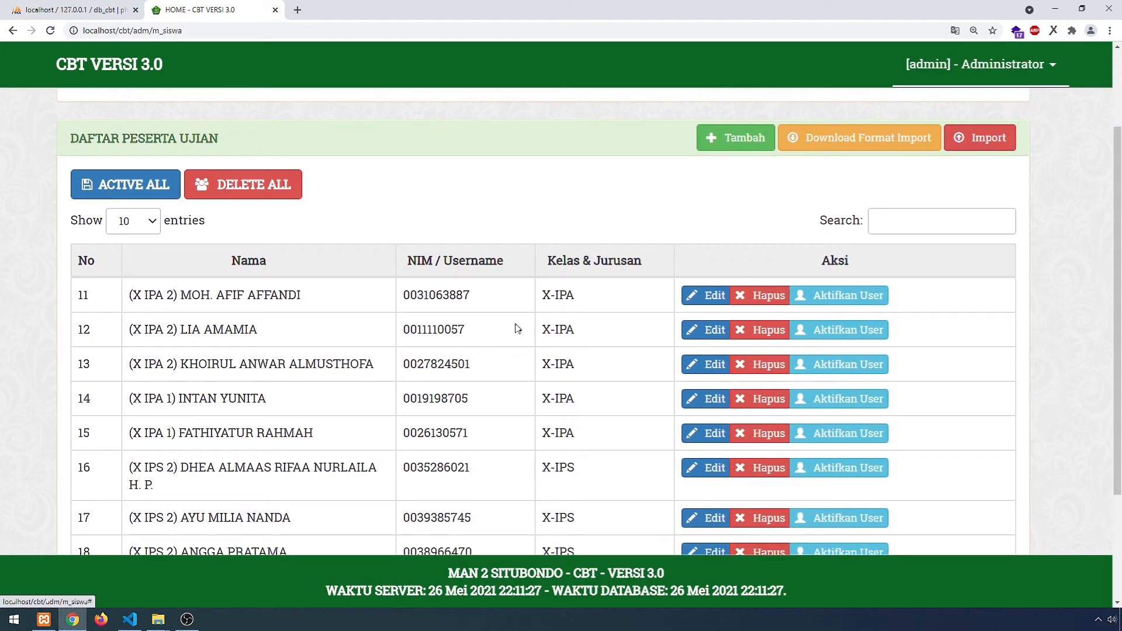
pyautogui.click(130, 186)
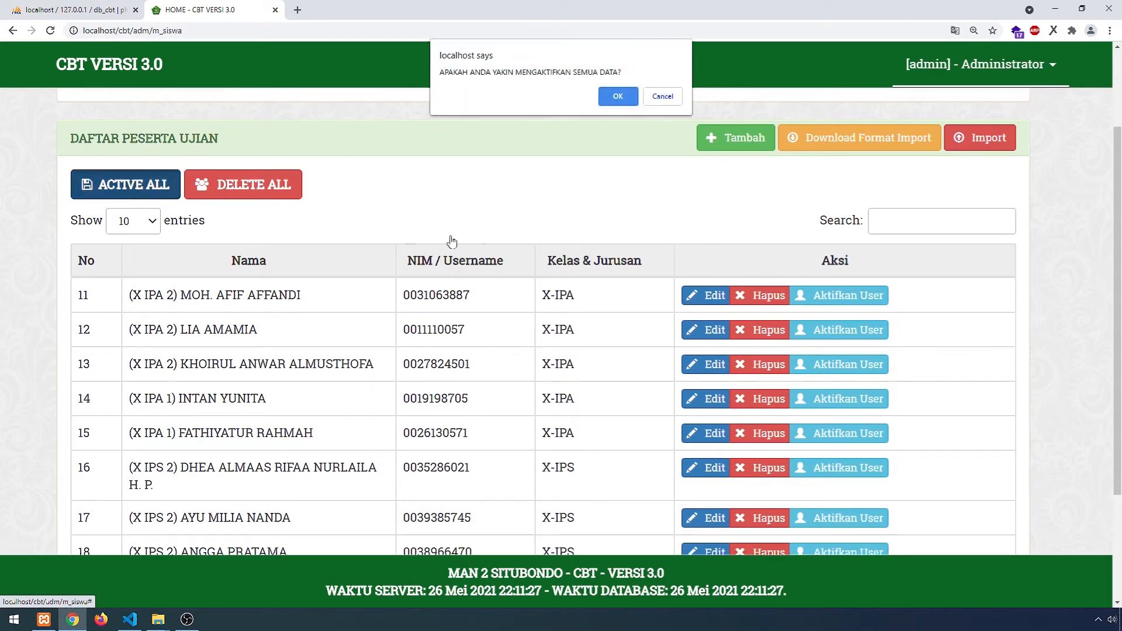
pyautogui.click(605, 103)
pyautogui.doubleClick(488, 268)
# - Close the subject settings window and select the Proktor teacher's username in the teacher list
pyautogui.scroll(2, 501, 292)
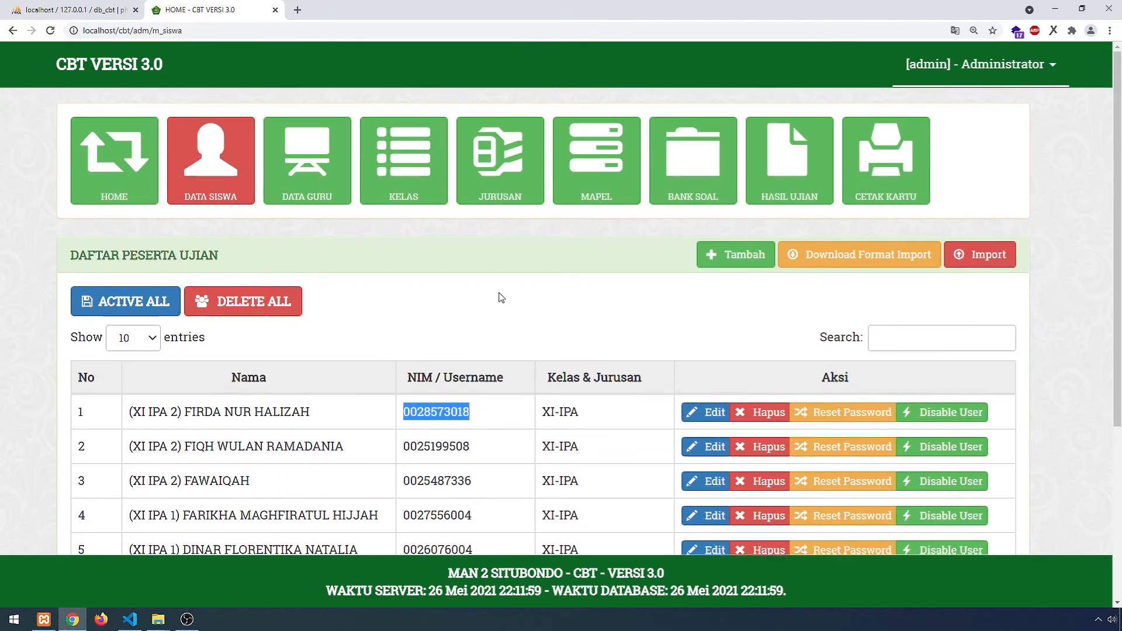
pyautogui.scroll(-2, 505, 356)
pyautogui.scroll(2, 531, 346)
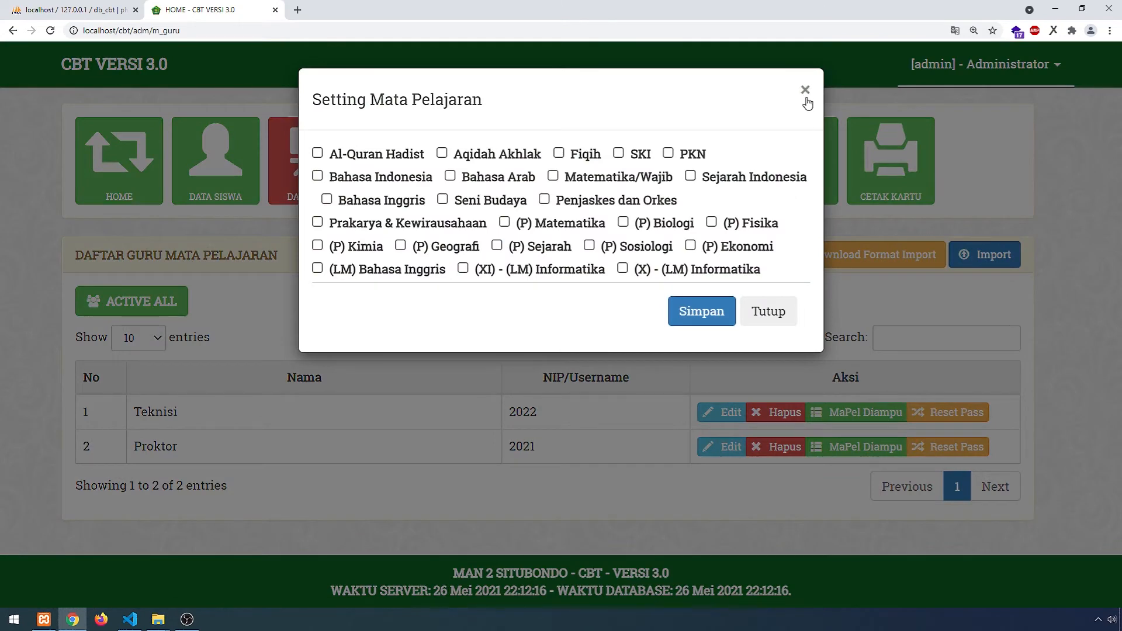
pyautogui.click(805, 90)
pyautogui.moveTo(543, 448); pyautogui.dragTo(511, 446)
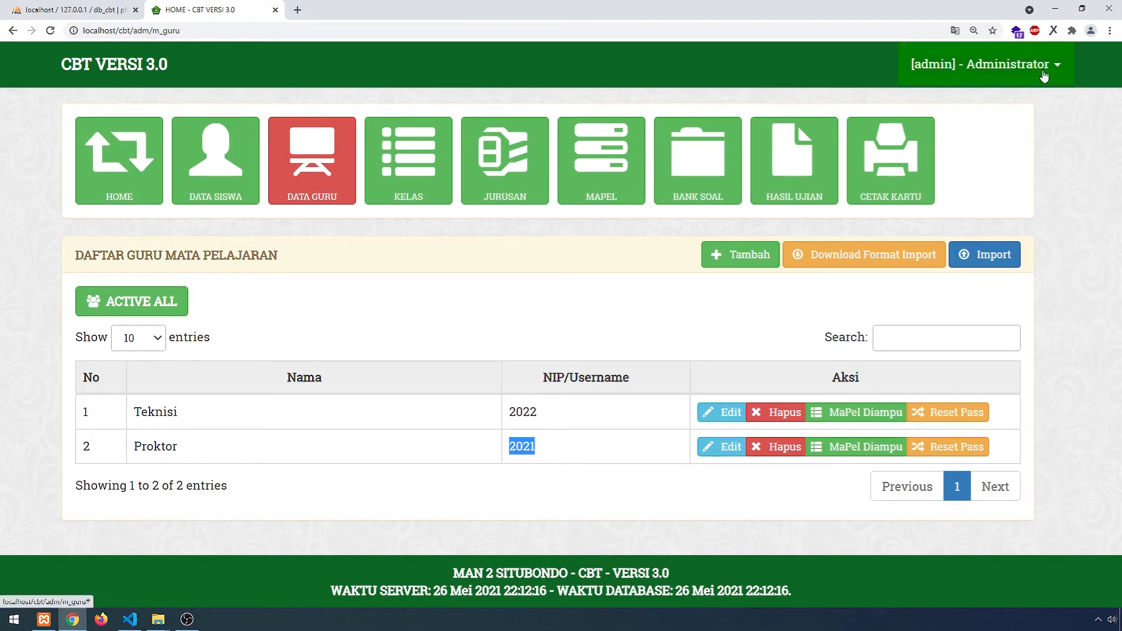
# - Log out the administrator and enter the Proktor account's username on the login form
pyautogui.click(1049, 66)
pyautogui.click(986, 133)
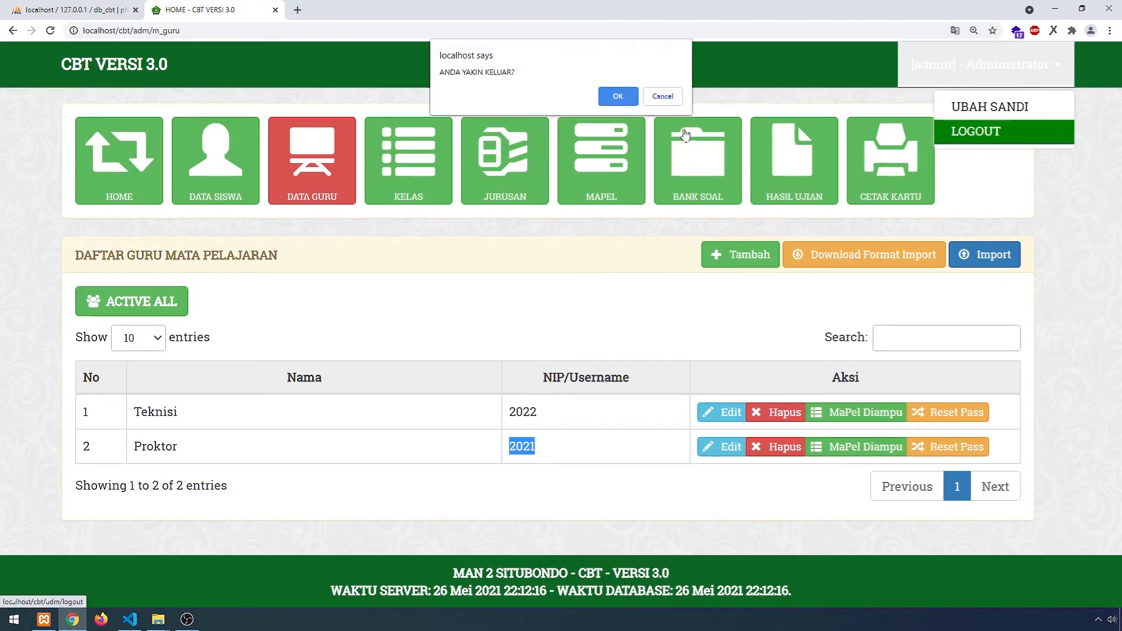
pyautogui.click(623, 94)
pyautogui.write('2021')
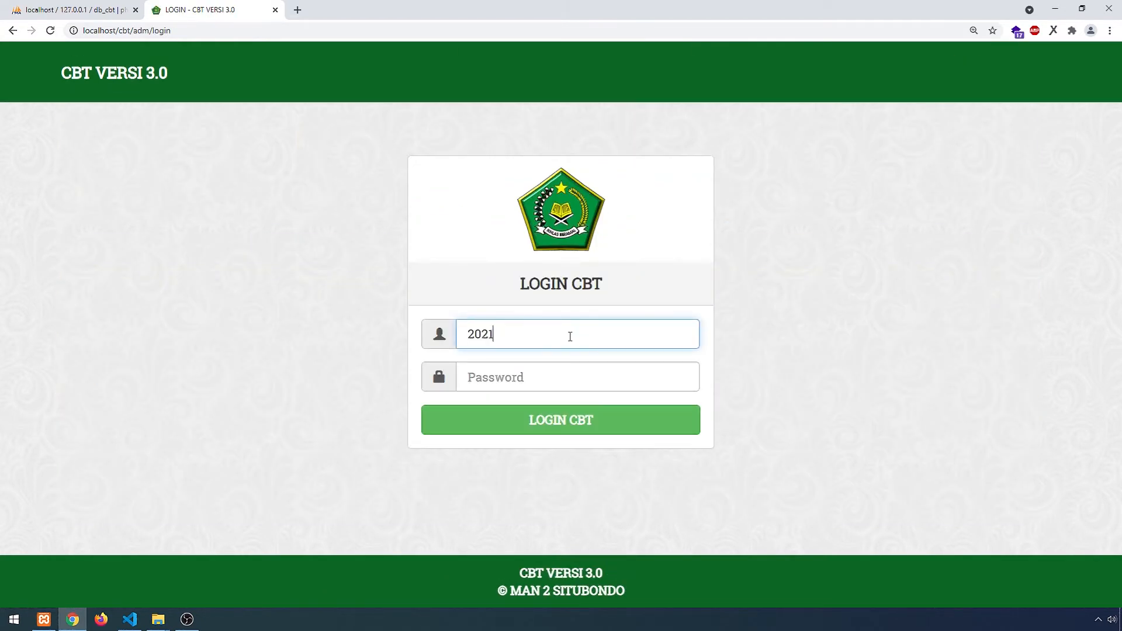
pyautogui.press('Tab')
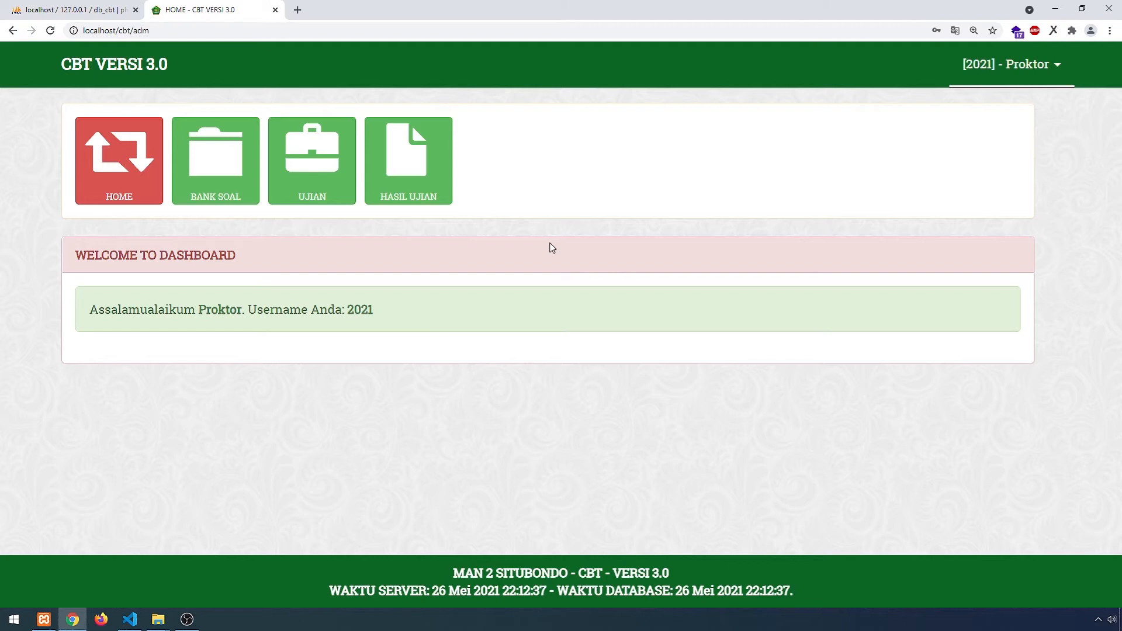
# - Browse the Bank Soal, Ujian and Hasil Ujian pages, ending on the empty question bank
pyautogui.click(217, 170)
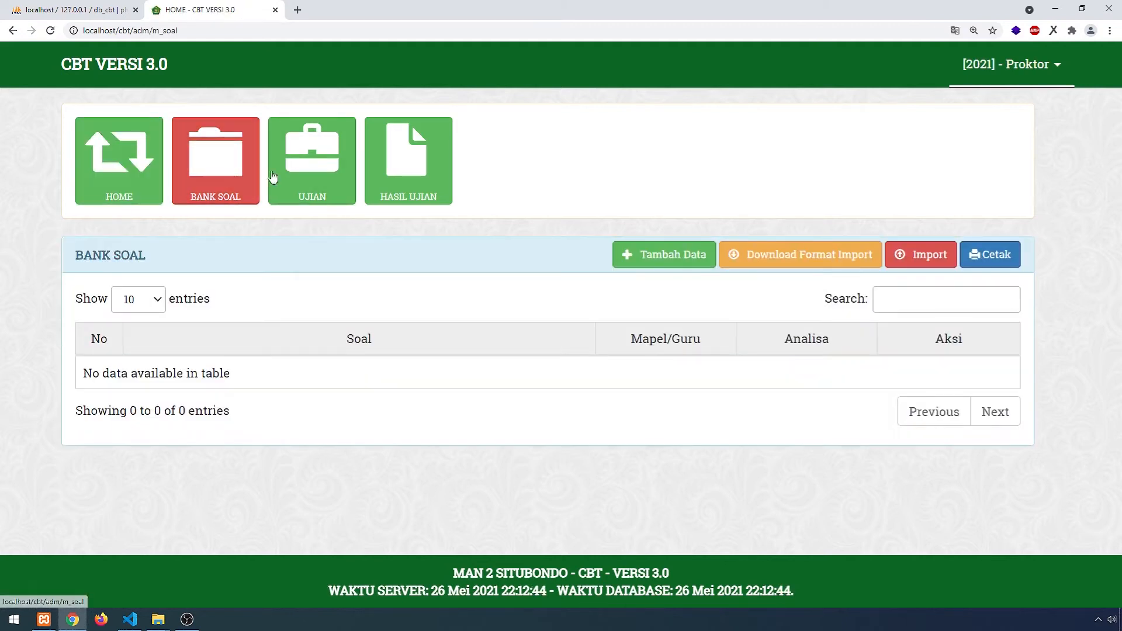
pyautogui.click(321, 173)
pyautogui.click(418, 175)
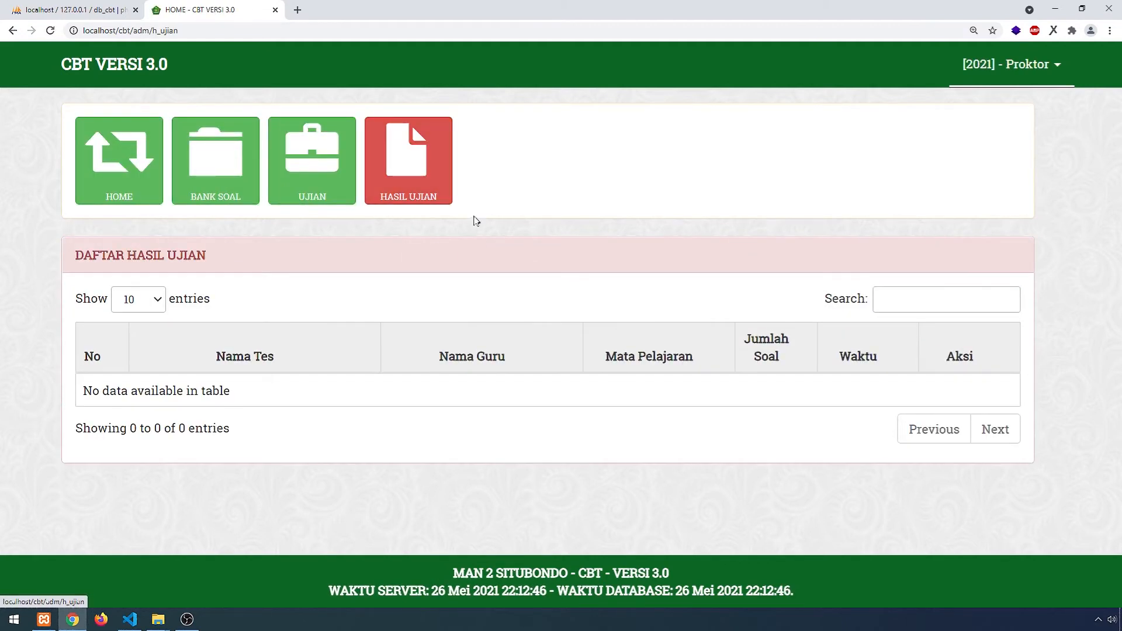
pyautogui.click(326, 180)
pyautogui.click(240, 180)
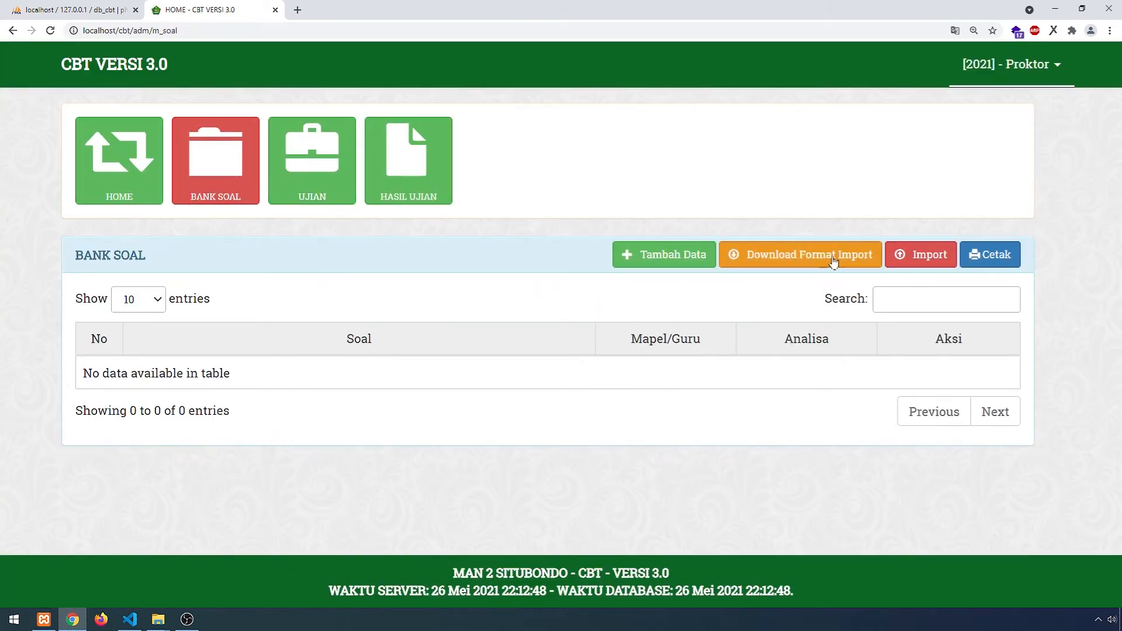
# - Start a new question and copy a query result message from phpMyAdmin
pyautogui.click(657, 260)
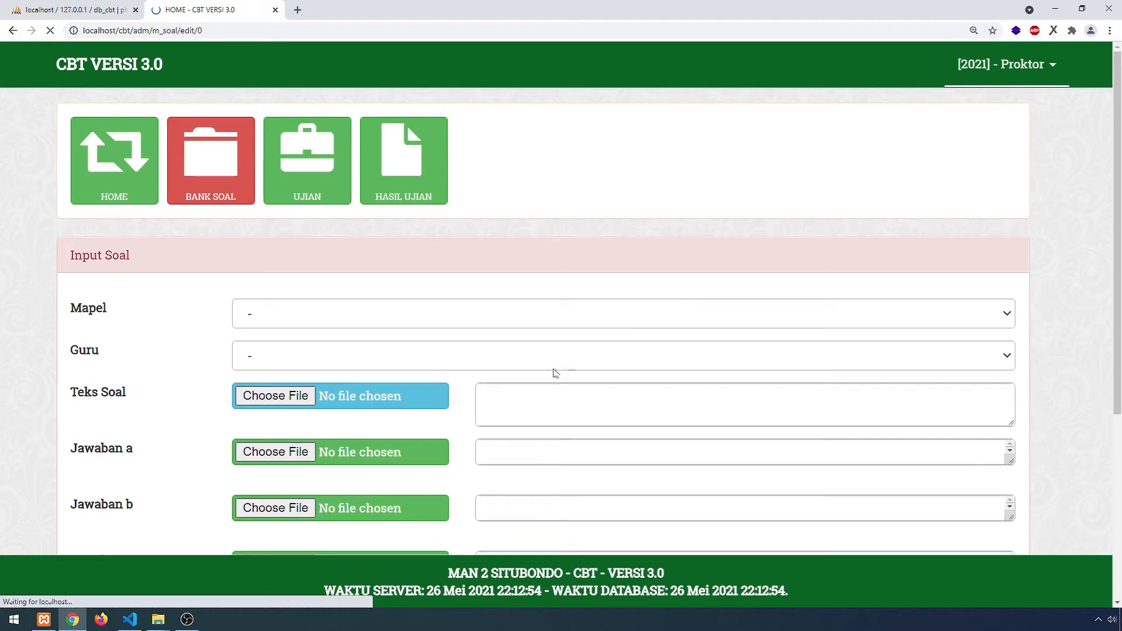
pyautogui.click(389, 321)
pyautogui.click(87, 10)
pyautogui.scroll(5, 279, 247)
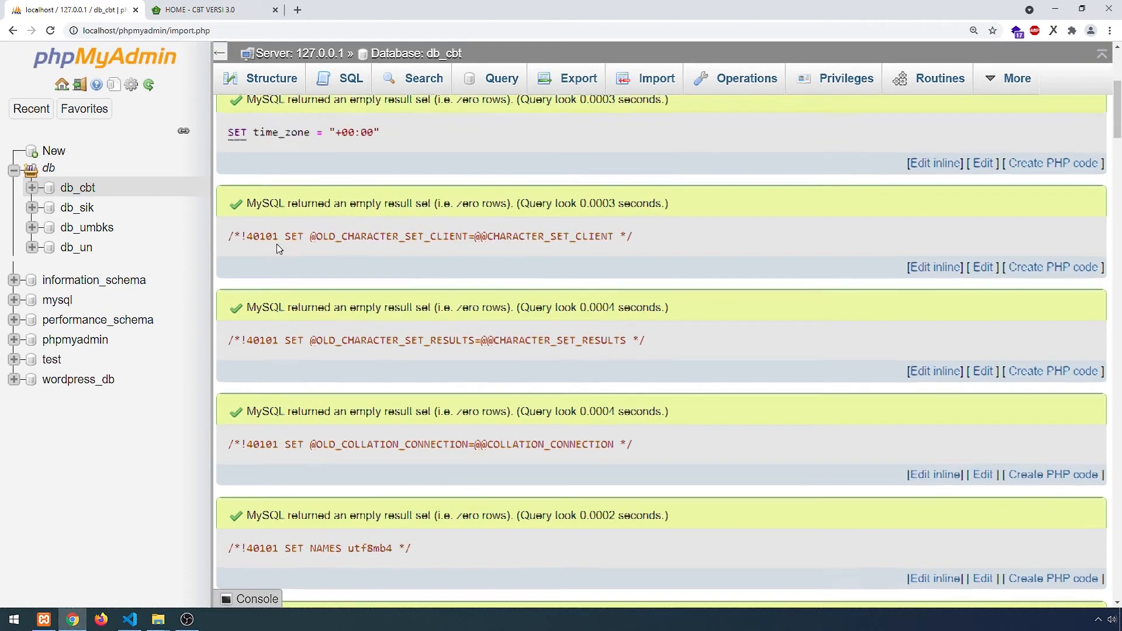
pyautogui.scroll(-4, 439, 189)
pyautogui.scroll(4, 525, 222)
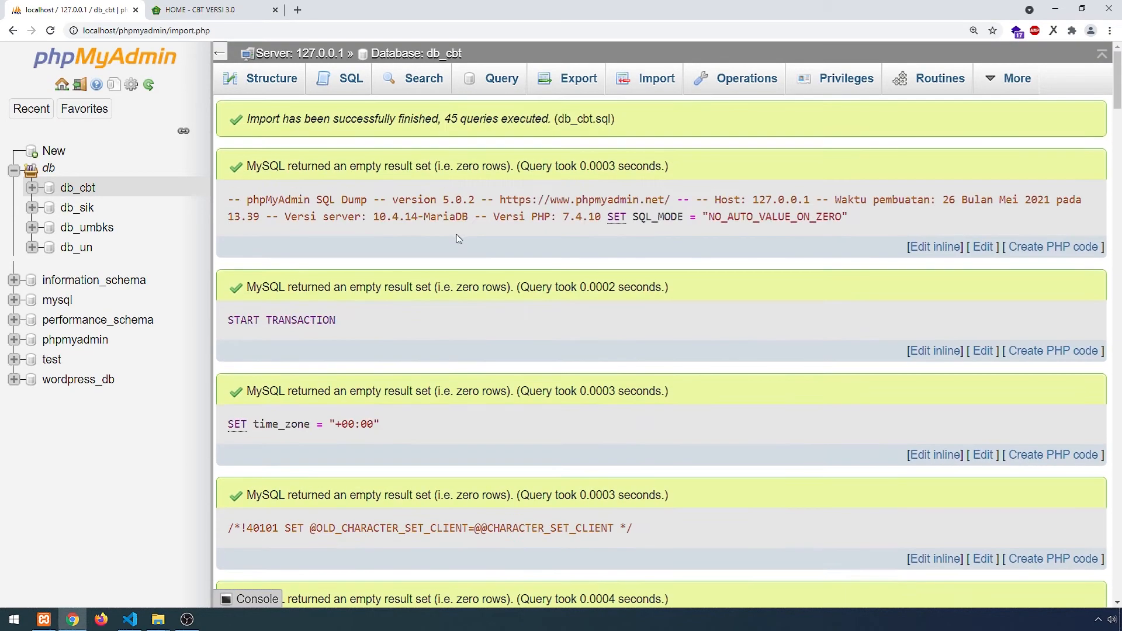
pyautogui.scroll(-1, 624, 246)
pyautogui.moveTo(667, 229); pyautogui.dragTo(245, 229)
pyautogui.click(672, 143)
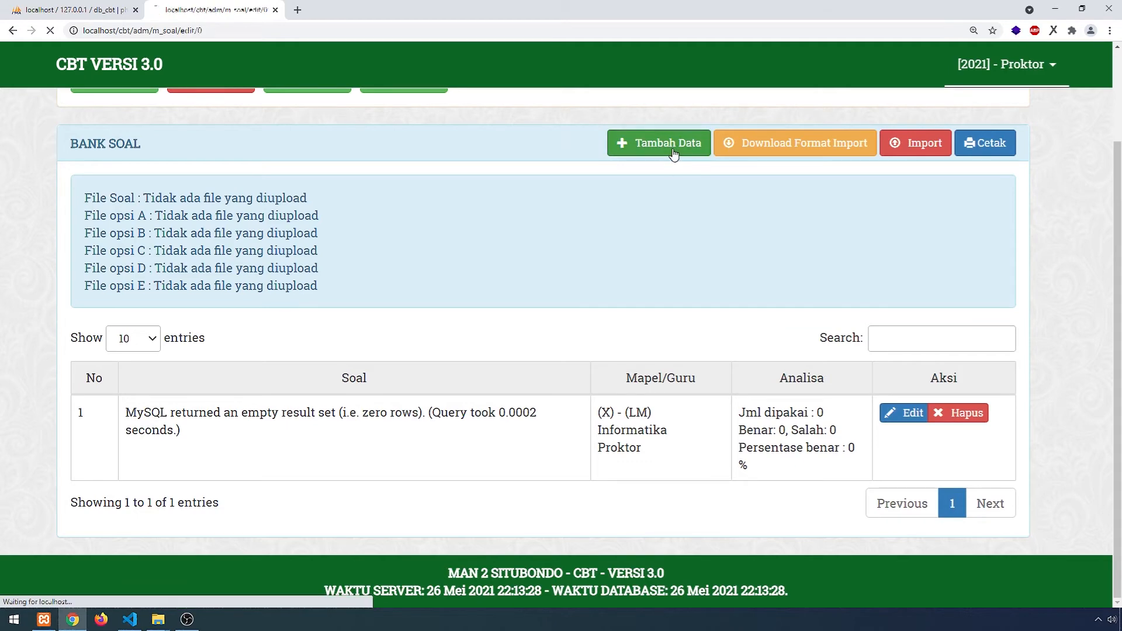
# - Set the question's subject to (XI) - (LM) Informatika and its teacher to Proktor
pyautogui.click(346, 315)
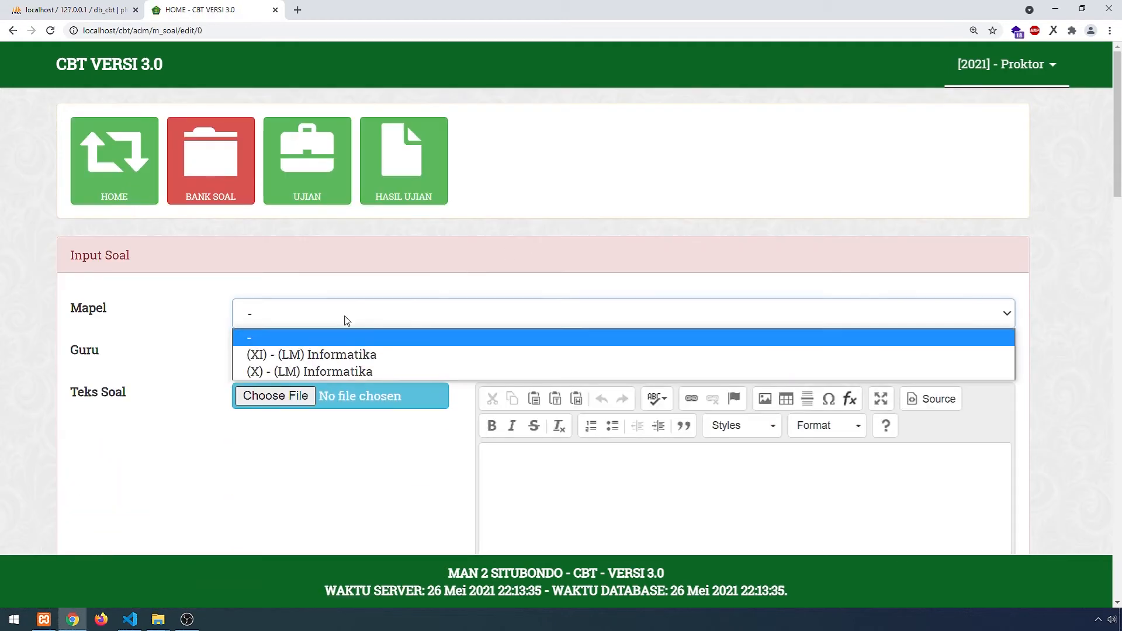
pyautogui.click(333, 359)
pyautogui.click(369, 356)
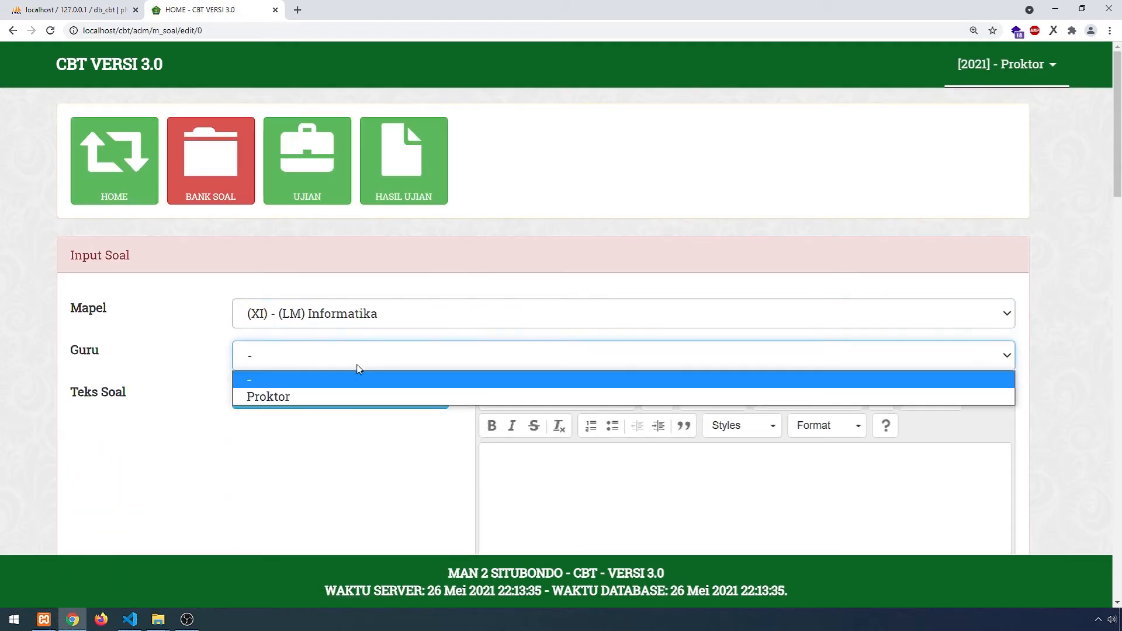
pyautogui.click(380, 397)
pyautogui.scroll(-1, 1014, 450)
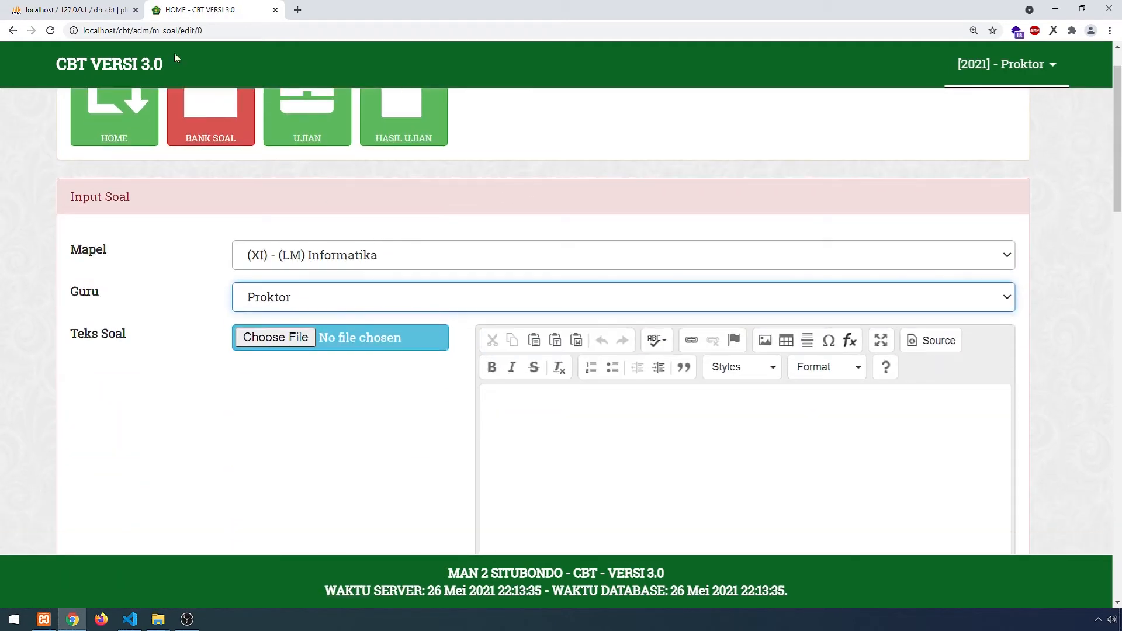
# - Copy the phpMyAdmin import success message and paste it as the question text and answer a
pyautogui.click(76, 10)
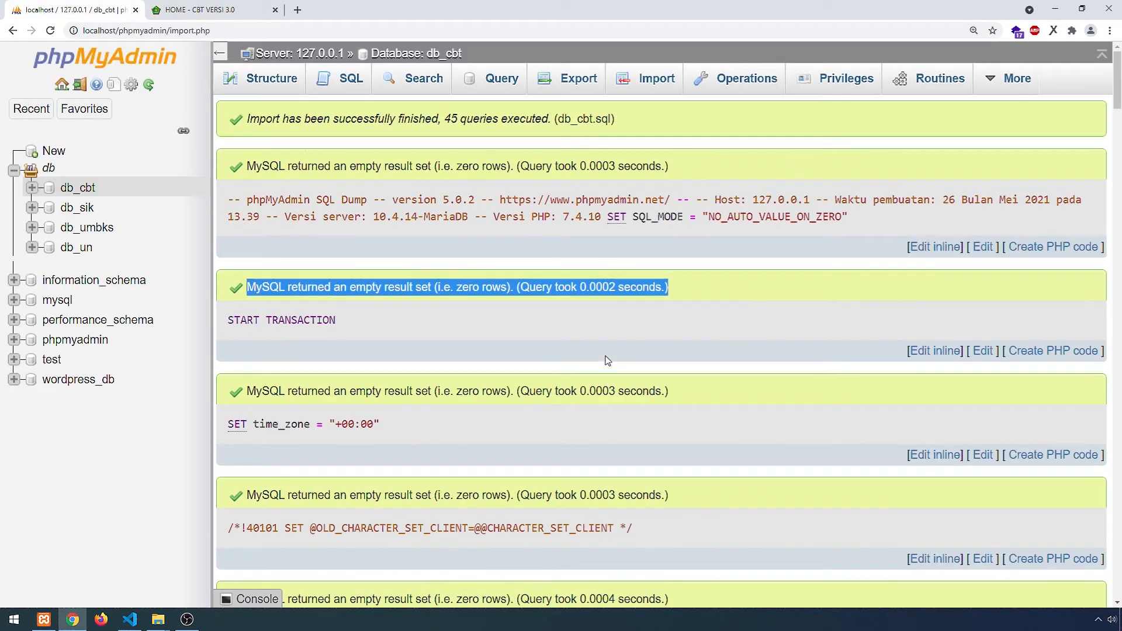
pyautogui.moveTo(616, 120); pyautogui.dragTo(253, 119)
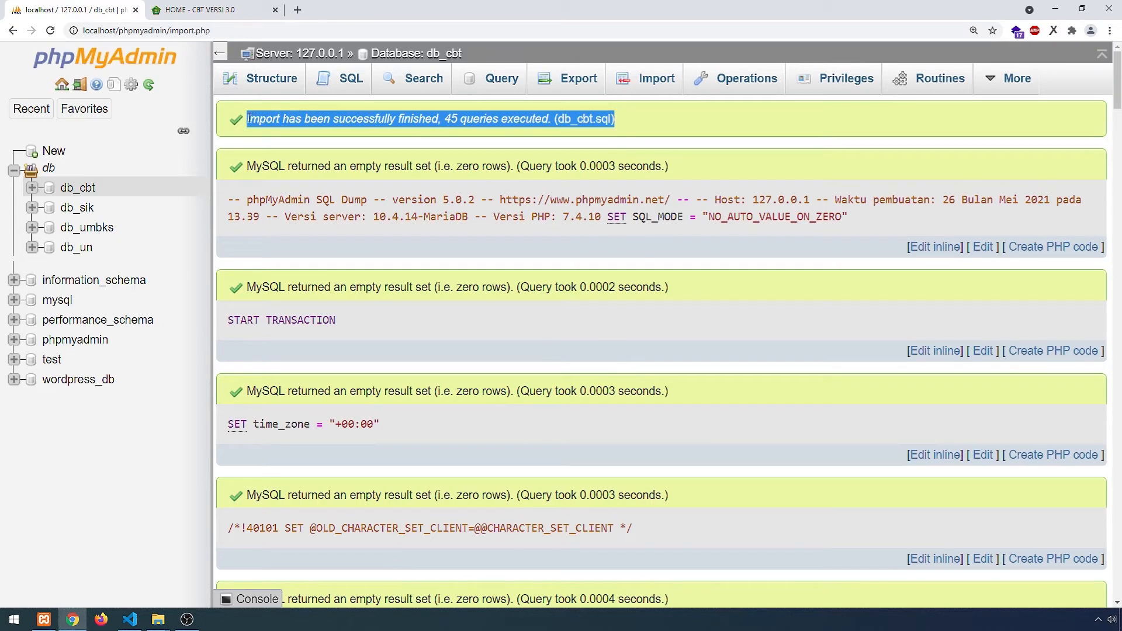
pyautogui.click(222, 10)
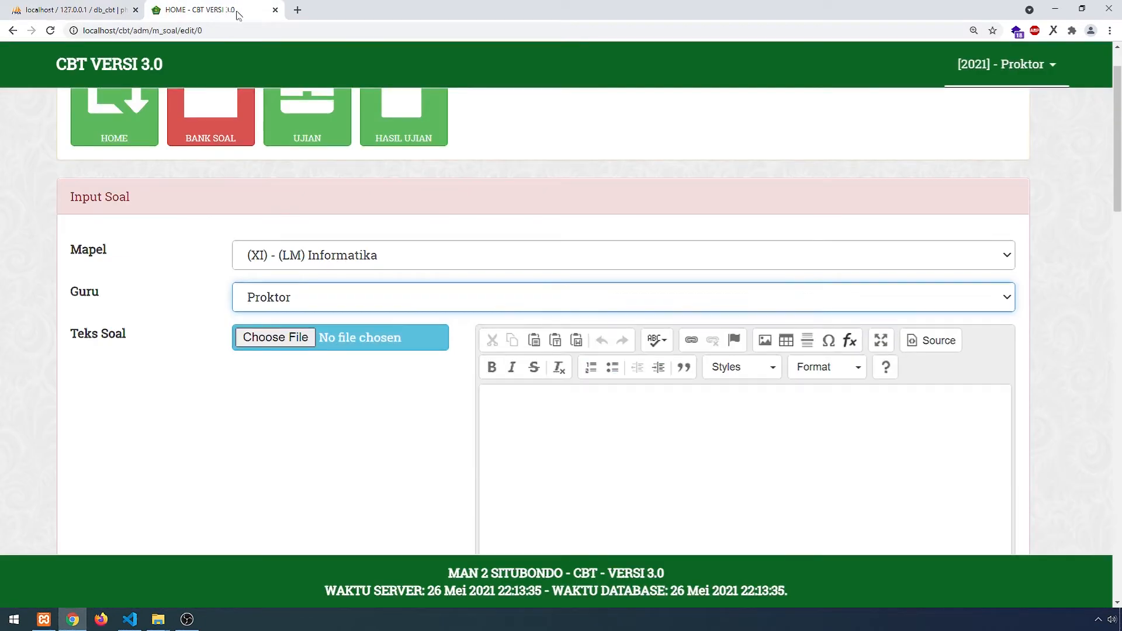
pyautogui.click(540, 401)
pyautogui.write('Import has been successfully finished, 45 queries executed. (db_cbt.sql)')
pyautogui.scroll(-5, 540, 403)
pyautogui.click(592, 404)
pyautogui.write('Import has been successfully finished, 45 queries executed. (db_cbt.sql)')
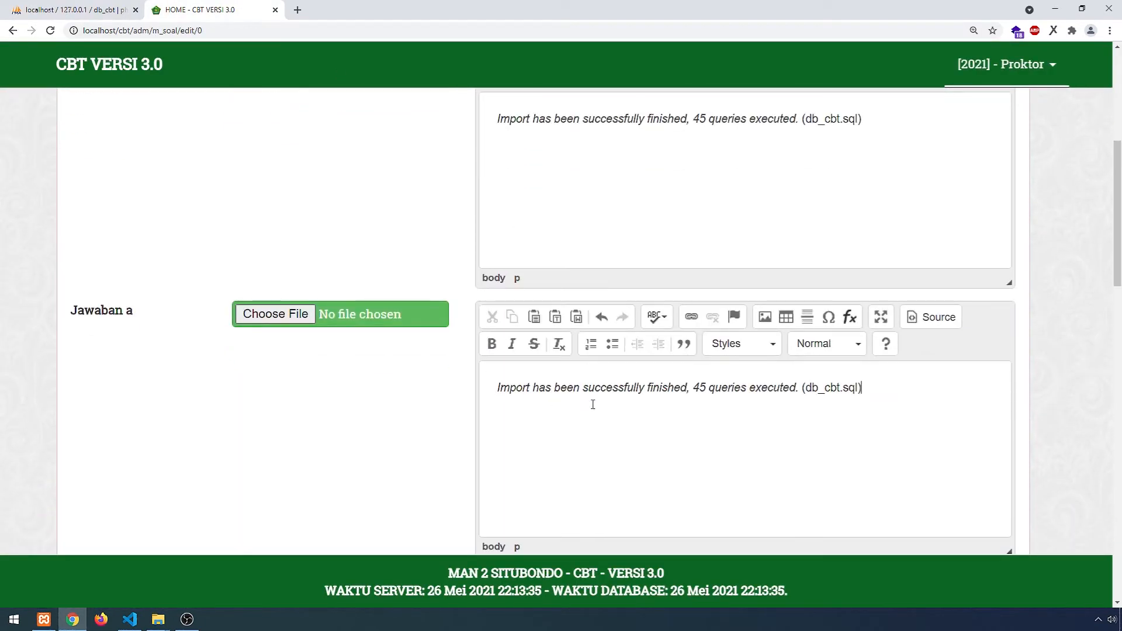
# - Paste the same message into answers b through e and save the question
pyautogui.scroll(-6, 592, 404)
pyautogui.click(578, 374)
pyautogui.write('Import has been successfully finished, 45 queries executed. (db_cbt.sql)')
pyautogui.scroll(-3, 578, 374)
pyautogui.click(571, 413)
pyautogui.write('Import has been successfully finished, 45 queries executed. (db_cbt.sql)')
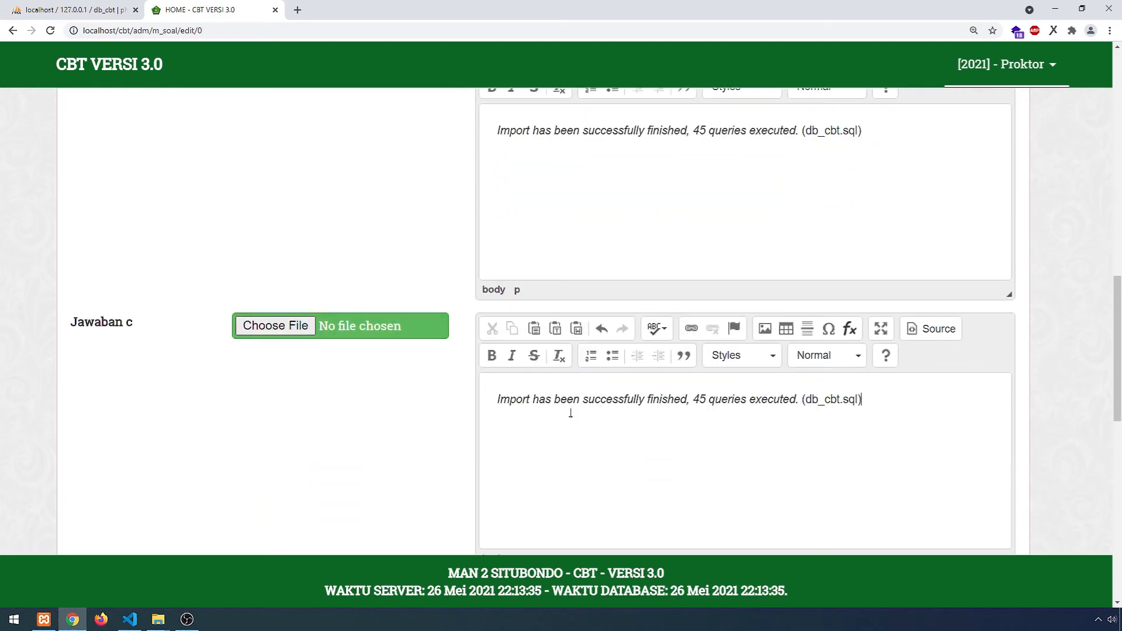
pyautogui.scroll(-5, 570, 409)
pyautogui.click(558, 365)
pyautogui.scroll(-4, 561, 367)
pyautogui.click(550, 342)
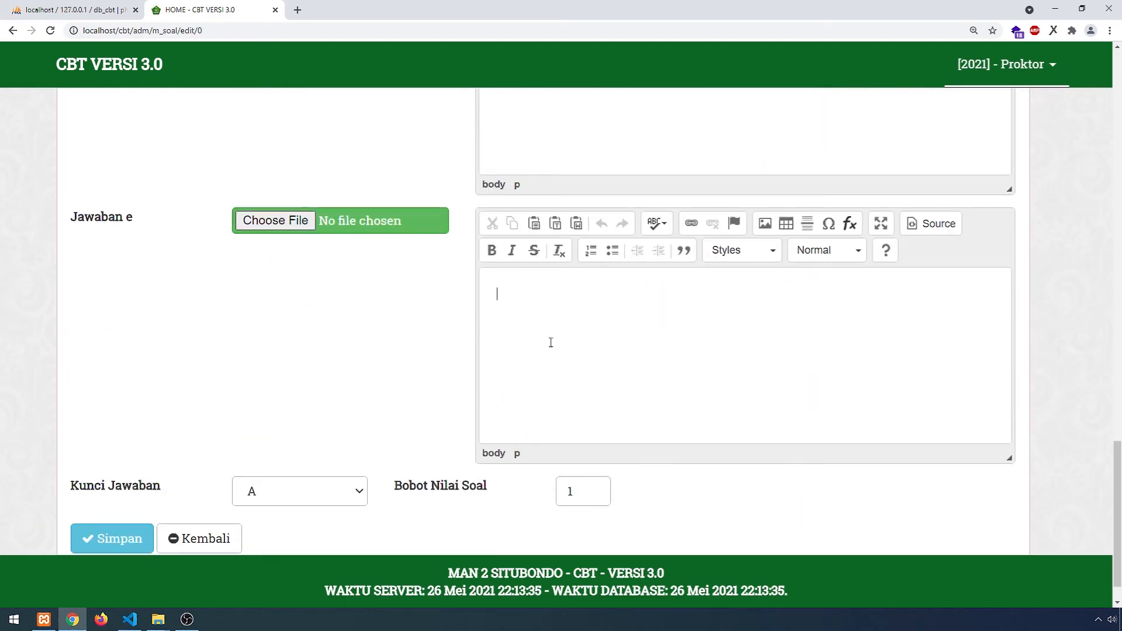
pyautogui.write('Import has been successfully finished, 45 queries executed. (db_cbt.sql)')
pyautogui.scroll(-2, 551, 343)
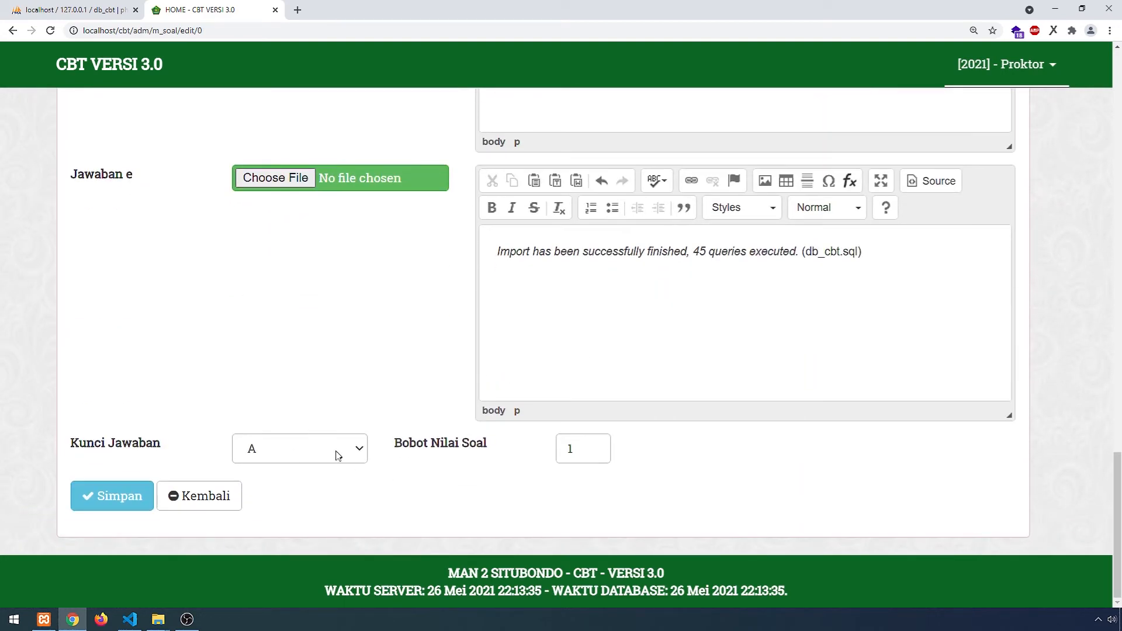
pyautogui.click(120, 502)
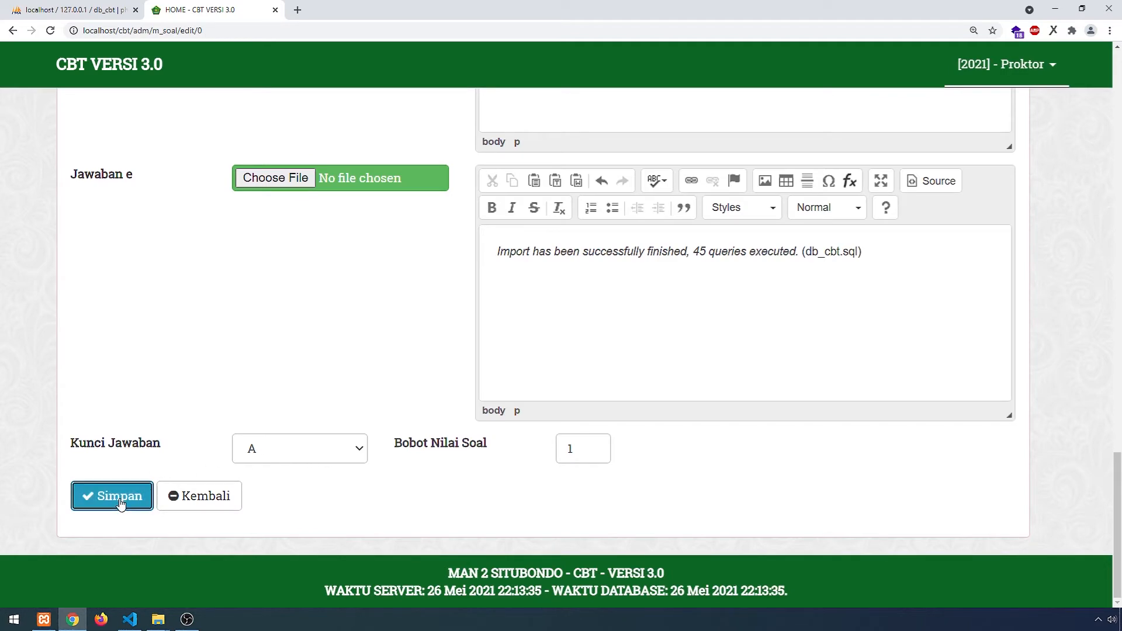
# - Scroll through the two Informatika questions in the bank, then go to the exam list
pyautogui.scroll(-3, 587, 403)
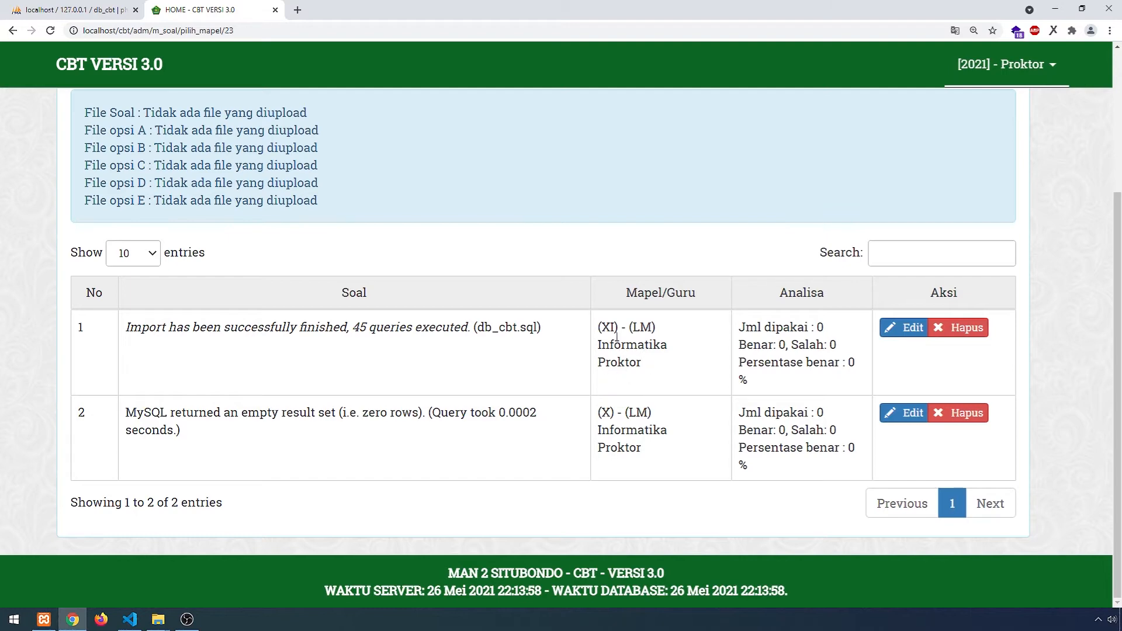
pyautogui.scroll(3, 623, 410)
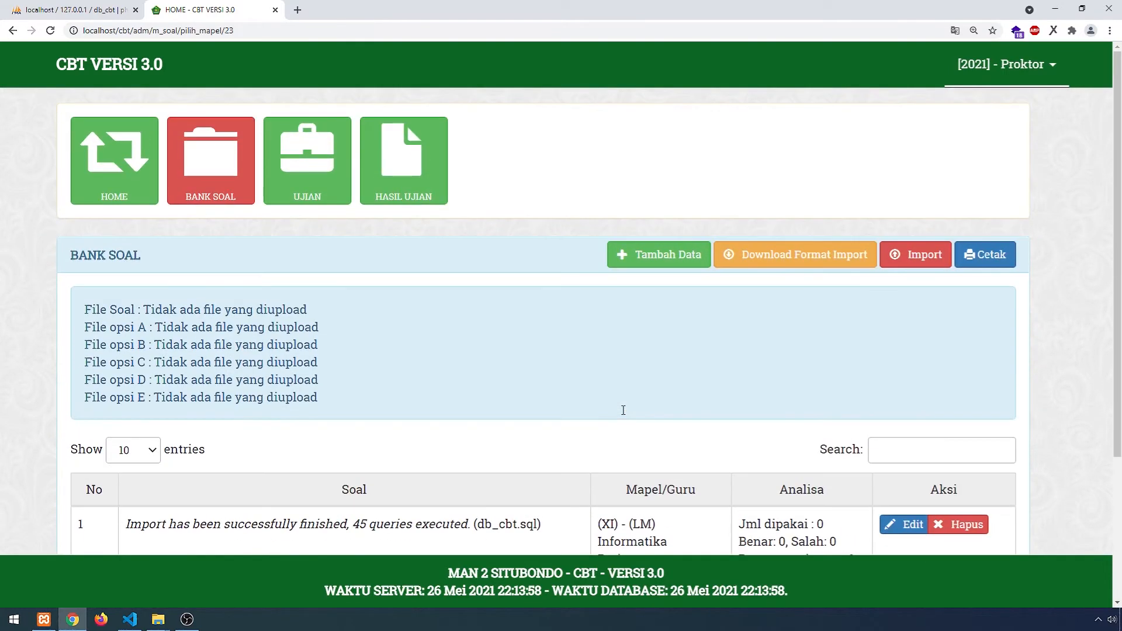
pyautogui.click(332, 188)
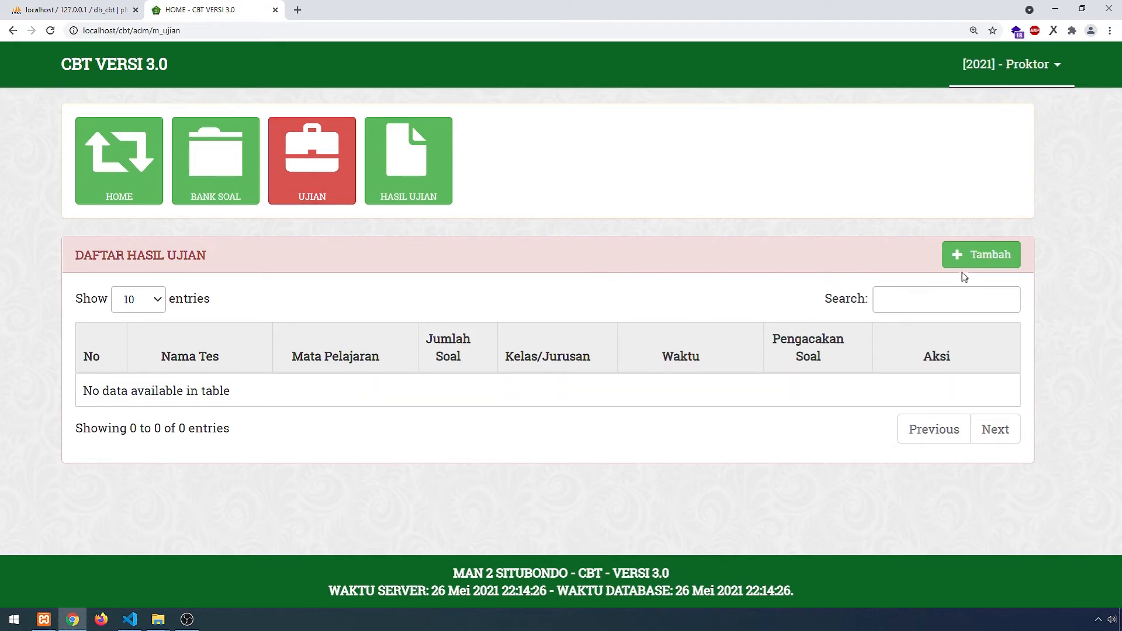
# - Start a new exam named '[PAT] [X]- INFORMATIKA'
pyautogui.click(975, 260)
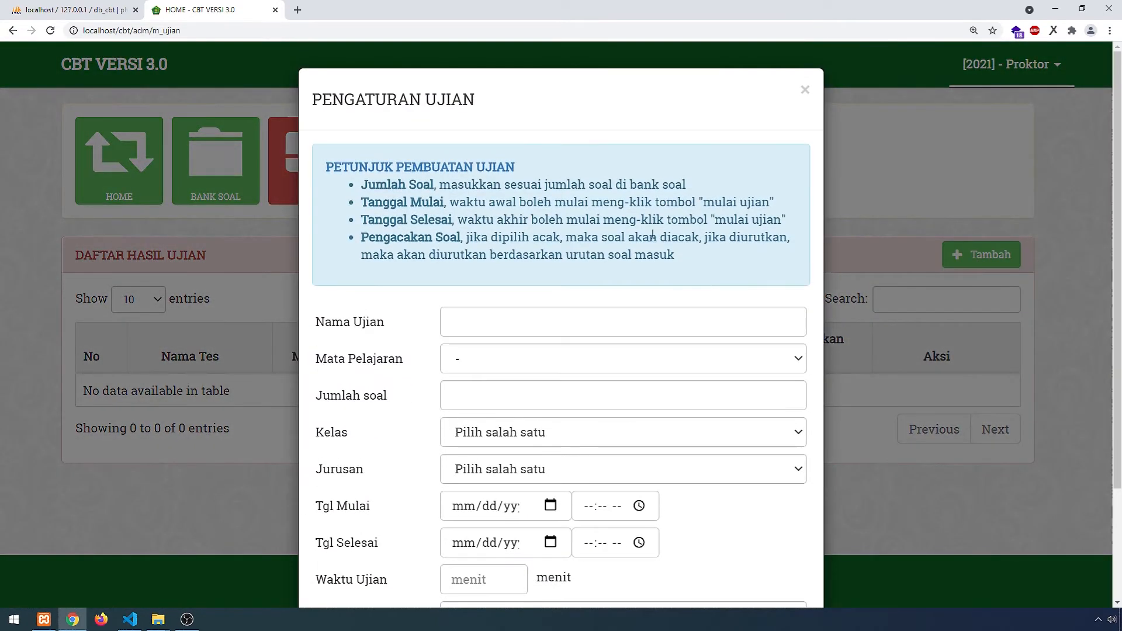
pyautogui.scroll(-1, 583, 261)
pyautogui.click(583, 261)
pyautogui.write('[PAT')
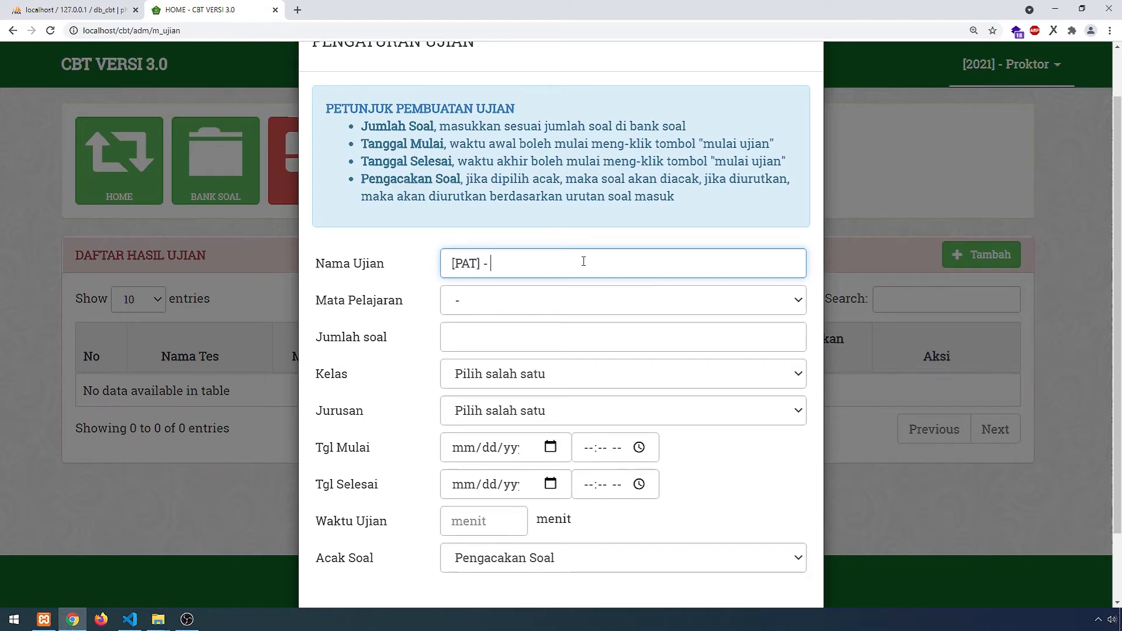
pyautogui.write('] - INFORMATIKA')
pyautogui.write('[]')
pyautogui.write('X')
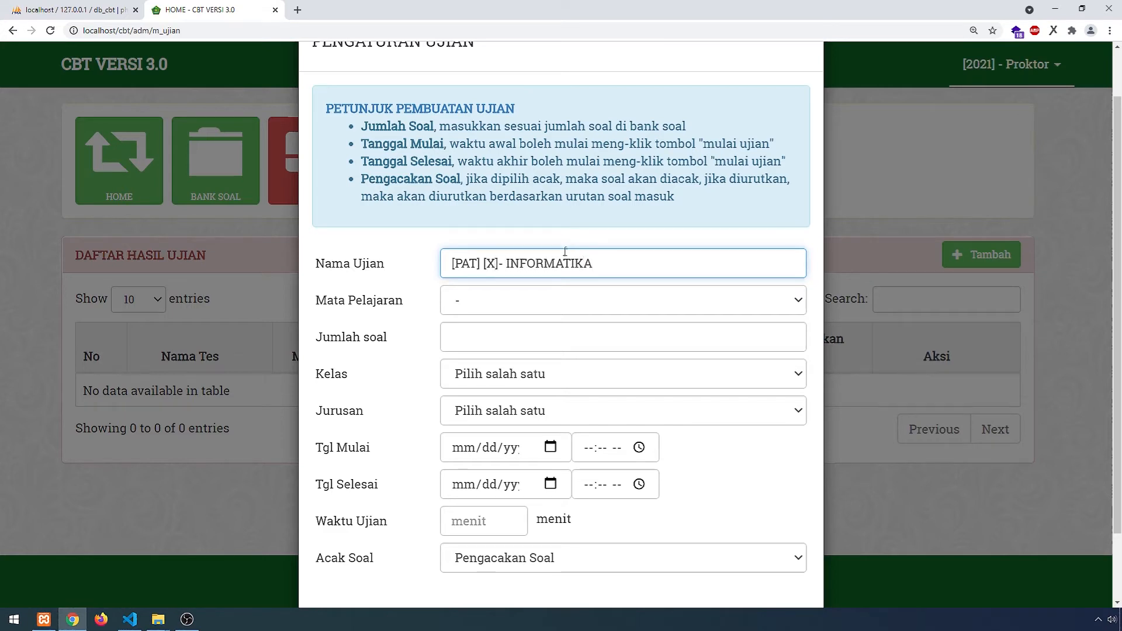
# - Choose subject (X) - (LM) Informatika, 1 question, class X and major IPA
pyautogui.click(535, 303)
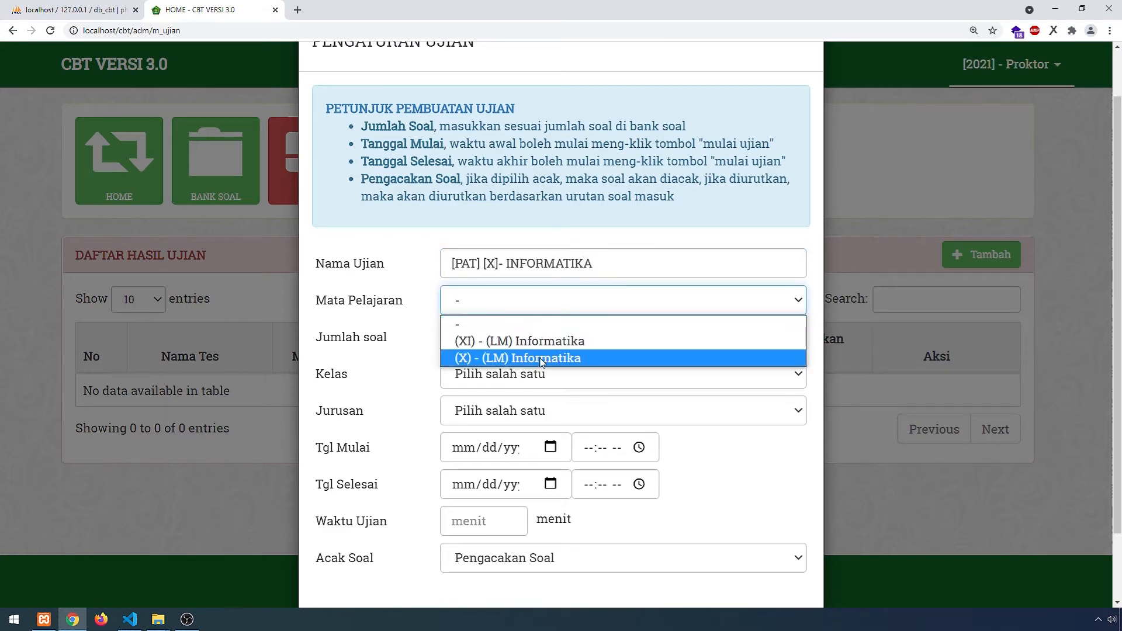
pyautogui.click(524, 359)
pyautogui.click(522, 342)
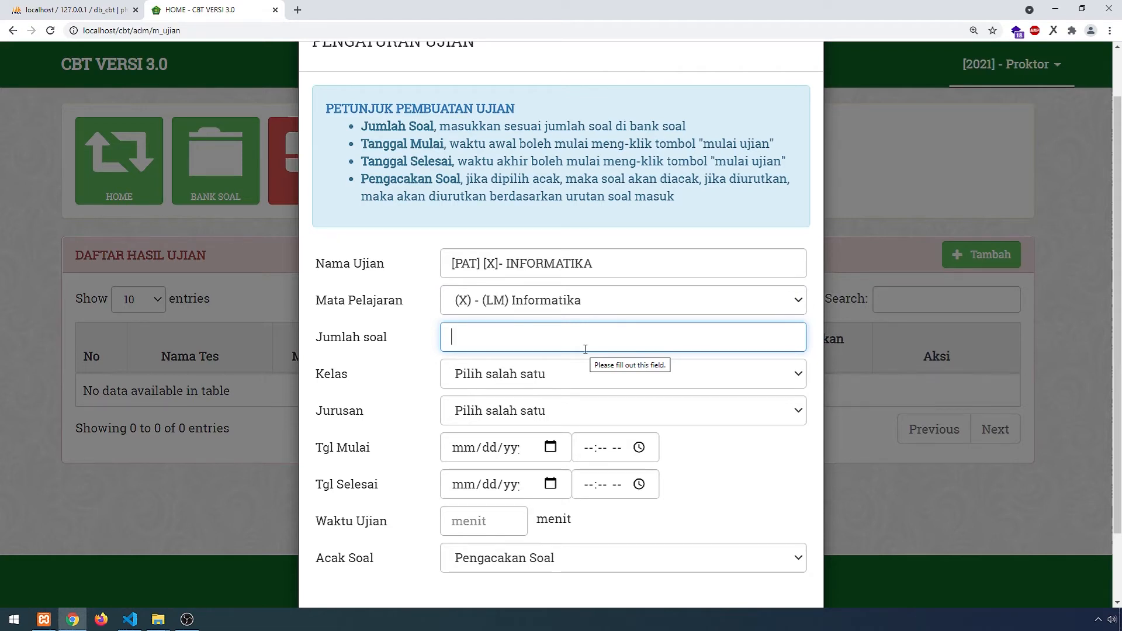
pyautogui.write('1')
pyautogui.click(531, 380)
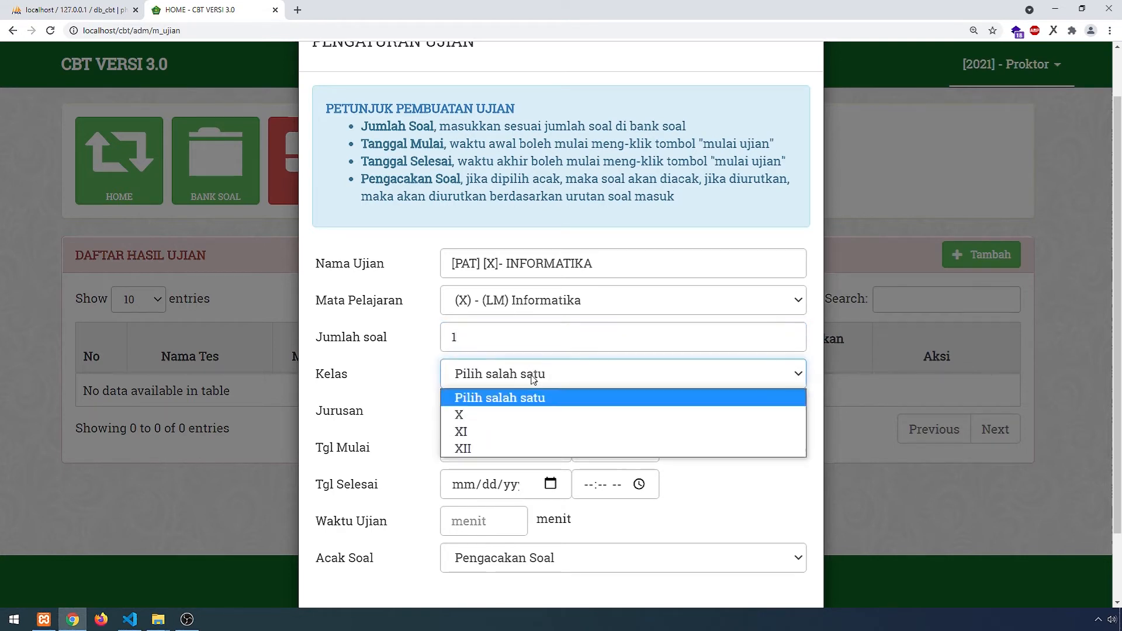
pyautogui.click(529, 413)
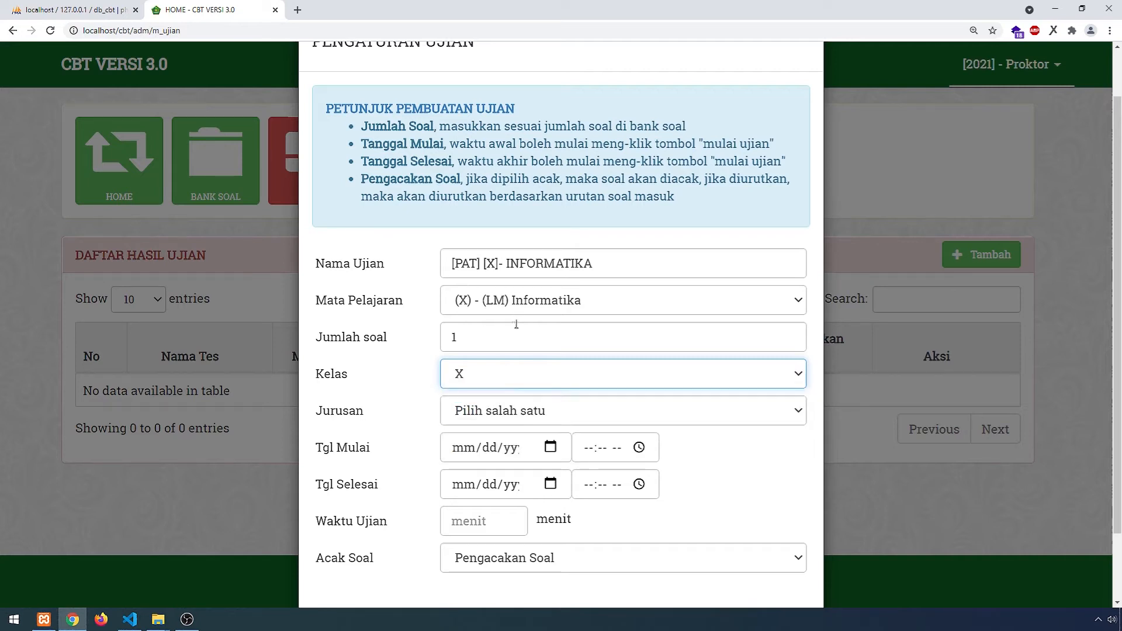
pyautogui.click(548, 413)
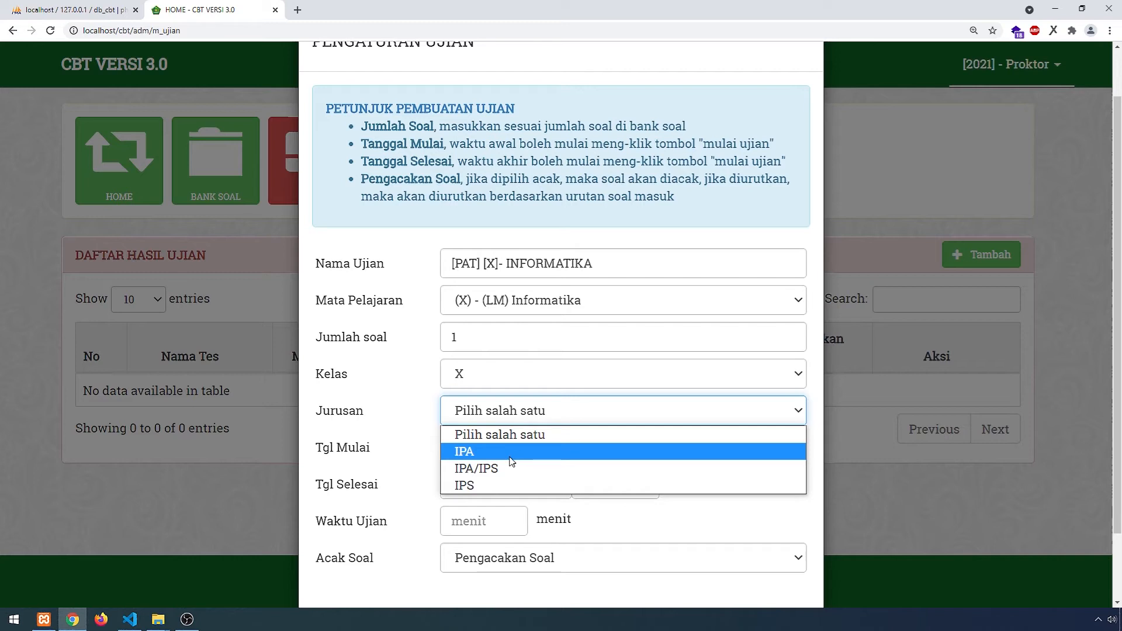
pyautogui.click(512, 453)
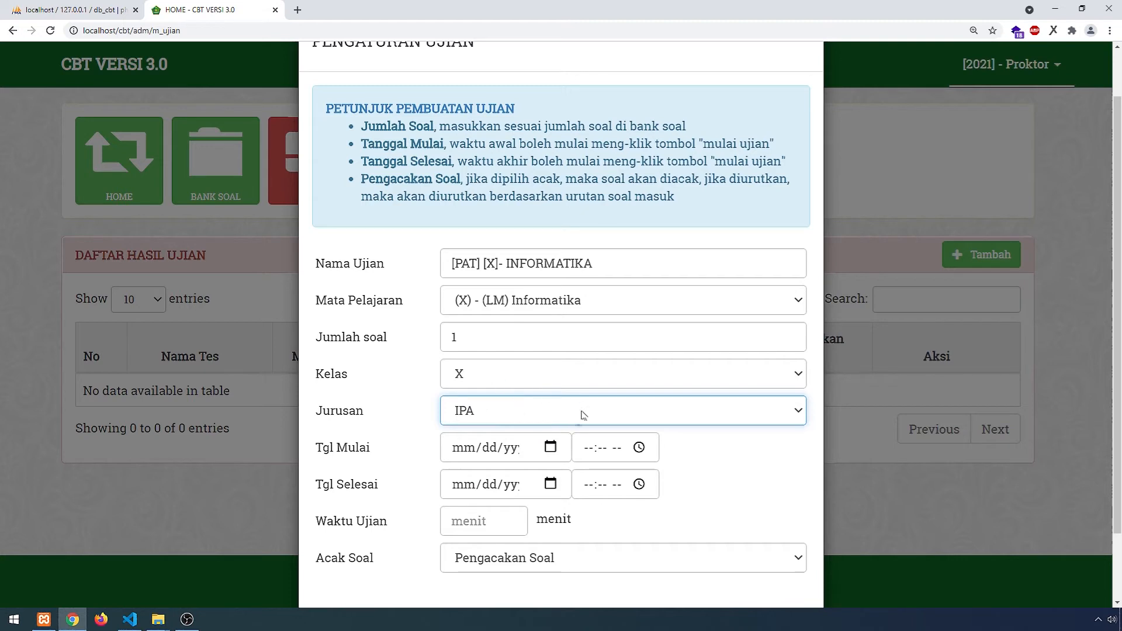
pyautogui.click(550, 448)
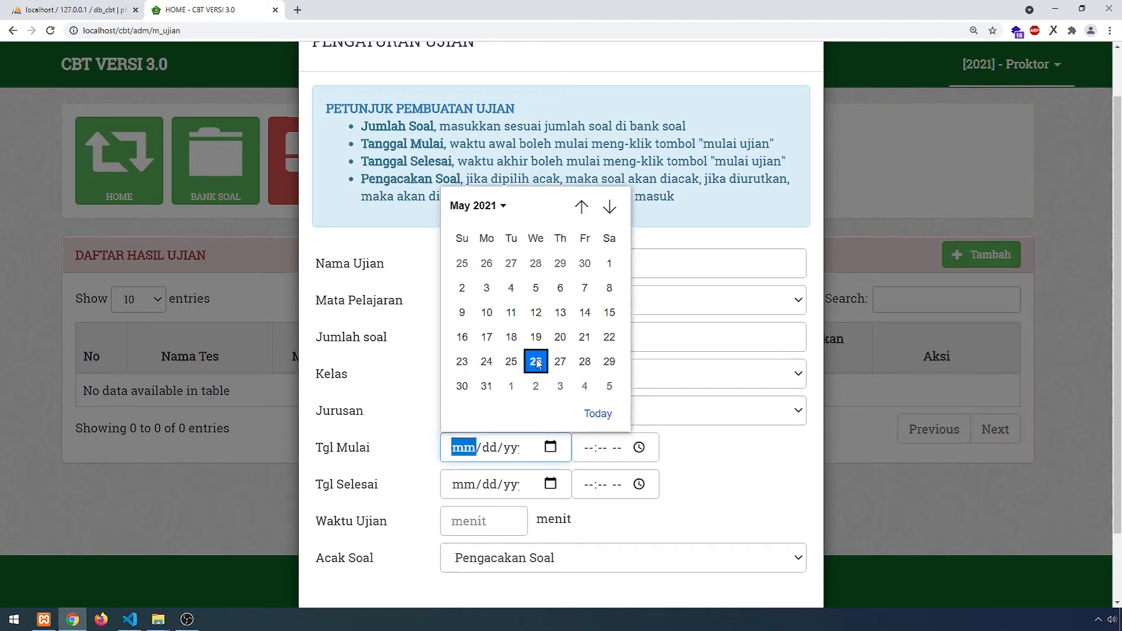
# - Set both exam dates to 26 May 2021, running from 10:15 PM to 11:16 PM
pyautogui.click(537, 362)
pyautogui.click(551, 484)
pyautogui.click(536, 399)
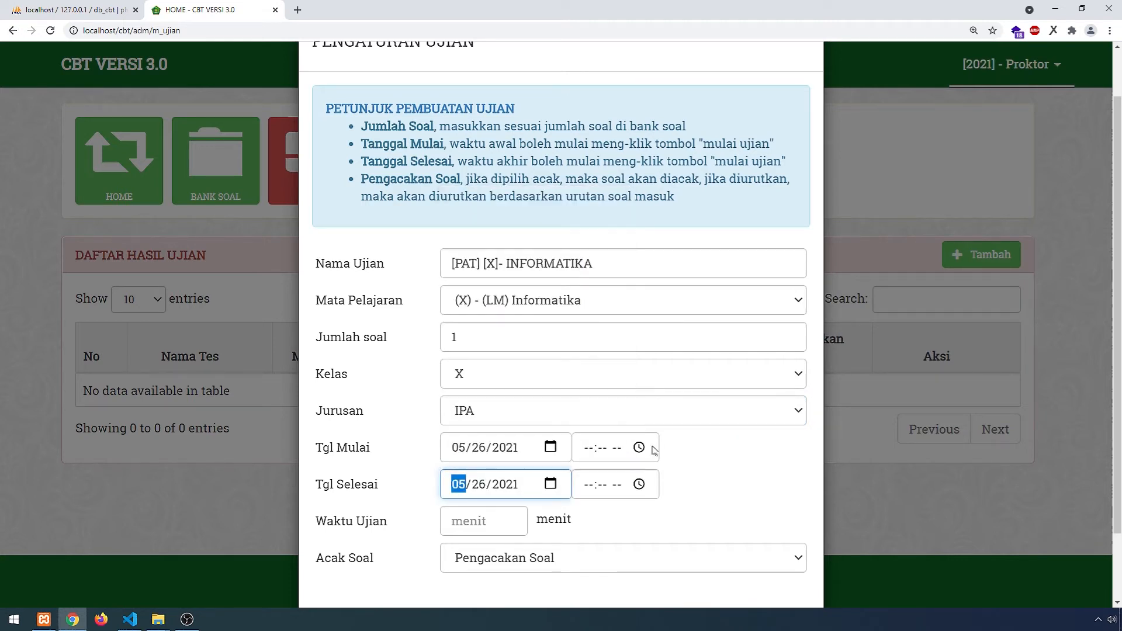
pyautogui.click(639, 448)
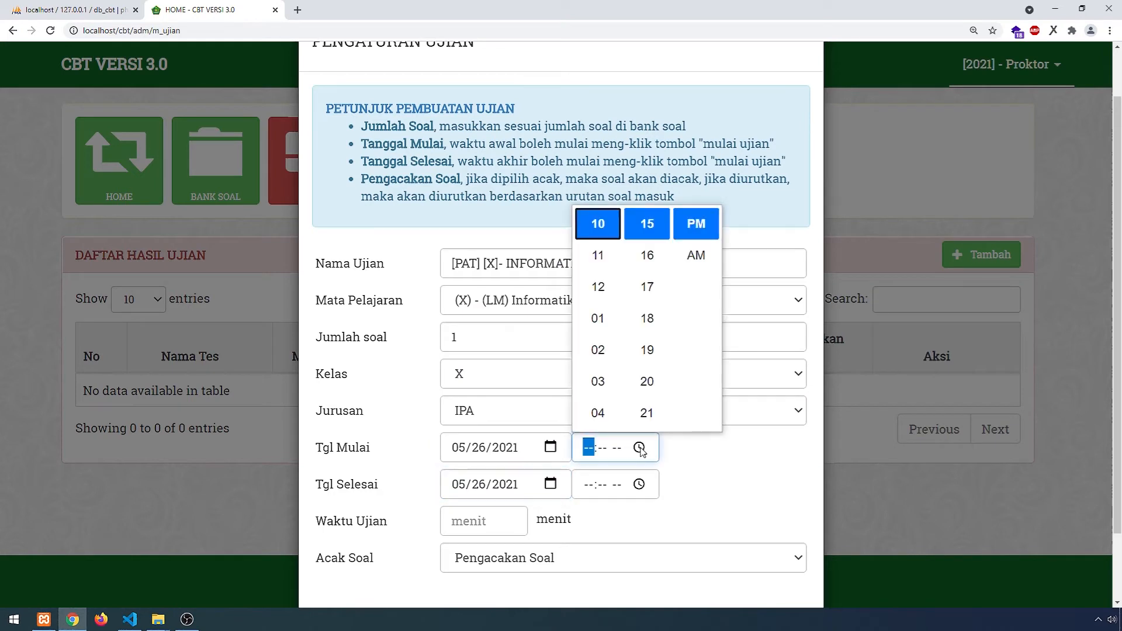
pyautogui.click(606, 228)
pyautogui.click(642, 232)
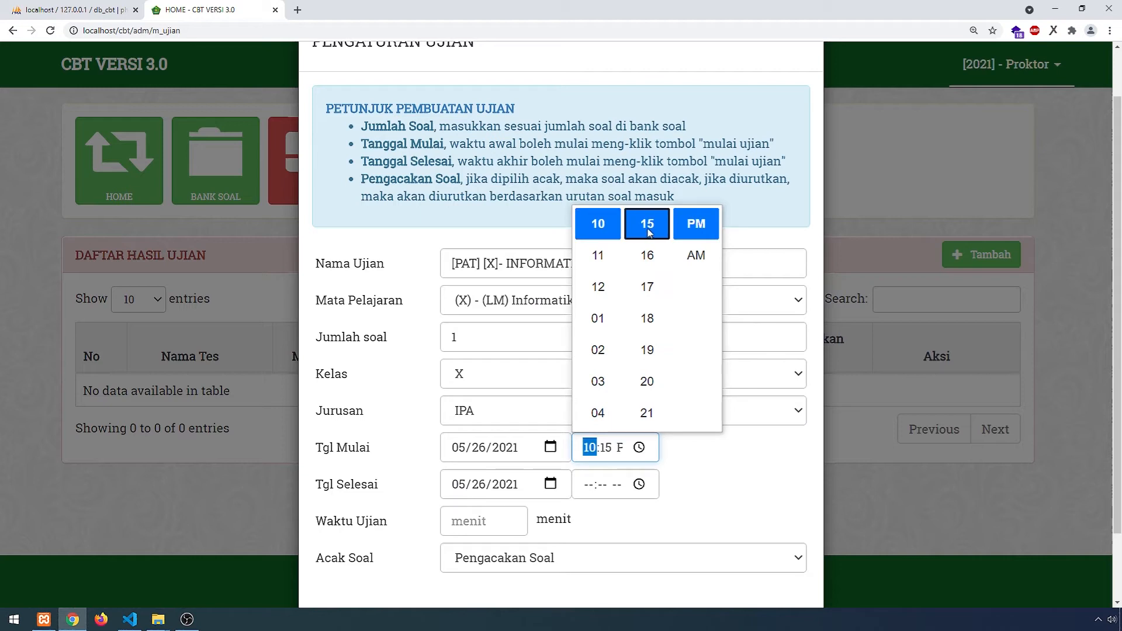
pyautogui.click(691, 476)
pyautogui.click(638, 484)
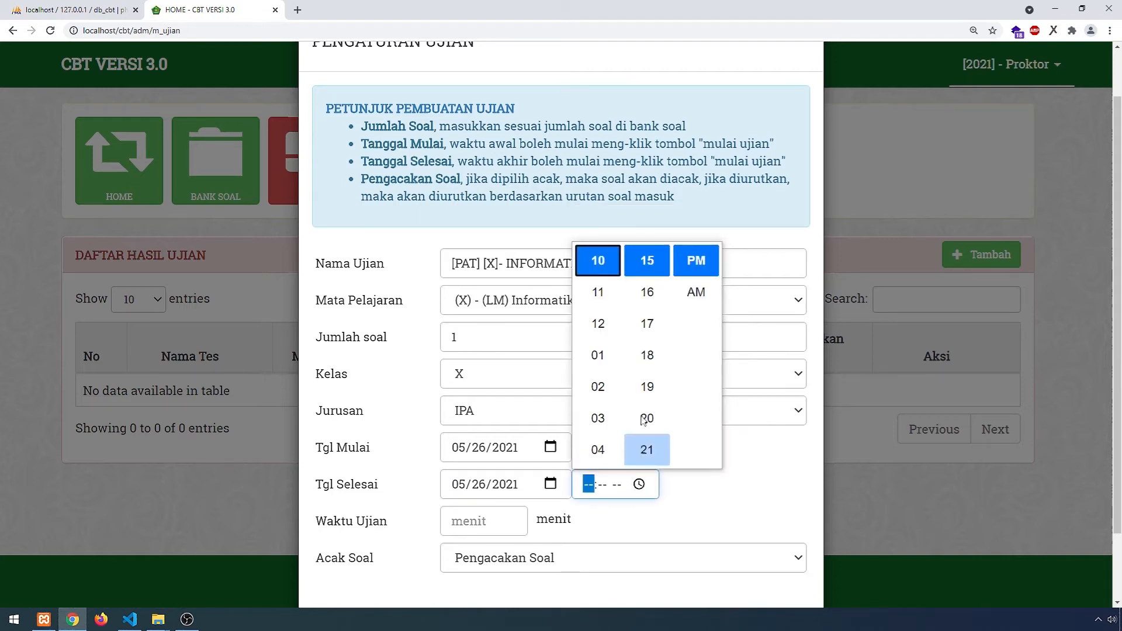
pyautogui.click(597, 292)
pyautogui.click(647, 293)
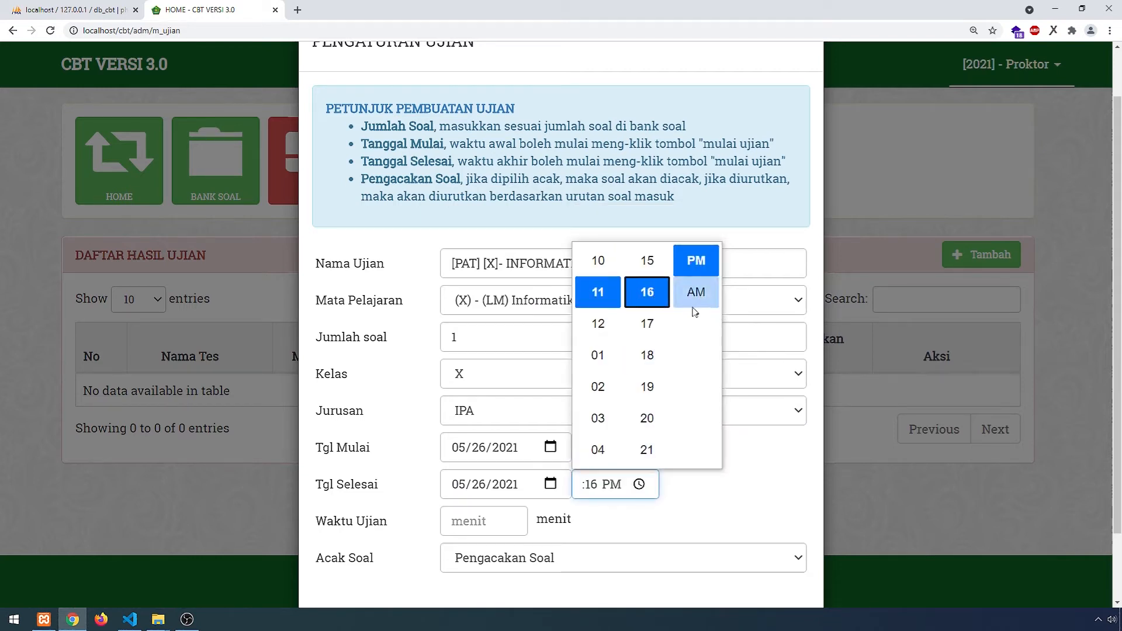
pyautogui.click(700, 507)
# - Set a 90-minute duration with Soal Diurutkan question order and save the exam
pyautogui.click(500, 513)
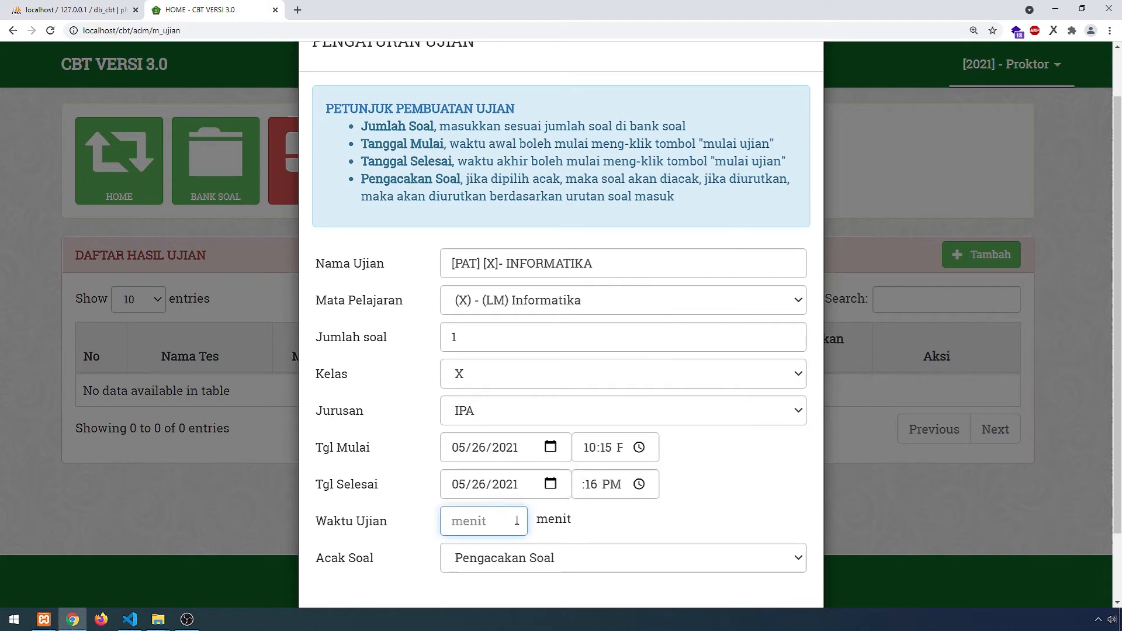
pyautogui.write('90')
pyautogui.click(606, 559)
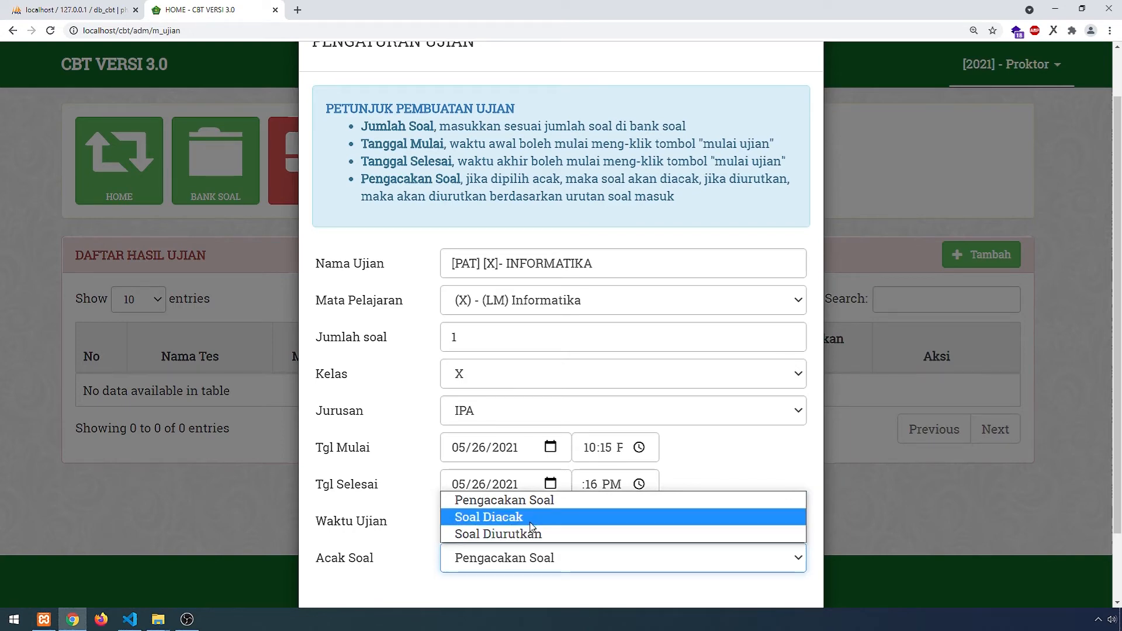
pyautogui.click(533, 534)
pyautogui.scroll(-2, 703, 528)
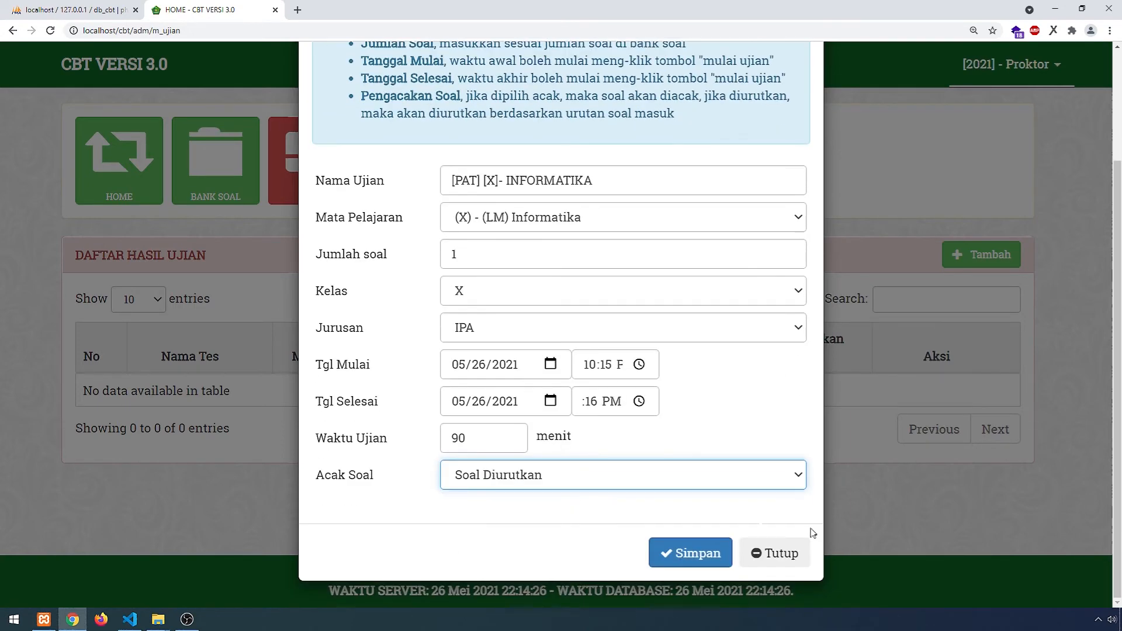
pyautogui.click(686, 558)
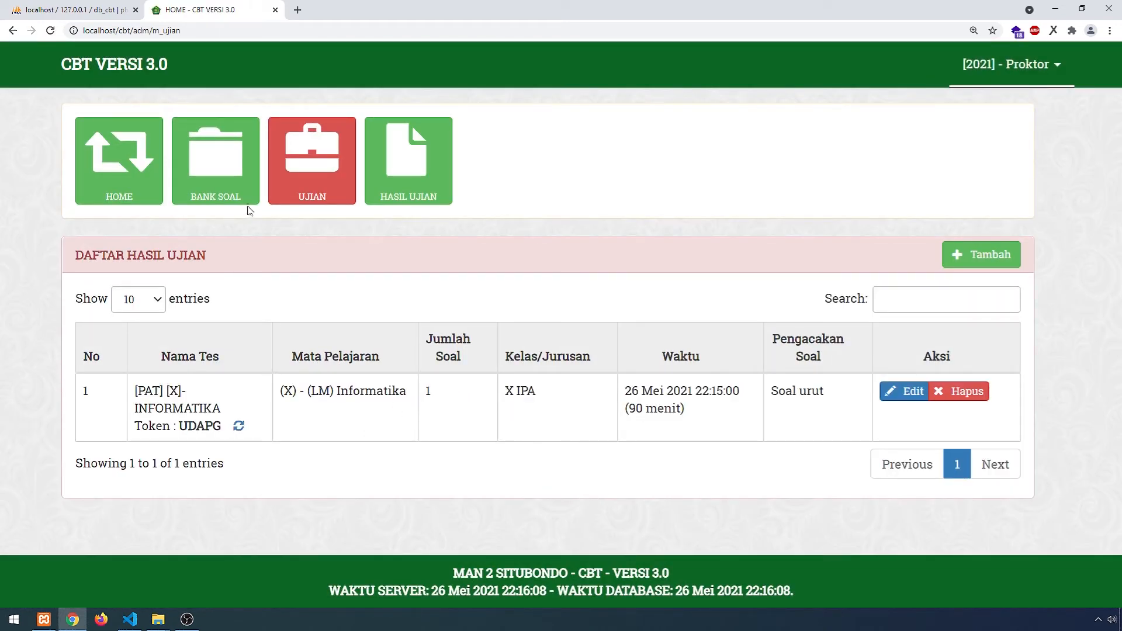
# - Add another exam, reusing the earlier name edited to '[PAT] [XI]- INFORMATIKA'
pyautogui.click(980, 255)
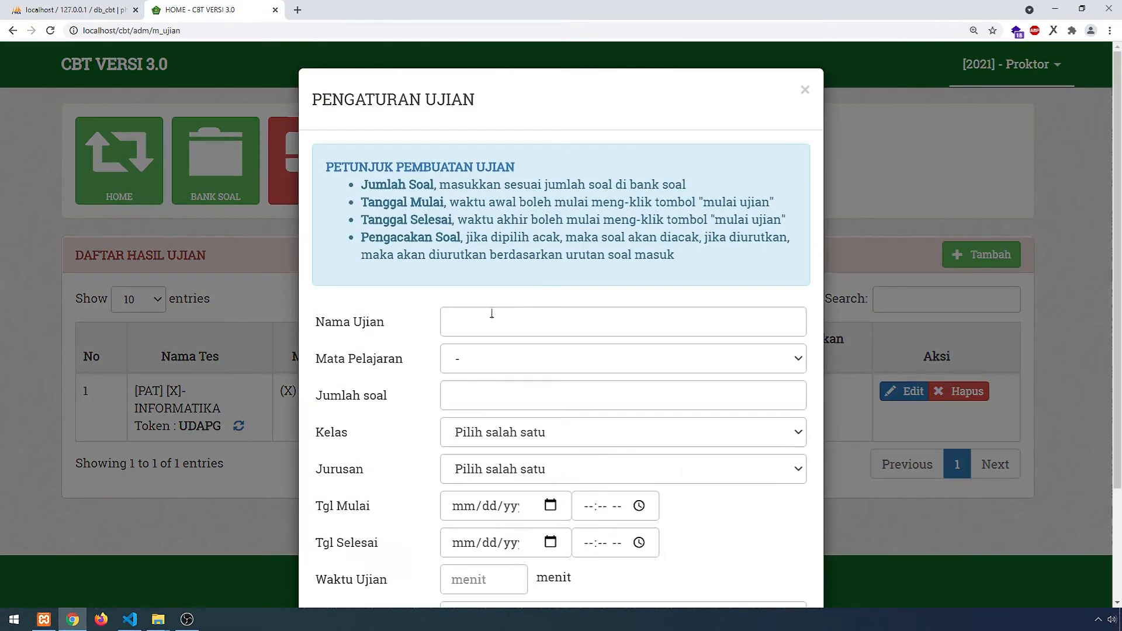
pyautogui.click(494, 320)
pyautogui.press('Down')
pyautogui.press('Return')
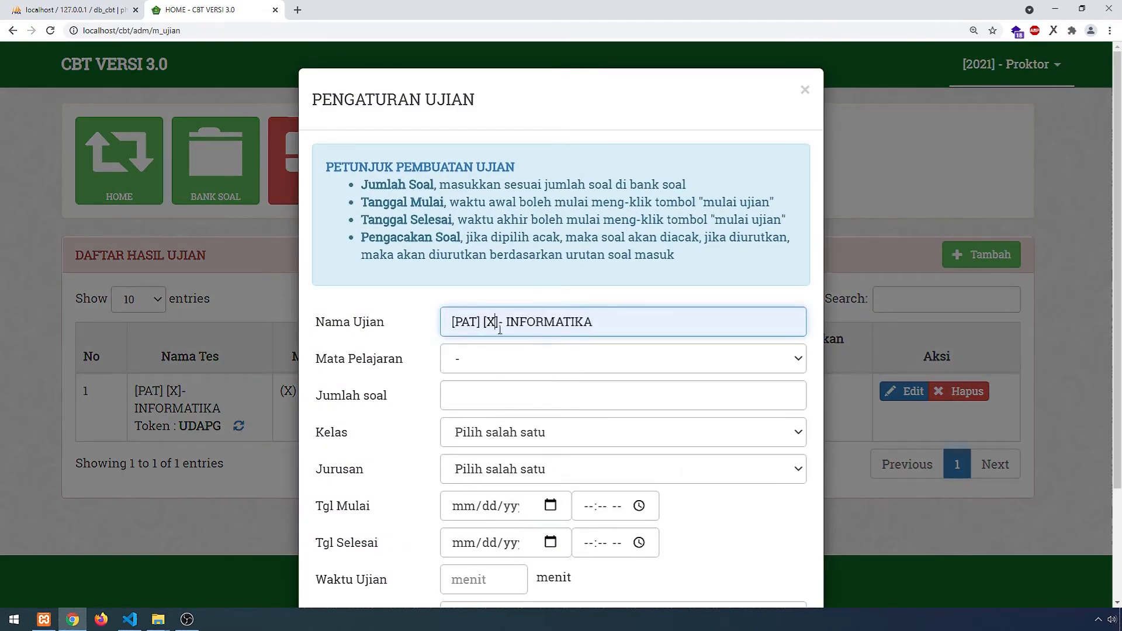
pyautogui.click(500, 330)
pyautogui.write('I')
pyautogui.press('BackSpace')
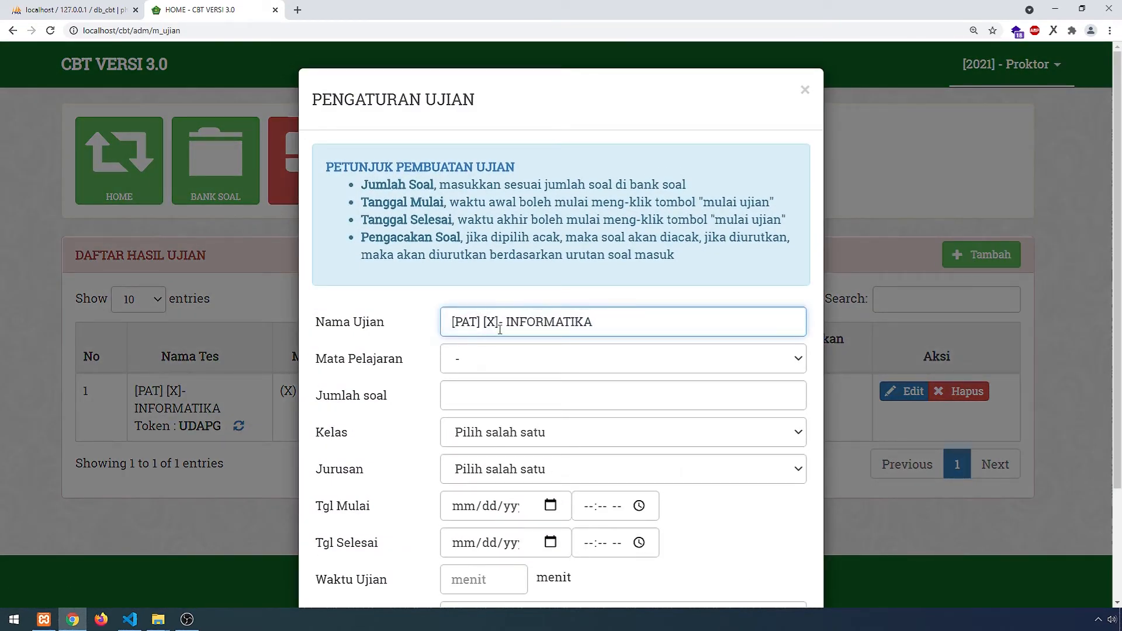
pyautogui.write('I')
# - Choose subject (XI) - (LM) Informatika, 1 question, class XI and major IPS
pyautogui.click(497, 356)
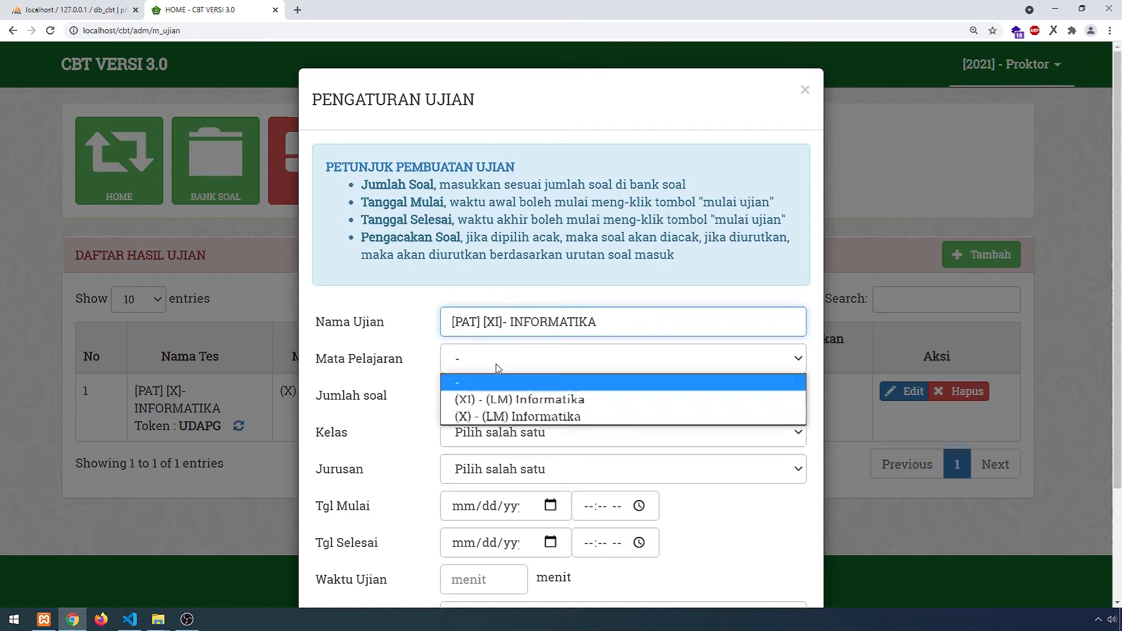
pyautogui.click(492, 396)
pyautogui.click(492, 395)
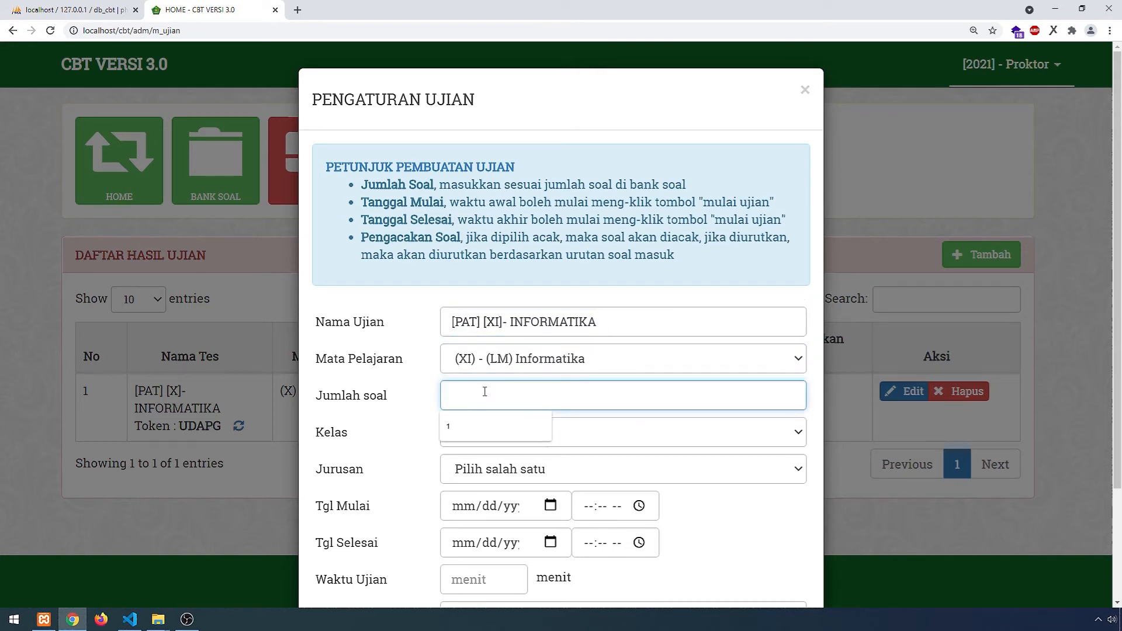
pyautogui.write('1')
pyautogui.click(539, 437)
pyautogui.click(503, 490)
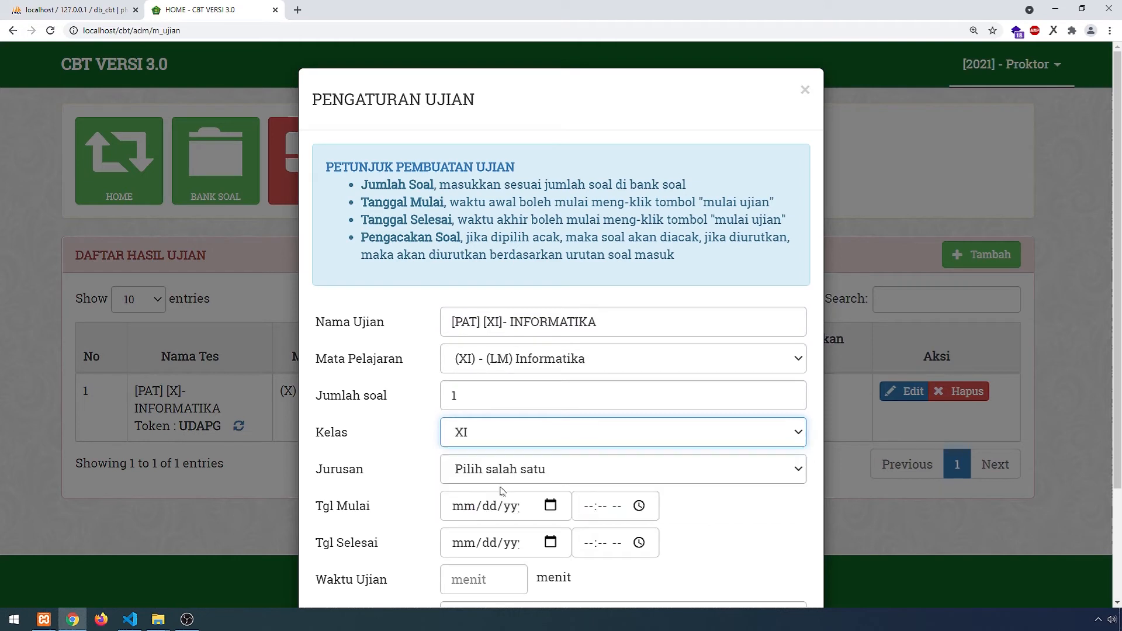
pyautogui.click(503, 475)
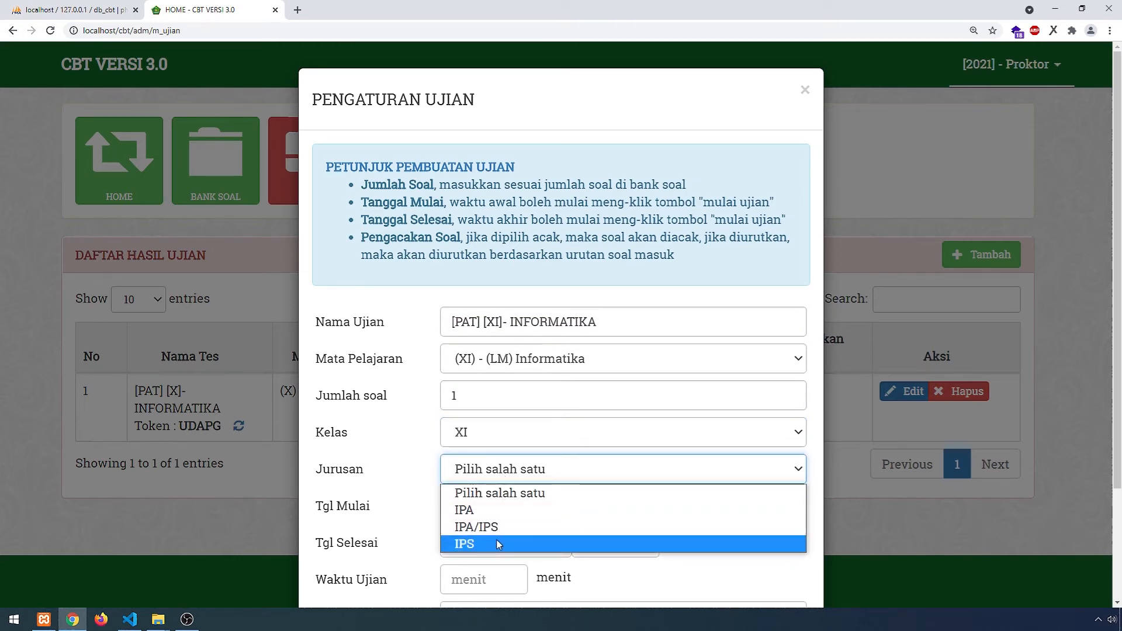
pyautogui.click(498, 543)
# - Set both dates to 26 May 2021, starting 10:16 PM and ending 11:16 PM
pyautogui.scroll(-2, 525, 463)
pyautogui.click(550, 388)
pyautogui.click(542, 312)
pyautogui.click(551, 425)
pyautogui.click(639, 389)
pyautogui.click(597, 165)
pyautogui.click(641, 428)
pyautogui.click(588, 235)
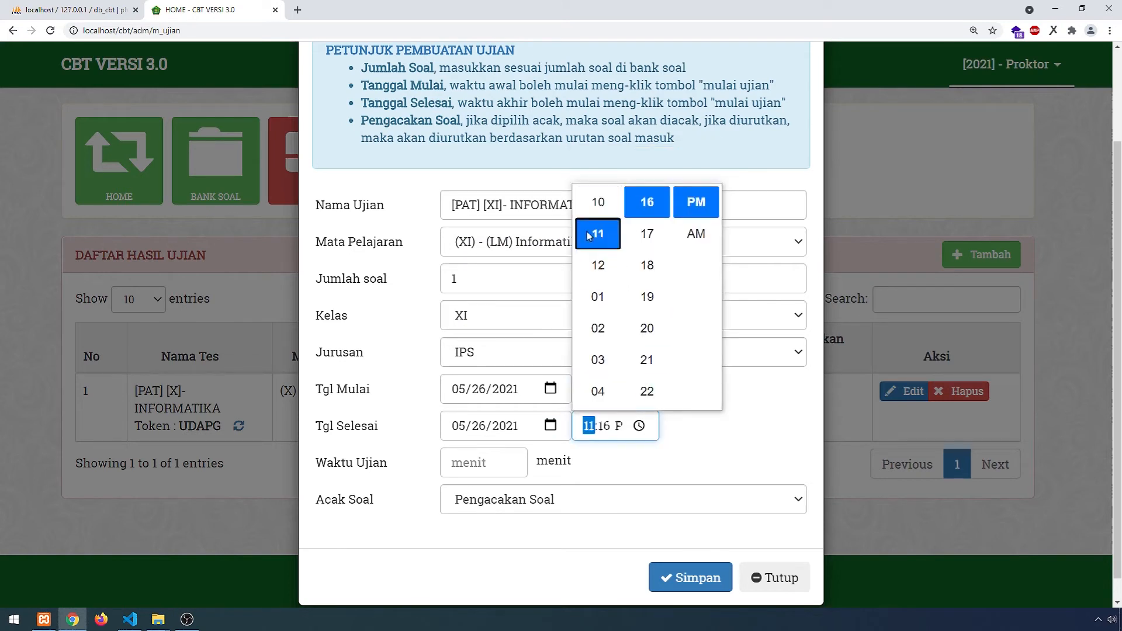
pyautogui.click(727, 402)
# - Set a 90-minute duration with Soal Diurutkan question order and save the second exam
pyautogui.click(508, 468)
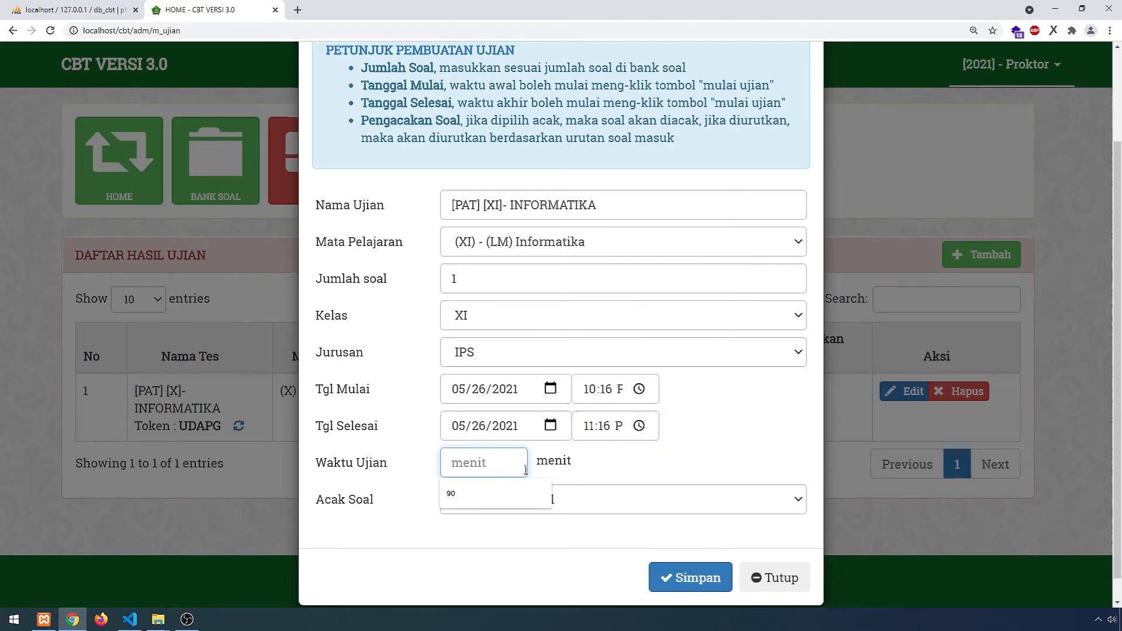
pyautogui.write('90')
pyautogui.click(584, 500)
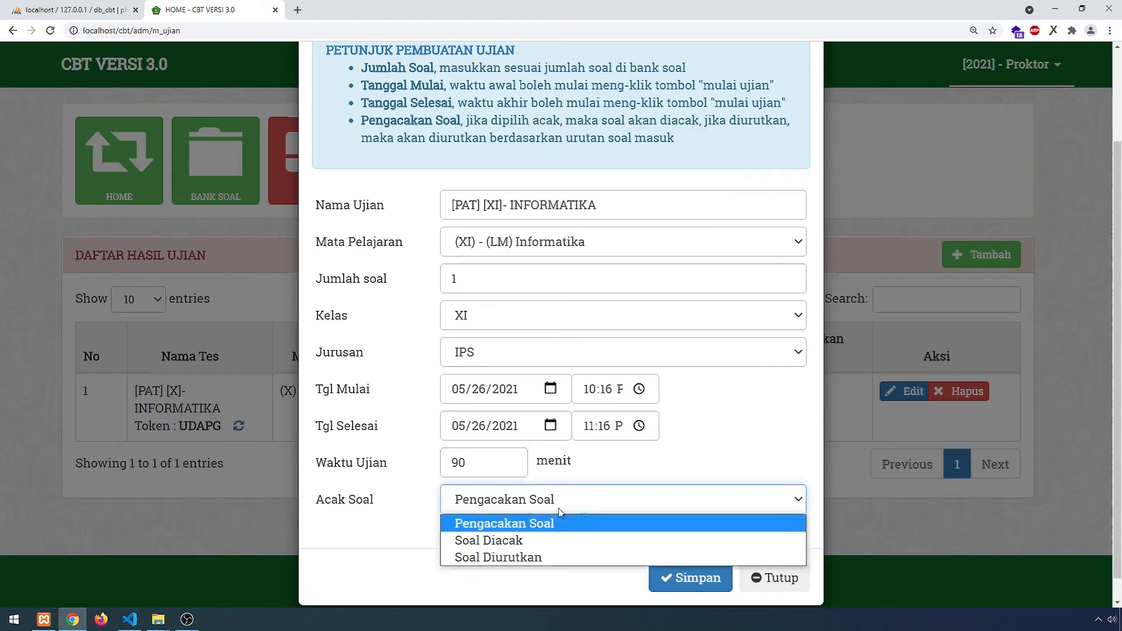
pyautogui.click(483, 558)
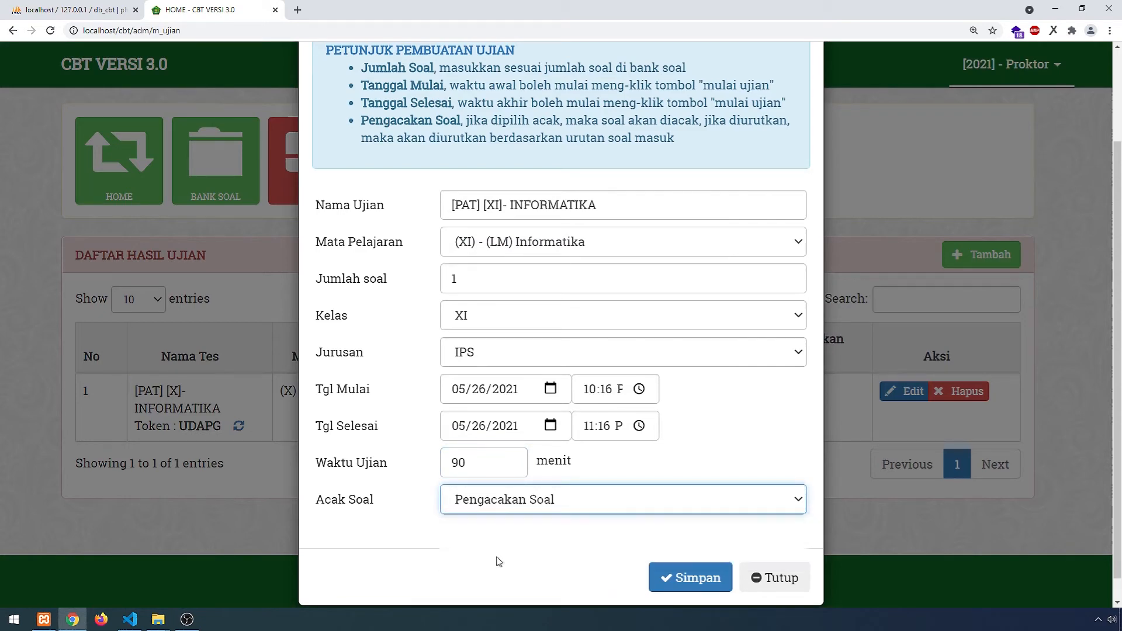
pyautogui.click(698, 580)
pyautogui.scroll(-1, 521, 461)
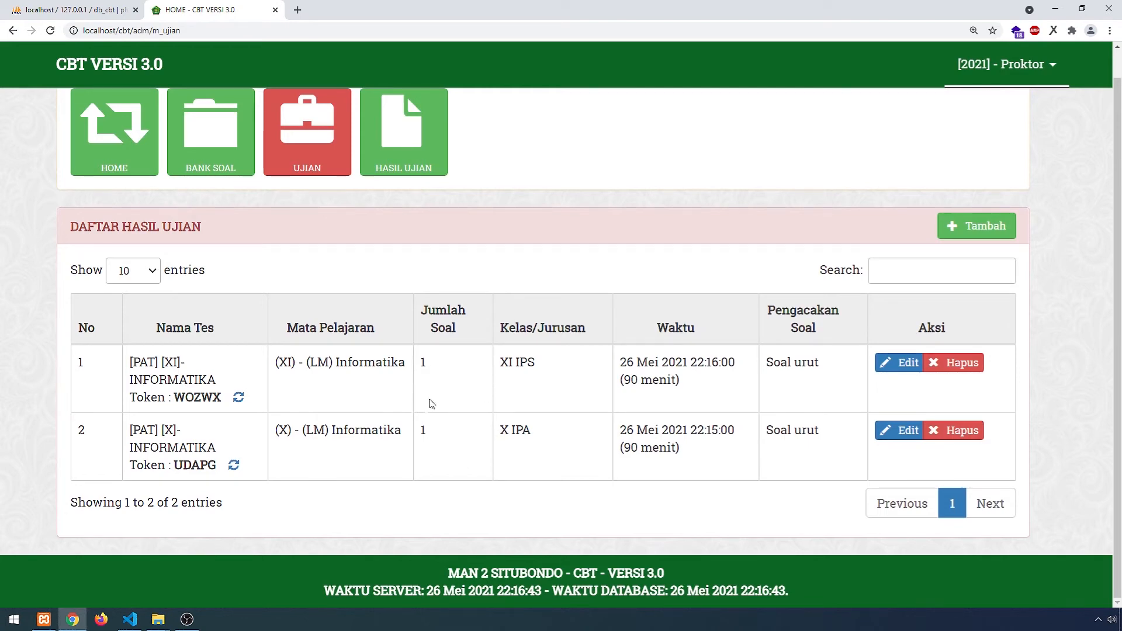
# - Log out of the [2021] - Proktor account and enter the administrator username on the login page
pyautogui.scroll(1, 453, 319)
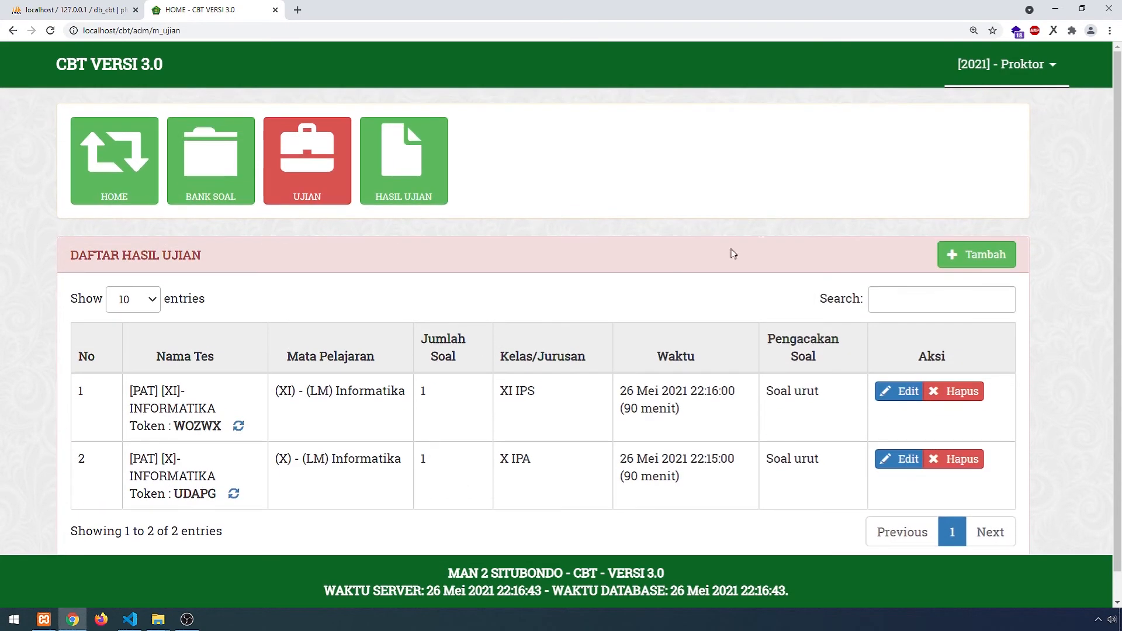
pyautogui.click(1004, 64)
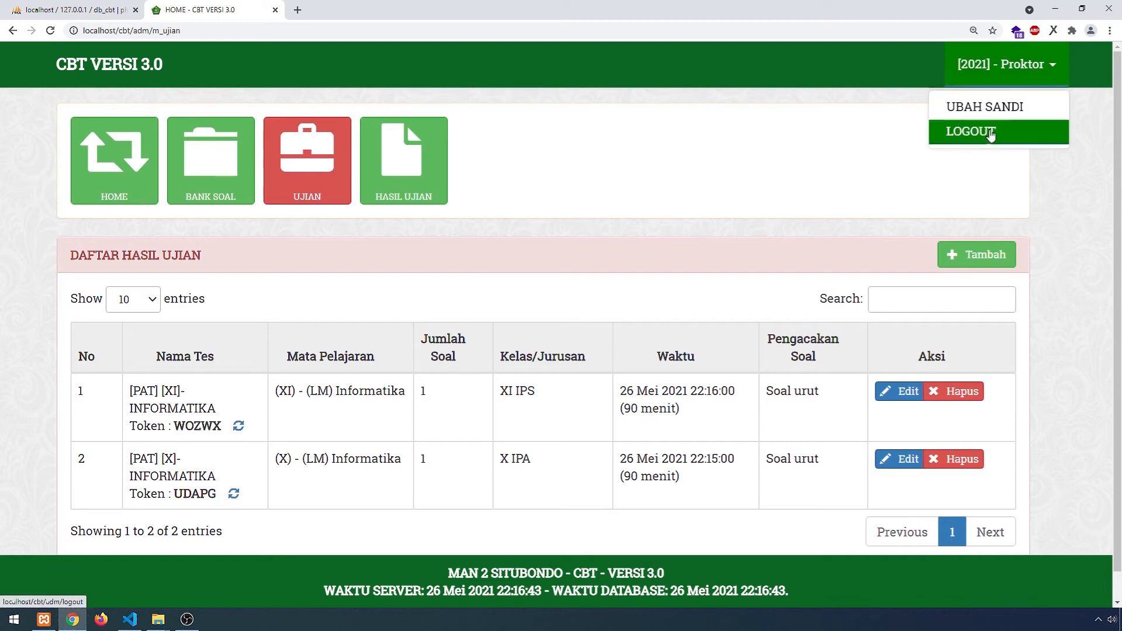
pyautogui.click(858, 187)
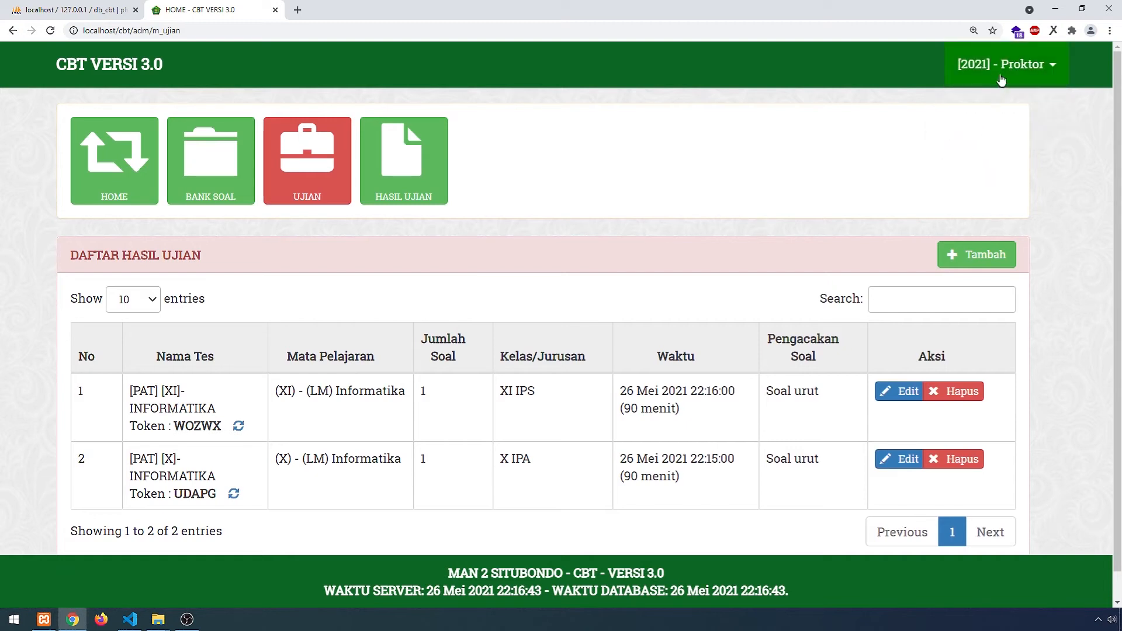
pyautogui.click(1001, 78)
pyautogui.click(981, 133)
pyautogui.press('Return')
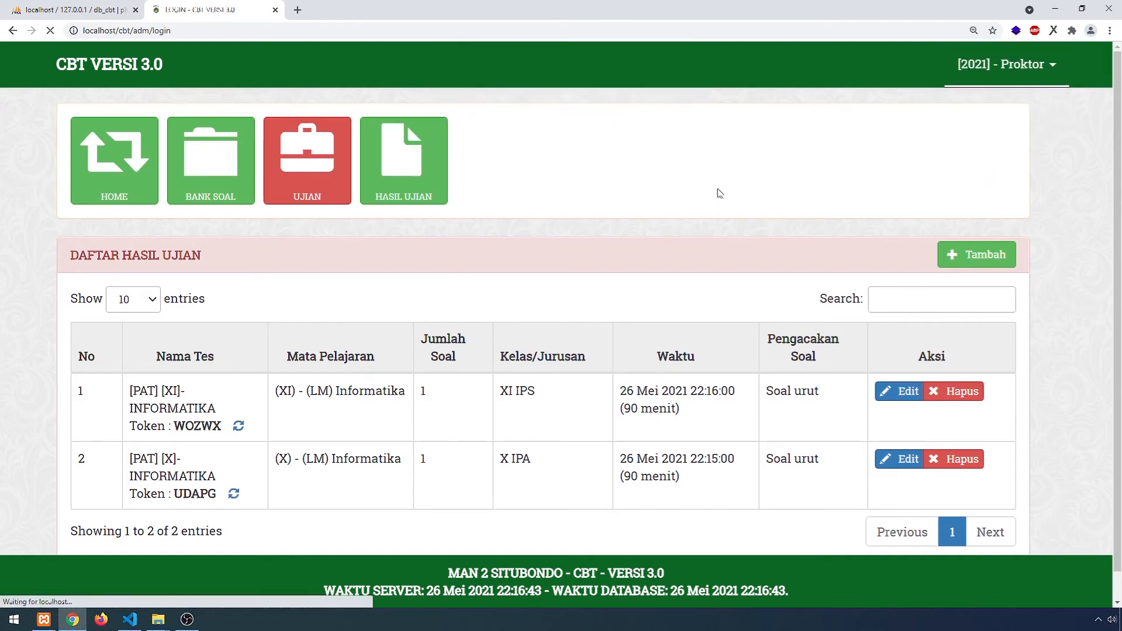
pyautogui.write('ADMIN')
# - Open format_import_siswa.xlsx in Excel from the Downloads > Compressed folder in the cbt Explorer window
pyautogui.moveTo(158, 618)
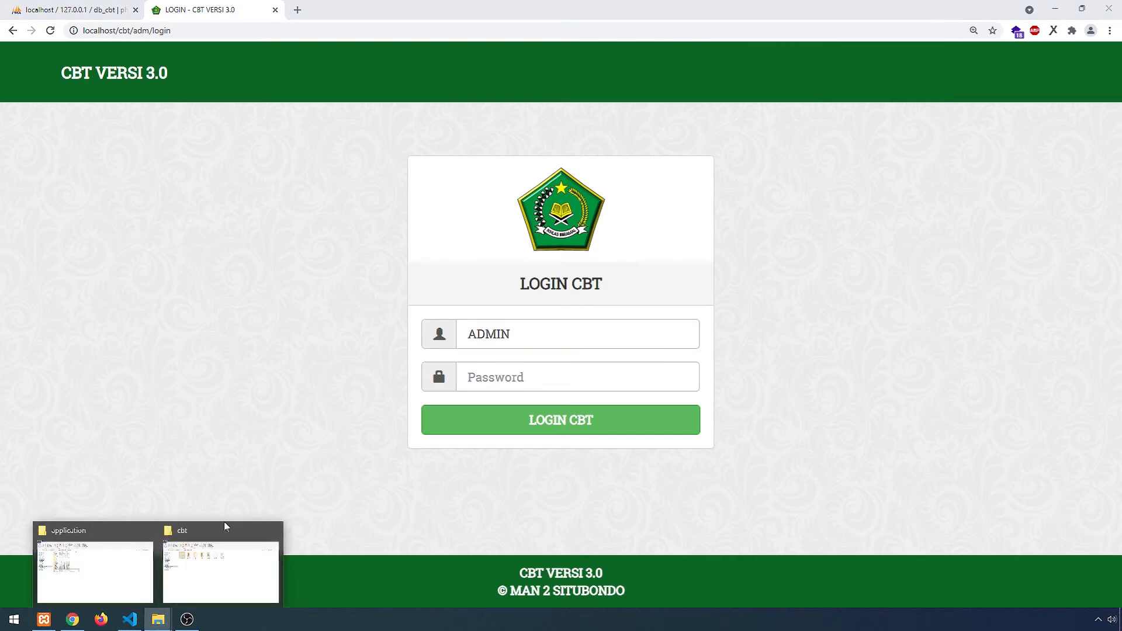
pyautogui.click(109, 554)
pyautogui.click(219, 573)
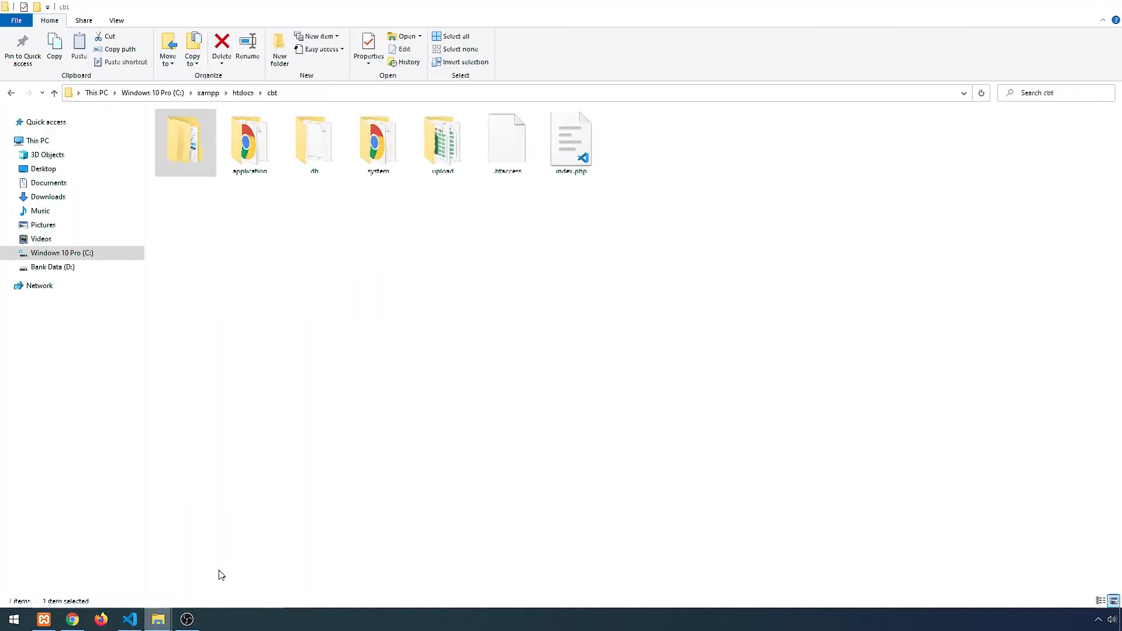
pyautogui.click(58, 196)
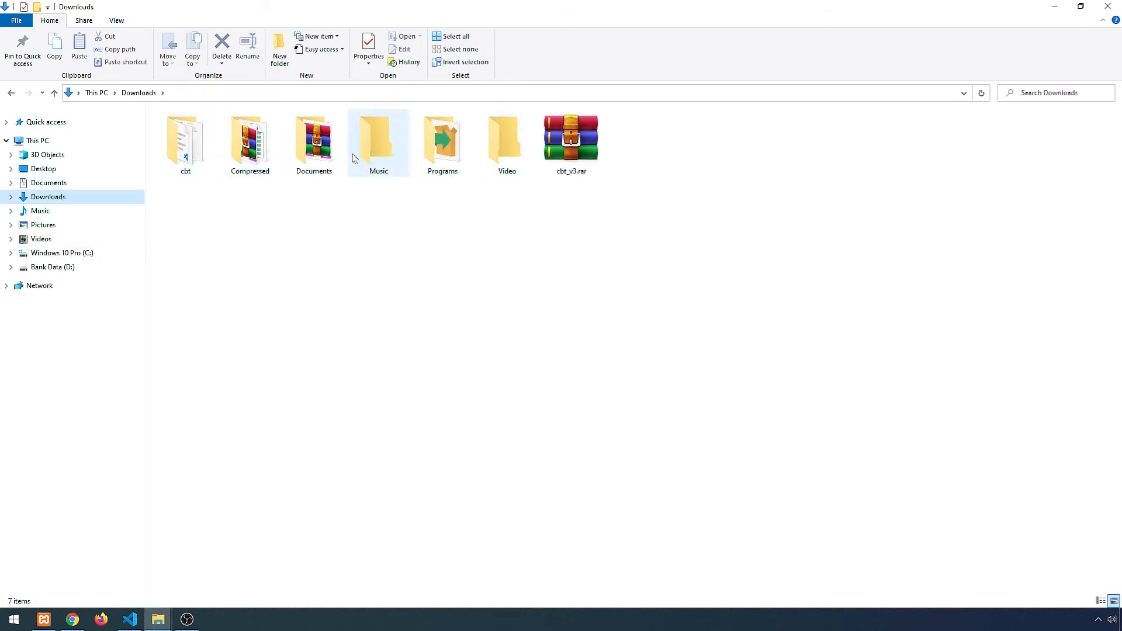
pyautogui.doubleClick(250, 143)
pyautogui.click(194, 131)
pyautogui.doubleClick(194, 131)
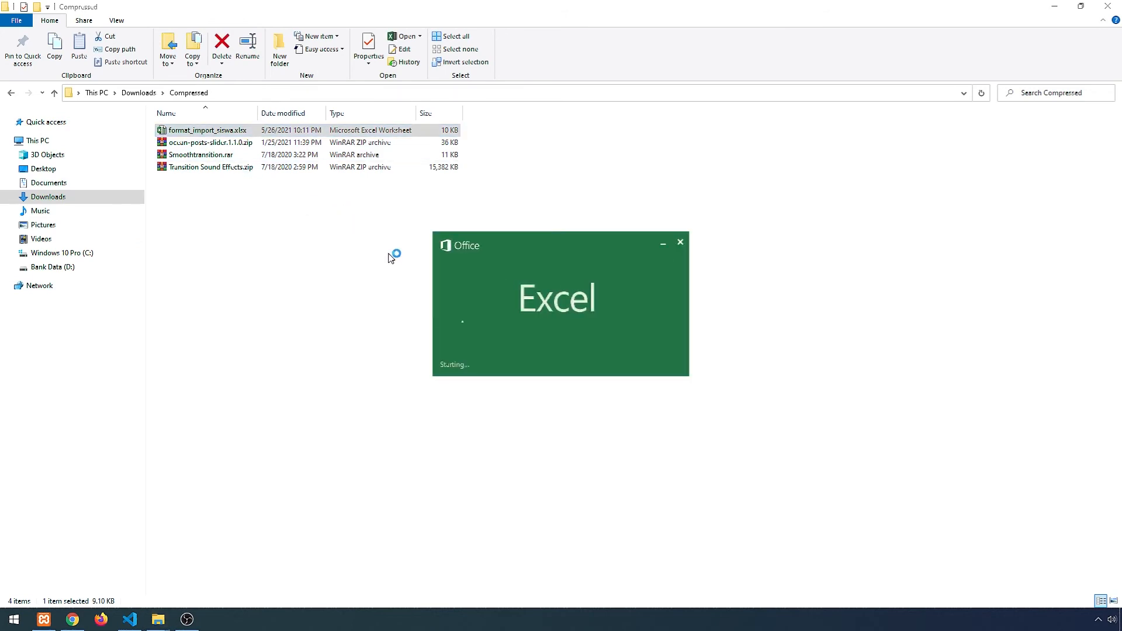
# - Maximize the workbook, copy the first student's no_induk from cell A3, and return to the login page
pyautogui.click(750, 51)
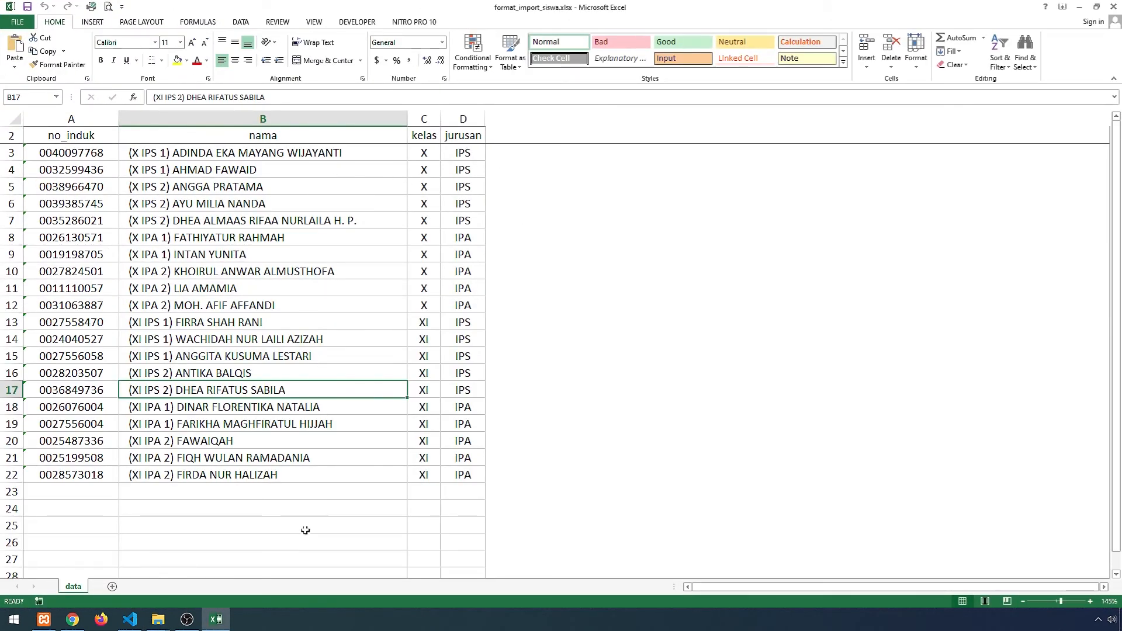
pyautogui.click(72, 620)
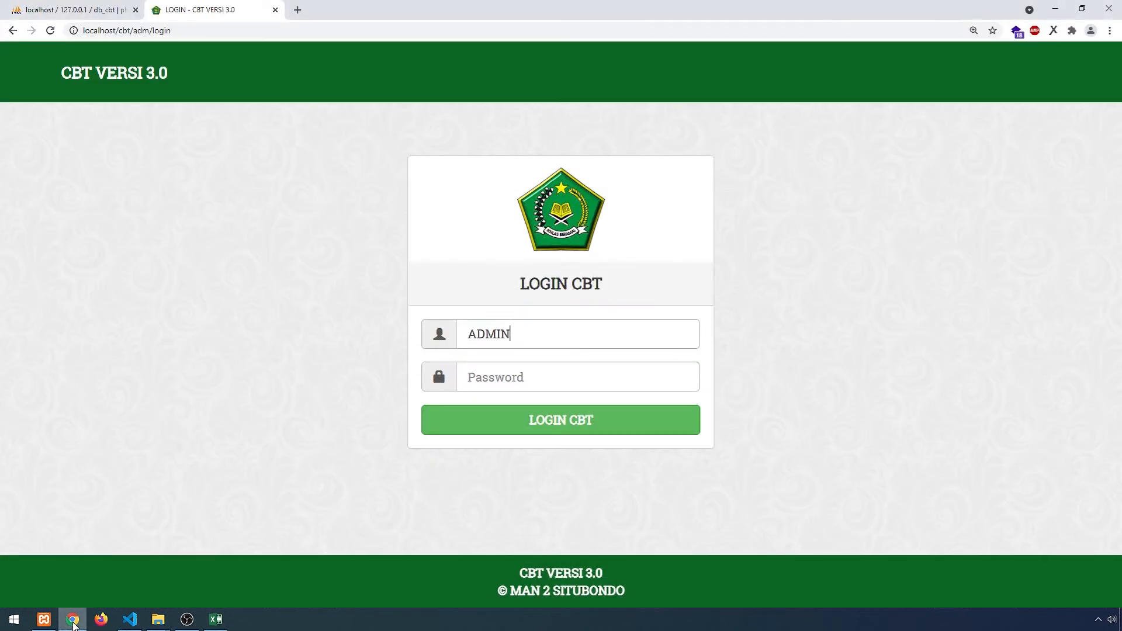
pyautogui.click(216, 620)
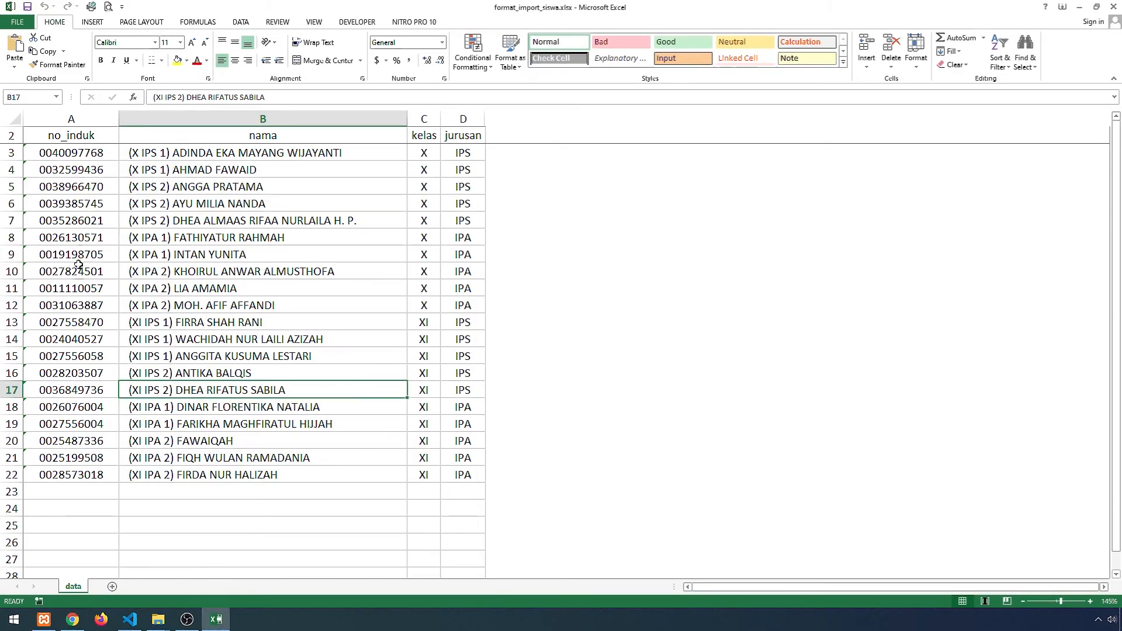
pyautogui.click(88, 154)
pyautogui.moveTo(197, 98); pyautogui.dragTo(153, 97)
pyautogui.hotkey('ctrl', 'c')
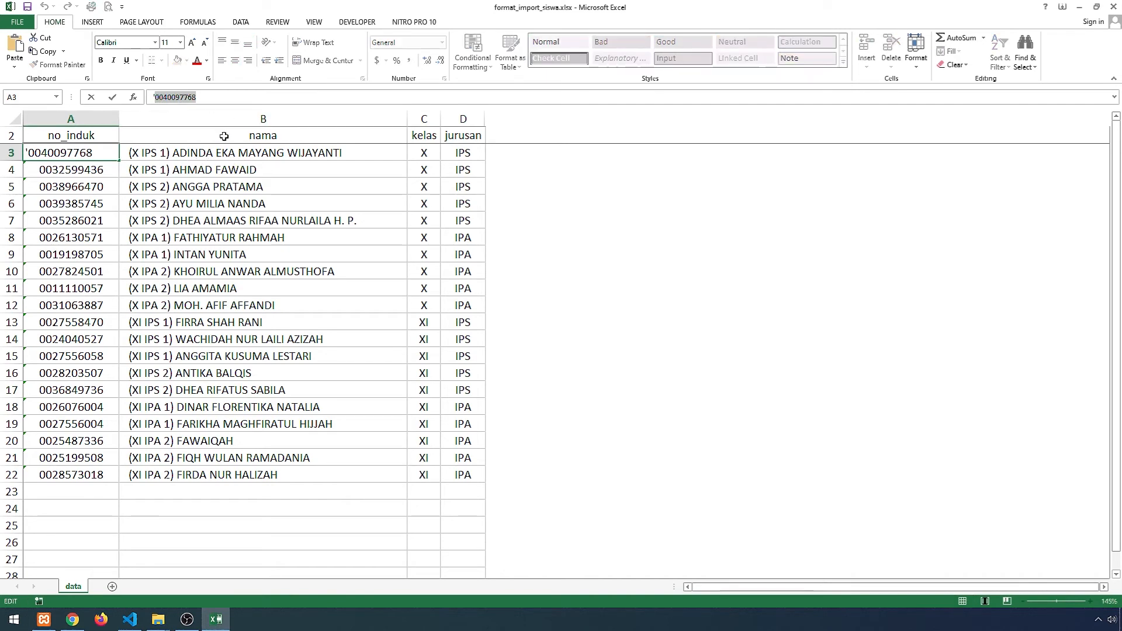
pyautogui.hotkey('alt', 'Tab')
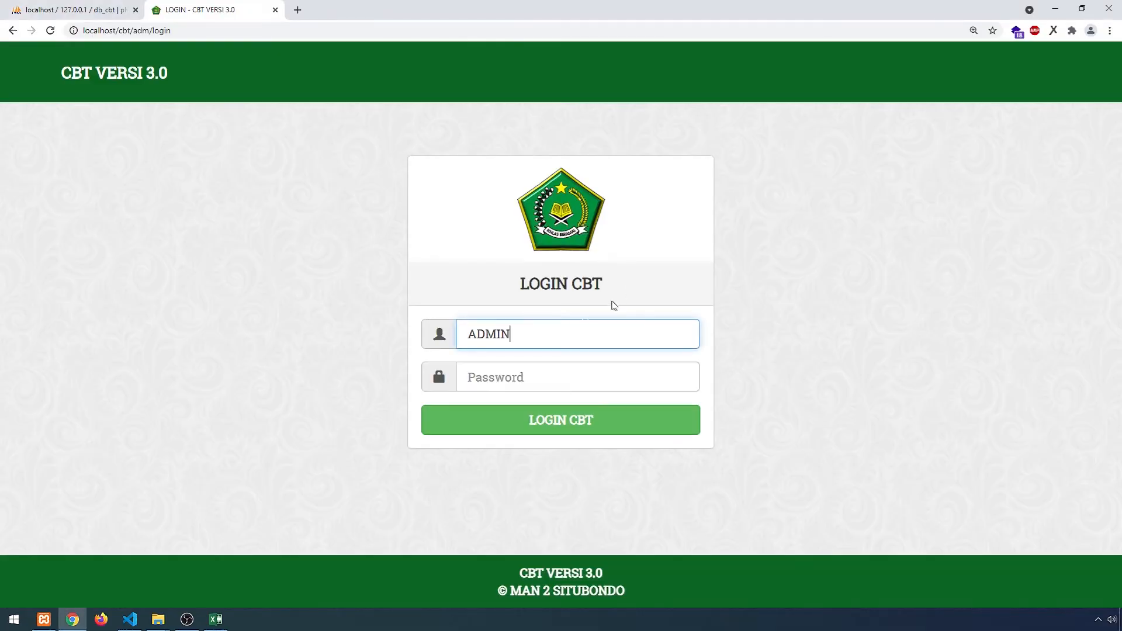
# - Log in as the first imported student with the copied number and view the empty Daftar Ujian list
pyautogui.doubleClick(538, 333)
pyautogui.hotkey('ctrl', 'v')
pyautogui.press('Tab')
pyautogui.hotkey('ctrl', 'v')
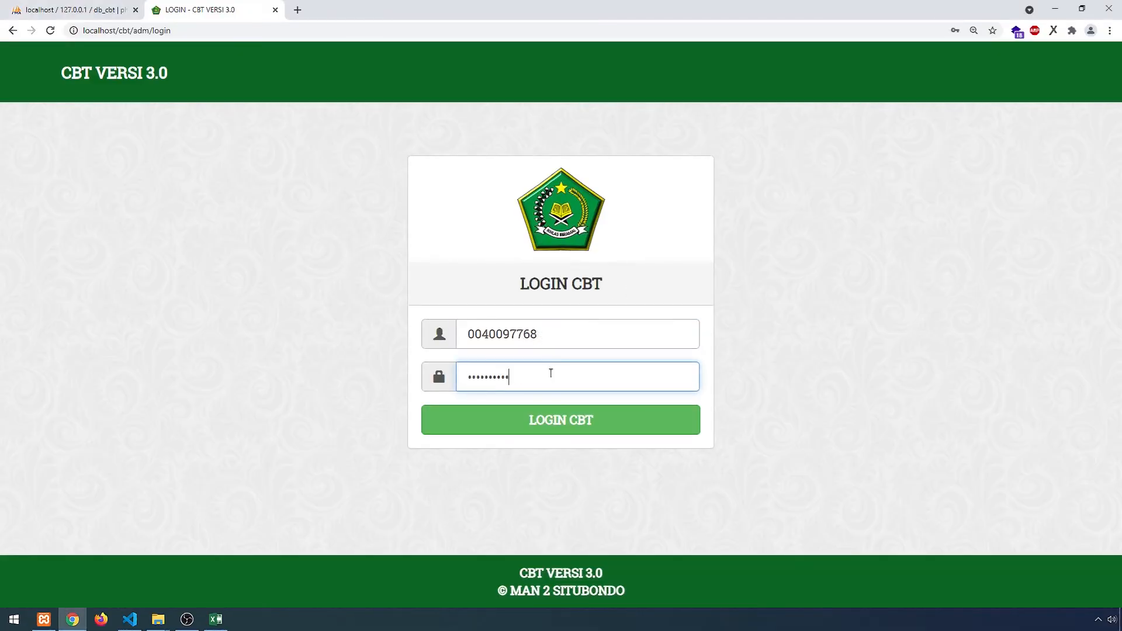
pyautogui.click(541, 421)
pyautogui.click(197, 166)
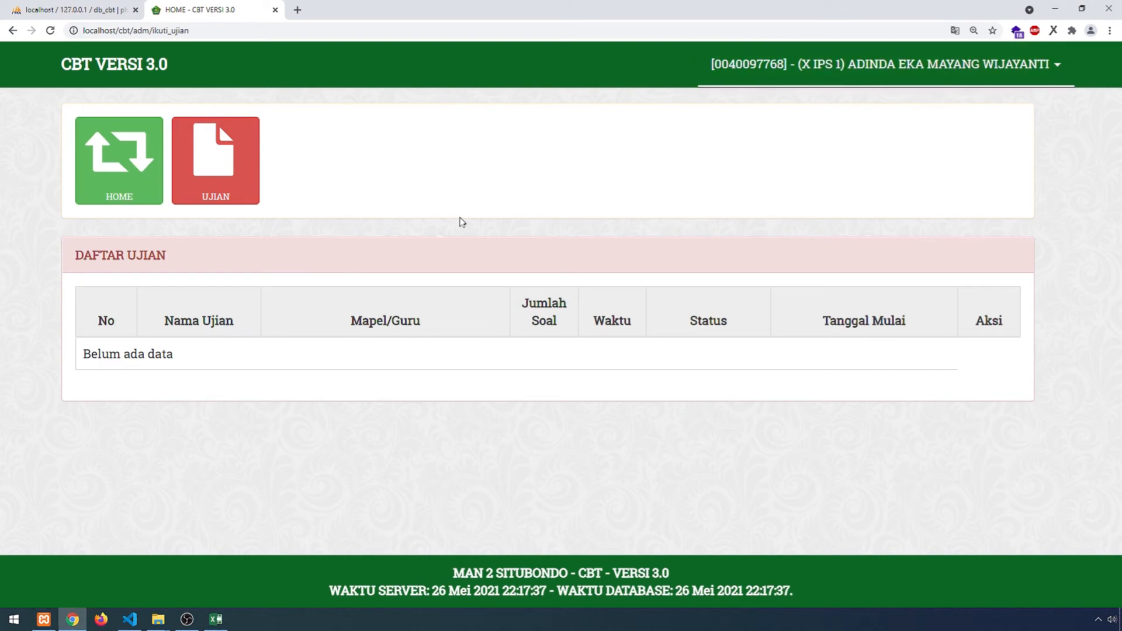
# - Copy the A8 student's no_induk from the workbook and return to the CBT page
pyautogui.click(215, 619)
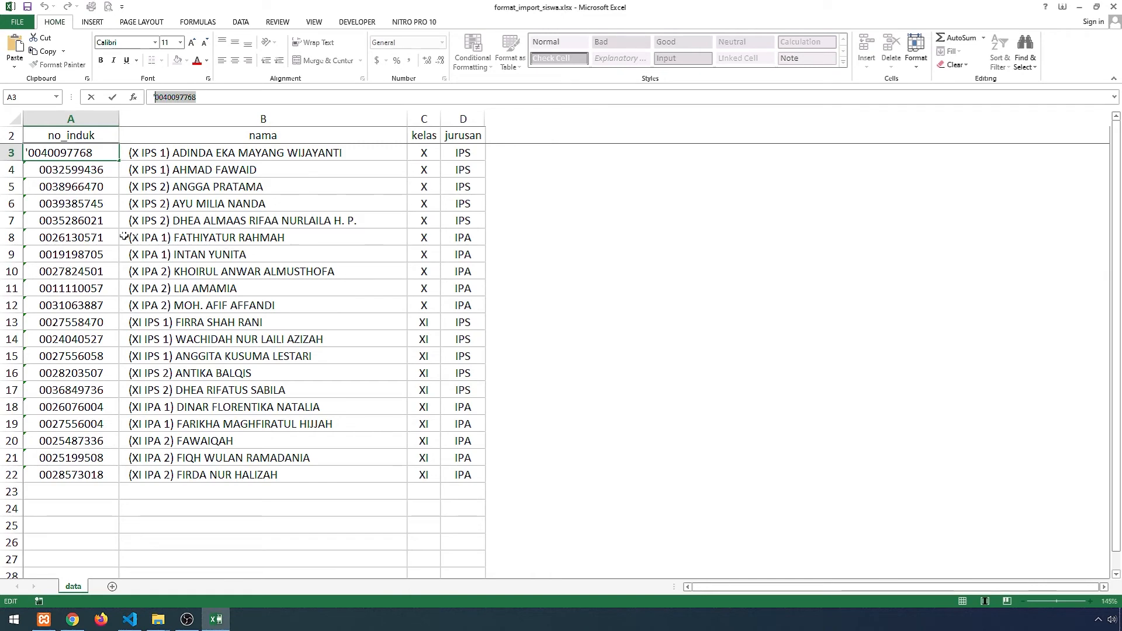
pyautogui.click(96, 237)
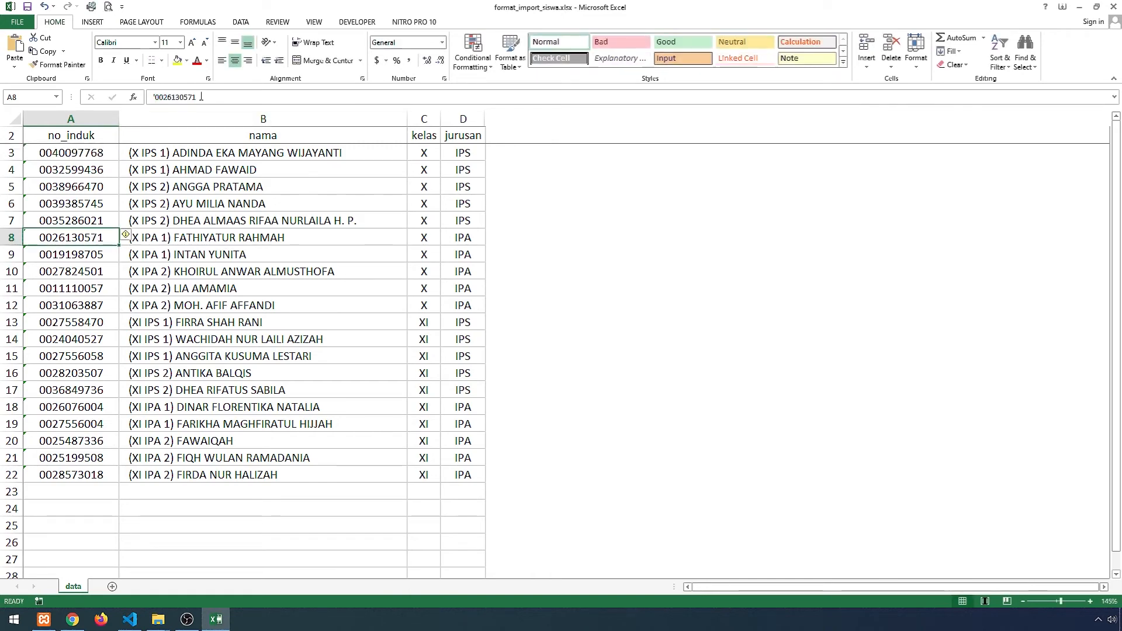
pyautogui.moveTo(199, 97); pyautogui.dragTo(162, 96)
pyautogui.hotkey('ctrl', 'c')
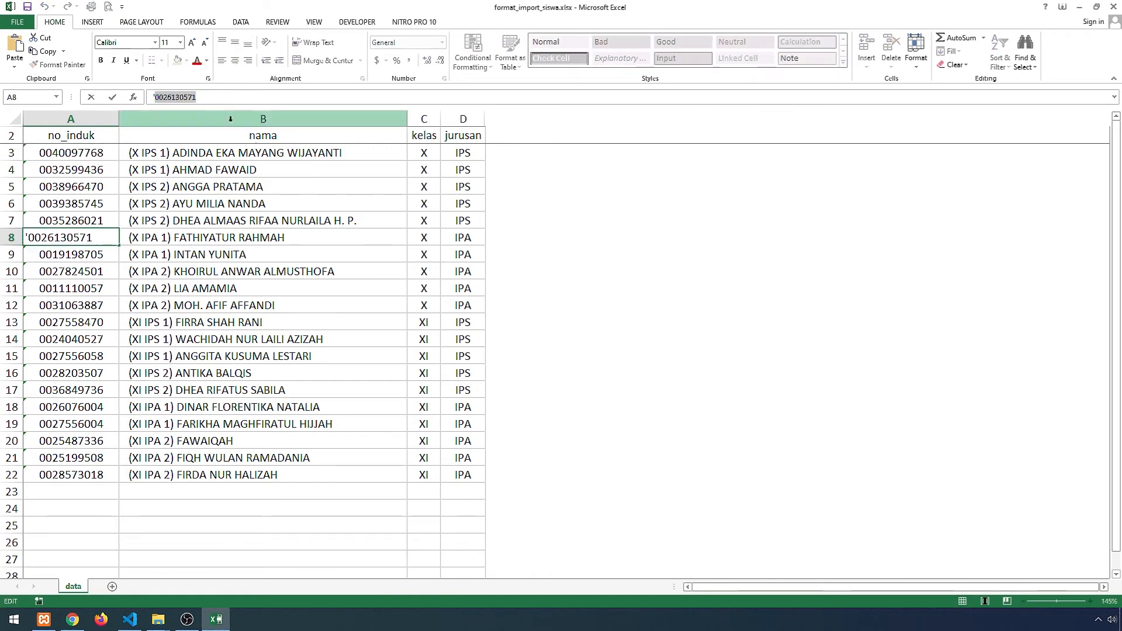
pyautogui.hotkey('alt', 'Tab')
pyautogui.click(988, 64)
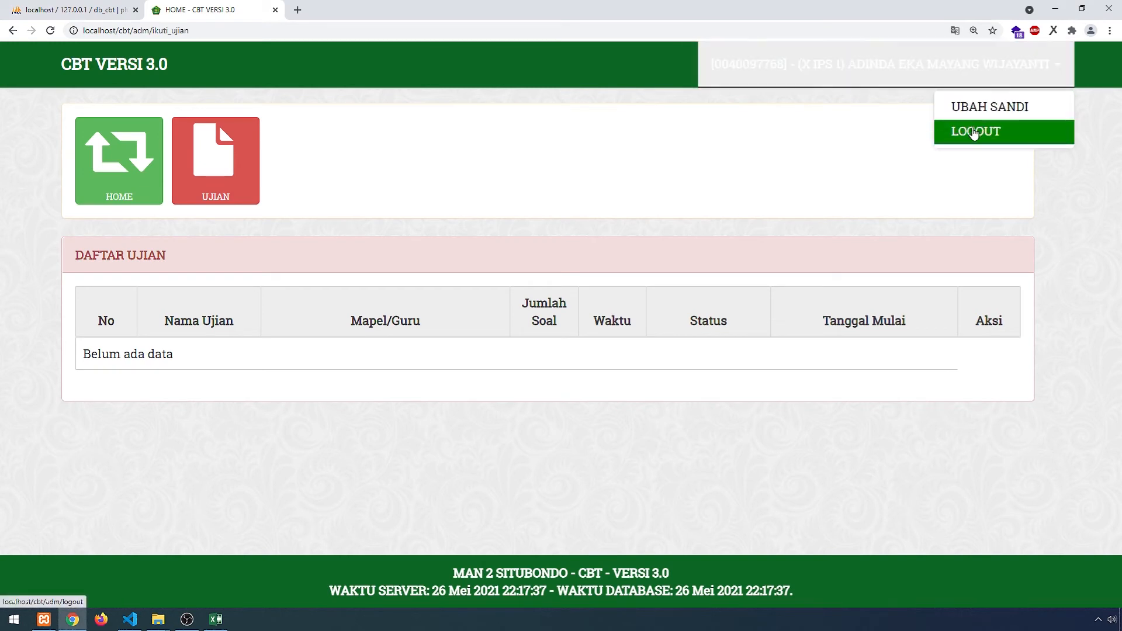
# - Log out and log in as the X IPA 1 student, then open the exam list
pyautogui.click(974, 132)
pyautogui.click(617, 96)
pyautogui.click(494, 335)
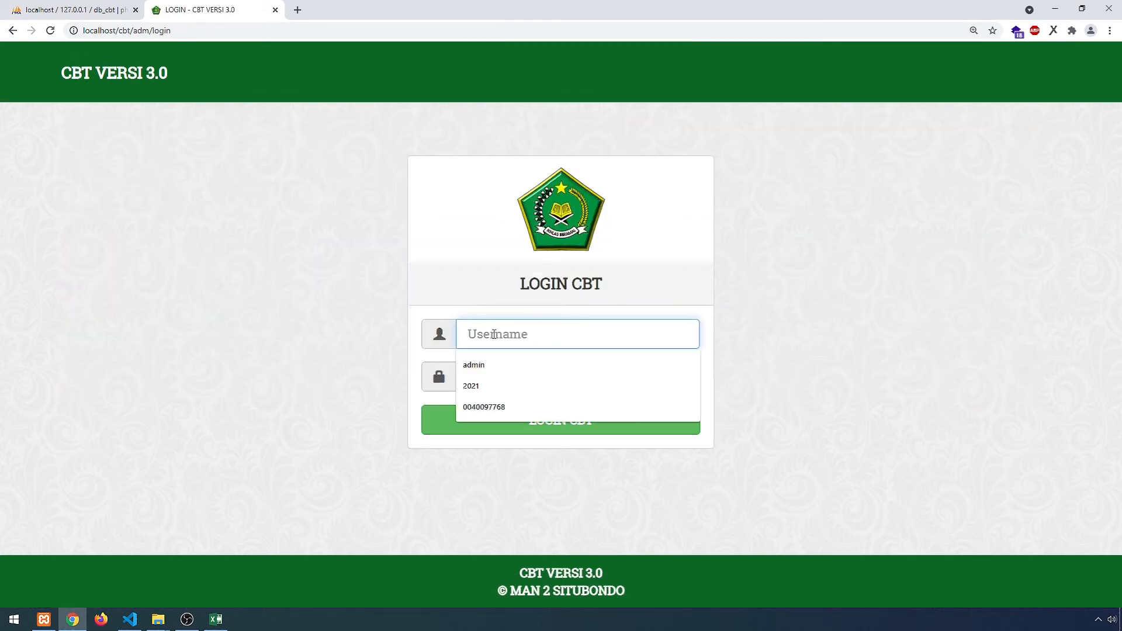
pyautogui.hotkey('ctrl', 'v')
pyautogui.press('Tab')
pyautogui.hotkey('ctrl', 'v')
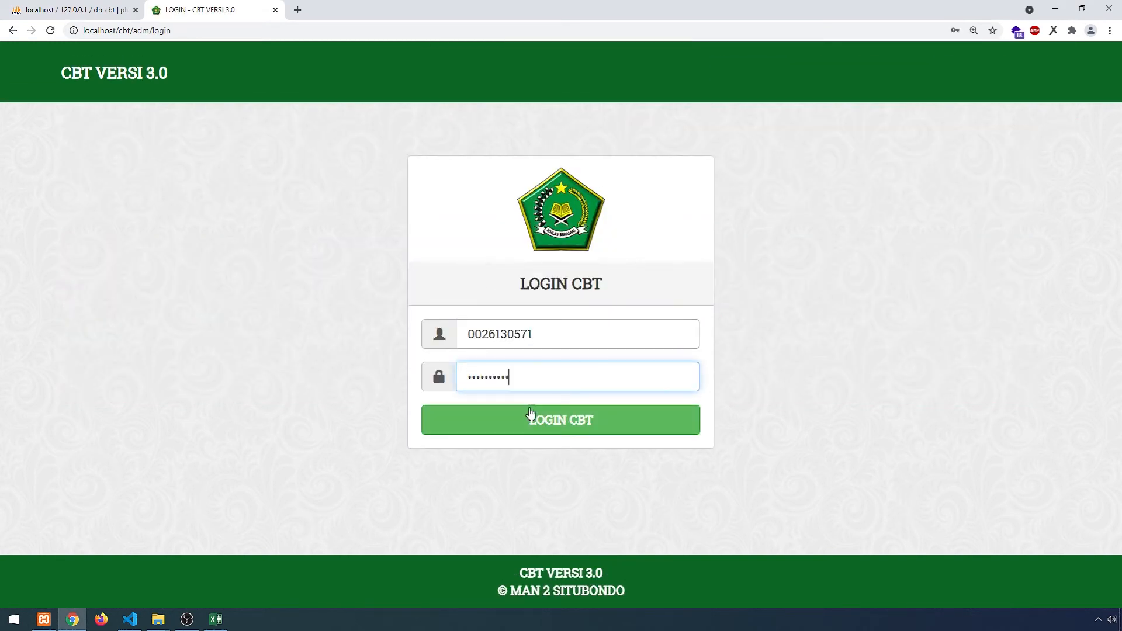
pyautogui.press('Return')
pyautogui.click(248, 175)
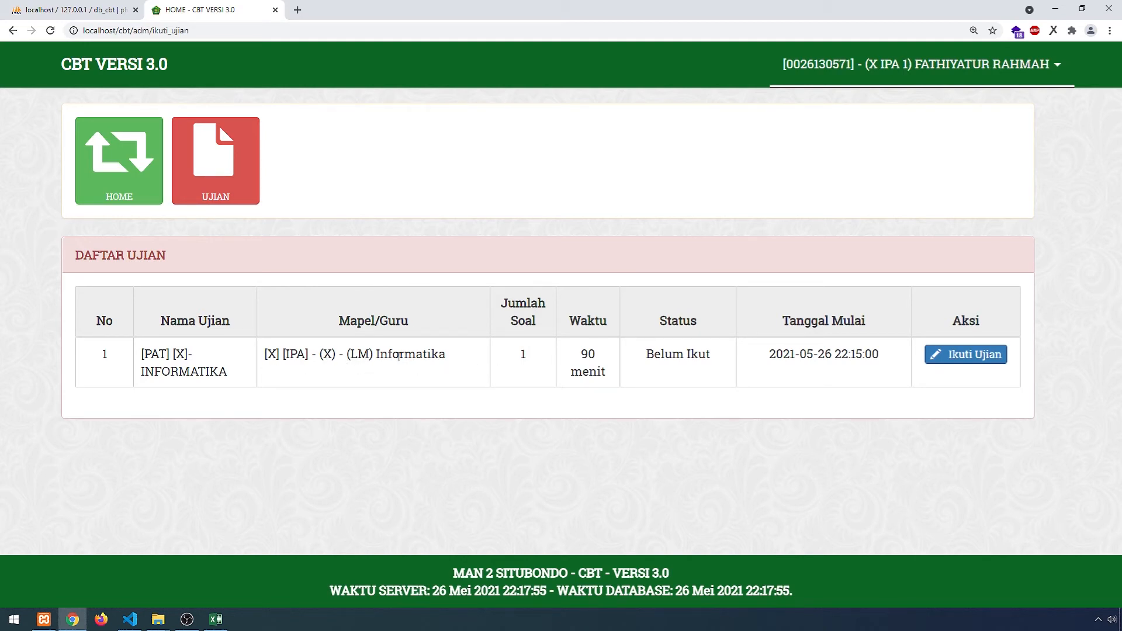
# - Highlight the exam's Mapel/Guru column and its [X] [IPA] class tag to point them out
pyautogui.moveTo(339, 321); pyautogui.dragTo(416, 323)
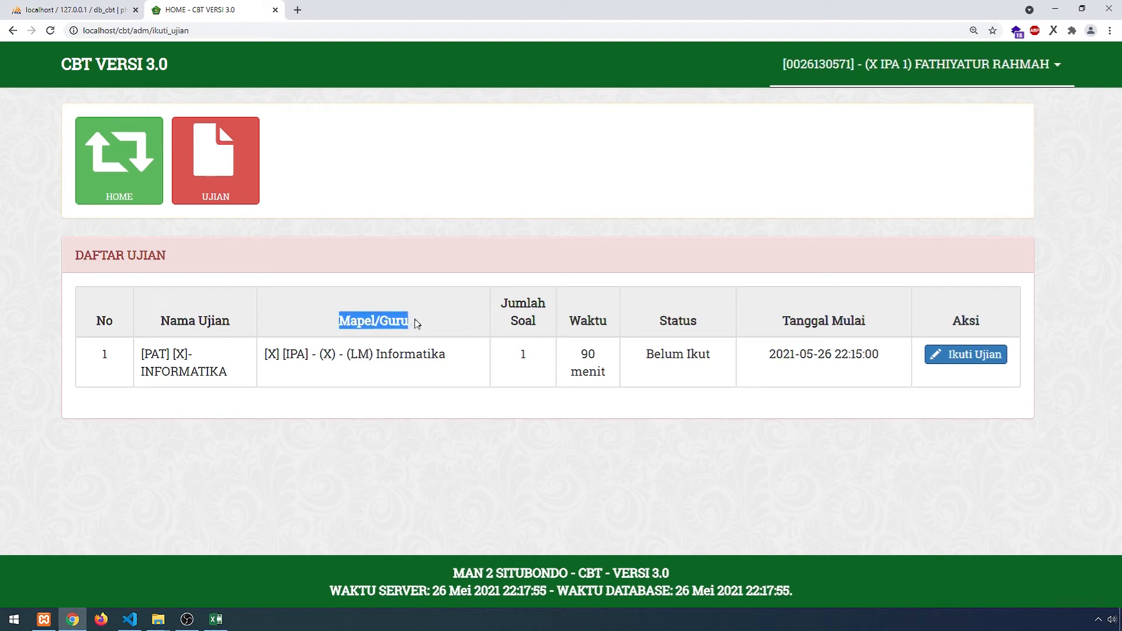
pyautogui.click(426, 358)
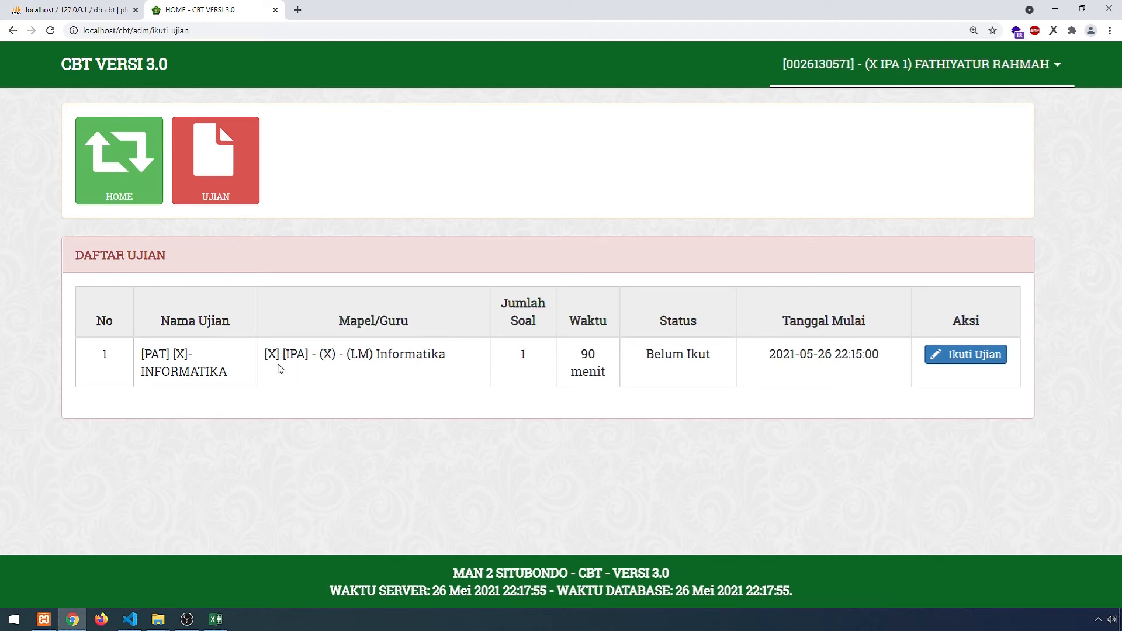
pyautogui.moveTo(265, 354); pyautogui.dragTo(310, 354)
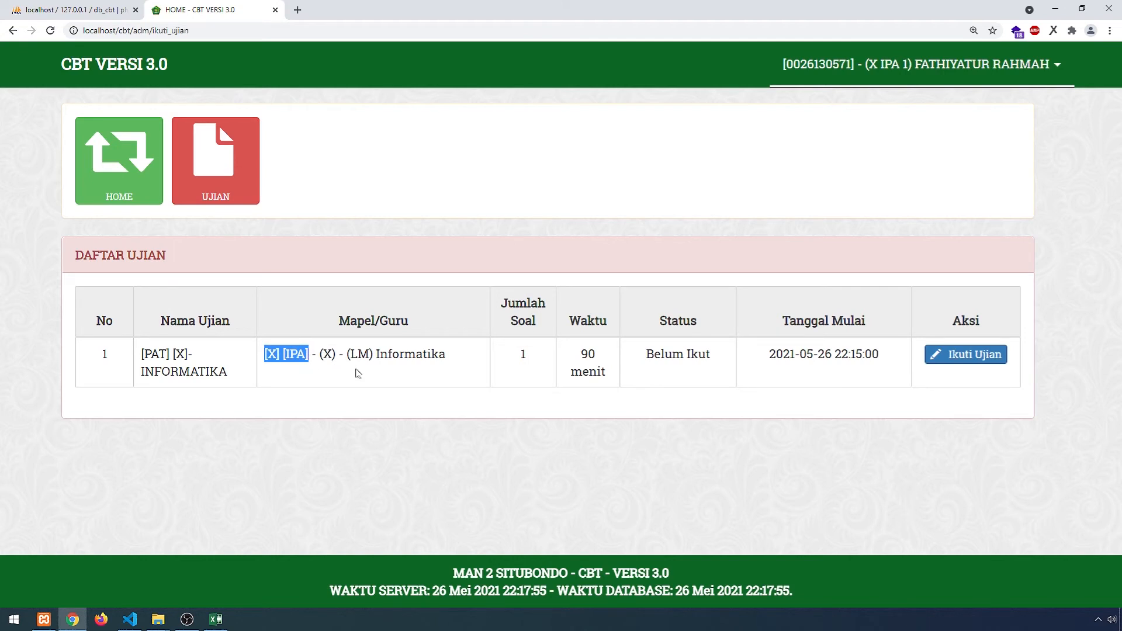
pyautogui.click(313, 377)
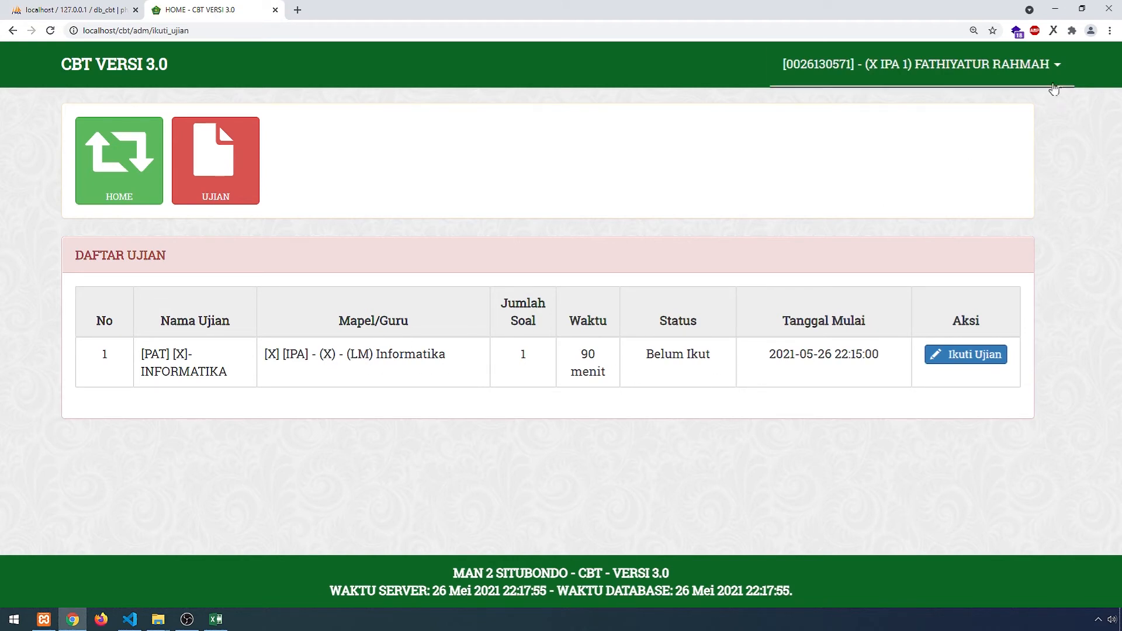
# - Log out of the student account
pyautogui.click(920, 64)
pyautogui.click(976, 130)
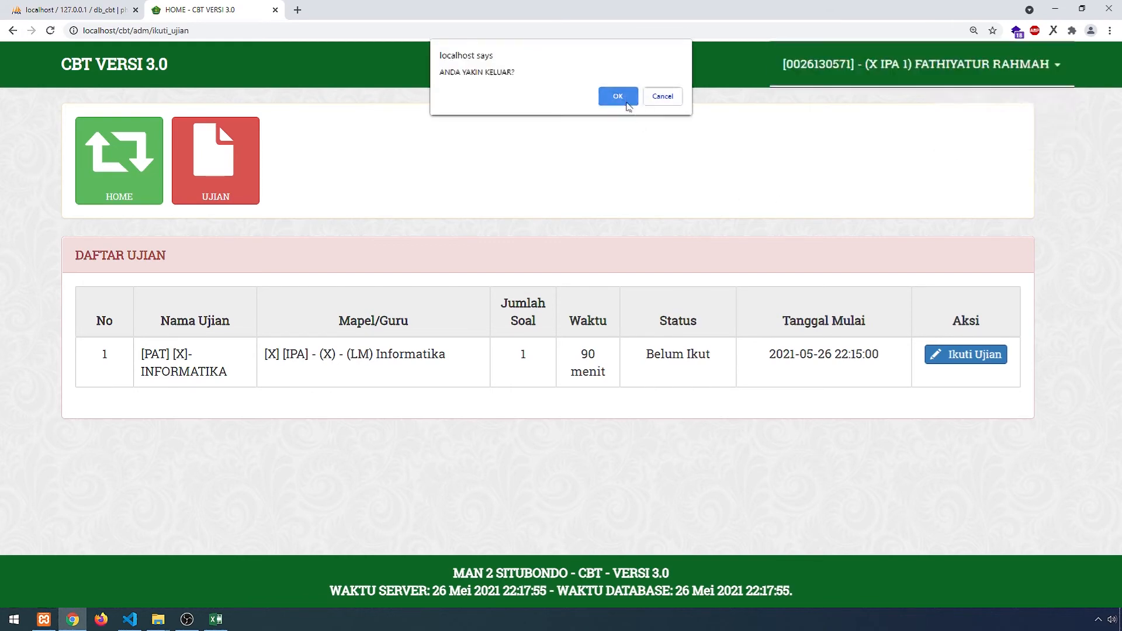
pyautogui.click(618, 96)
# - Log back in with the proctor username and password and open the exam list
pyautogui.click(513, 338)
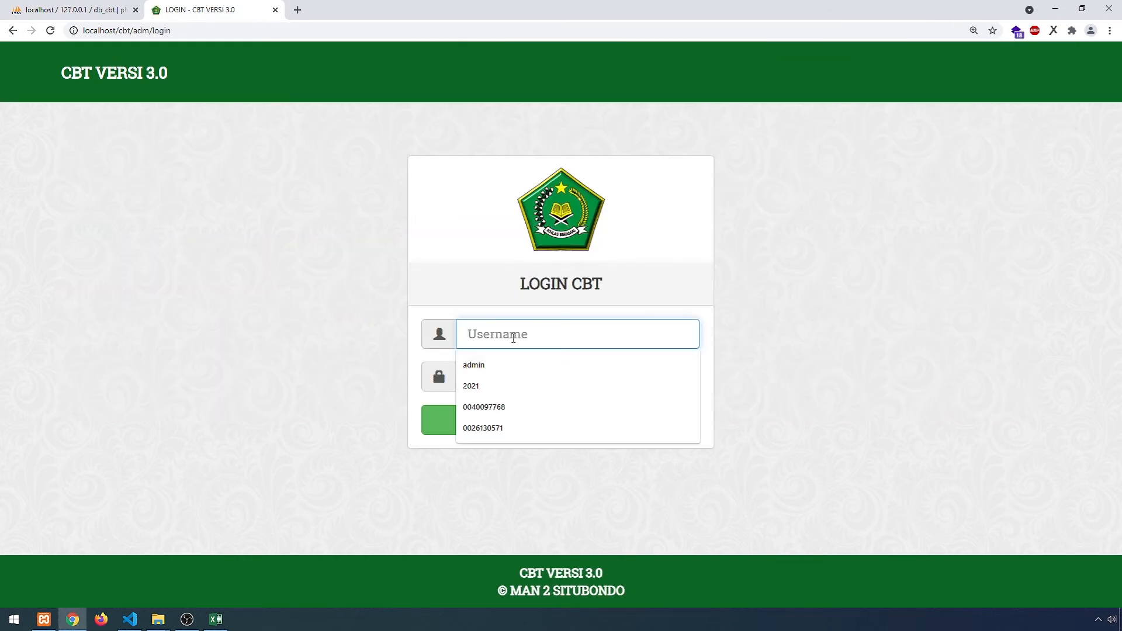
pyautogui.write('2021')
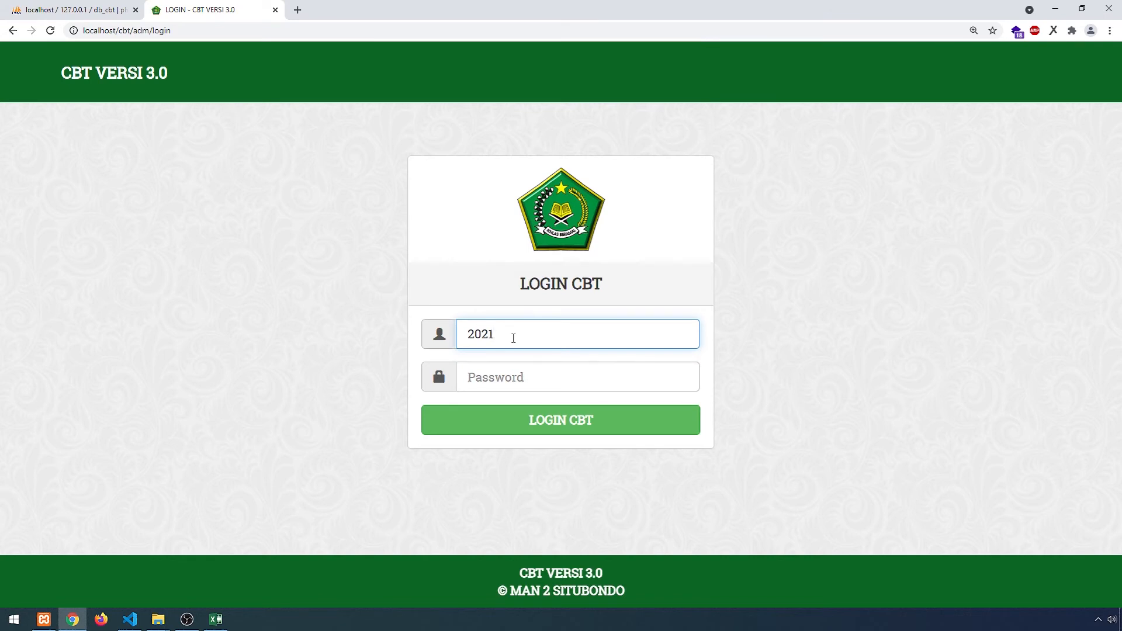
pyautogui.hotkey('ctrl', 'a')
pyautogui.hotkey('ctrl', 'c')
pyautogui.press('Tab')
pyautogui.hotkey('ctrl', 'v')
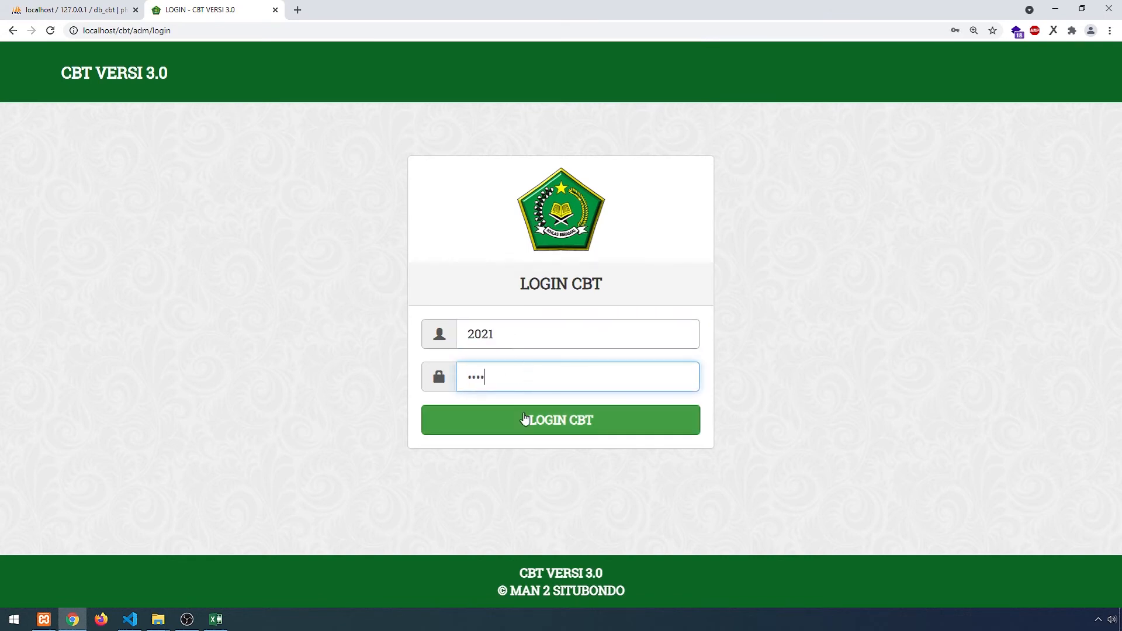
pyautogui.click(524, 419)
pyautogui.click(308, 163)
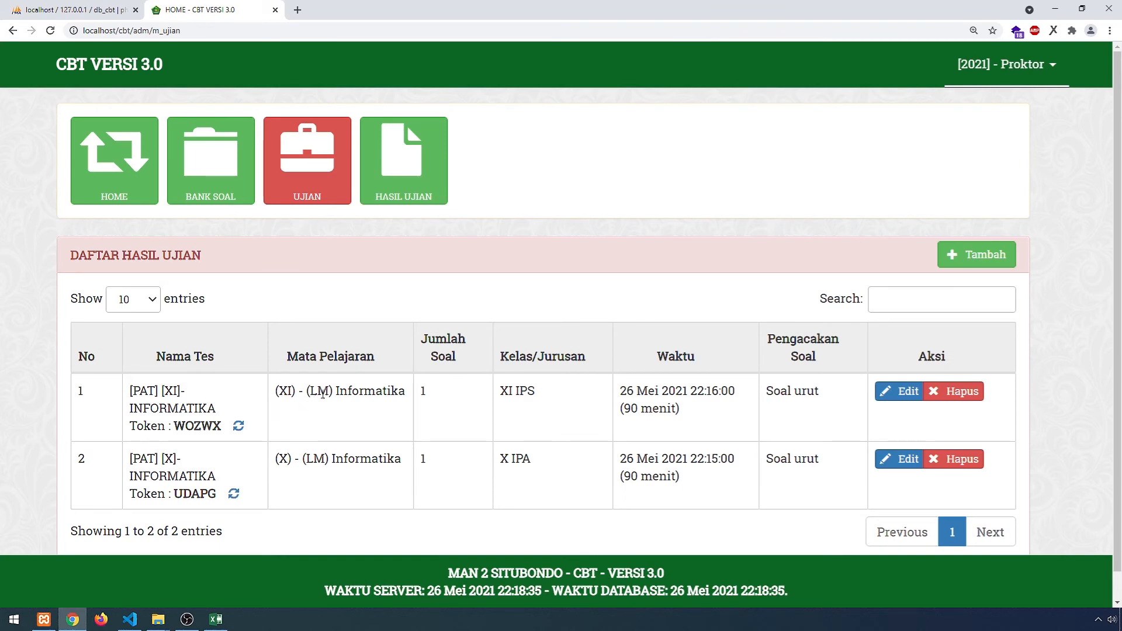
# - Edit the first exam, changing its subject to (X) - (LM) Informatika and keeping the start date on the 26th
pyautogui.click(900, 391)
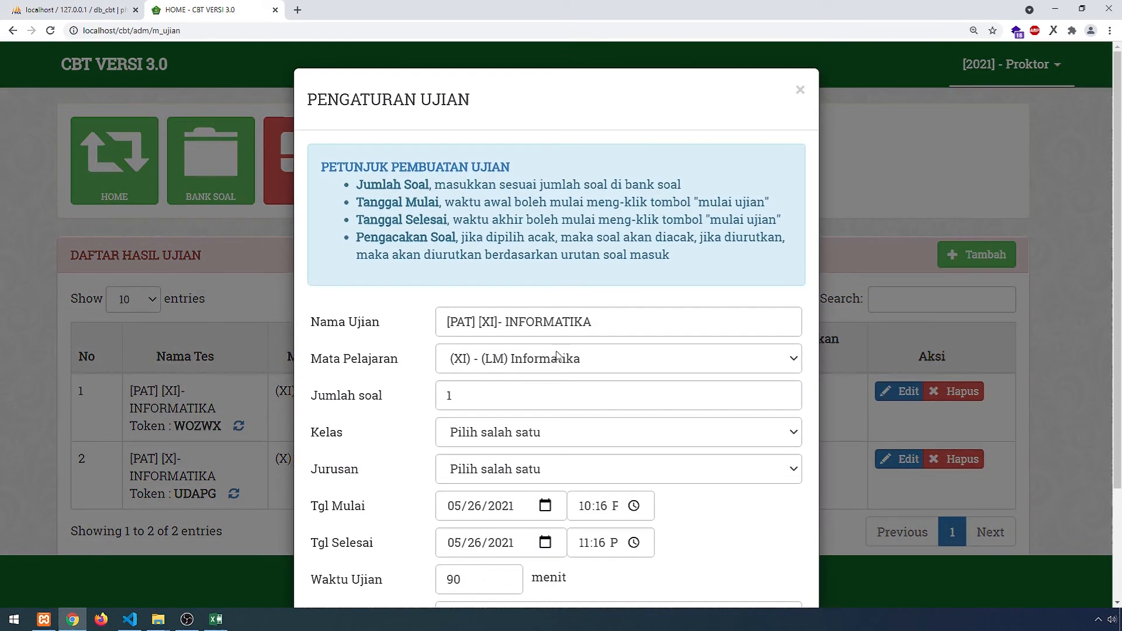
pyautogui.click(501, 359)
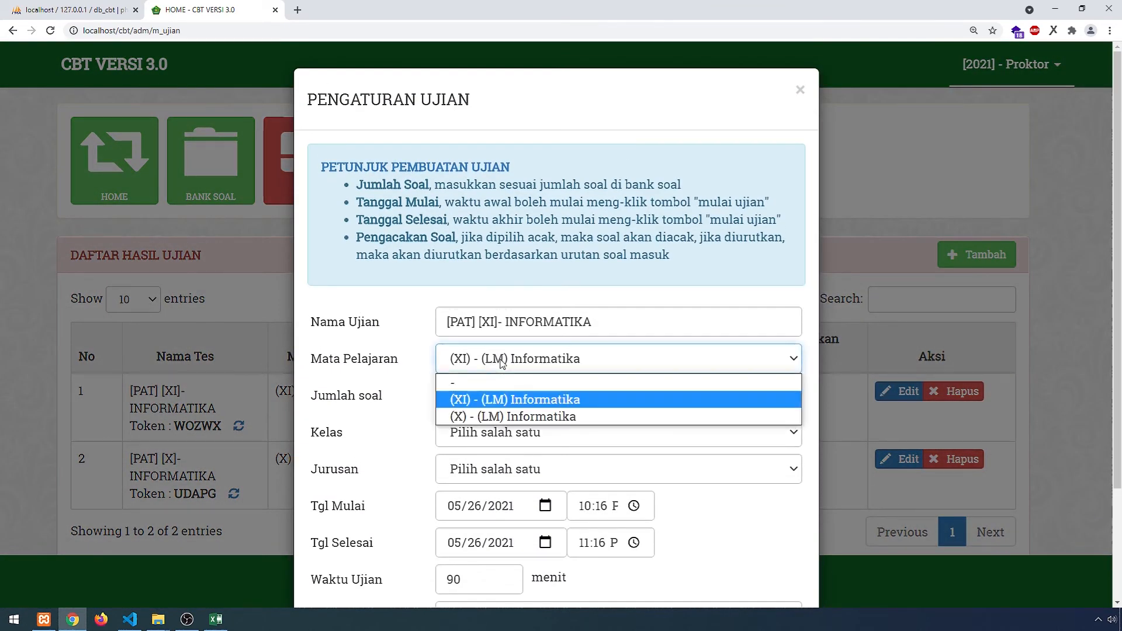
pyautogui.click(500, 416)
pyautogui.scroll(-1, 594, 423)
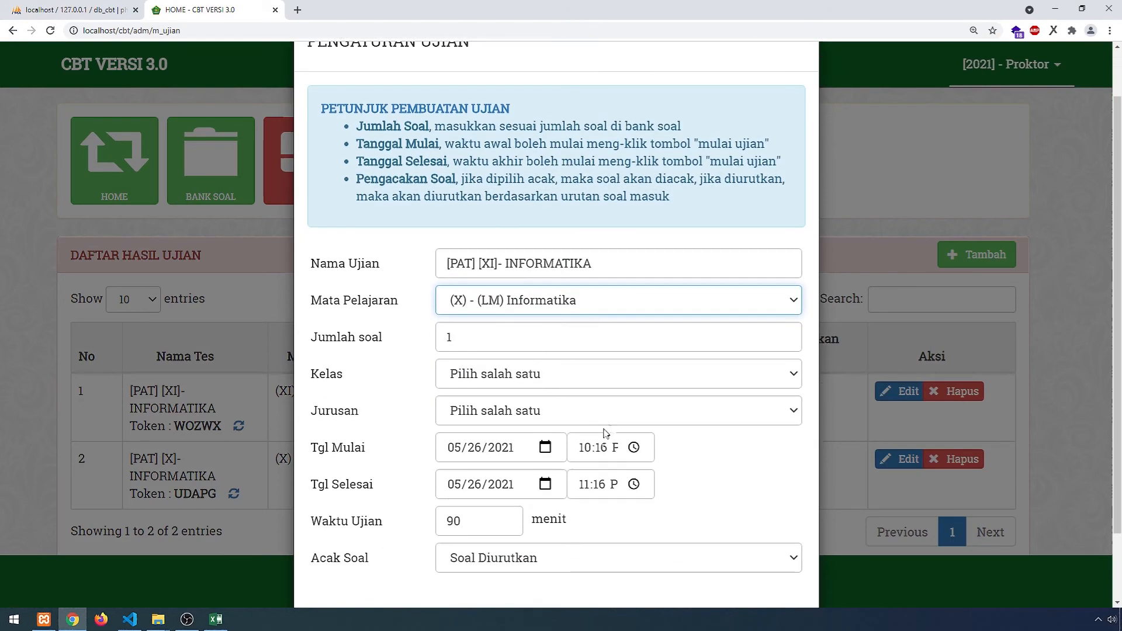
pyautogui.click(547, 449)
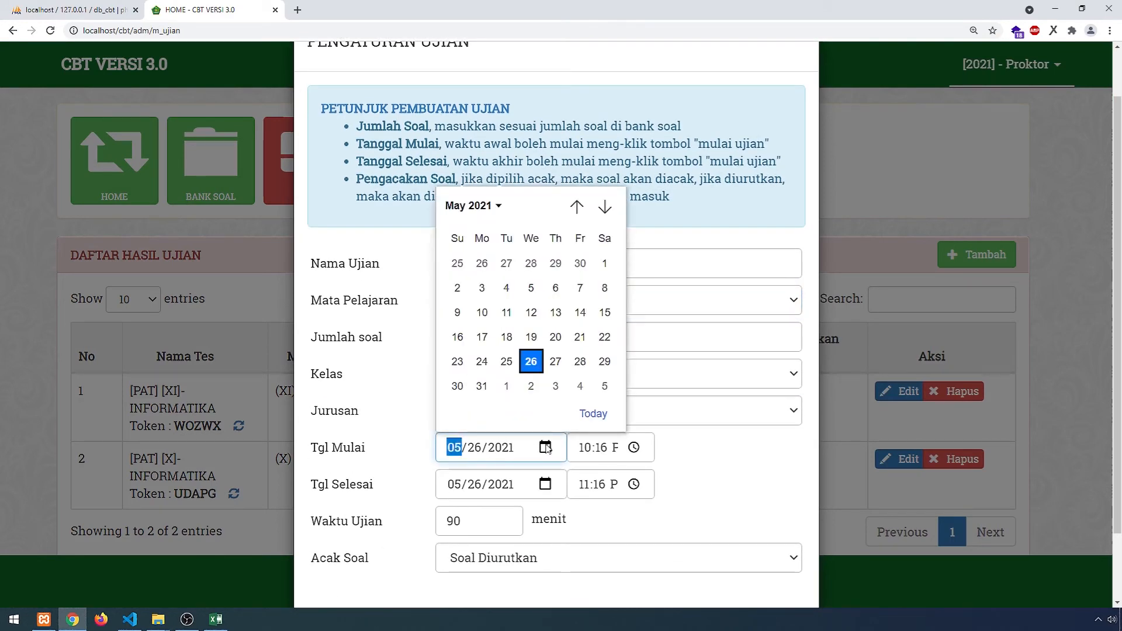
pyautogui.click(531, 361)
pyautogui.click(731, 474)
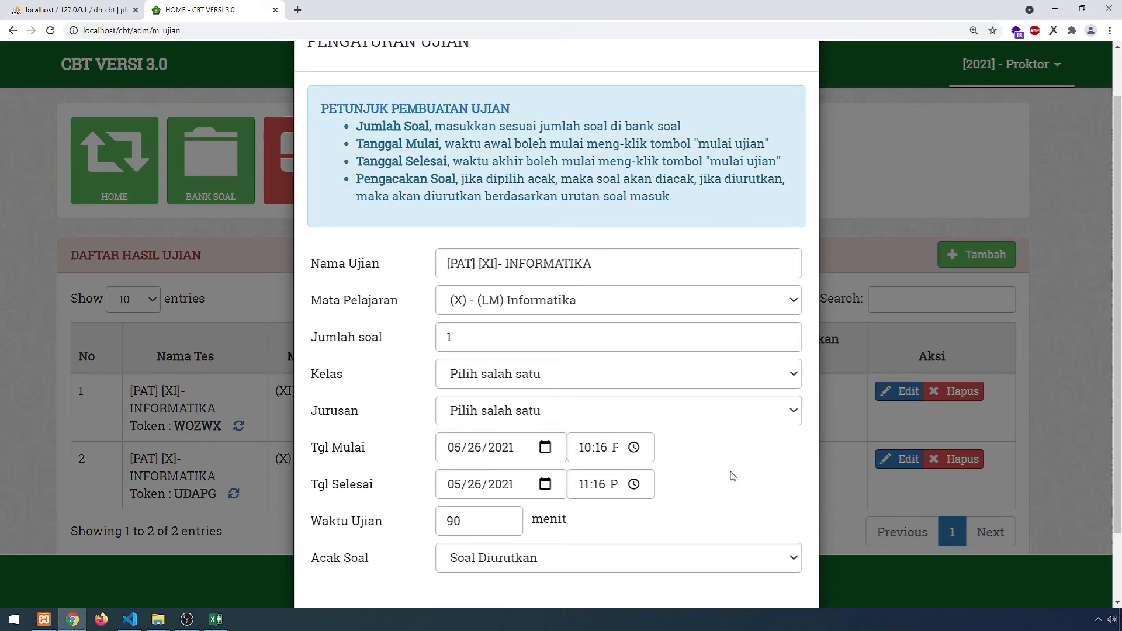
pyautogui.scroll(-1, 707, 476)
# - Set class X, major IPA/IPS and sequential question order, then save the exam
pyautogui.click(540, 294)
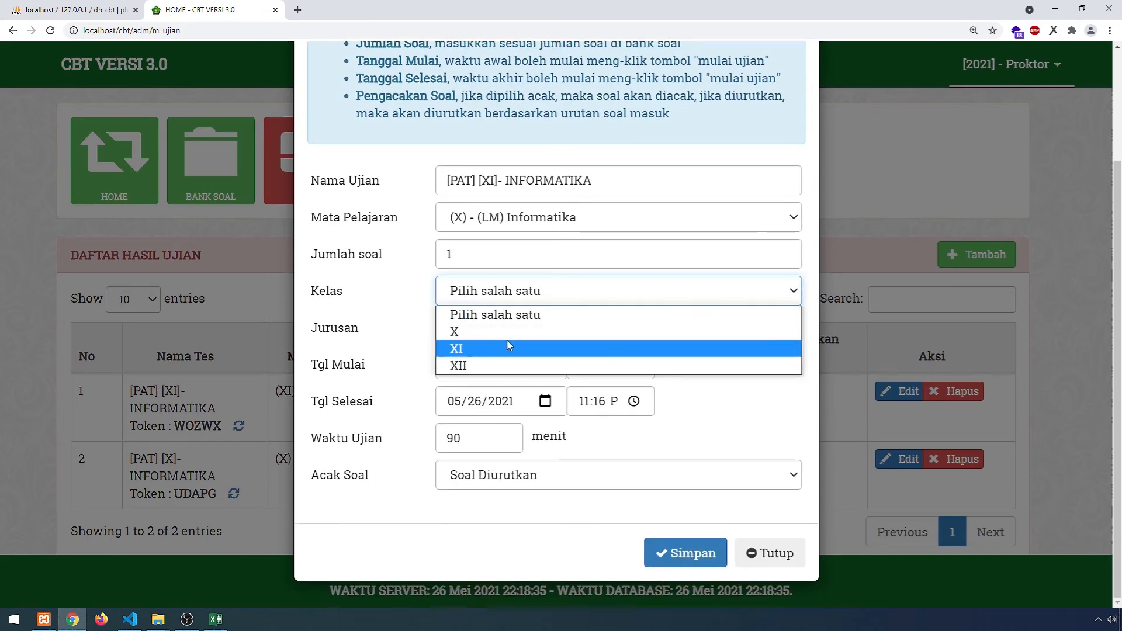
pyautogui.click(530, 327)
pyautogui.click(531, 329)
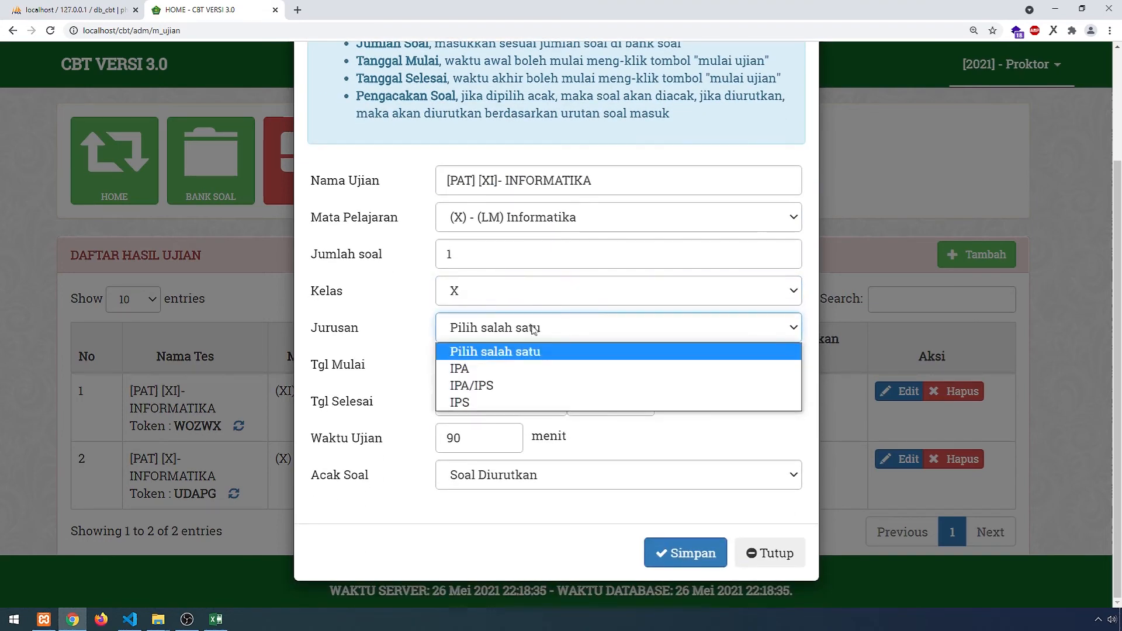
pyautogui.click(501, 388)
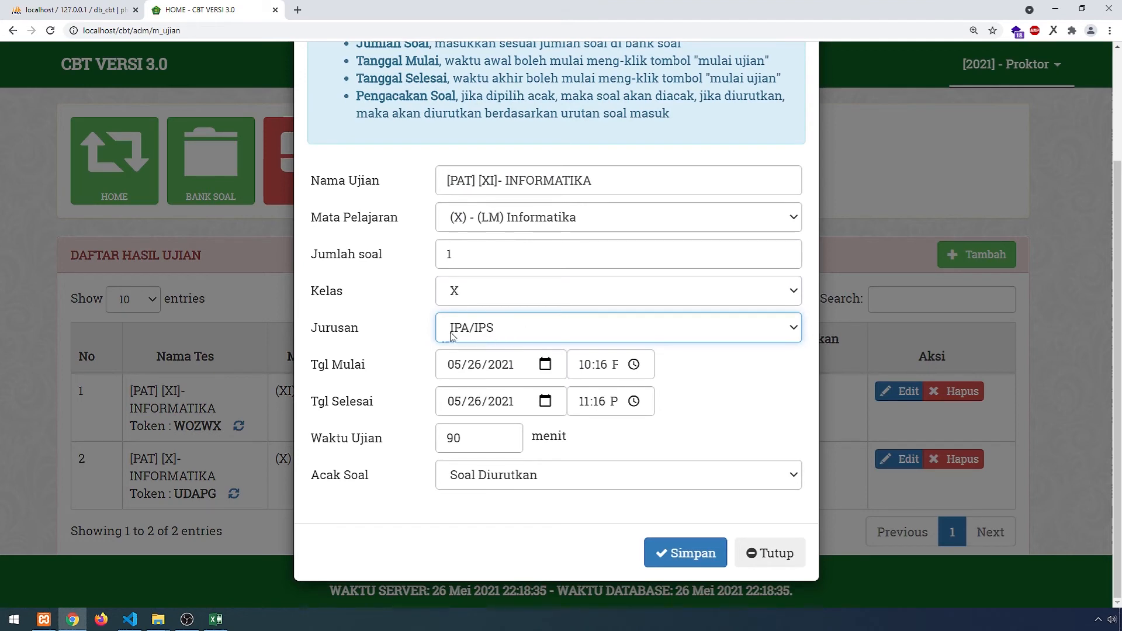
pyautogui.click(560, 484)
pyautogui.click(580, 527)
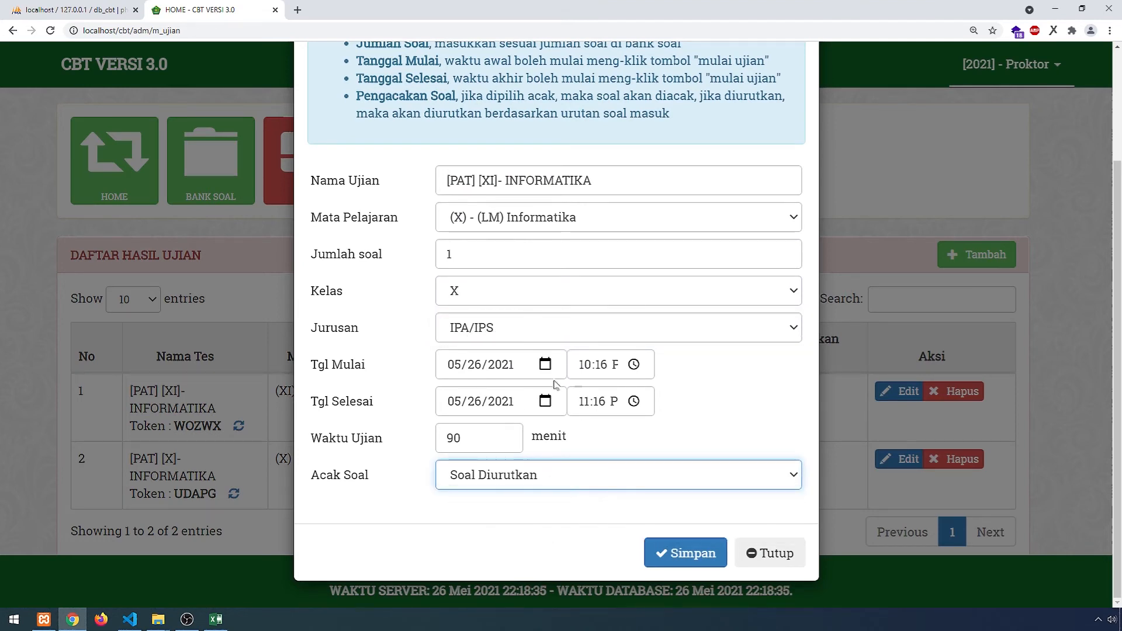
pyautogui.click(690, 556)
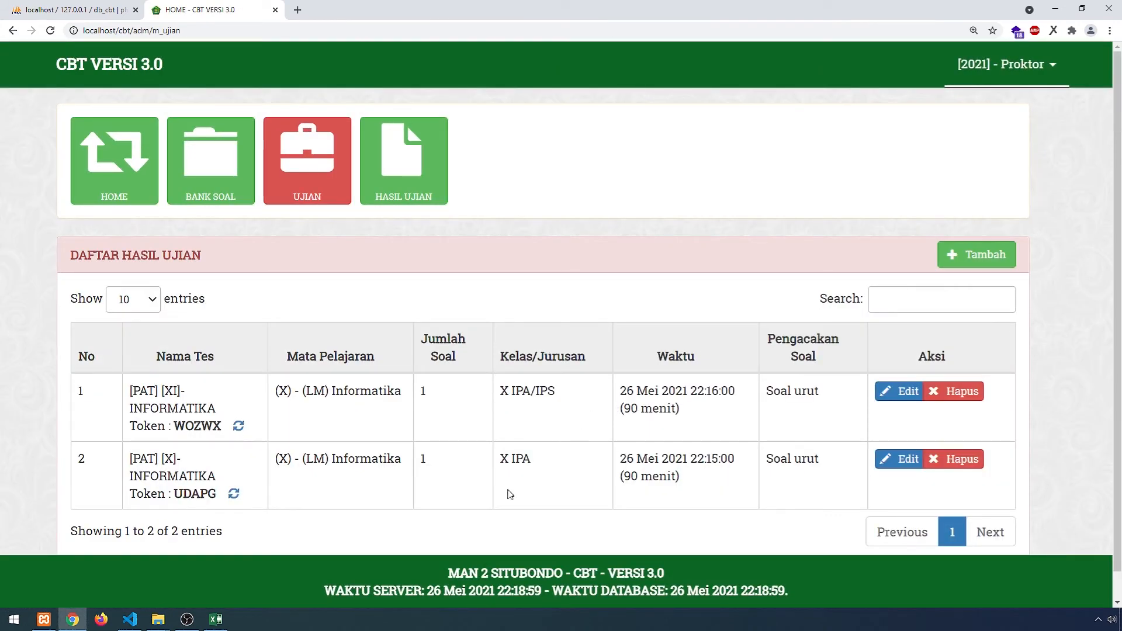
# - Open a private browser window and load the CBT login page at localhost/cbt
pyautogui.hotkey('ctrl', 'shift', 'n')
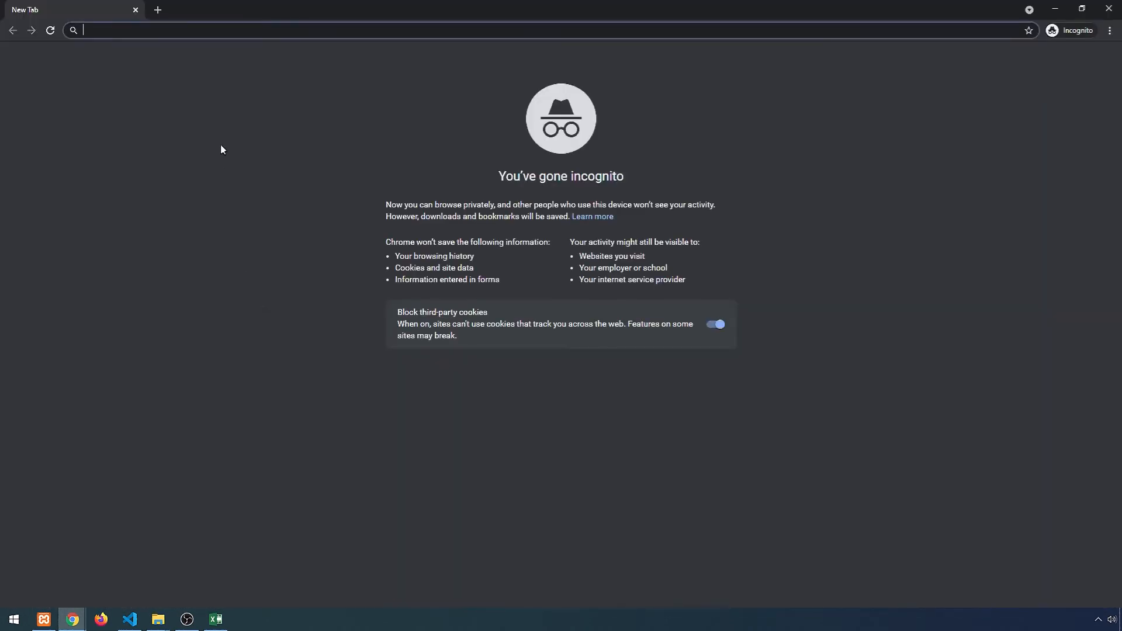
pyautogui.write('LOCAlhost')
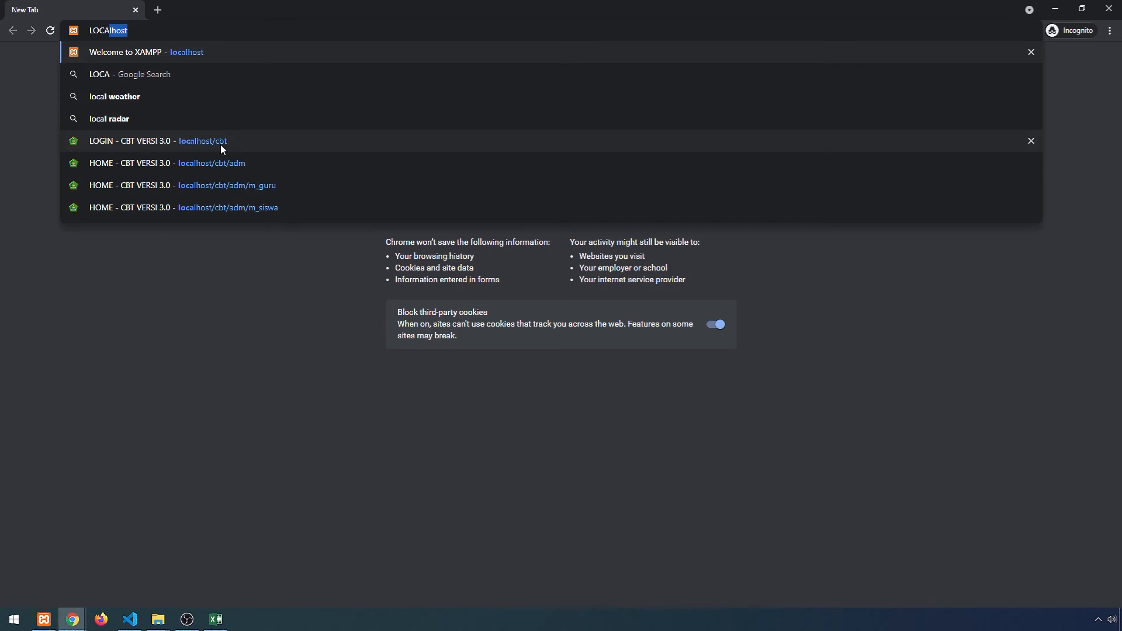
pyautogui.press('Down')
pyautogui.press('Down')
pyautogui.press('Down')
pyautogui.press('Down')
pyautogui.press('Return')
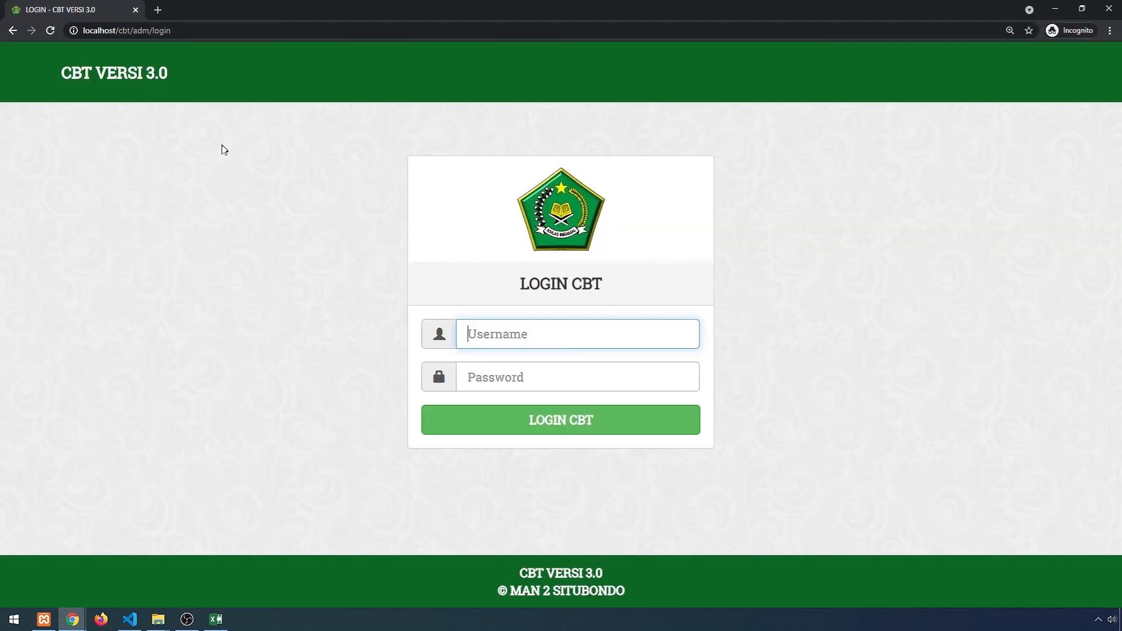
pyautogui.hotkey('alt', 'Tab')
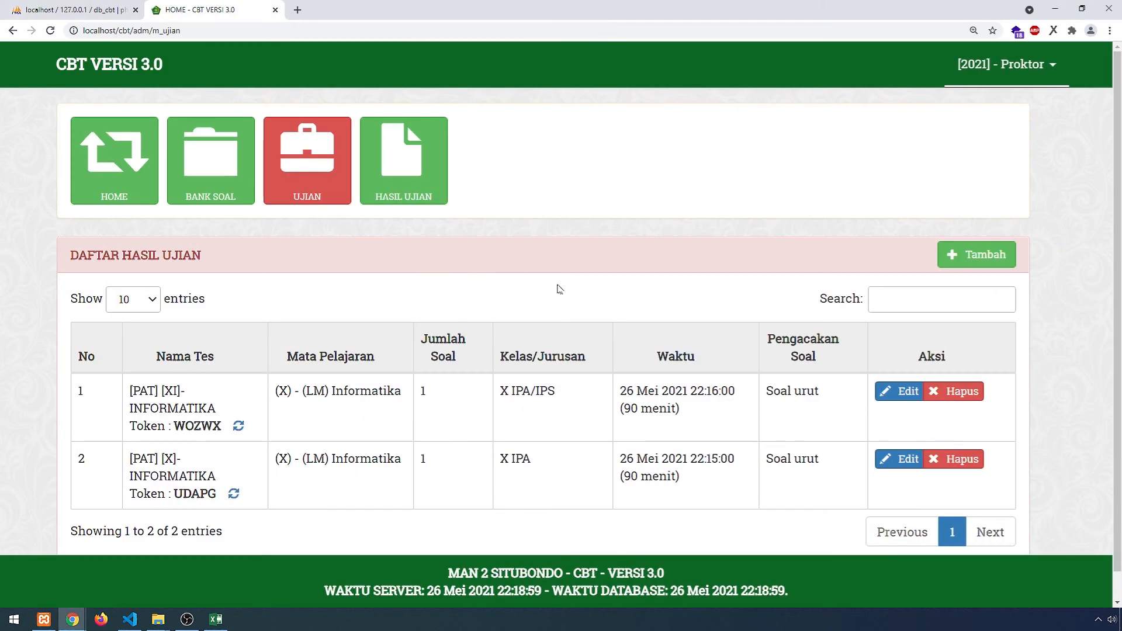
# - Log in as a student from the spreadsheet in the private window, using their number and password
pyautogui.click(215, 619)
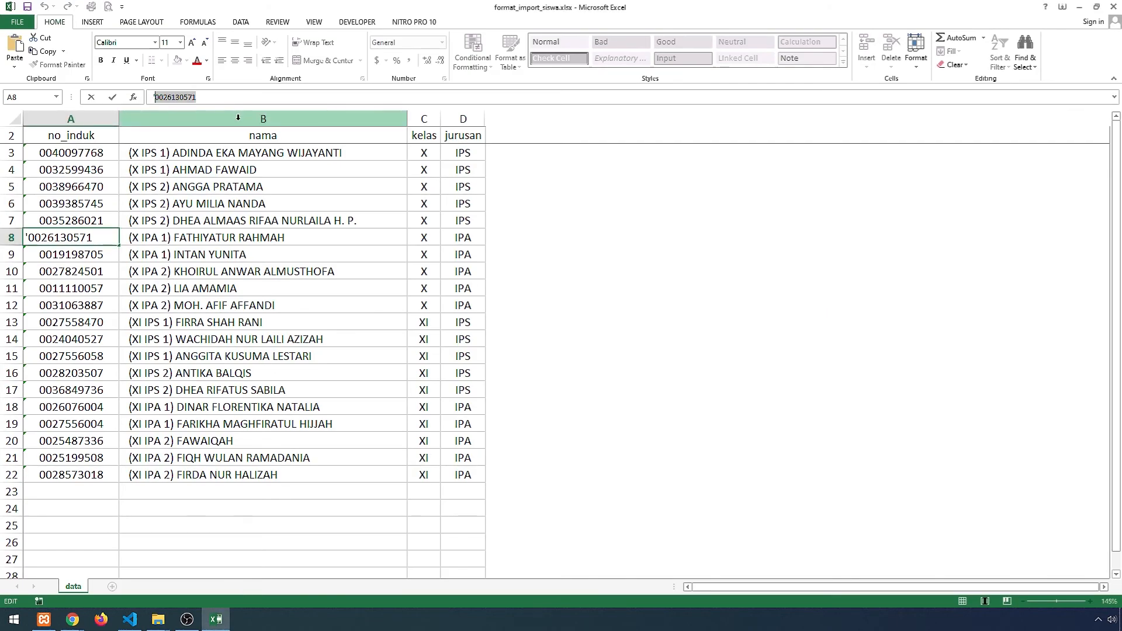
pyautogui.hotkey('alt', 'Tab')
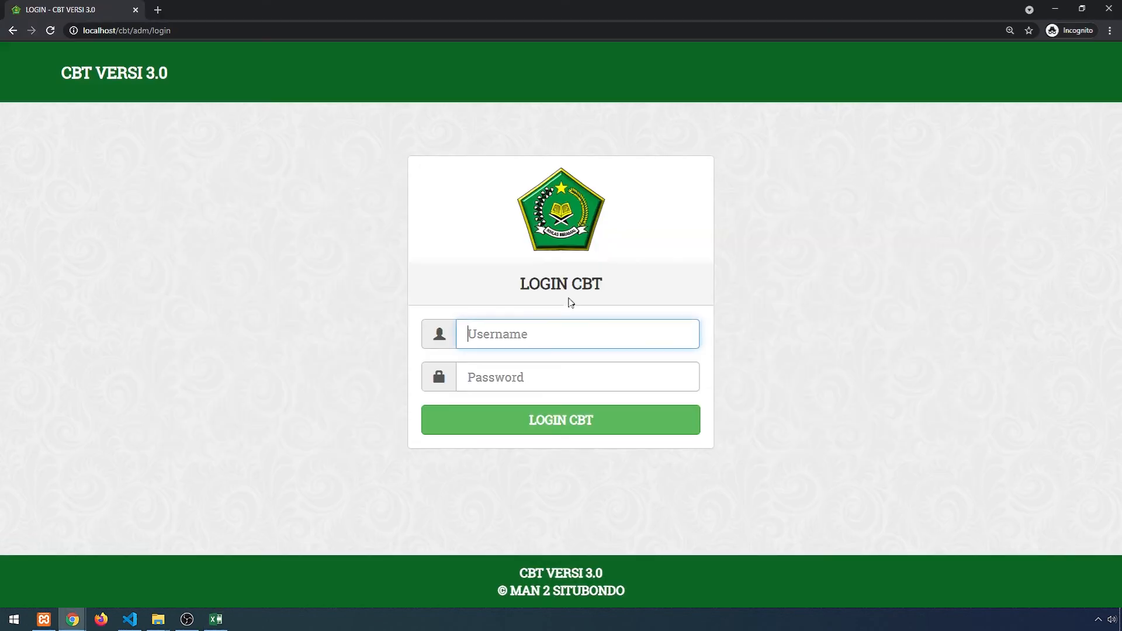
pyautogui.write('0026130571')
pyautogui.press('Tab')
pyautogui.write('**********')
pyautogui.press('Return')
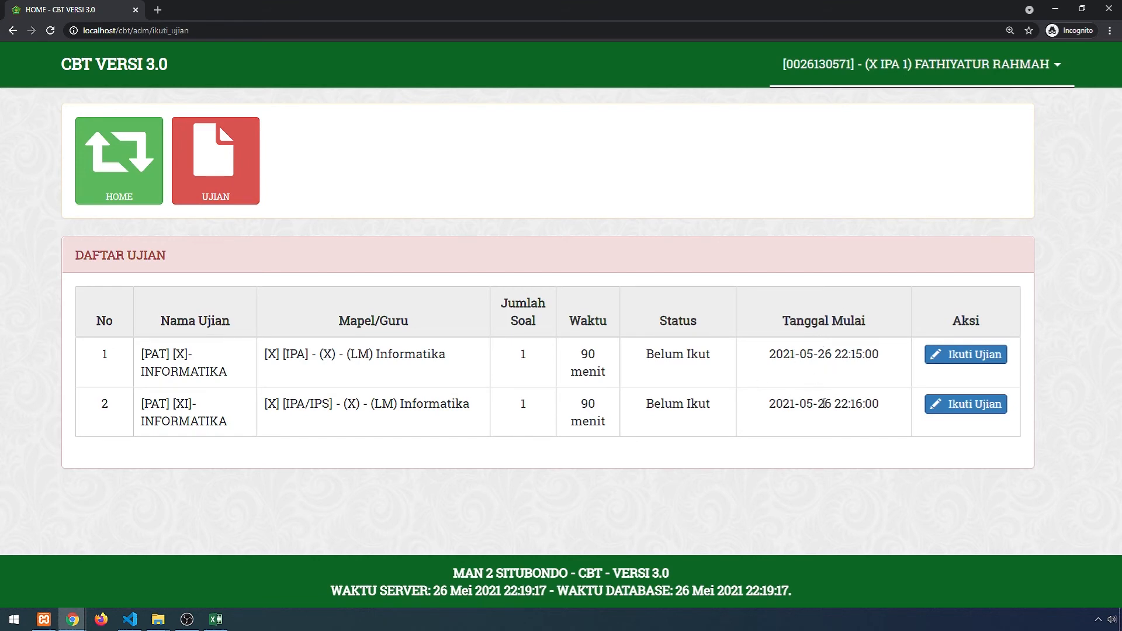
pyautogui.hotkey('alt', 'Tab')
pyautogui.press('Tab')
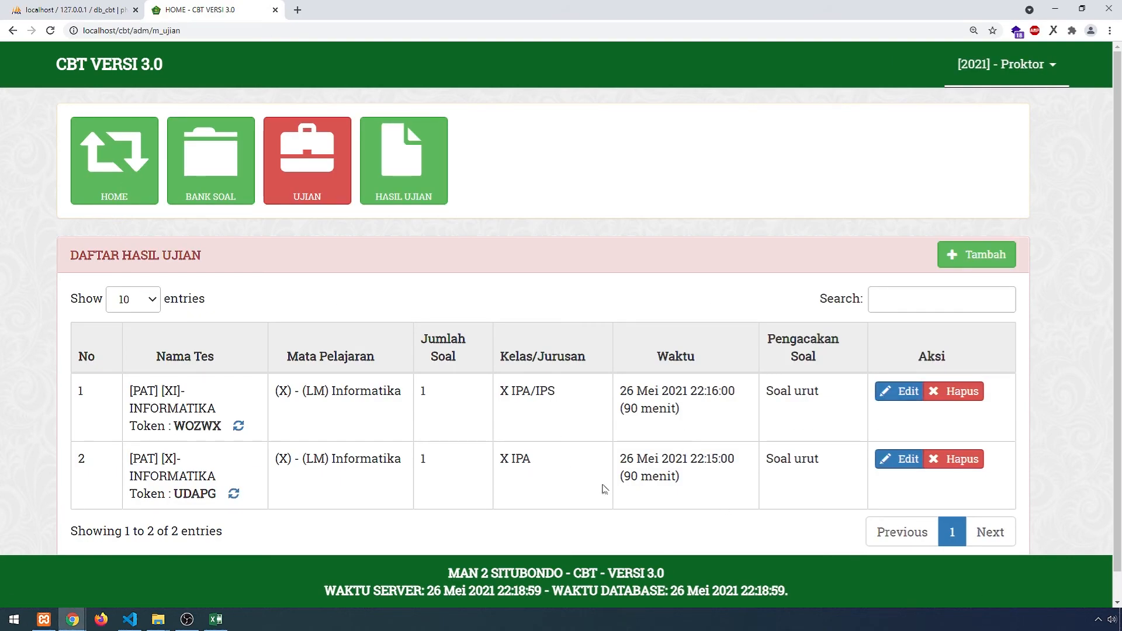
# - Set the first exam's start and end dates to 05/27/2021
pyautogui.click(892, 396)
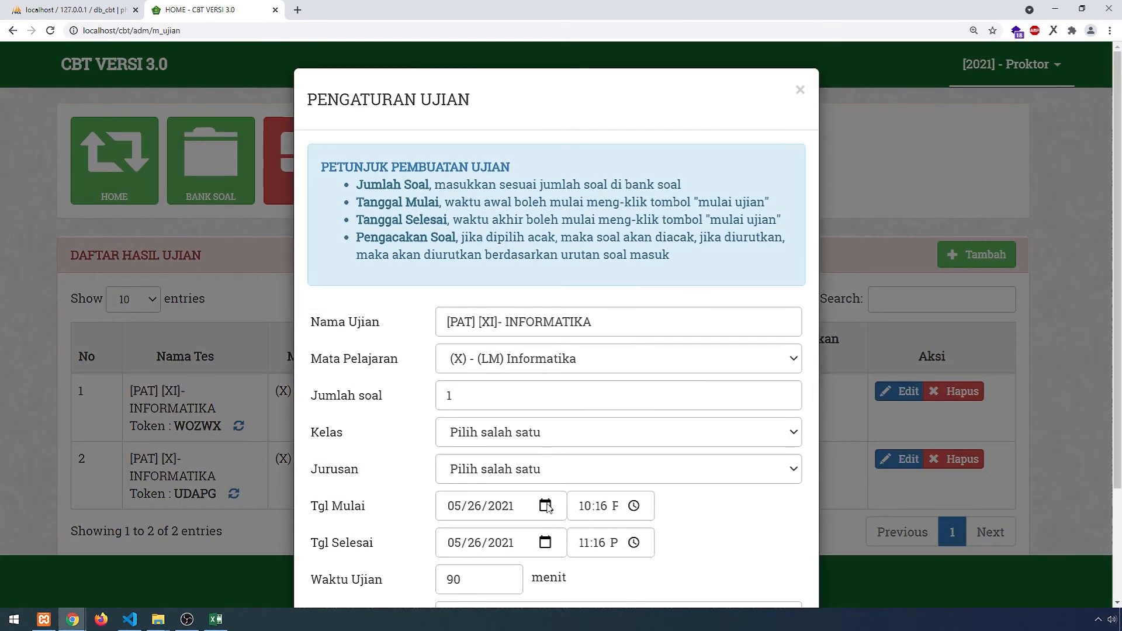
pyautogui.click(545, 506)
pyautogui.click(556, 420)
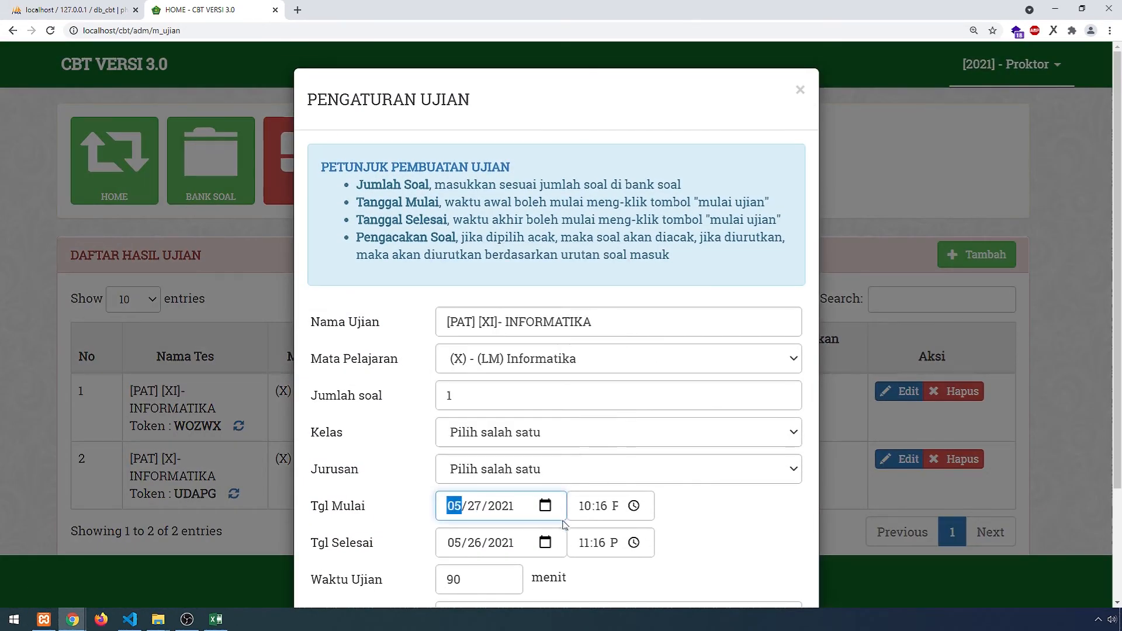
pyautogui.click(548, 542)
pyautogui.click(556, 457)
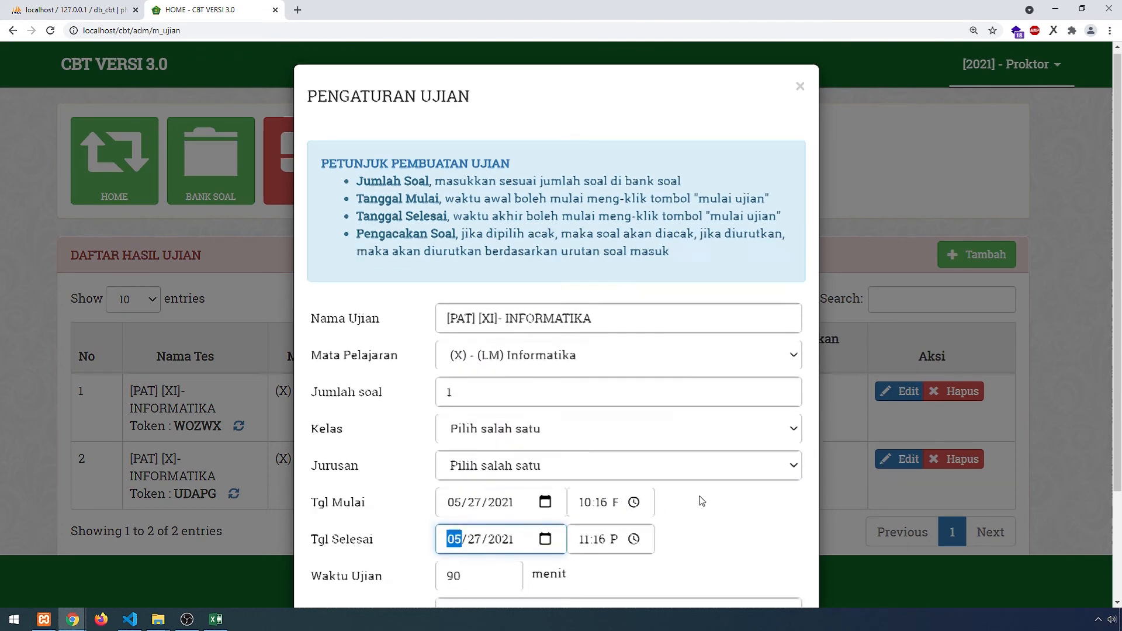
pyautogui.scroll(-2, 691, 547)
pyautogui.click(691, 546)
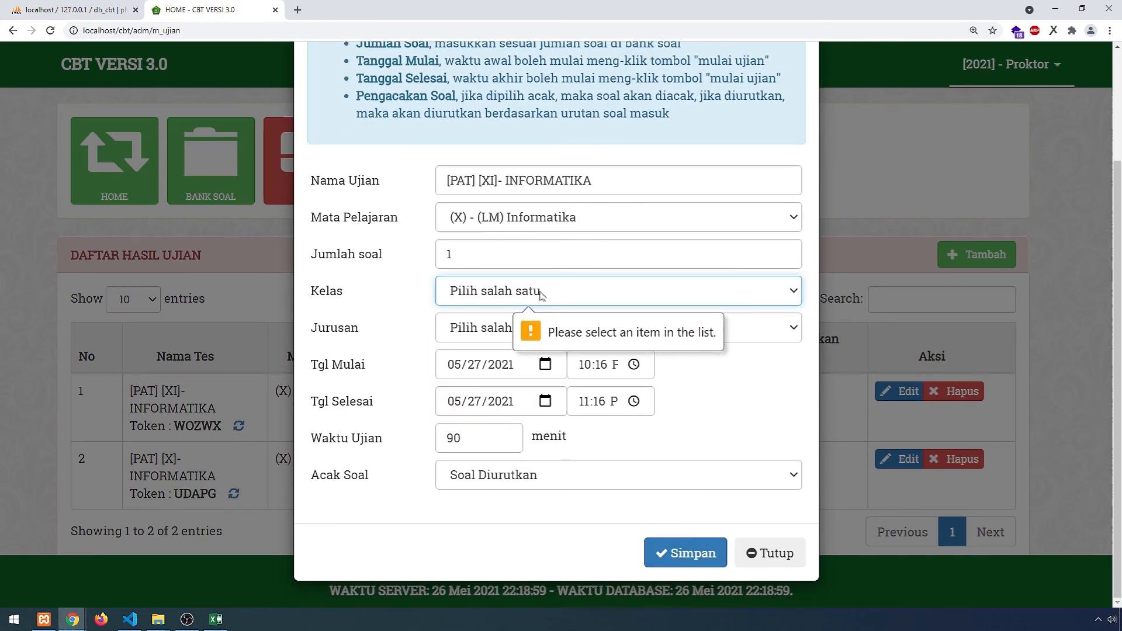
# - Choose class X and major IPA/IPS, then save the rescheduled exam
pyautogui.click(541, 295)
pyautogui.click(513, 333)
pyautogui.click(514, 327)
pyautogui.click(514, 385)
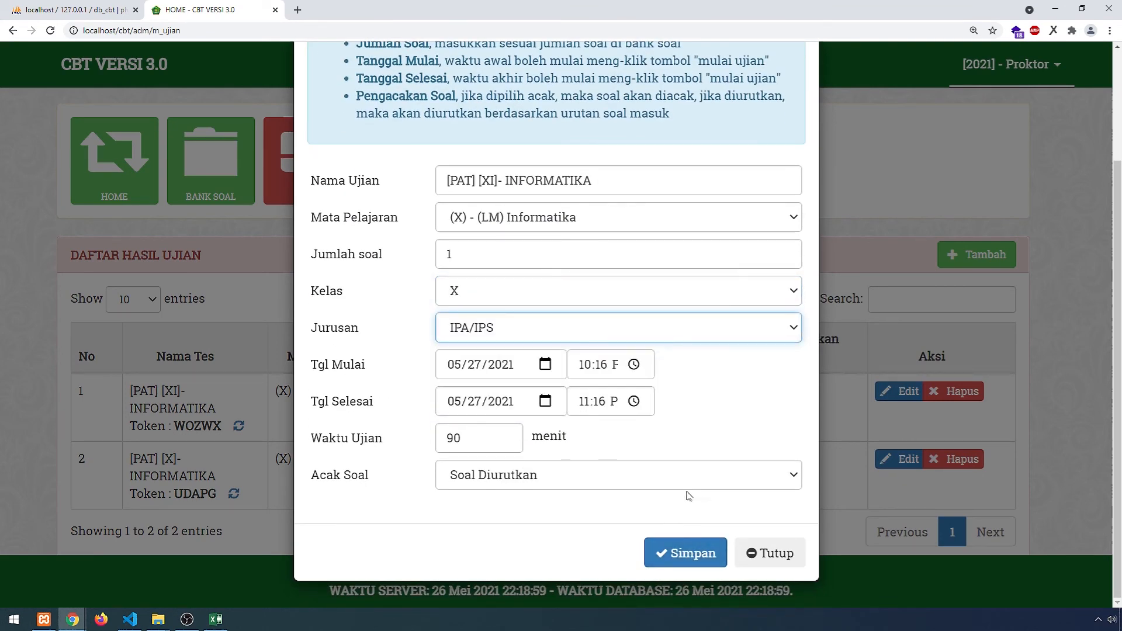
pyautogui.click(701, 552)
pyautogui.hotkey('alt', 'Tab')
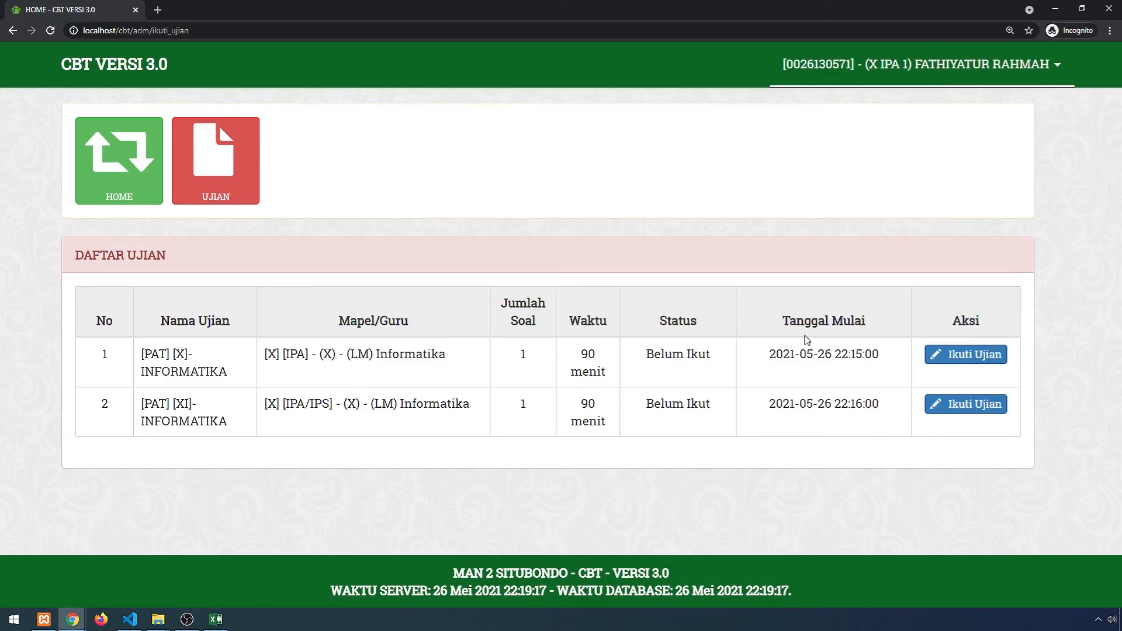
# - Reload the student's Daftar Ujian, now showing only [PAT] [X]- INFORMATIKA, and briefly check the proctor window
pyautogui.moveTo(787, 331); pyautogui.dragTo(847, 436)
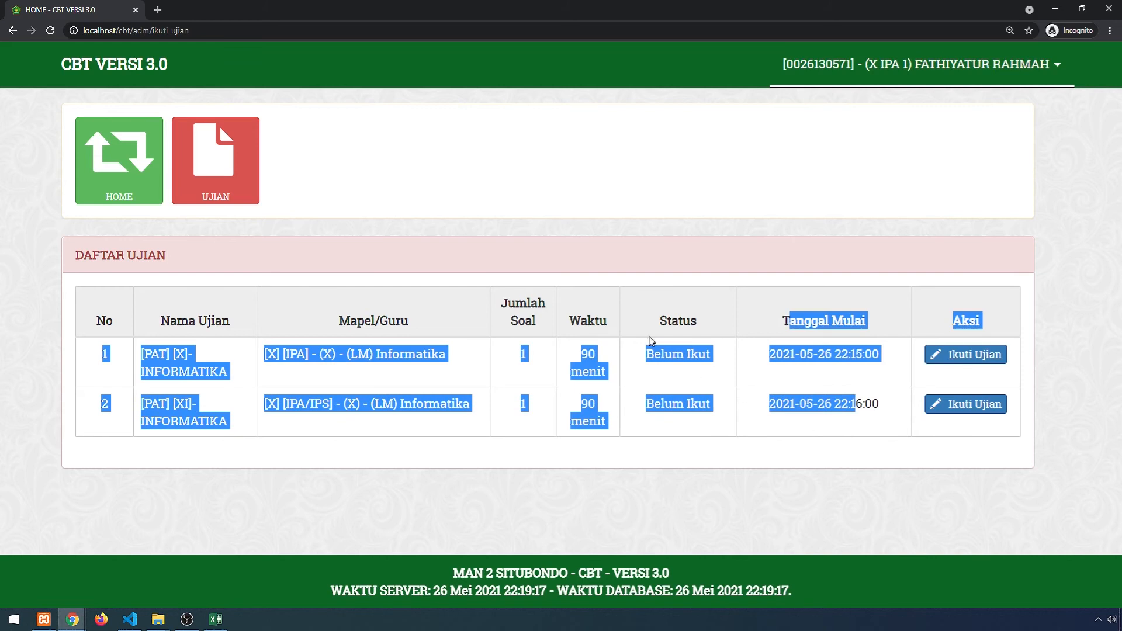
pyautogui.click(733, 350)
pyautogui.click(50, 30)
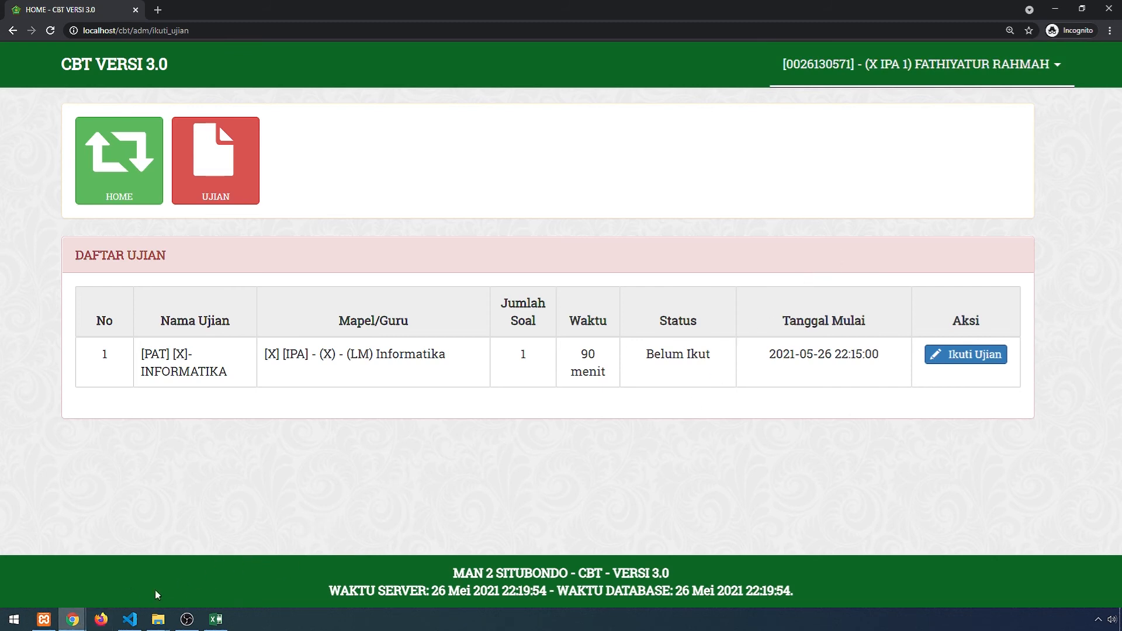
pyautogui.click(73, 619)
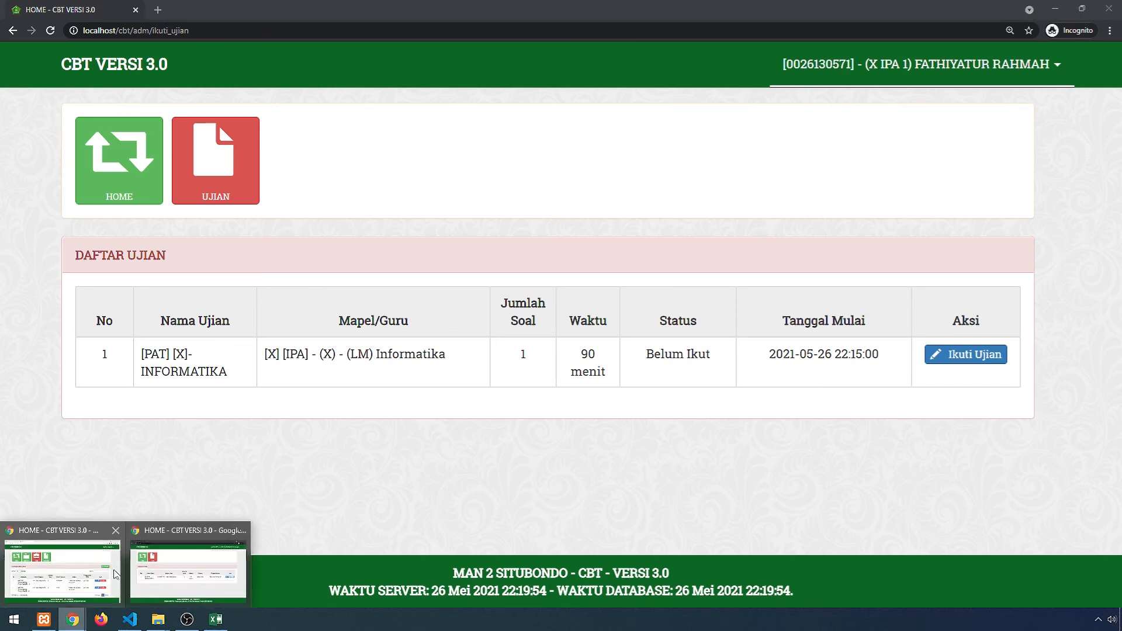
pyautogui.click(91, 571)
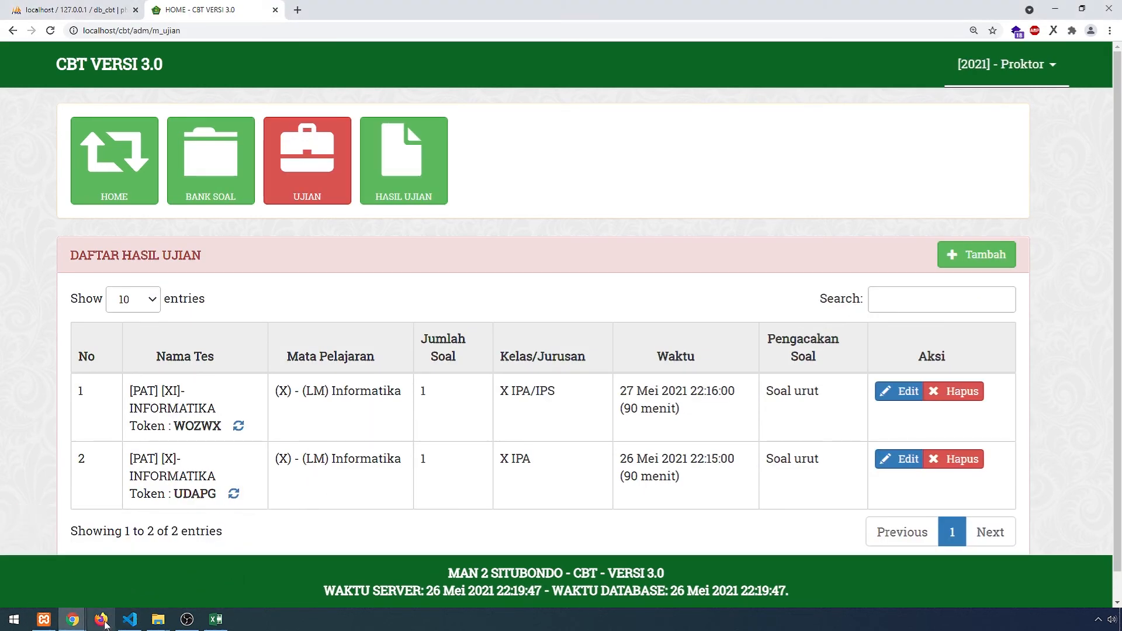
pyautogui.click(73, 620)
pyautogui.click(167, 573)
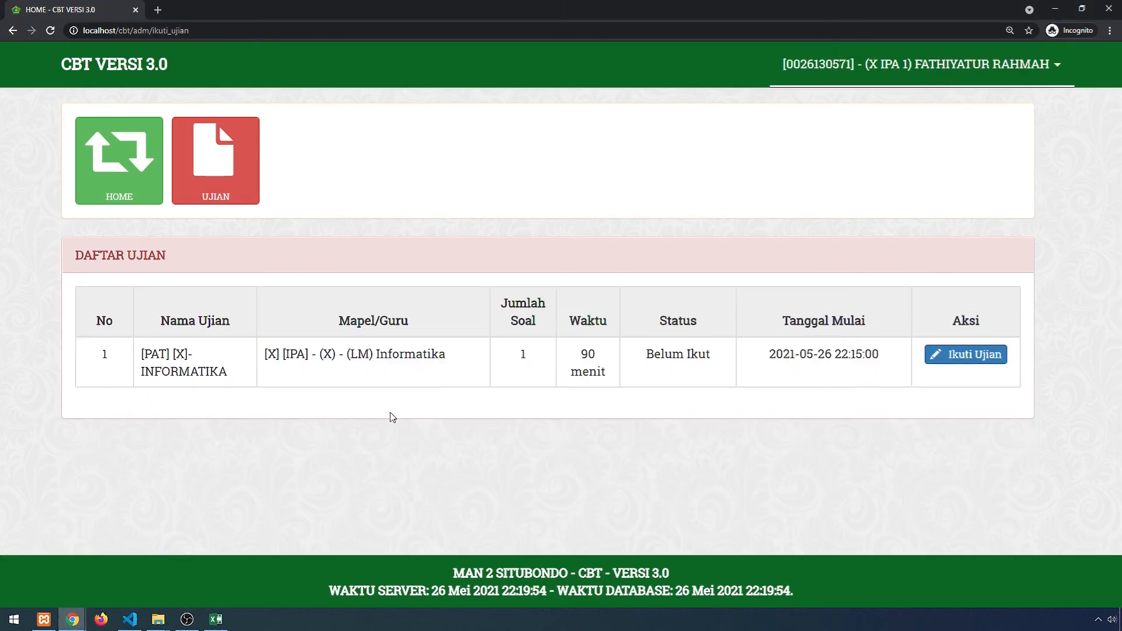
# - Start the token confirmation for the [PAT] [X]- INFORMATIKA exam and focus the empty TOKEN field
pyautogui.click(963, 362)
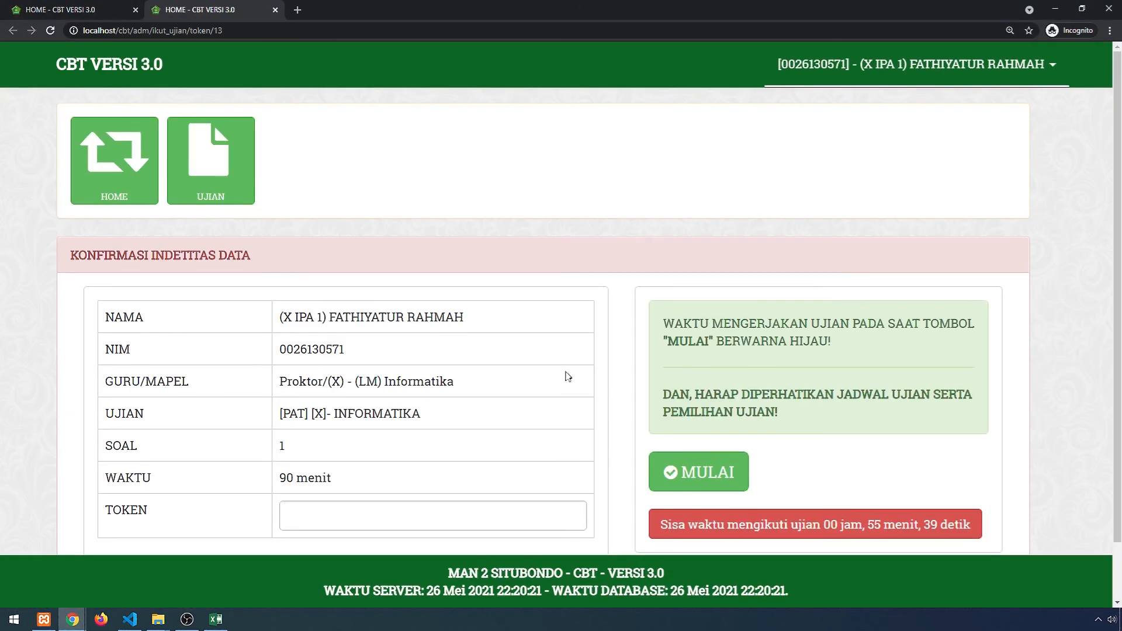
pyautogui.scroll(-1, 575, 438)
pyautogui.click(440, 454)
# - Copy the IPA exam token from the proctor window, paste it as the student's token, and start the exam
pyautogui.hotkey('alt', 'Tab')
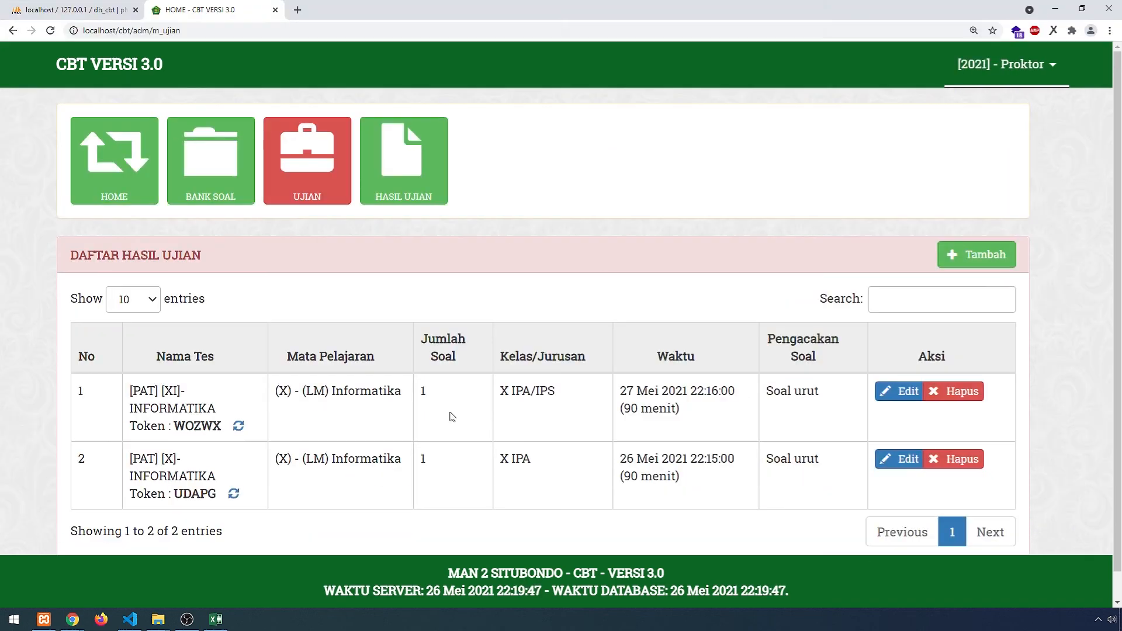
pyautogui.hotkey('alt', 'Tab')
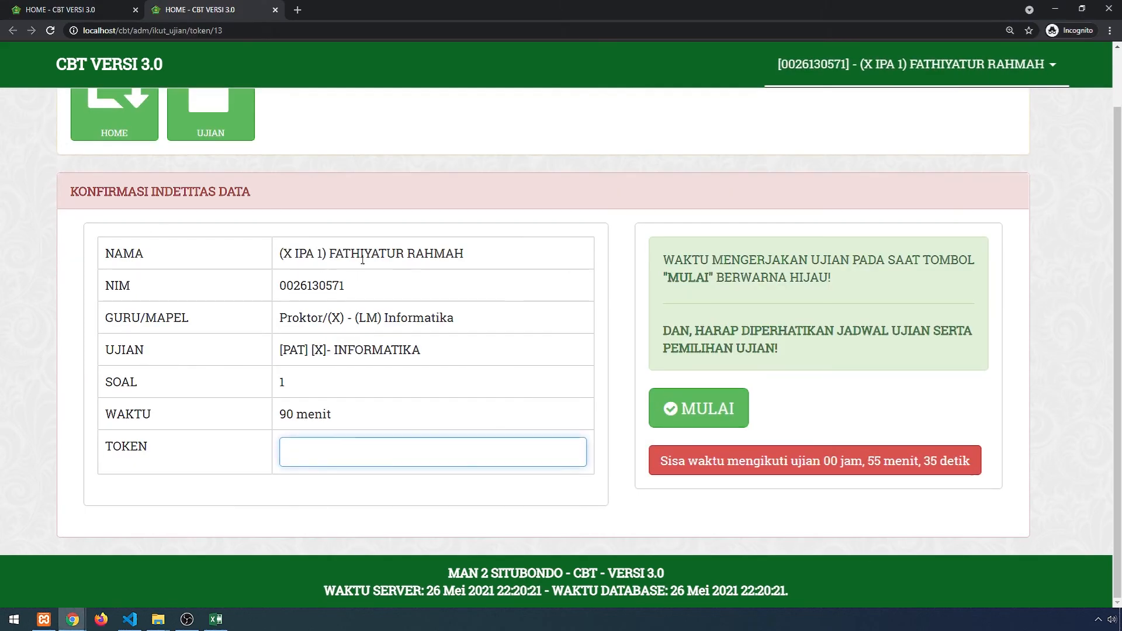
pyautogui.hotkey('alt', 'Tab')
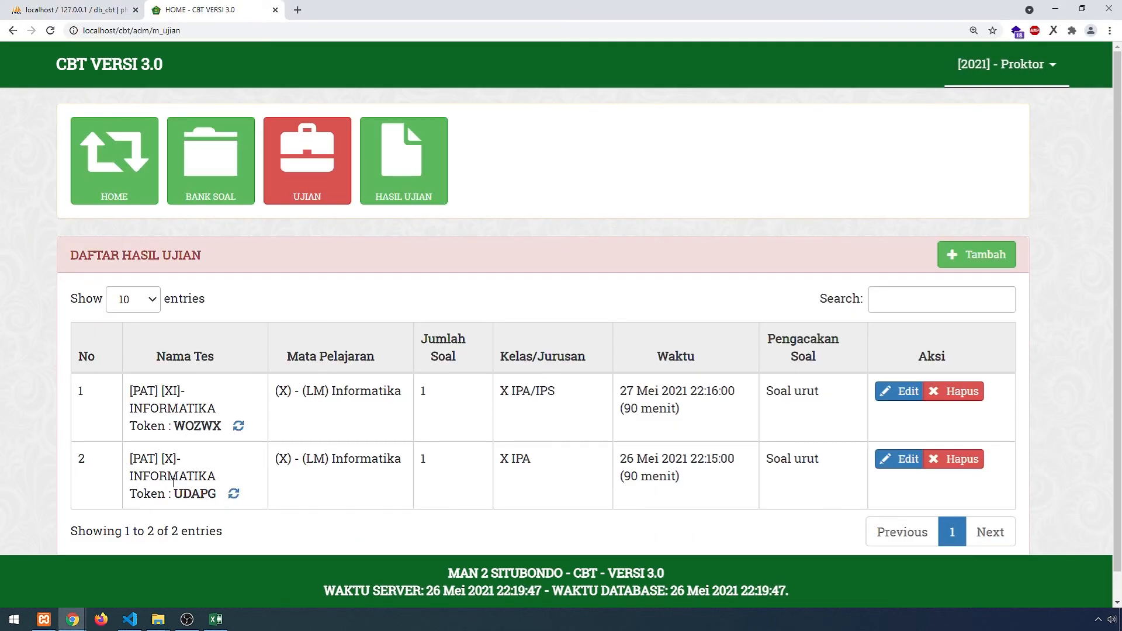
pyautogui.moveTo(212, 494); pyautogui.dragTo(174, 494)
pyautogui.hotkey('ctrl', 'c')
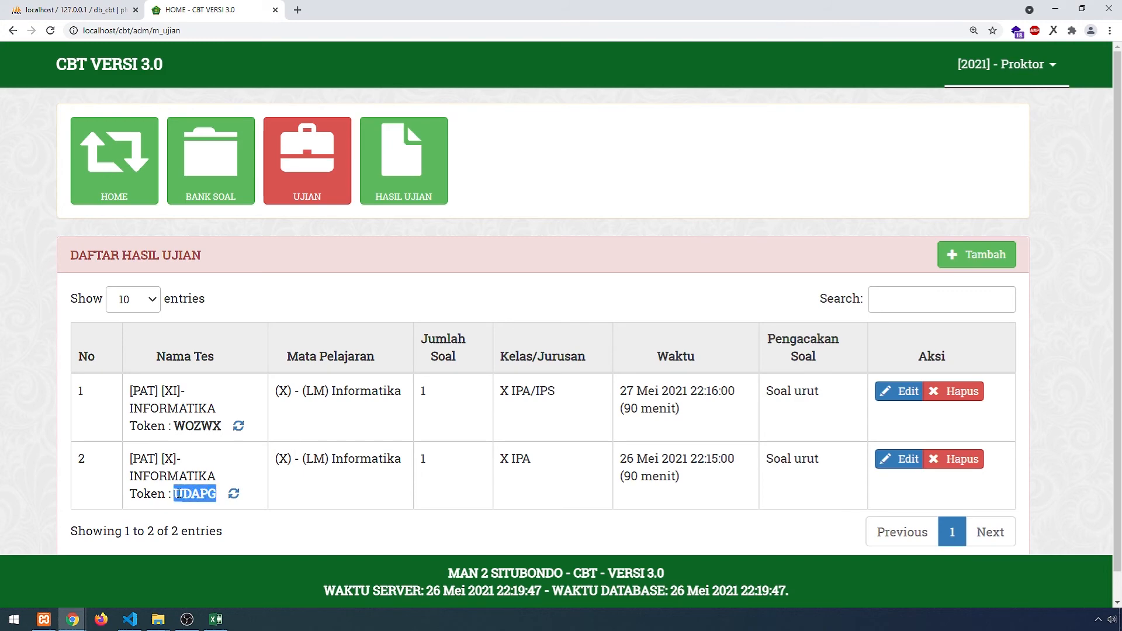
pyautogui.hotkey('alt', 'Tab')
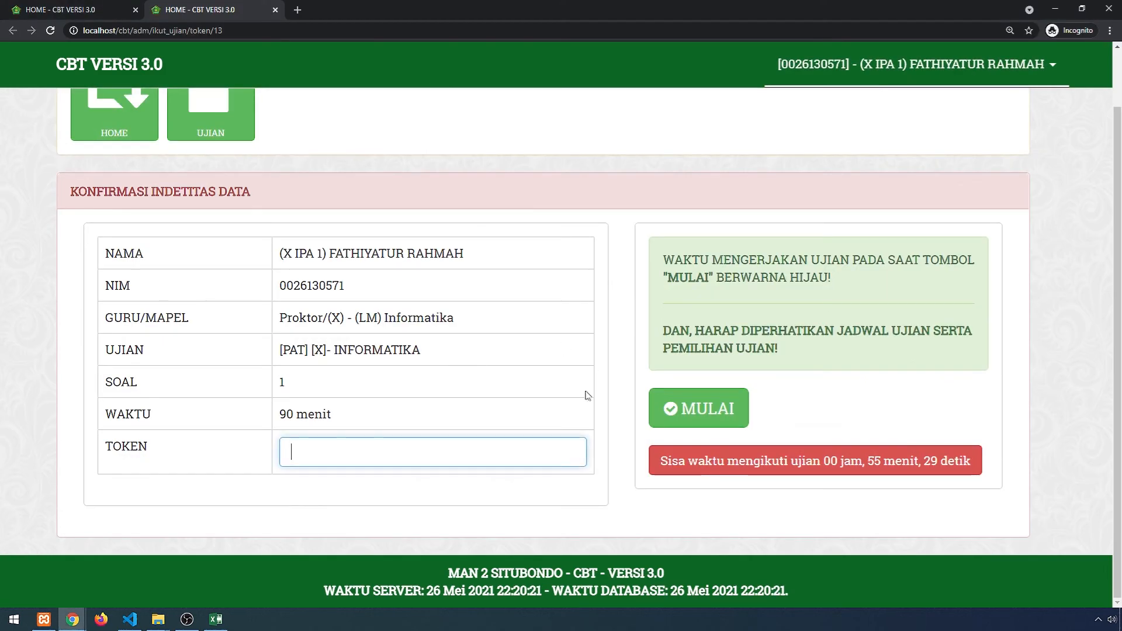
pyautogui.hotkey('ctrl', 'v')
pyautogui.click(731, 432)
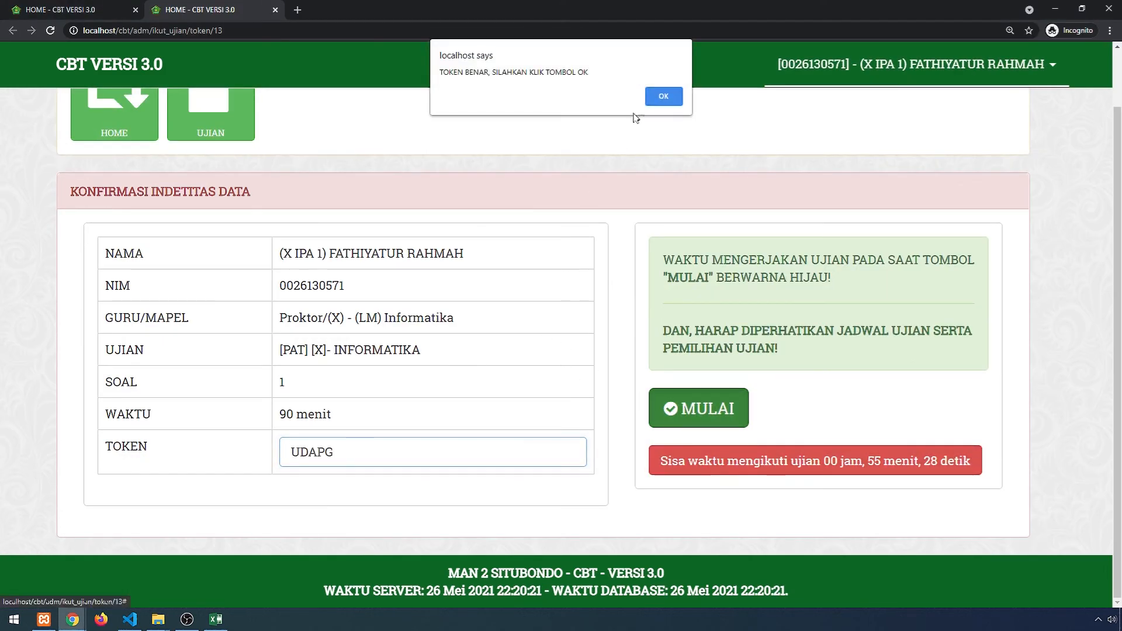
pyautogui.press('Return')
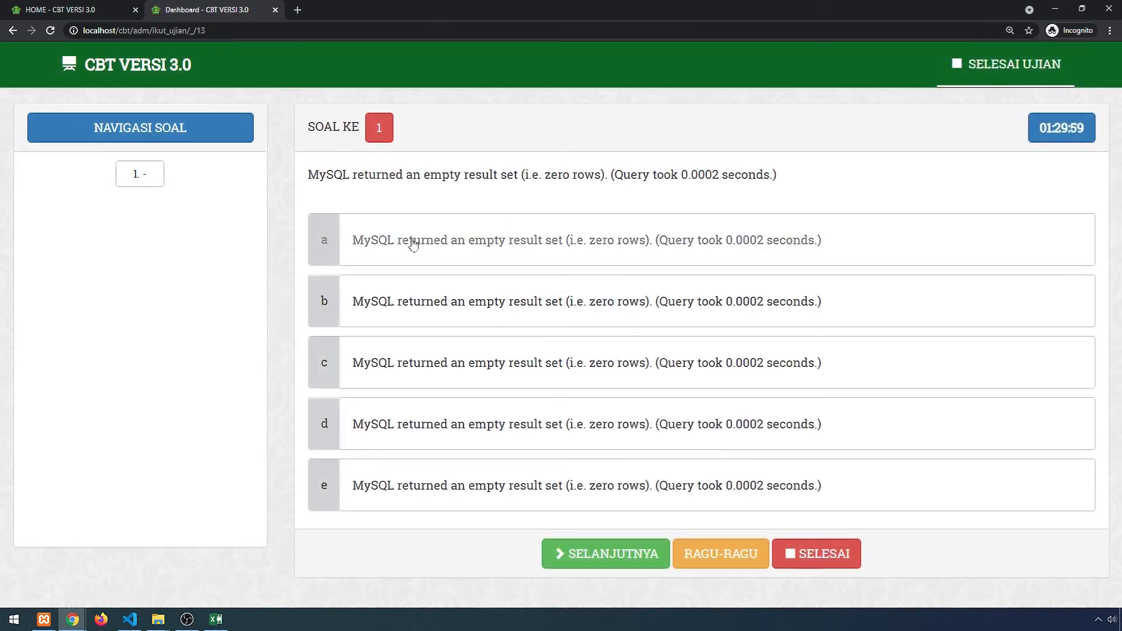
# - Answer question 1 with option a, then finish the exam and confirm ending it
pyautogui.click(410, 243)
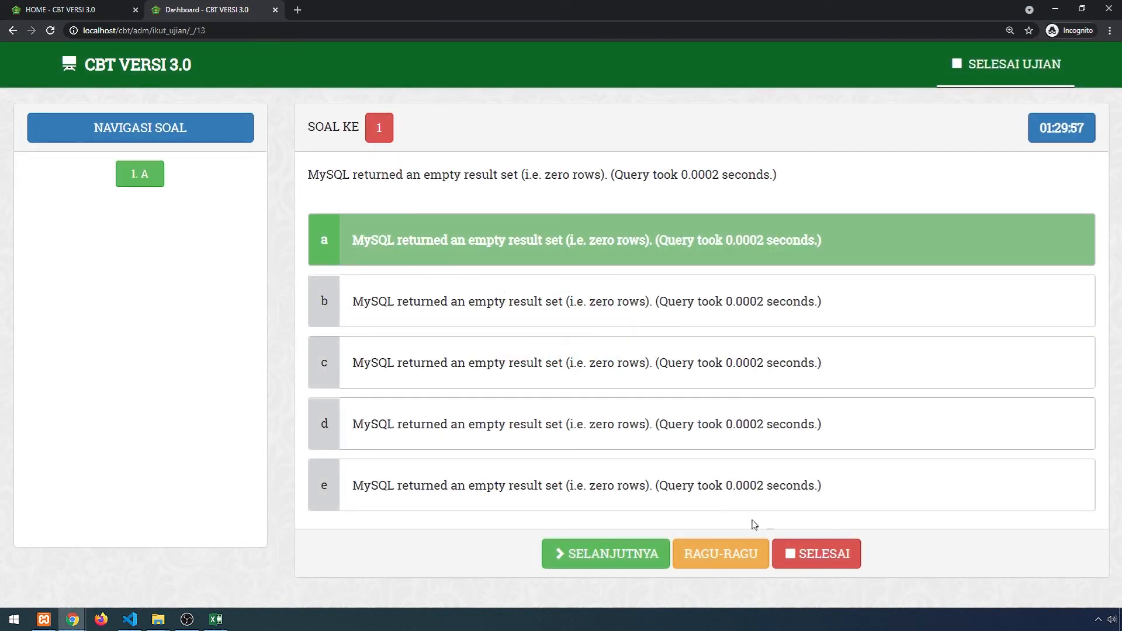
pyautogui.click(633, 559)
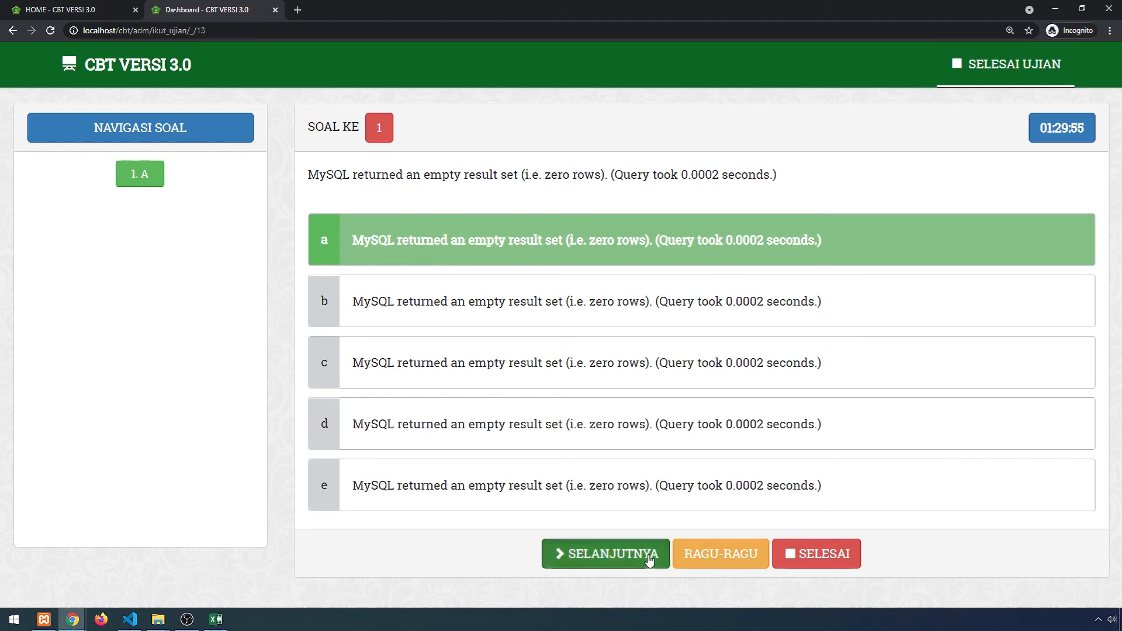
pyautogui.click(806, 553)
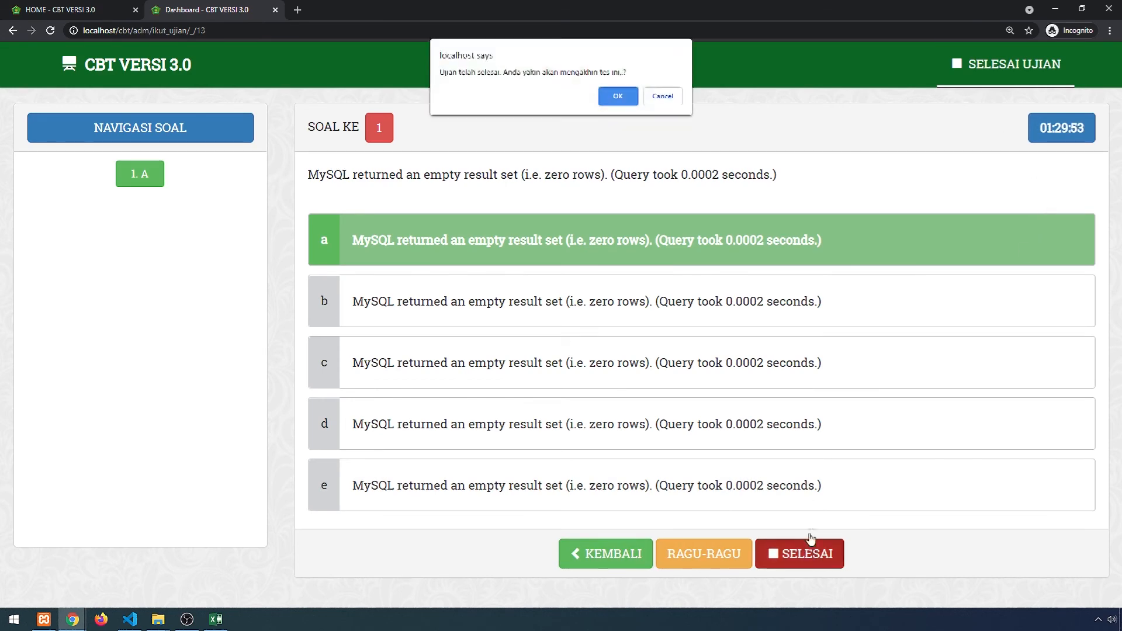
pyautogui.click(617, 97)
pyautogui.click(616, 96)
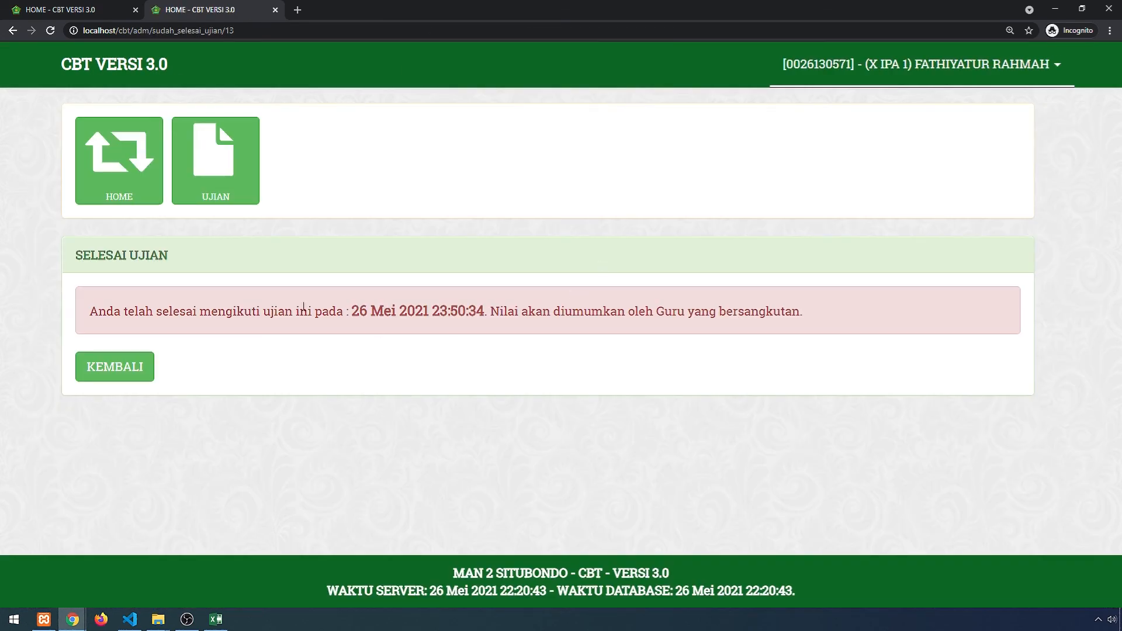
pyautogui.moveTo(809, 315); pyautogui.dragTo(94, 311)
pyautogui.click(792, 324)
pyautogui.click(130, 618)
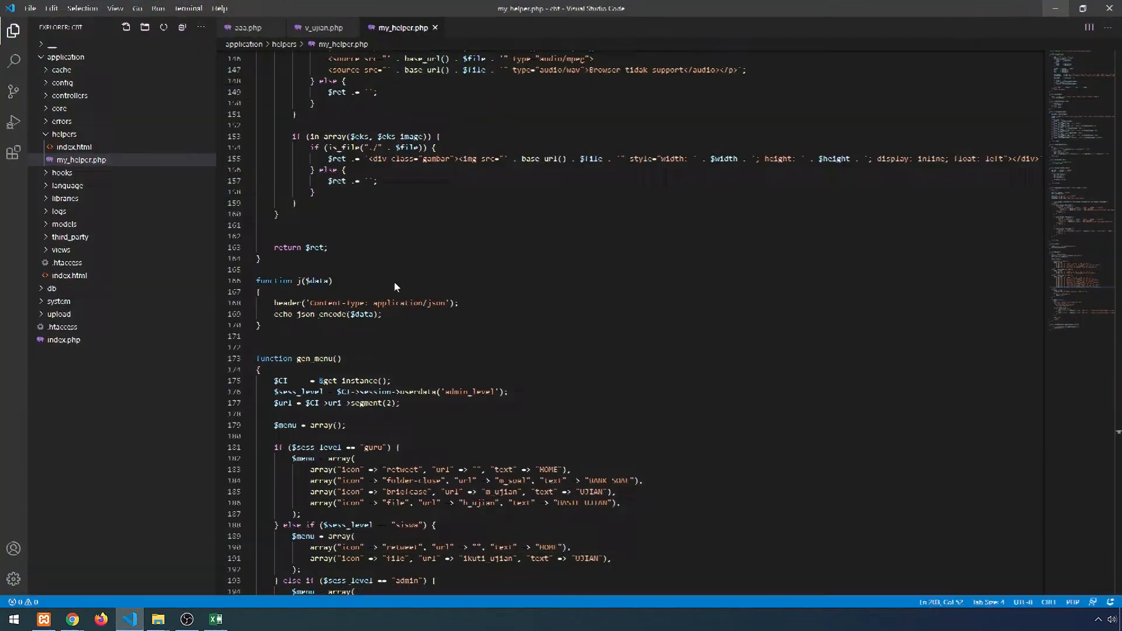
pyautogui.click(63, 83)
pyautogui.click(74, 108)
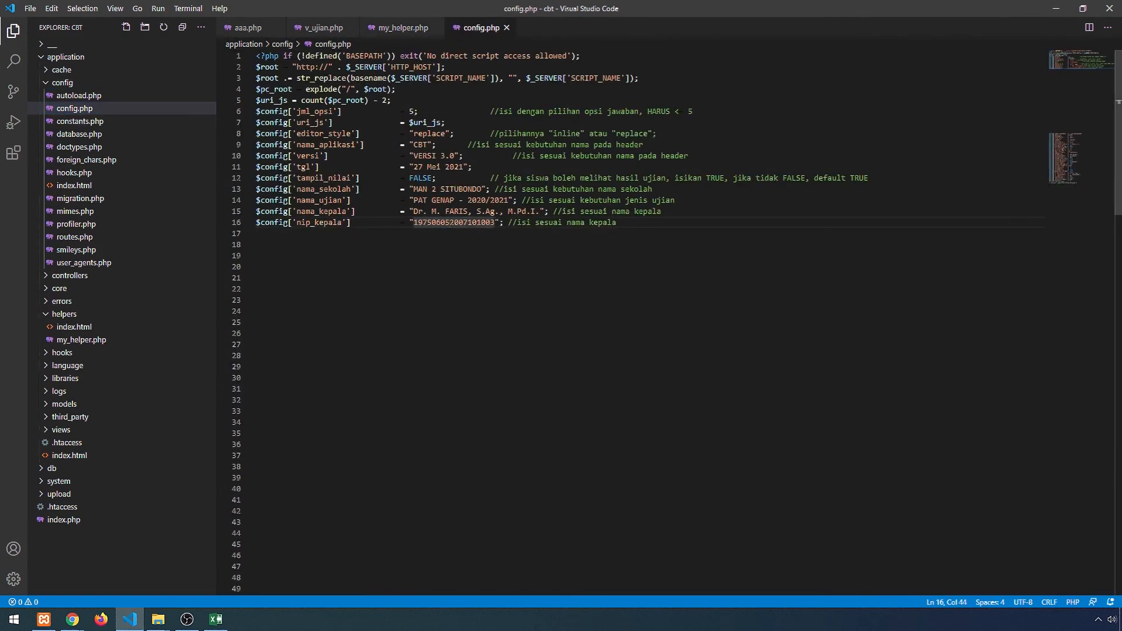
pyautogui.click(422, 178)
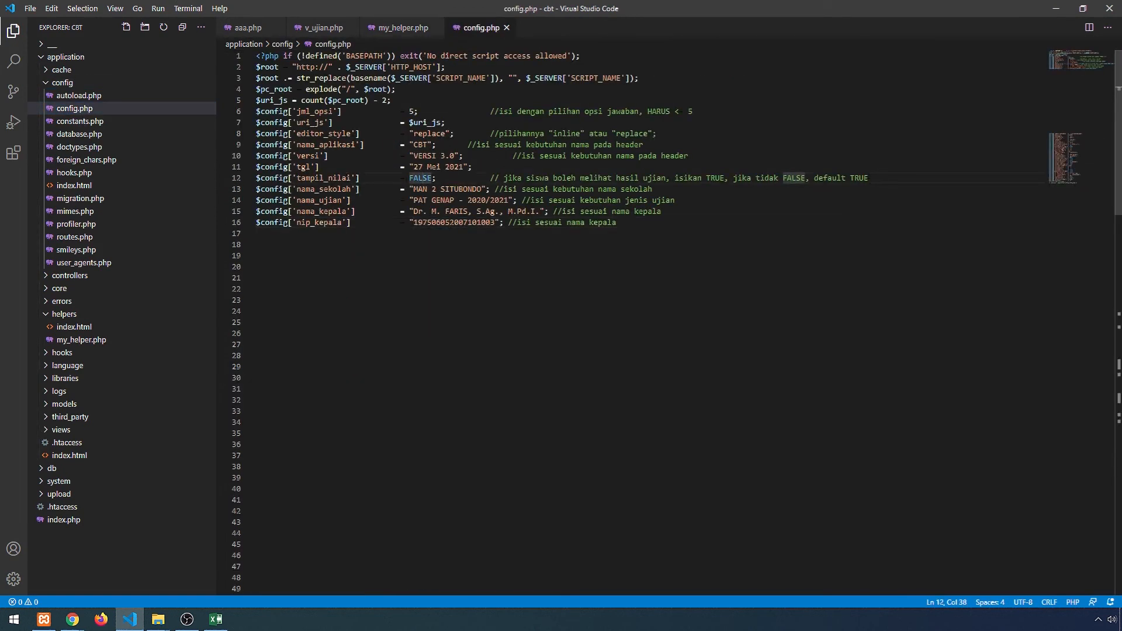
pyautogui.moveTo(869, 179); pyautogui.dragTo(854, 178)
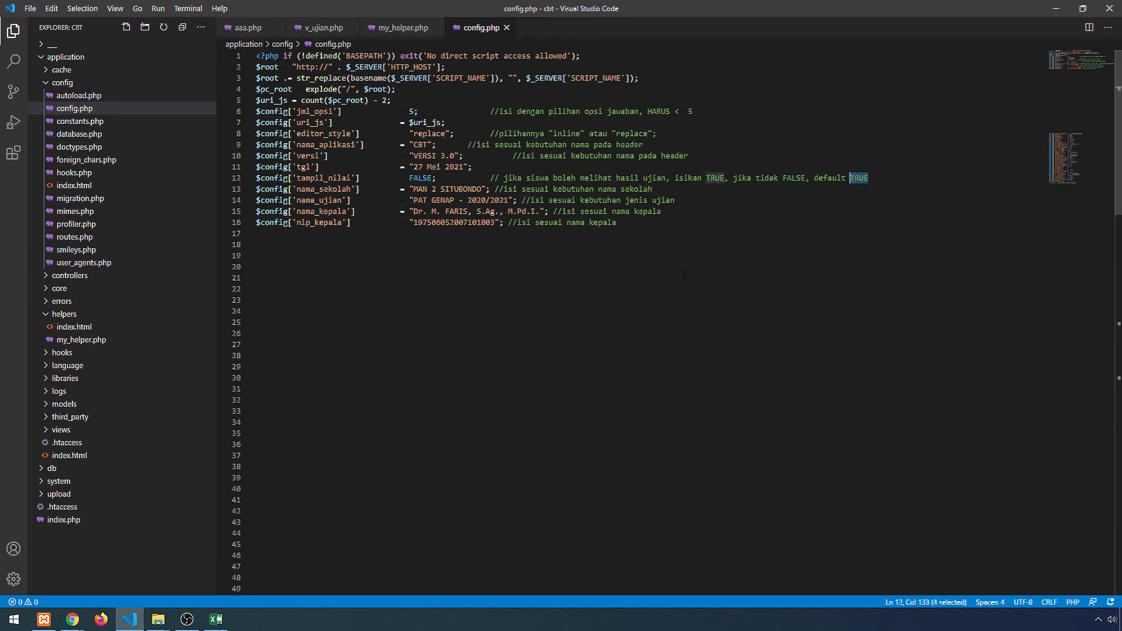
pyautogui.hotkey('alt', 'Tab')
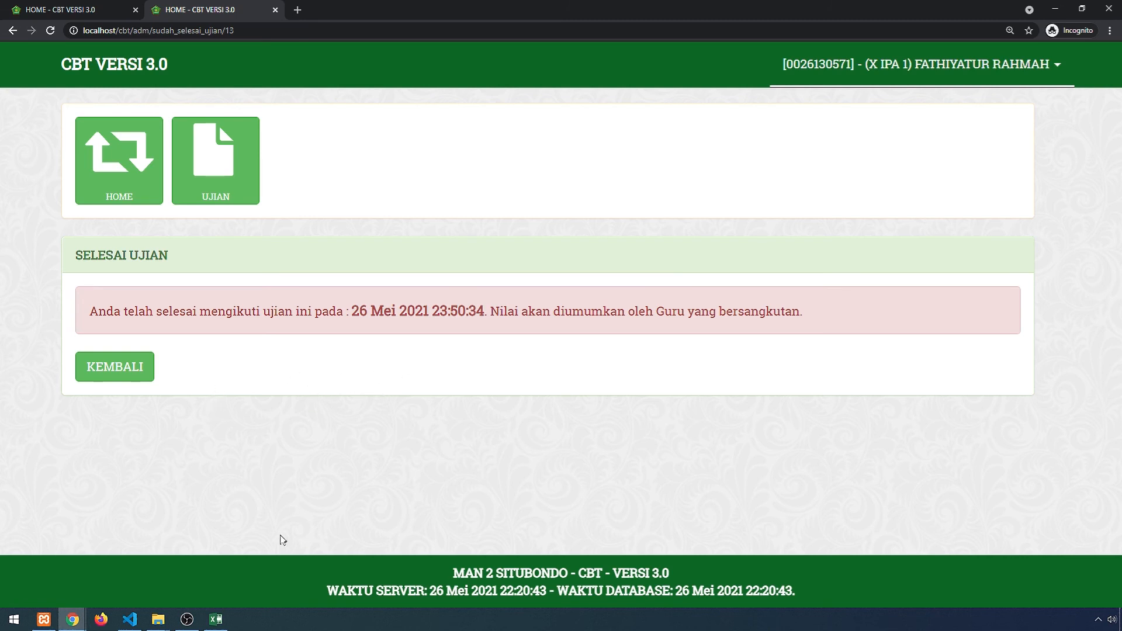
# - In the proctor window, view the IPA Informatika results (100.00) and open the printable Laporan Hasil Ujian report
pyautogui.moveTo(73, 619)
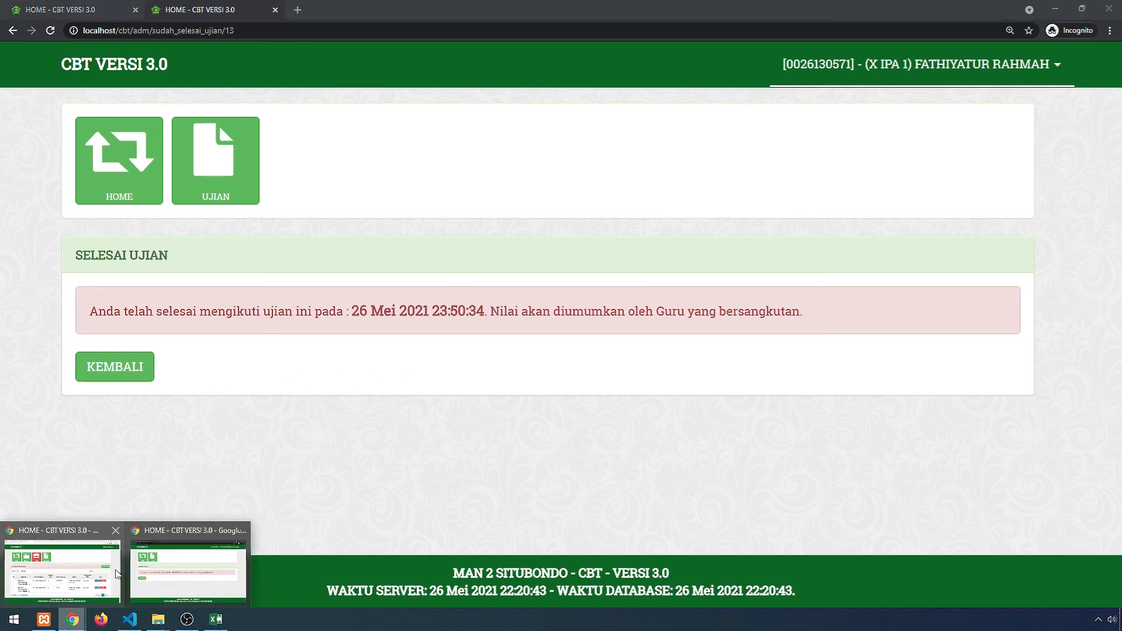
pyautogui.click(117, 530)
pyautogui.click(403, 198)
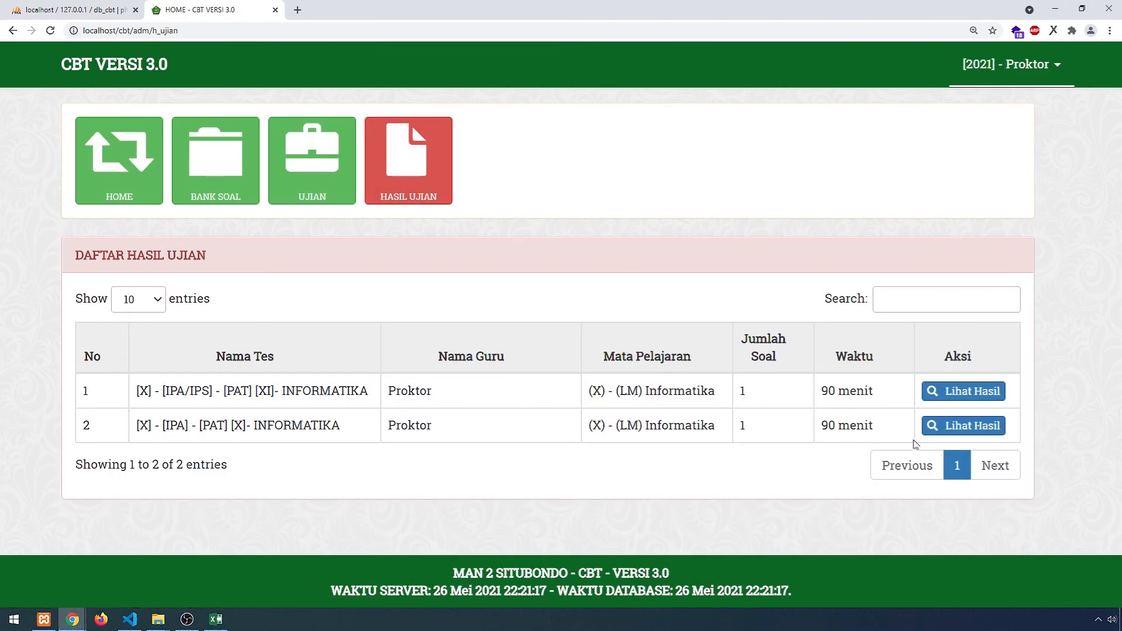
pyautogui.click(962, 426)
pyautogui.scroll(-2, 591, 458)
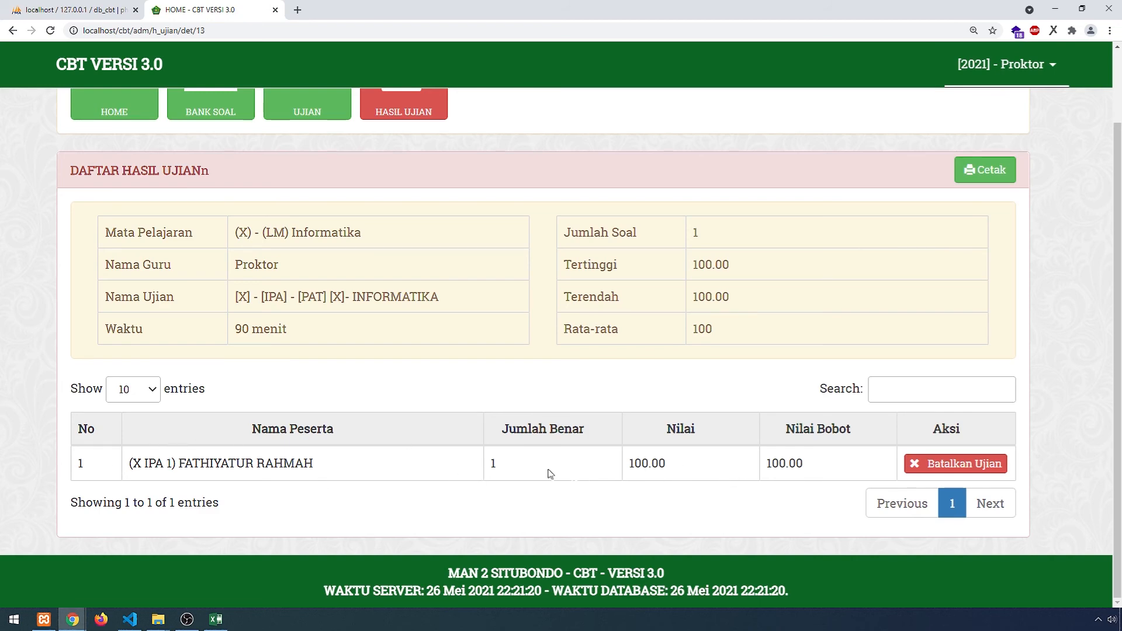
pyautogui.scroll(1, 647, 479)
pyautogui.scroll(-1, 658, 463)
pyautogui.scroll(2, 851, 395)
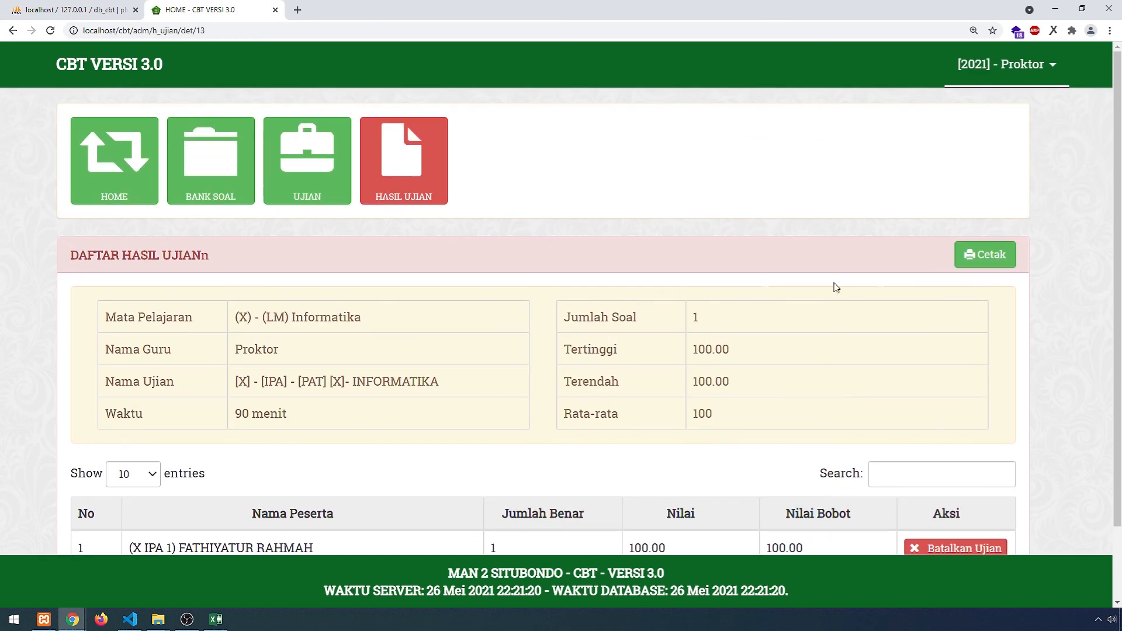
pyautogui.click(982, 254)
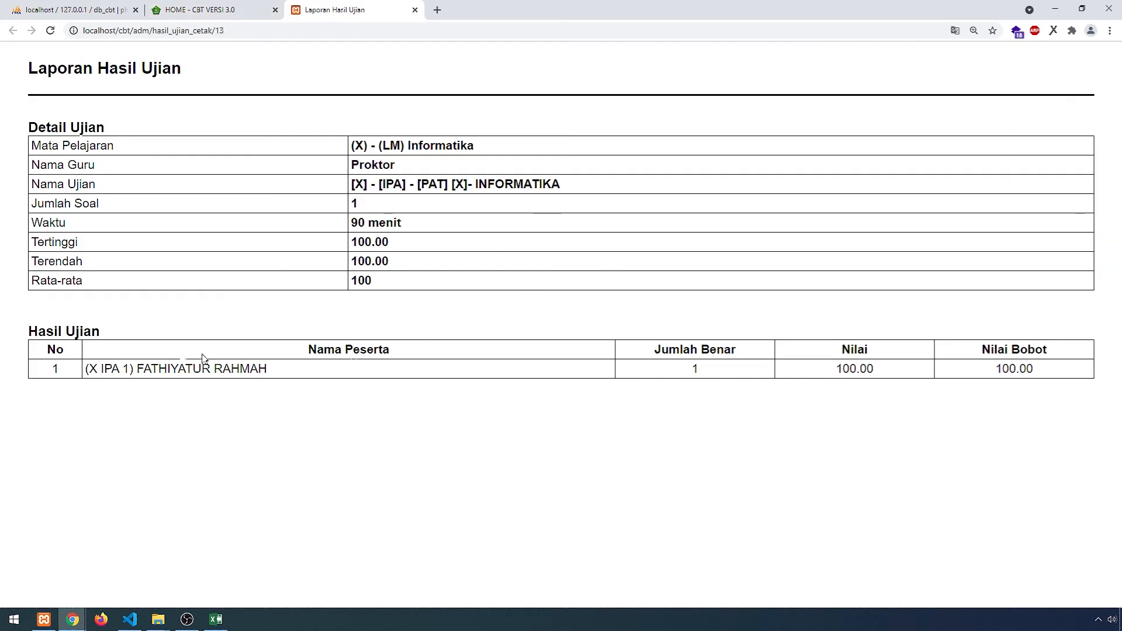
pyautogui.moveTo(1016, 374); pyautogui.dragTo(450, 375)
pyautogui.click(242, 383)
pyautogui.moveTo(564, 187); pyautogui.dragTo(349, 185)
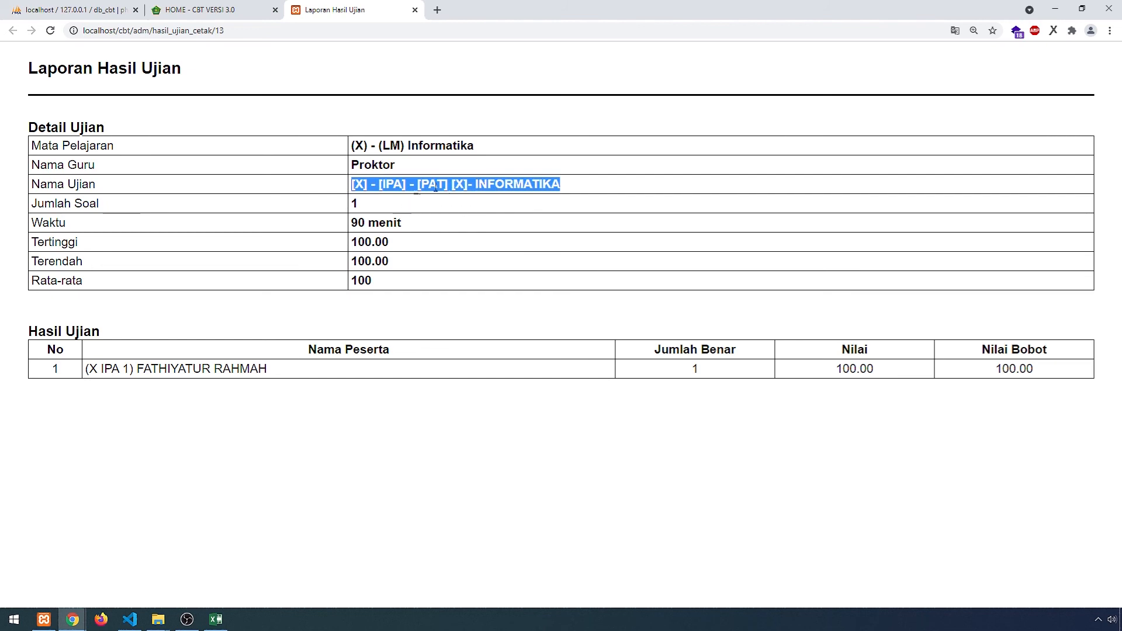
pyautogui.click(493, 234)
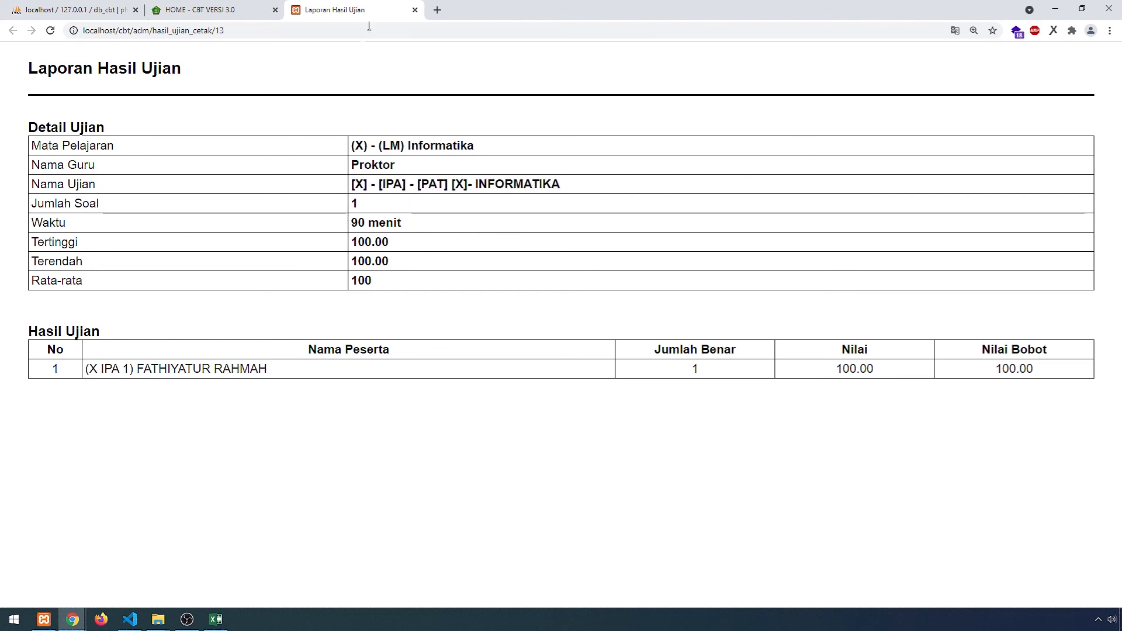
pyautogui.click(414, 10)
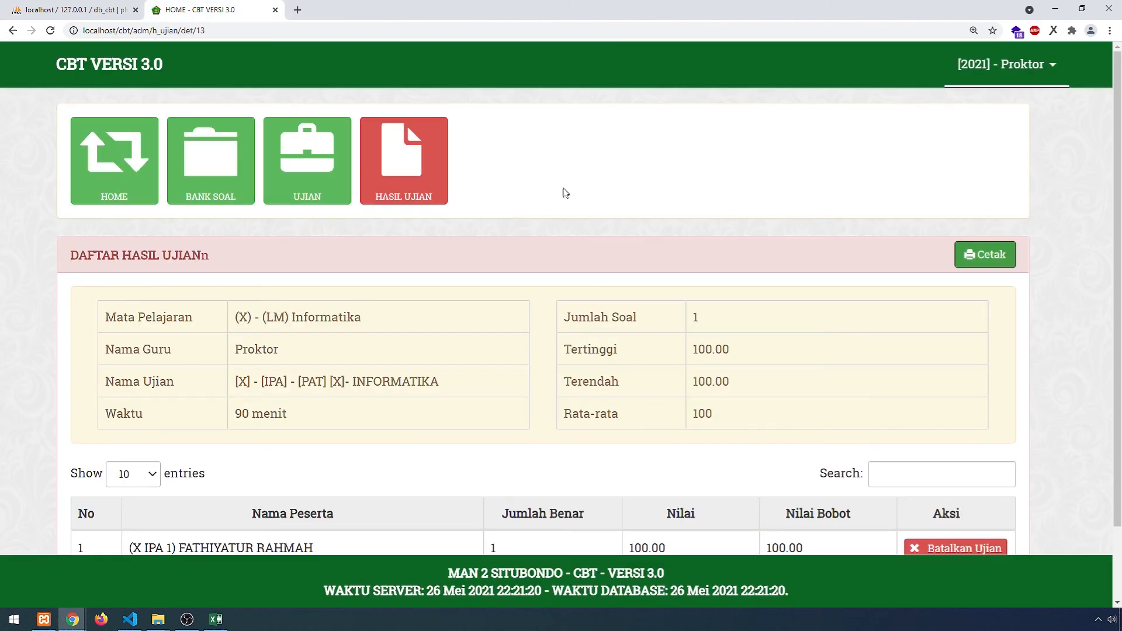
pyautogui.click(1005, 64)
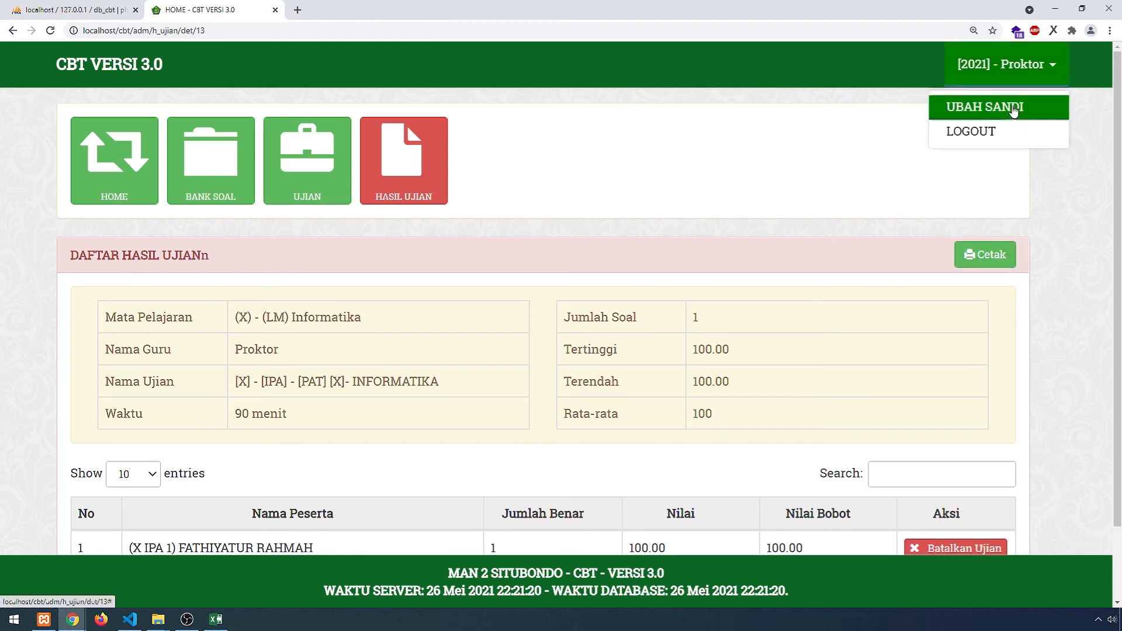
pyautogui.click(995, 133)
pyautogui.click(608, 100)
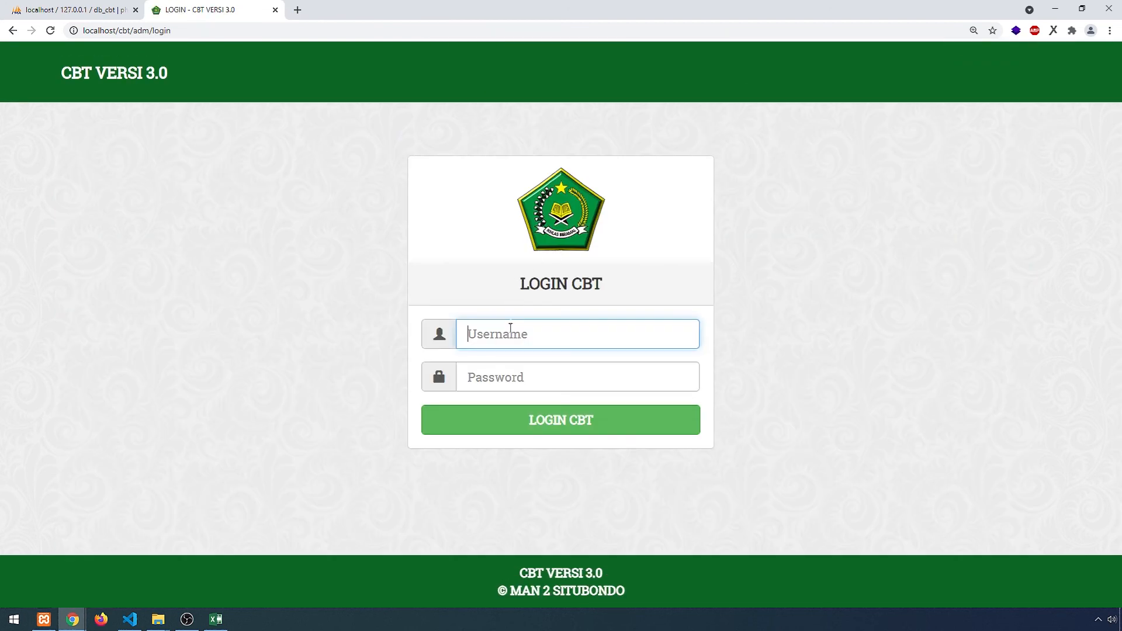
pyautogui.click(510, 327)
pyautogui.click(521, 362)
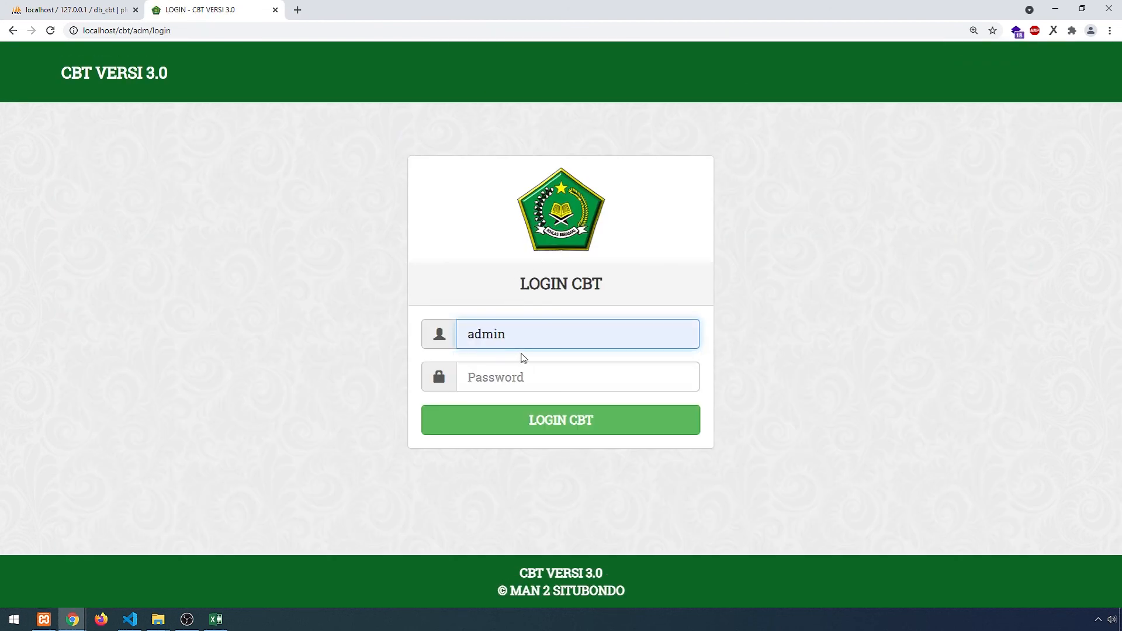
pyautogui.press('Tab')
pyautogui.write('admi')
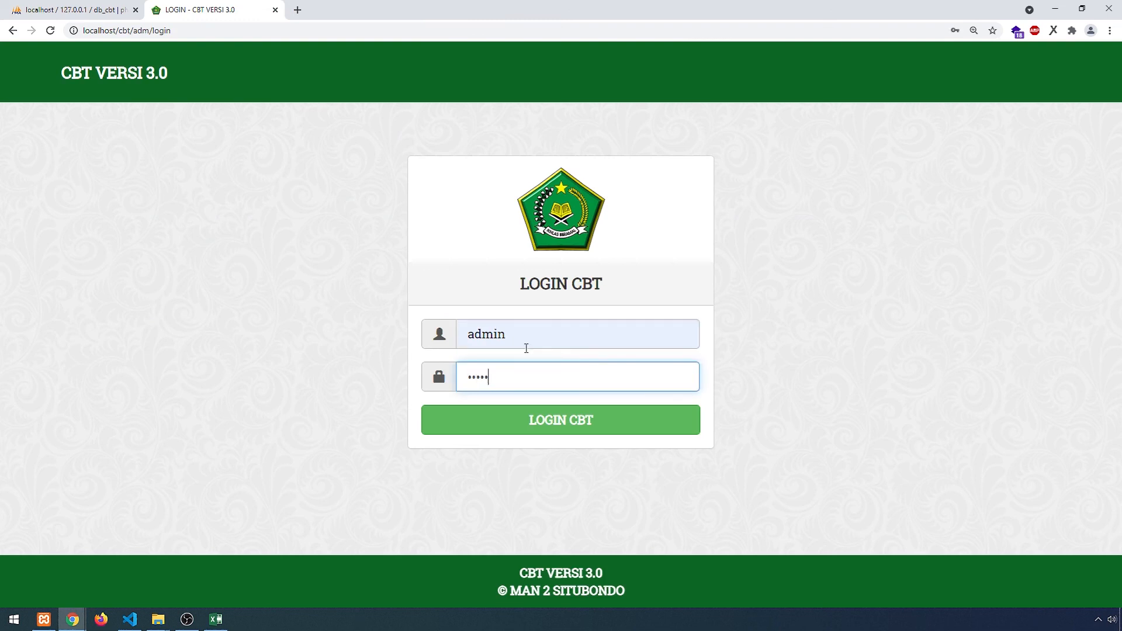
pyautogui.click(522, 421)
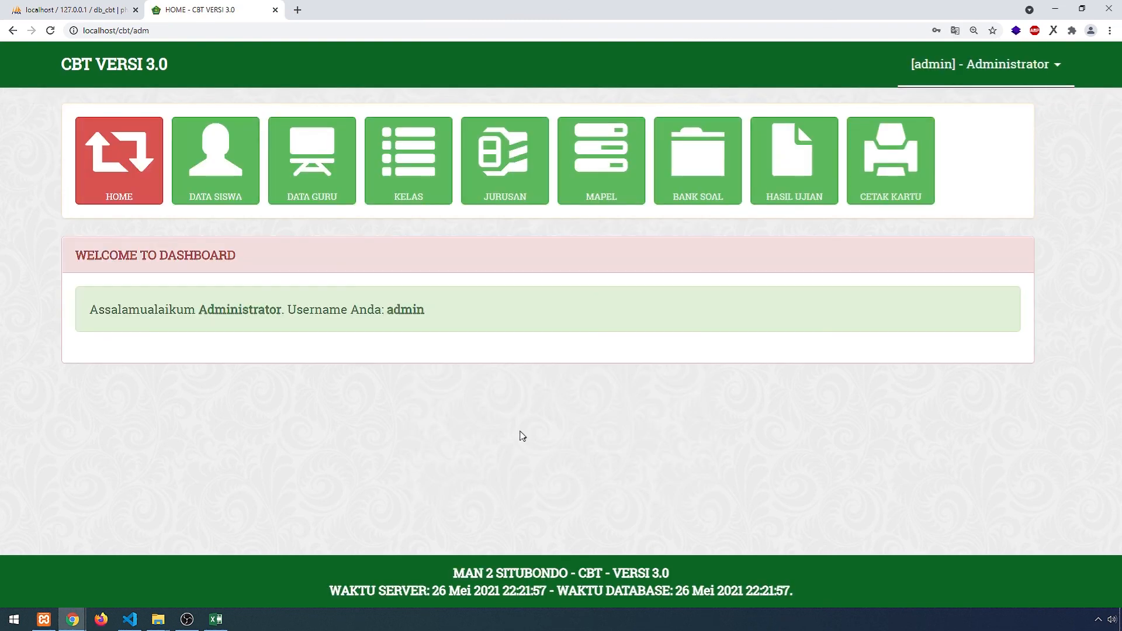
pyautogui.click(882, 190)
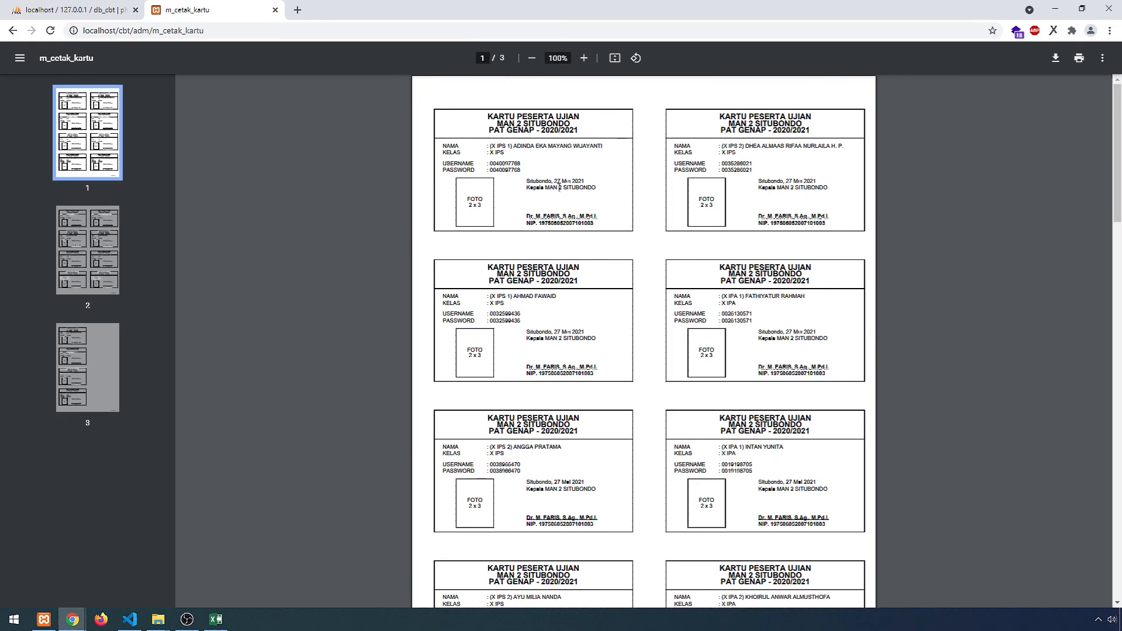
pyautogui.scroll(-10, 701, 261)
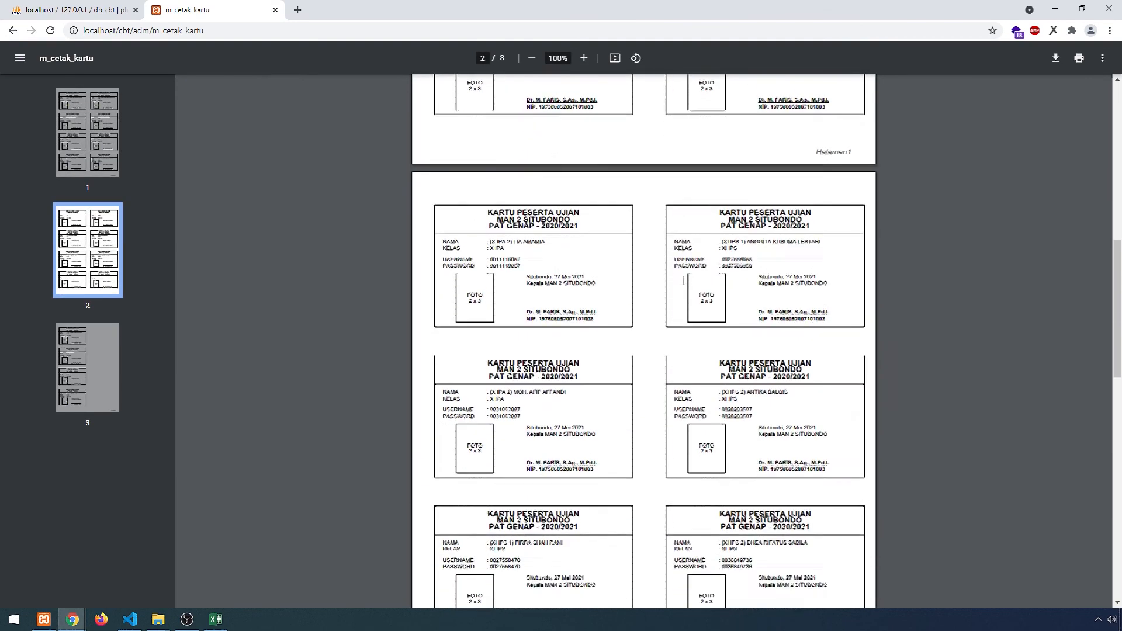
pyautogui.scroll(-15, 682, 281)
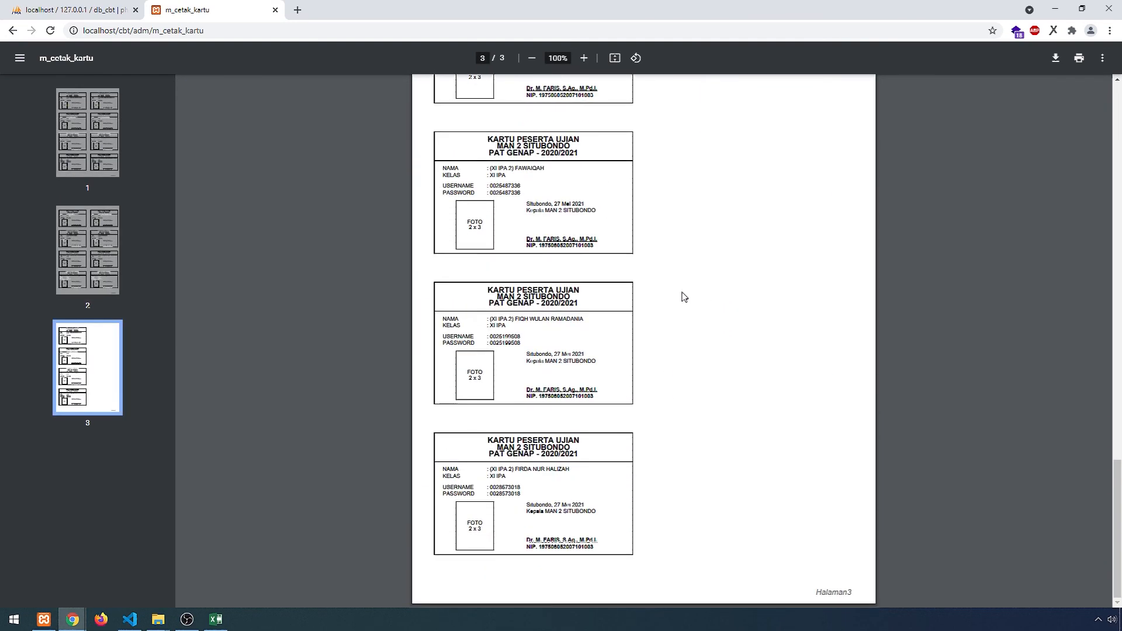
pyautogui.scroll(20, 637, 315)
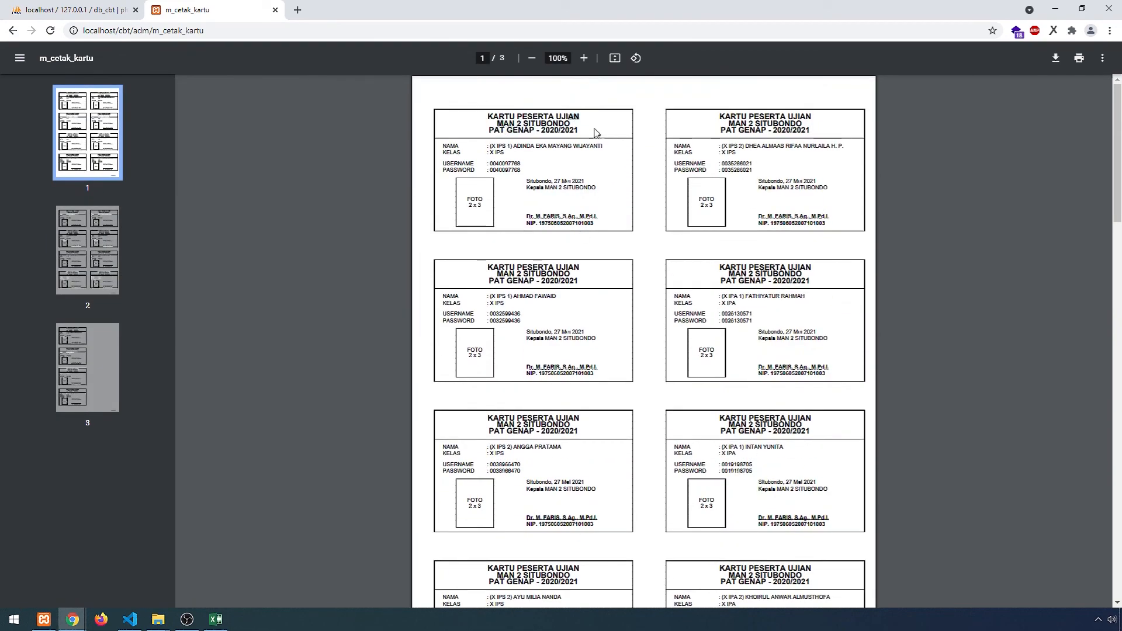
# - In VS Code, open adm.php from the controllers folder in the Explorer
pyautogui.click(130, 619)
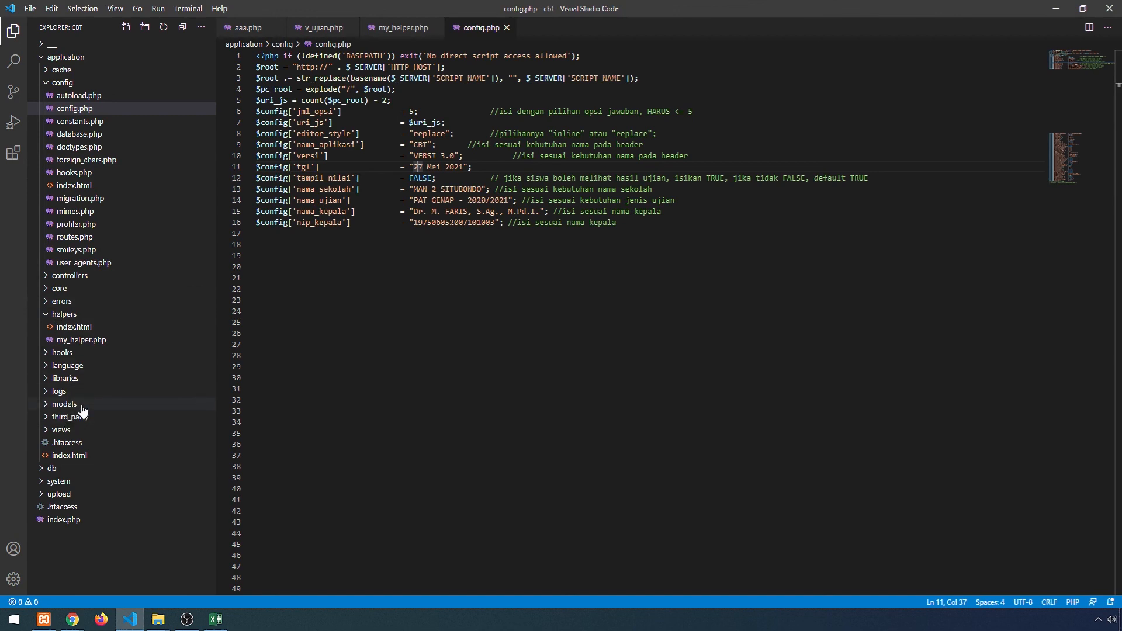
pyautogui.click(47, 430)
pyautogui.scroll(-4, 129, 403)
pyautogui.scroll(-1, 167, 389)
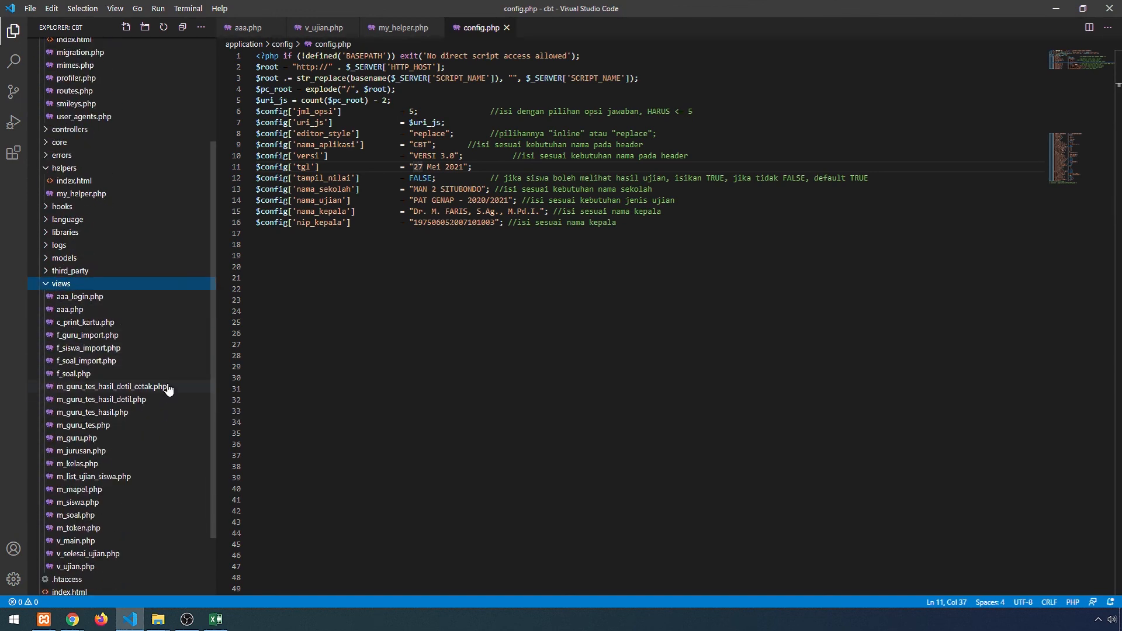
pyautogui.scroll(5, 167, 374)
pyautogui.click(63, 83)
pyautogui.click(73, 97)
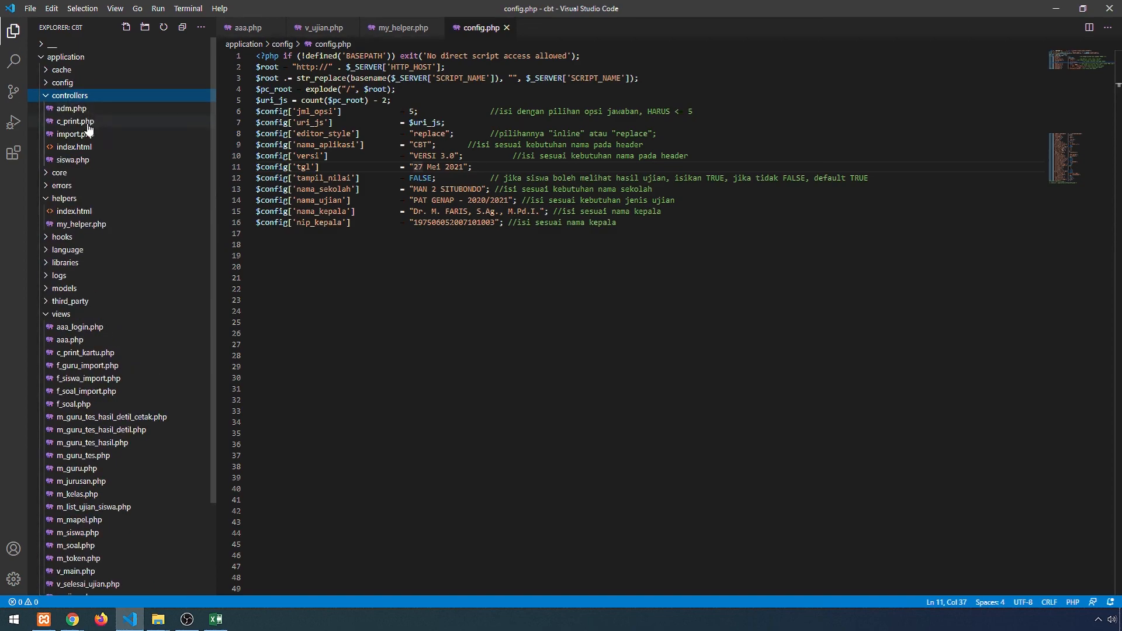
pyautogui.doubleClick(71, 110)
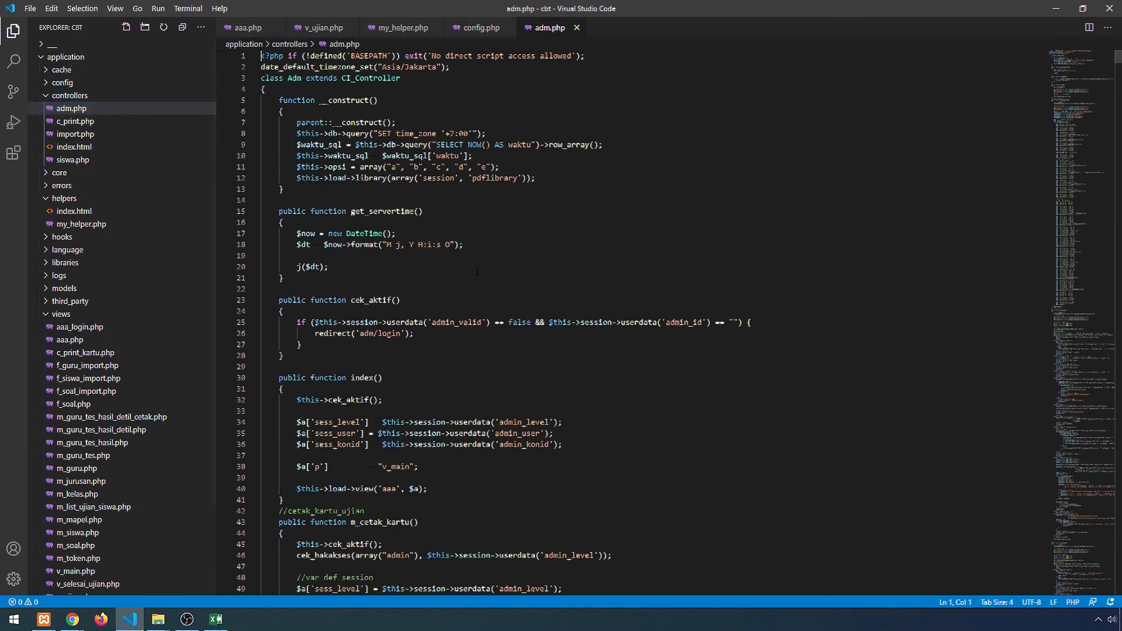
# - Scroll adm.php to the exam-card footer and select 'Situbondo' on line 140
pyautogui.scroll(-14, 491, 303)
pyautogui.scroll(-9, 491, 303)
pyautogui.scroll(6, 493, 307)
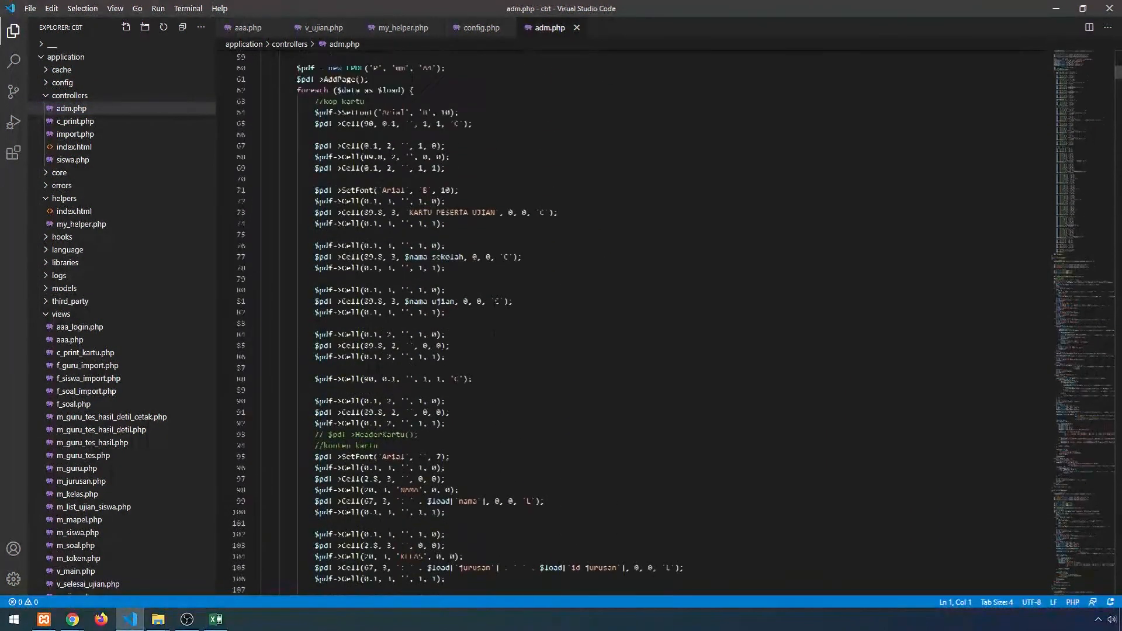
pyautogui.scroll(-3, 496, 313)
pyautogui.scroll(-19, 495, 313)
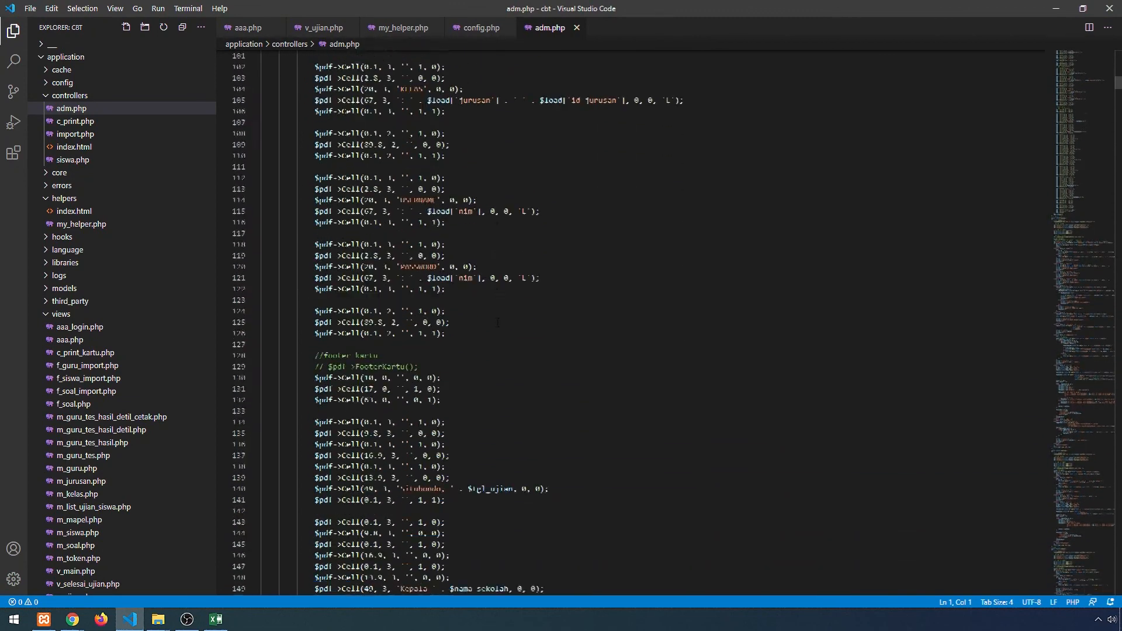
pyautogui.click(414, 285)
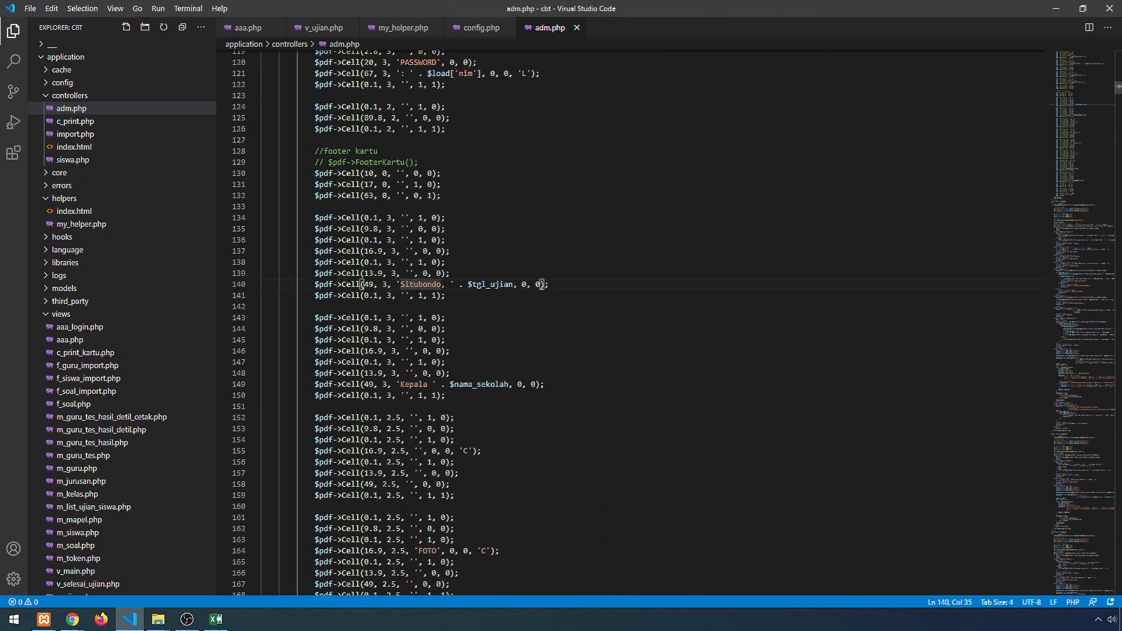
pyautogui.moveTo(443, 284); pyautogui.dragTo(400, 285)
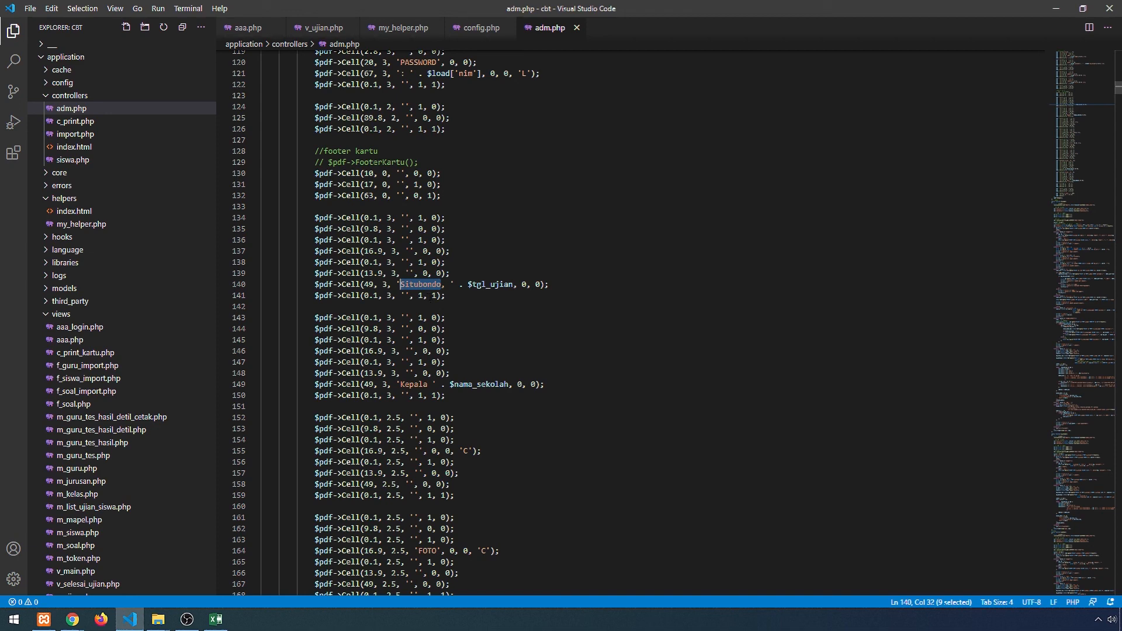
pyautogui.click(508, 207)
pyautogui.scroll(4, 508, 207)
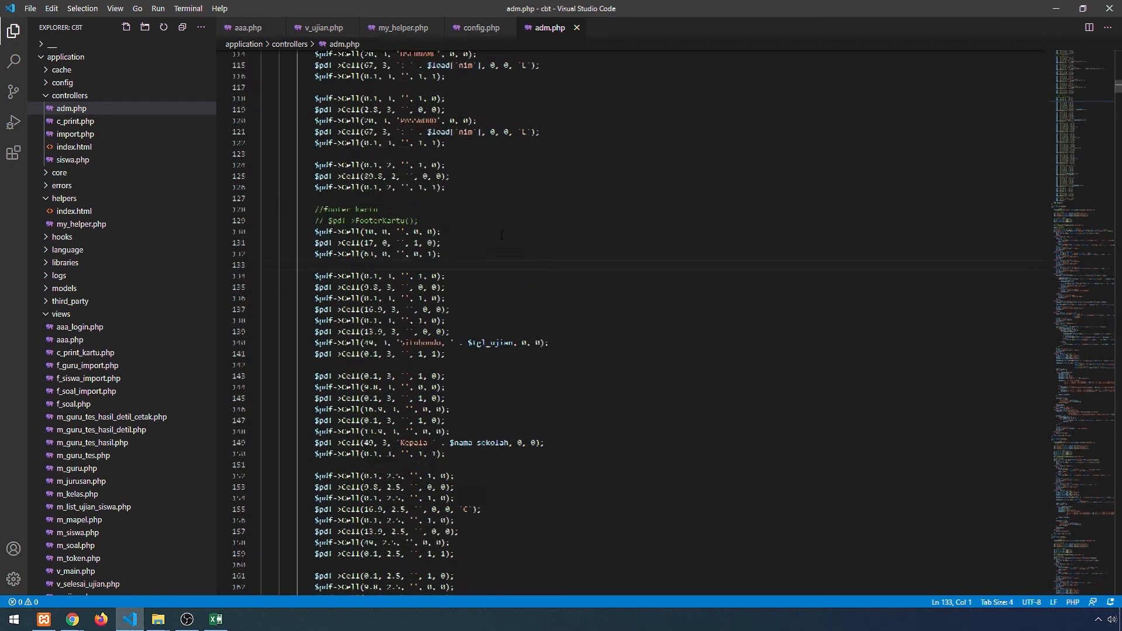
# - Review the exam card PDF, then return to the CBT admin dashboard
pyautogui.click(1055, 9)
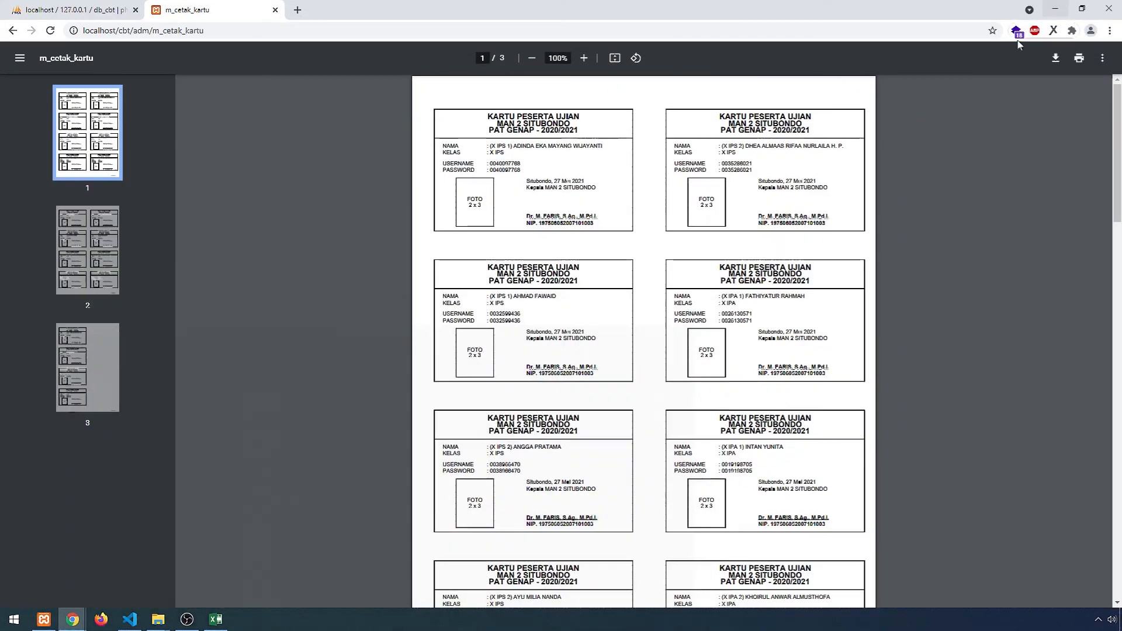
pyautogui.scroll(-1, 695, 250)
pyautogui.scroll(-1, 699, 250)
pyautogui.scroll(2, 526, 175)
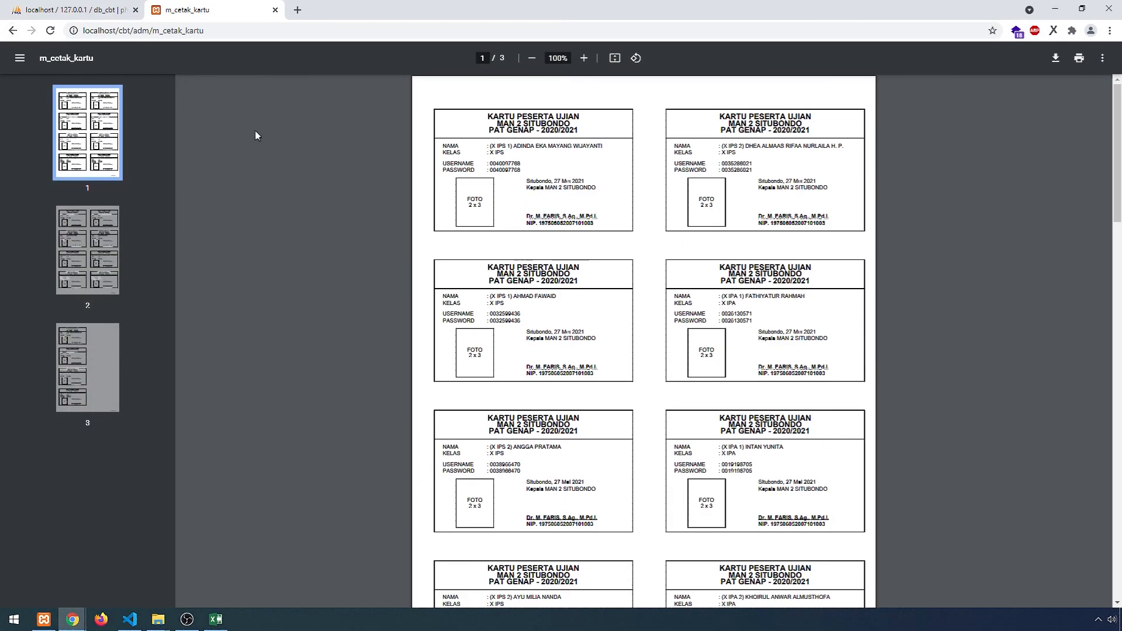
pyautogui.click(13, 31)
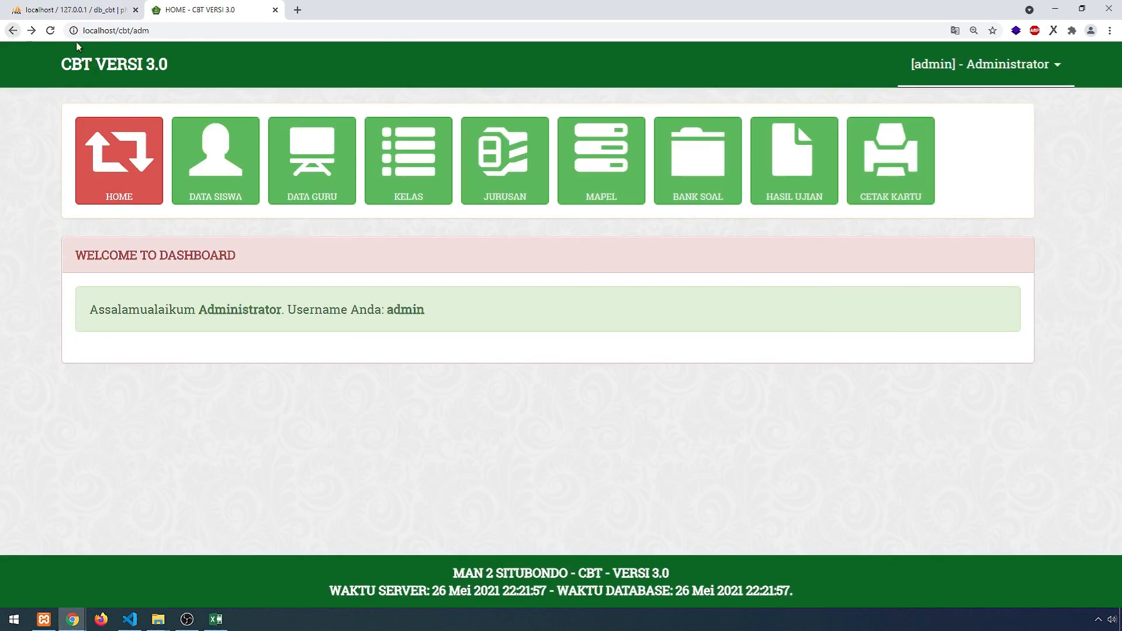
# - Browse the JURUSAN, MAPEL, exam participant, BANK SOAL and HASIL UJIAN lists
pyautogui.click(503, 183)
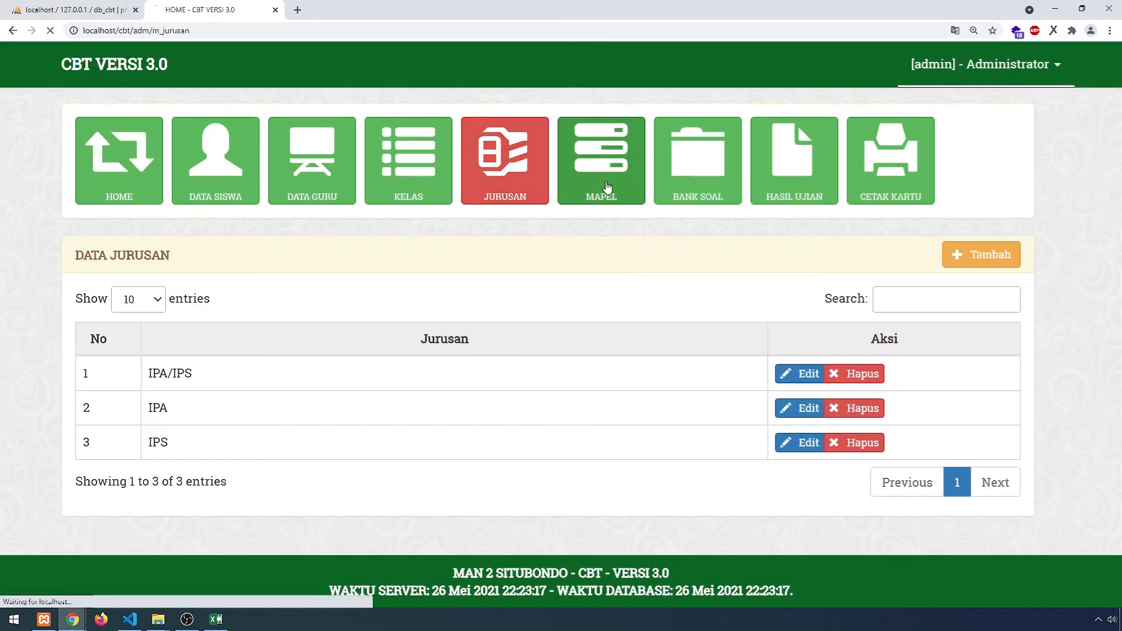
pyautogui.click(608, 187)
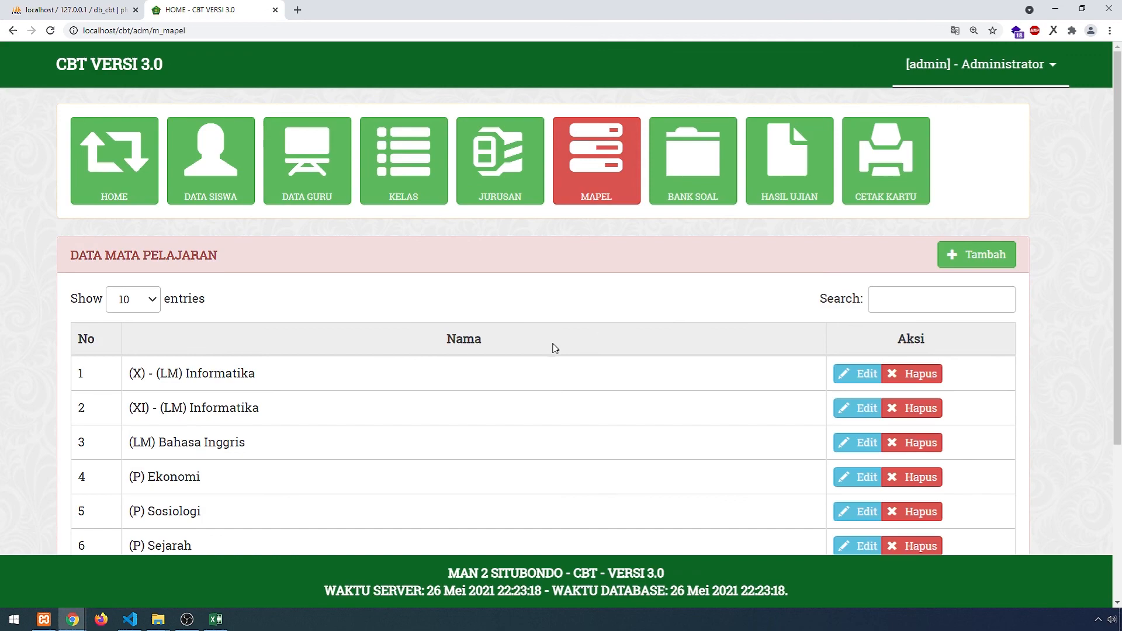
pyautogui.click(225, 178)
pyautogui.scroll(-3, 526, 380)
pyautogui.scroll(2, 432, 338)
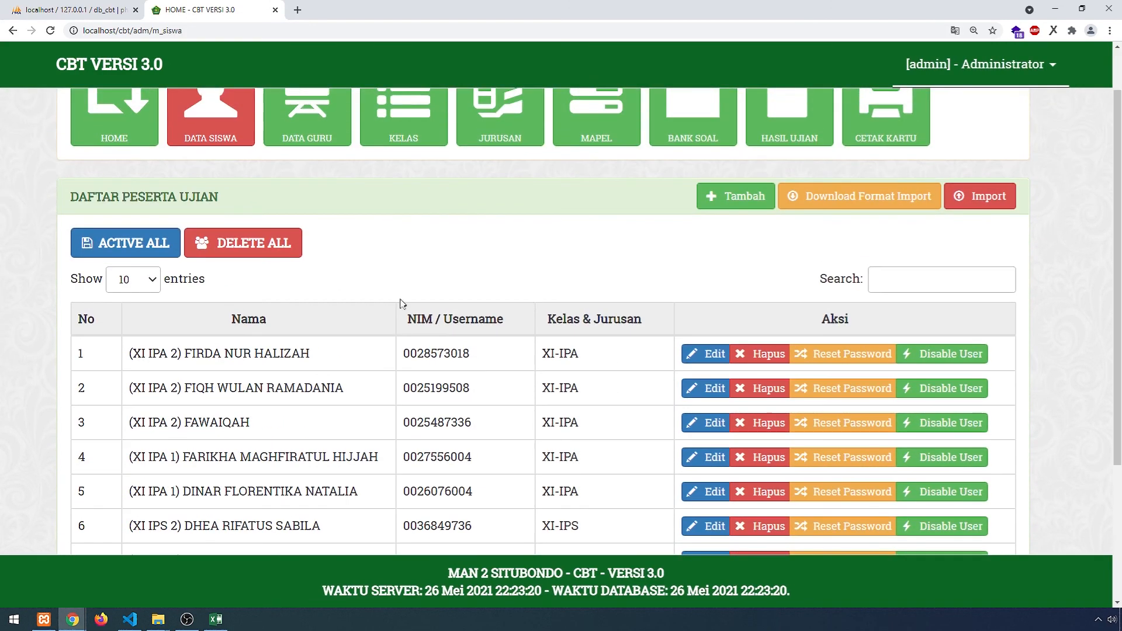
pyautogui.scroll(1, 584, 275)
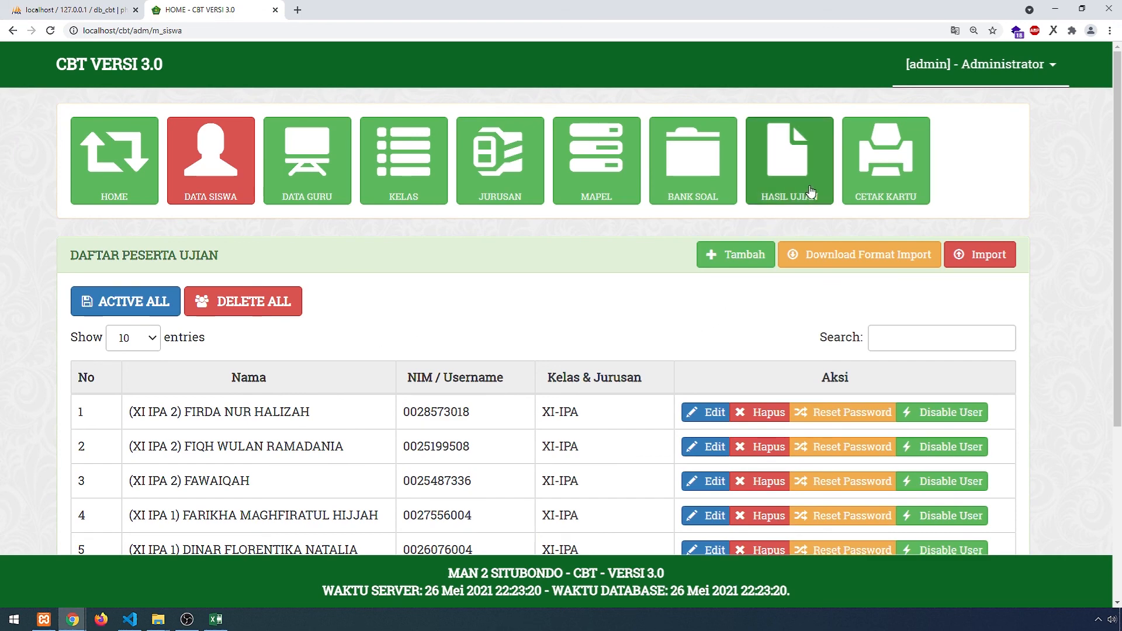
pyautogui.click(691, 184)
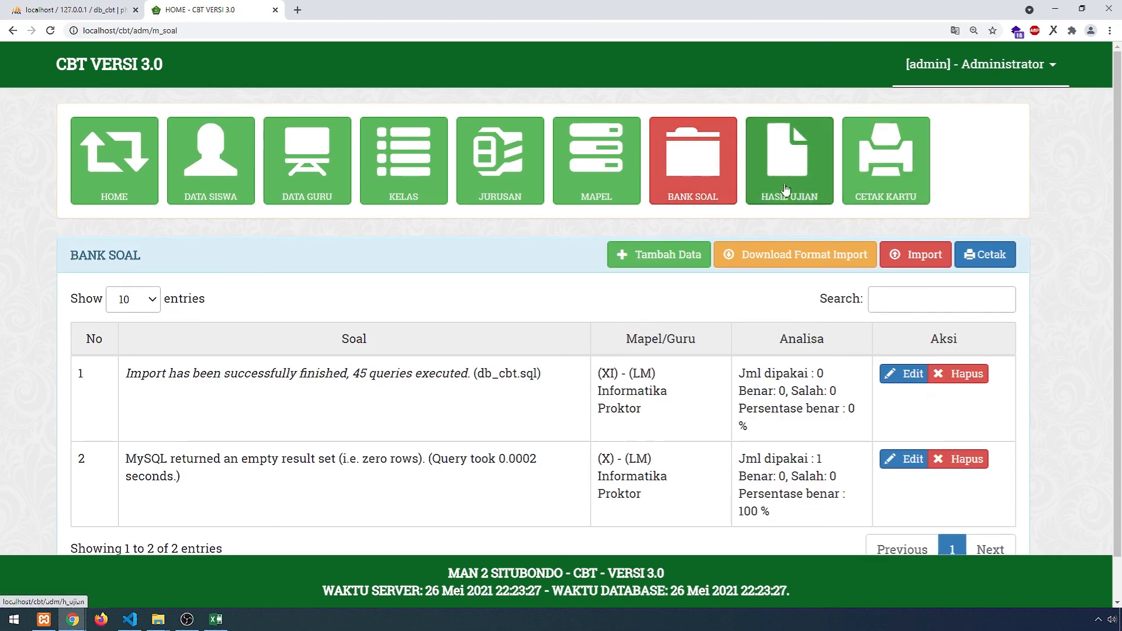
pyautogui.click(794, 193)
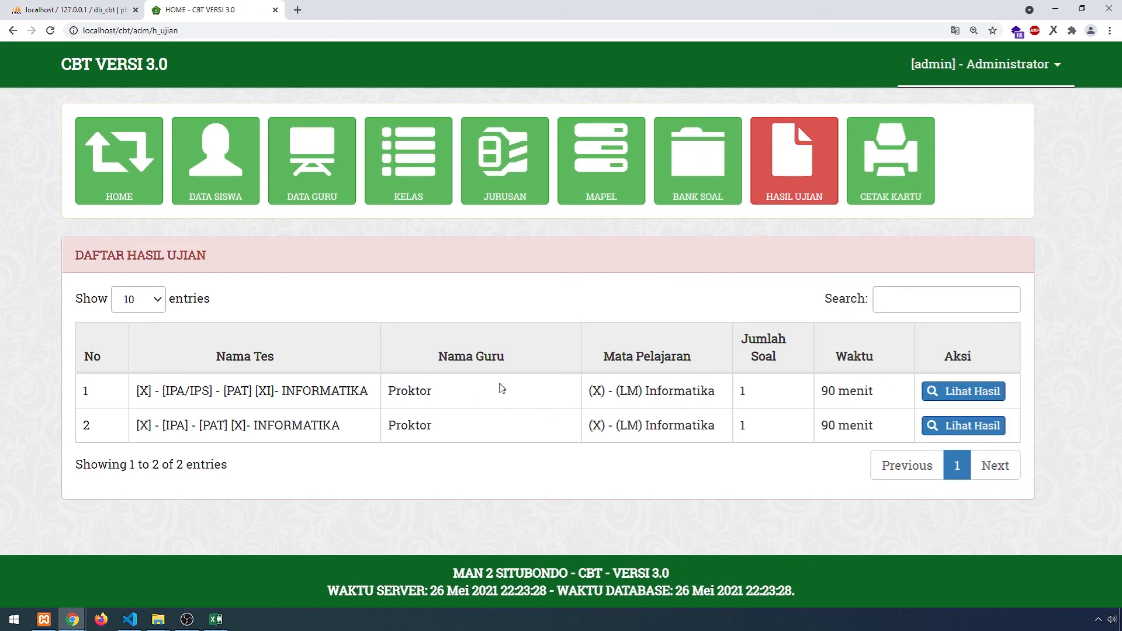
# - Show the DAFTAR PESERTA UJIAN student list, checking the teacher data and home pages on the way
pyautogui.click(222, 181)
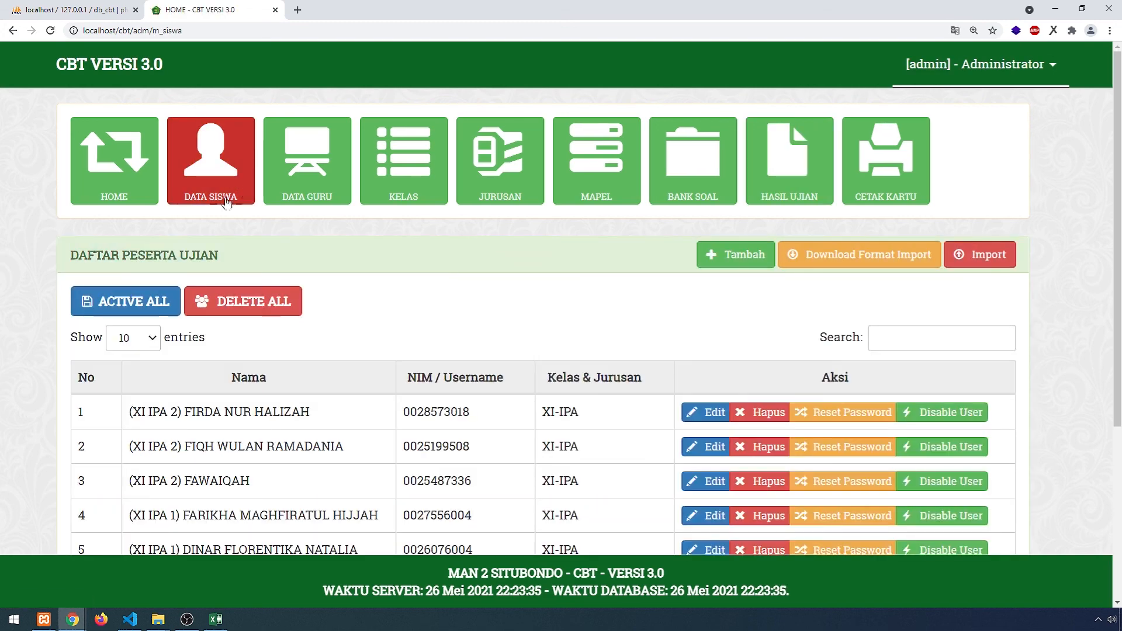
pyautogui.click(114, 187)
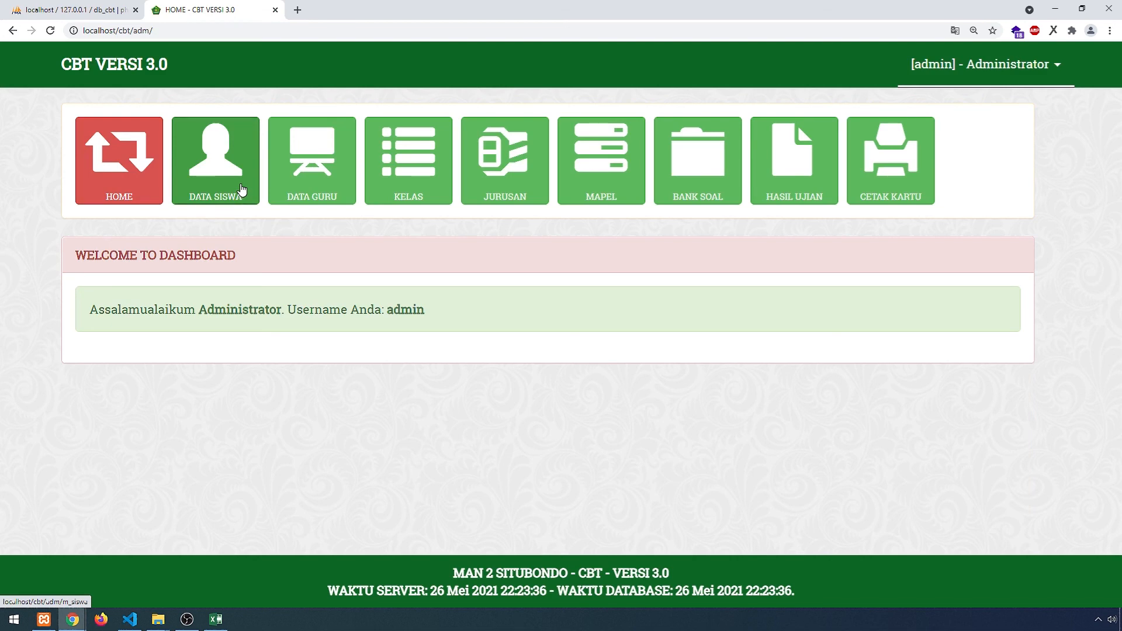
pyautogui.click(241, 190)
pyautogui.click(270, 181)
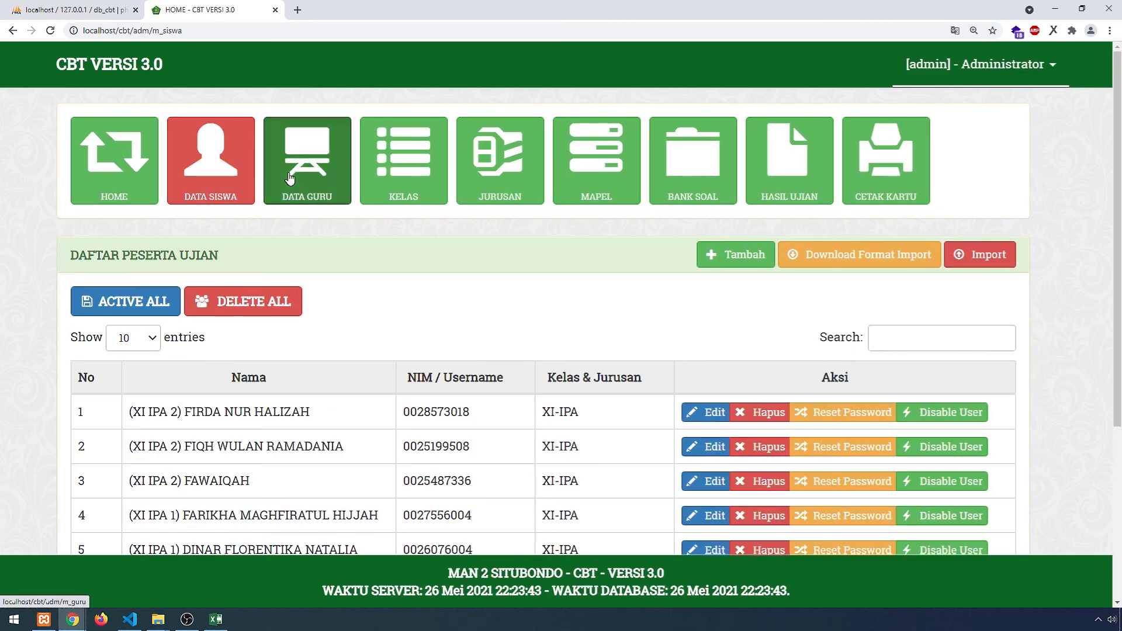
pyautogui.click(155, 189)
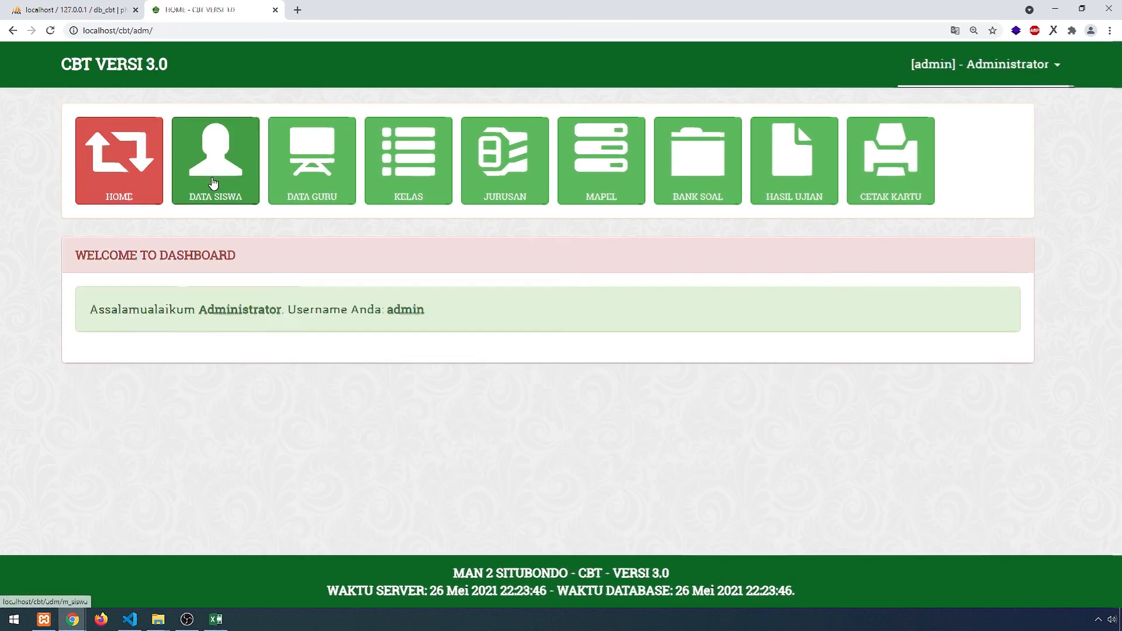
pyautogui.click(213, 182)
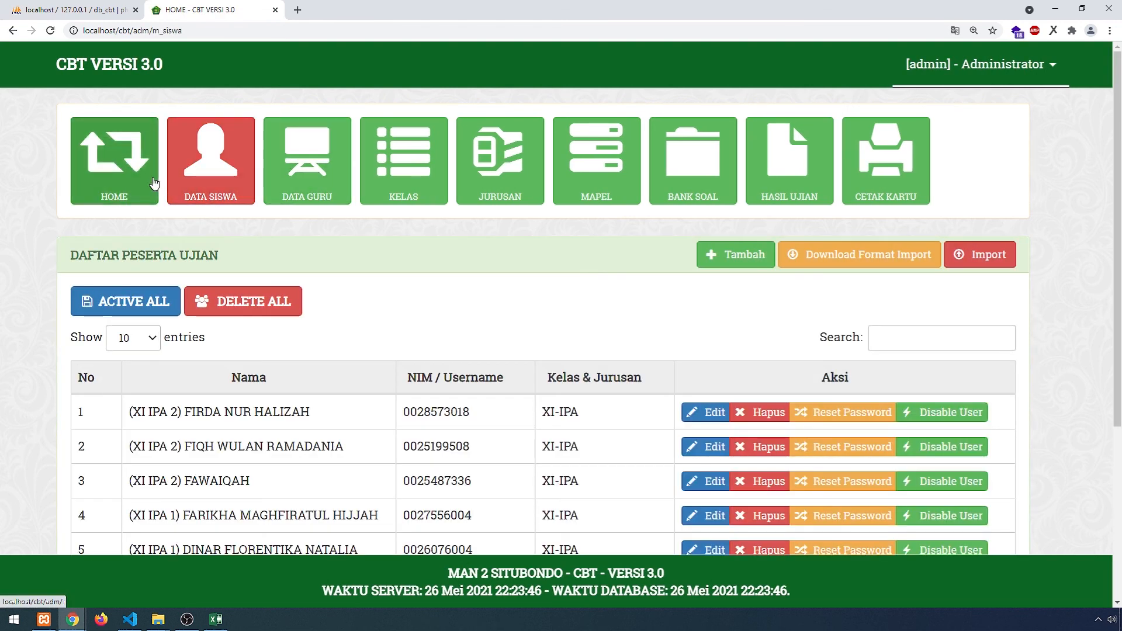